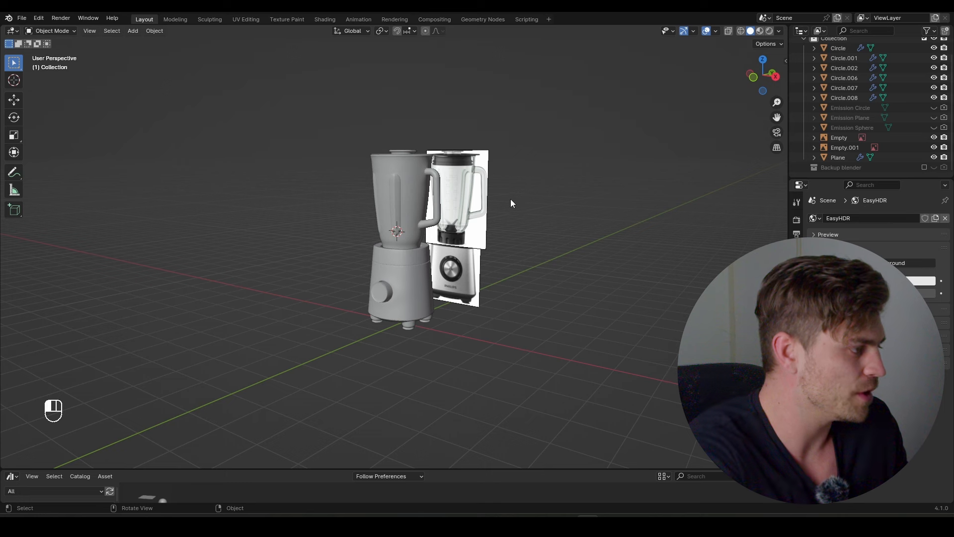
# Hide both blender reference images and switch the viewport to Material Preview shading
pyautogui.moveTo(463, 255); pyautogui.dragTo(463, 256)
pyautogui.moveTo(934, 139); pyautogui.dragTo(934, 151)
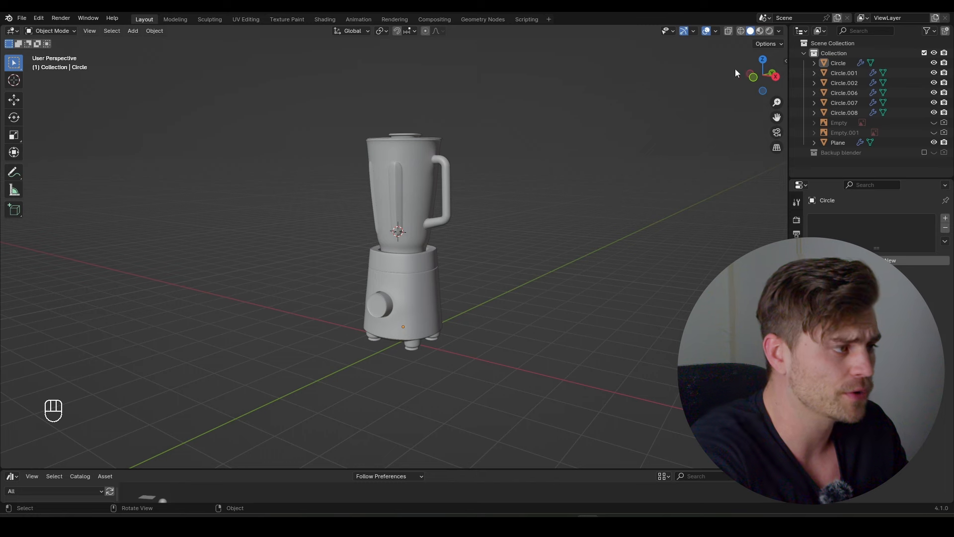
pyautogui.click(760, 31)
pyautogui.scroll(4, 393, 289)
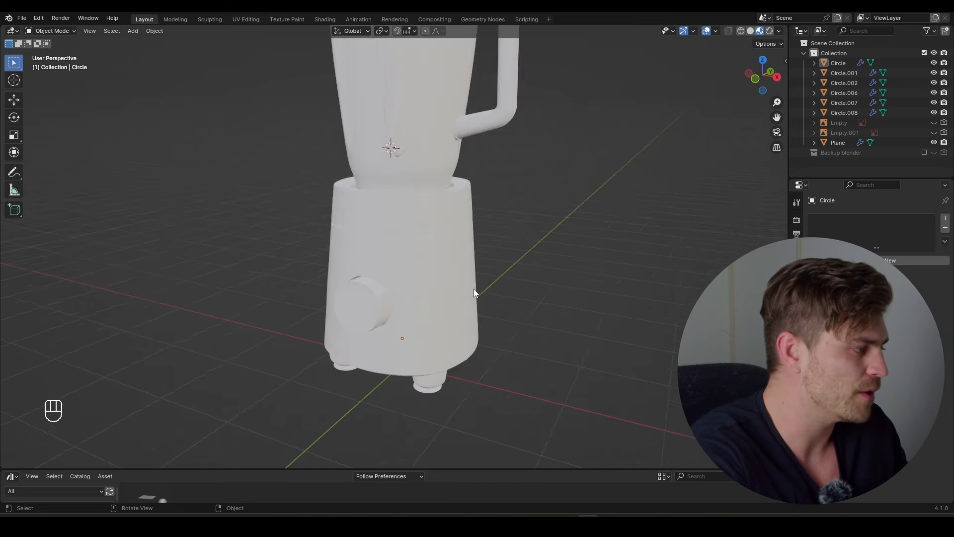
pyautogui.moveTo(473, 289)
pyautogui.mouseDown(button='middle')
pyautogui.moveTo(448, 251)
pyautogui.moveTo(487, 283)
pyautogui.mouseUp(button='middle')
# Select the blender's base, turn the enlarged asset area into a Shader Editor, and create a new material for the base
pyautogui.click(459, 260)
pyautogui.moveTo(474, 467); pyautogui.dragTo(474, 288)
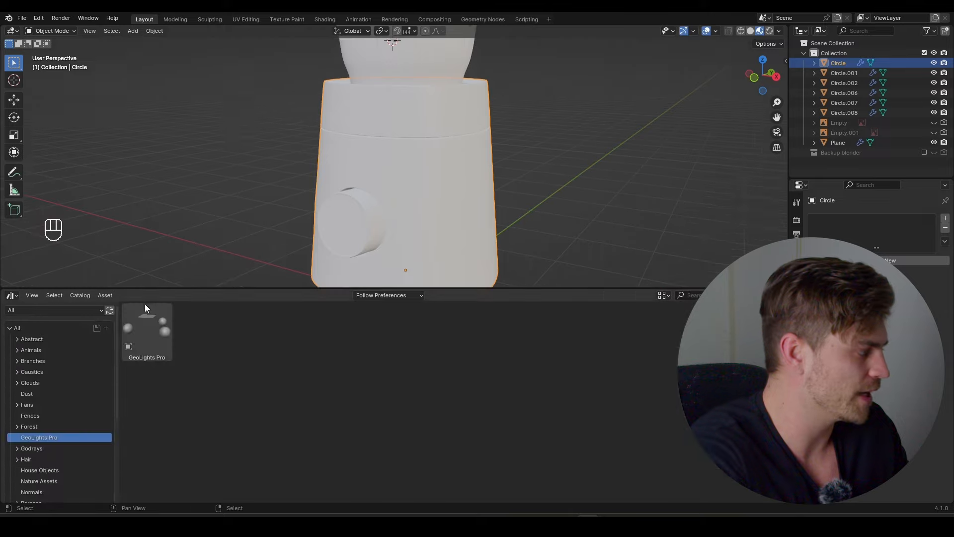
pyautogui.click(12, 295)
pyautogui.click(77, 383)
pyautogui.click(415, 296)
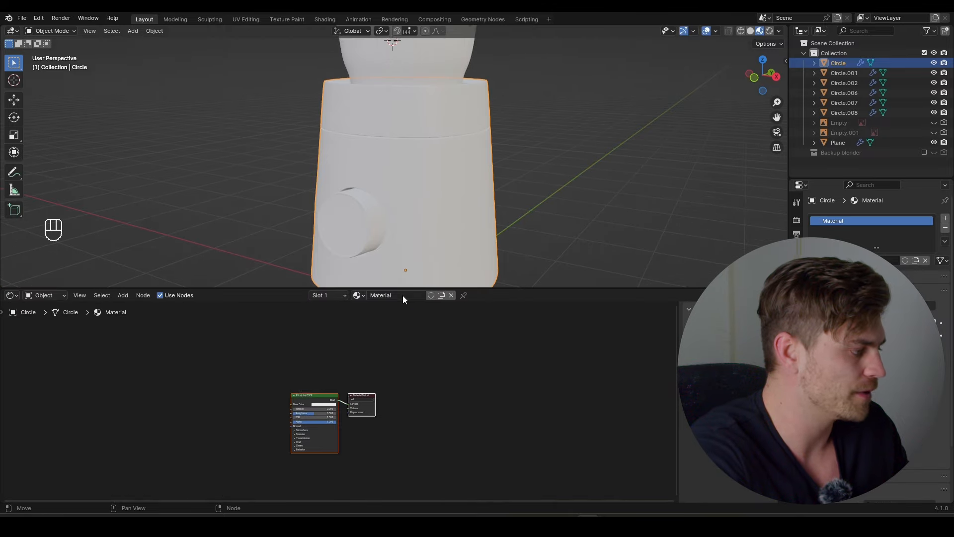
pyautogui.scroll(4, 269, 390)
pyautogui.moveTo(269, 390); pyautogui.dragTo(432, 357, button='middle')
pyautogui.scroll(2, 378, 362)
pyautogui.scroll(-2, 378, 366)
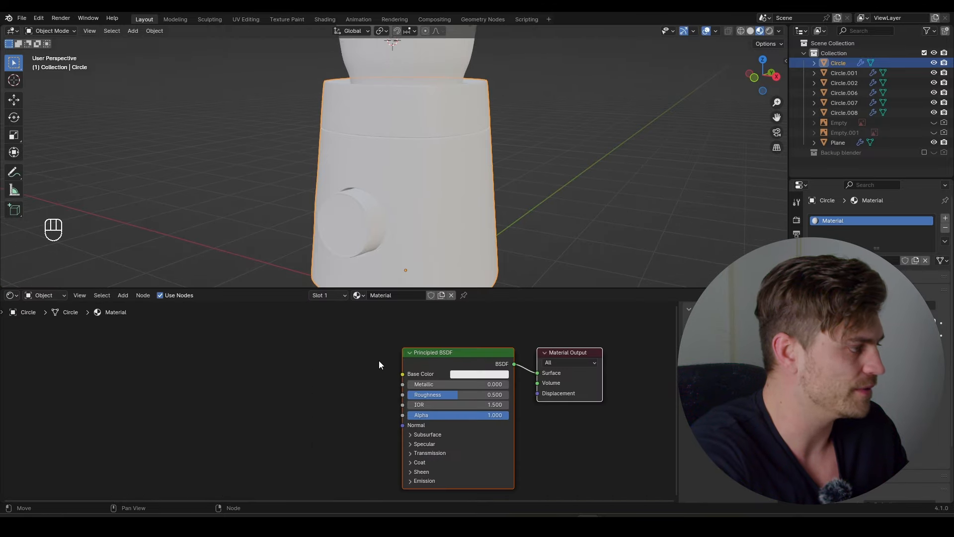
# Show the front reference image again and set the base material's Metallic to 1.000
pyautogui.scroll(-4, 735, 149)
pyautogui.click(934, 123)
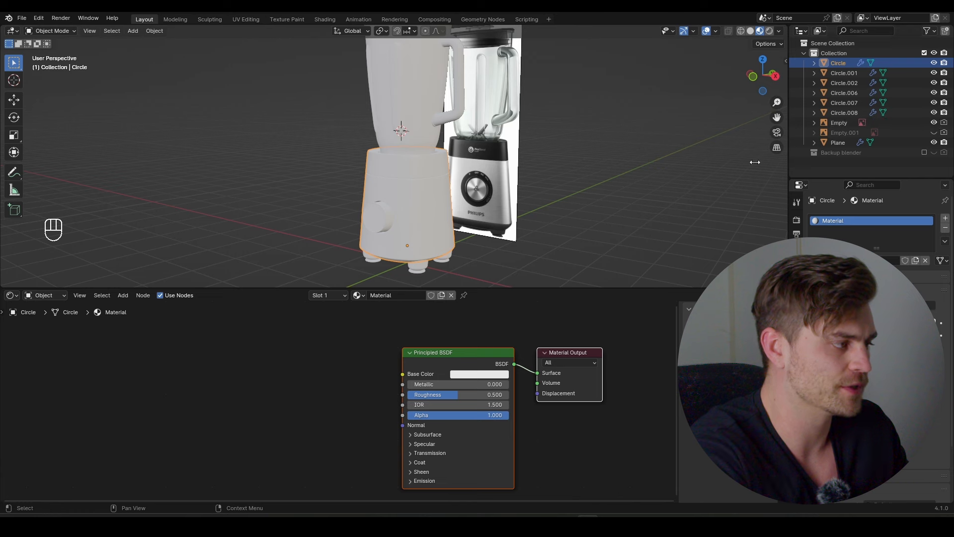
pyautogui.scroll(2, 473, 198)
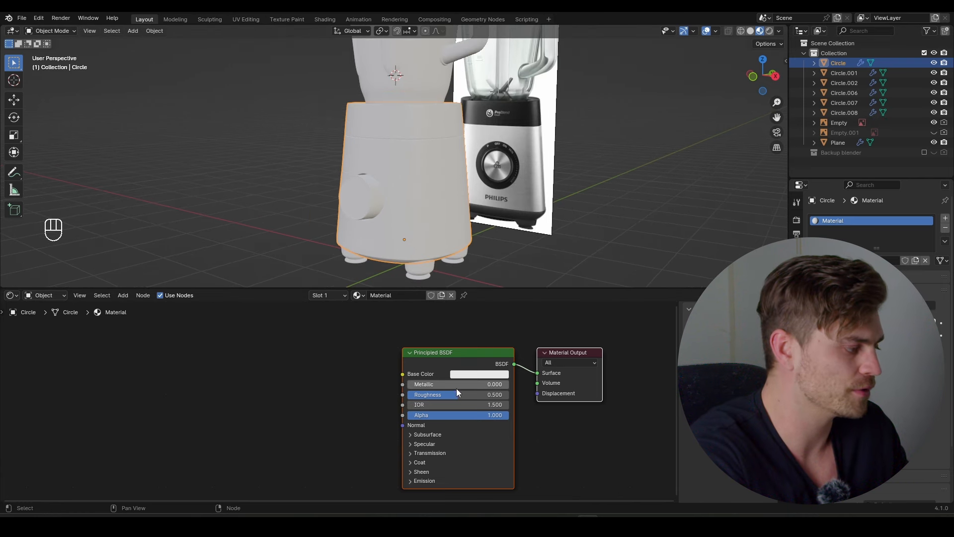
pyautogui.moveTo(447, 384); pyautogui.dragTo(502, 384)
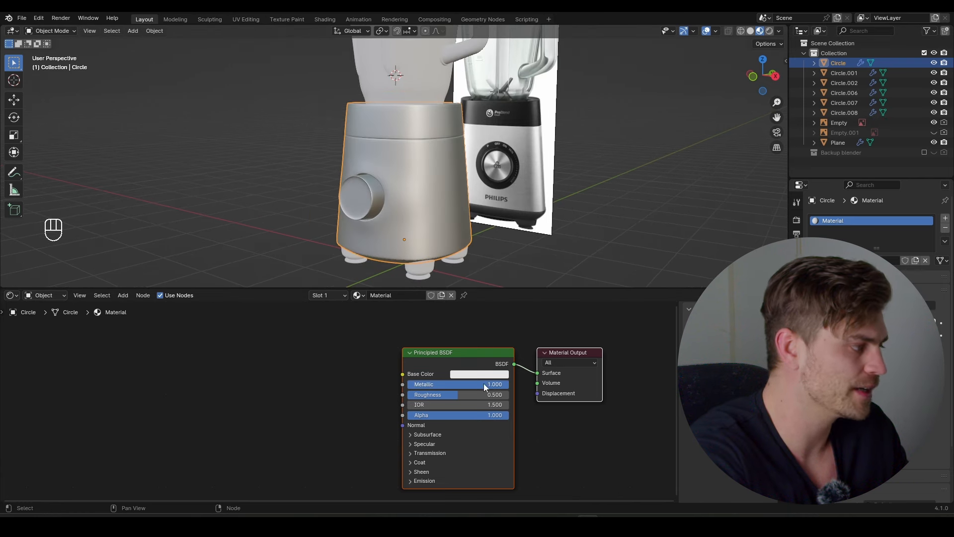
# Add a Noise Texture with Texture Coordinate and Mapping nodes to the base material, and drive the Mapping with UV coordinates
pyautogui.scroll(-1, 437, 182)
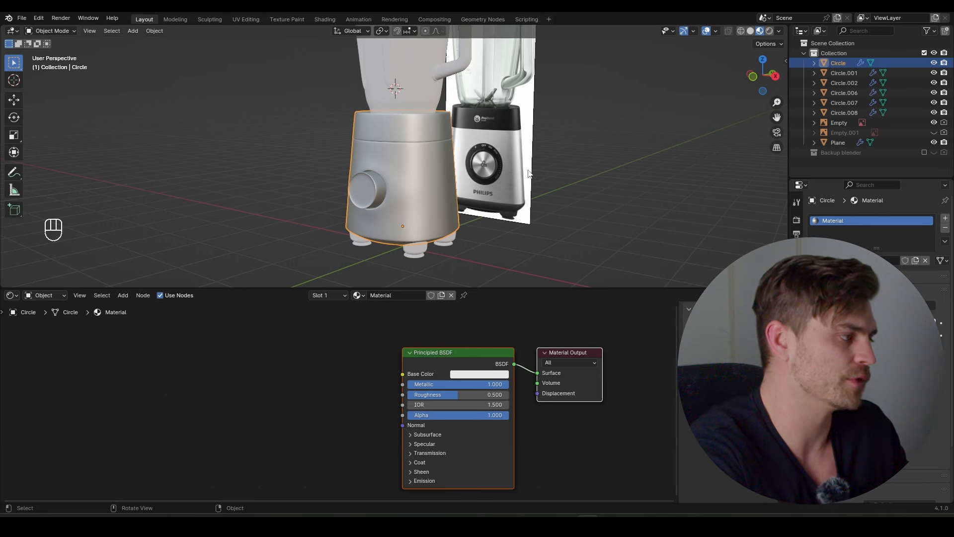
pyautogui.scroll(3, 530, 174)
pyautogui.scroll(-4, 378, 199)
pyautogui.scroll(4, 443, 183)
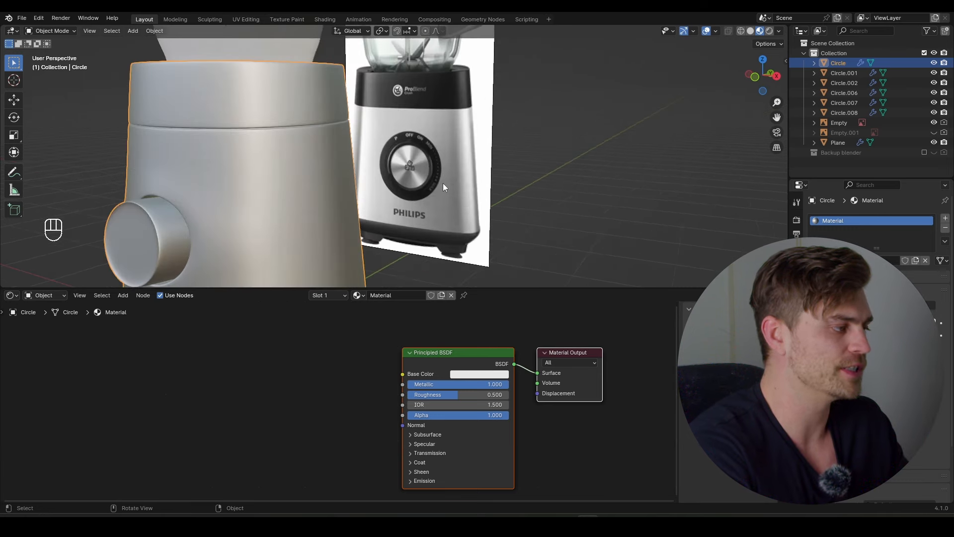
pyautogui.scroll(3, 443, 183)
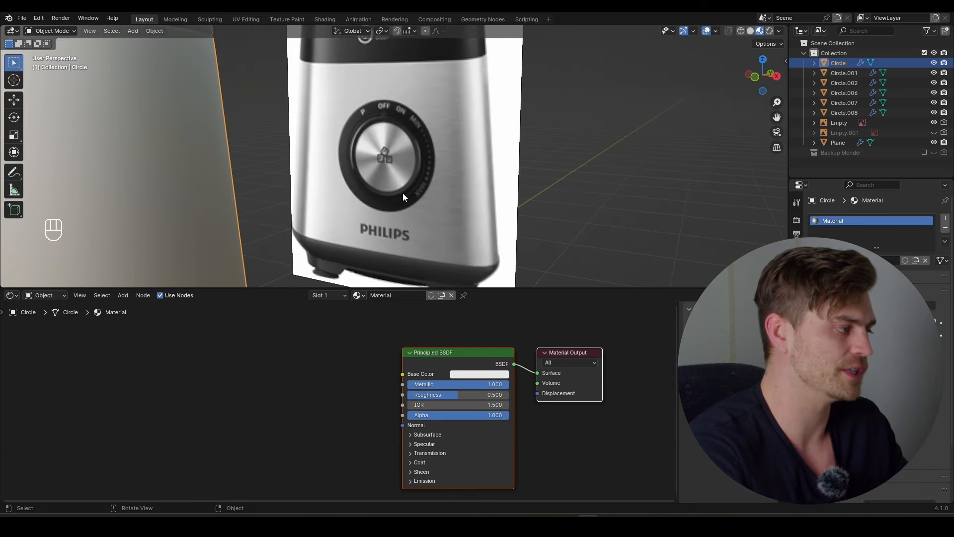
pyautogui.scroll(-6, 403, 193)
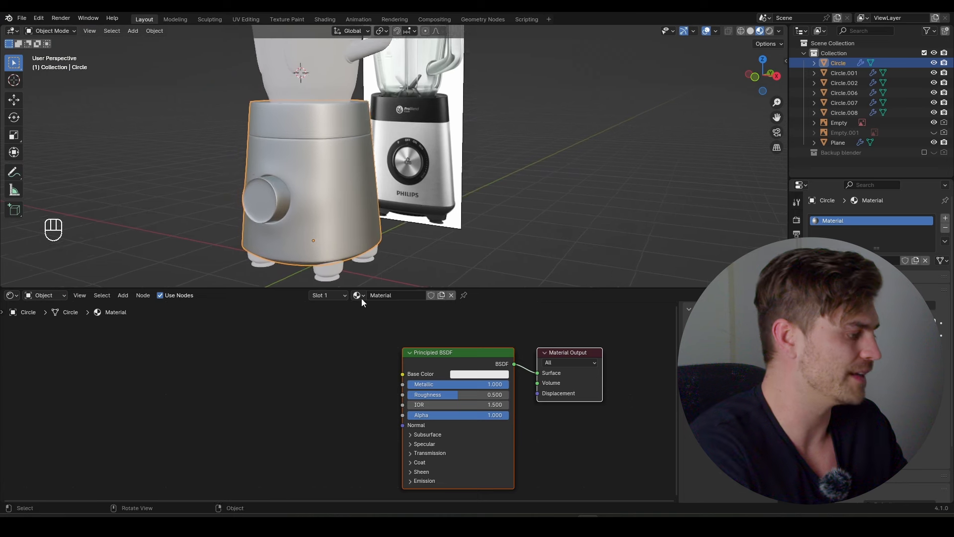
pyautogui.moveTo(289, 343); pyautogui.dragTo(312, 342, button='middle')
pyautogui.click(283, 345)
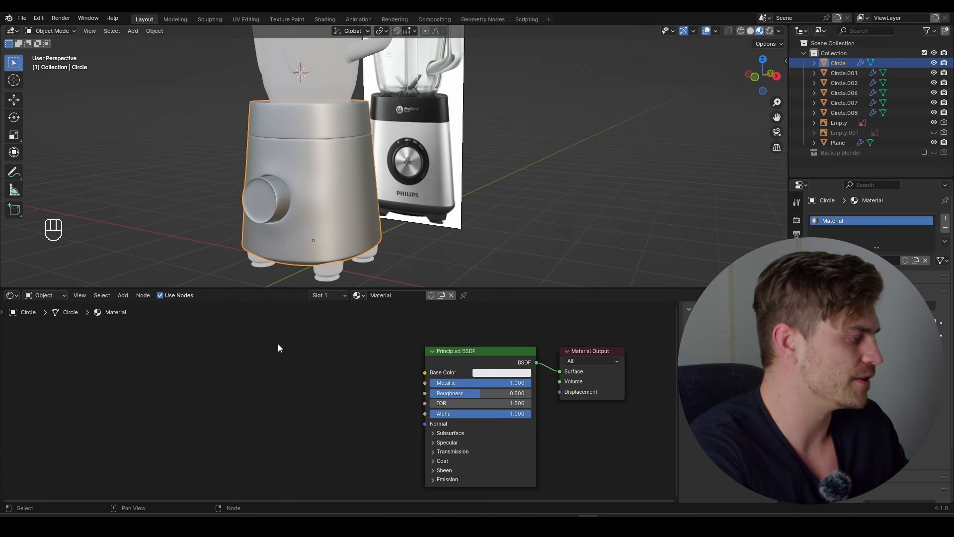
pyautogui.hotkey('shift', '1')
pyautogui.click(177, 334)
pyautogui.hotkey('ctrl', 't')
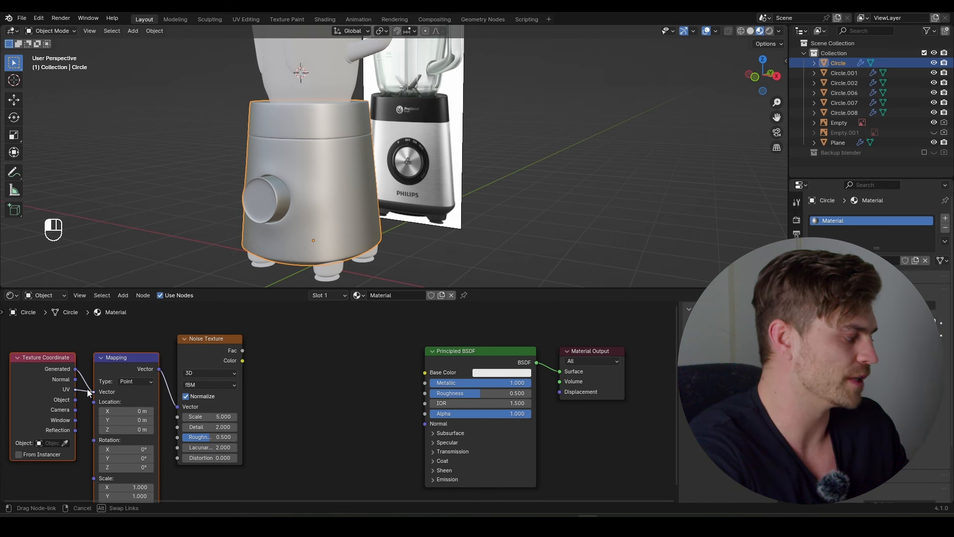
pyautogui.moveTo(88, 392); pyautogui.dragTo(93, 392)
# Connect the noise Fac output to the Principled BSDF's Roughness and preview the Noise Texture on the base
pyautogui.moveTo(241, 351); pyautogui.dragTo(425, 393)
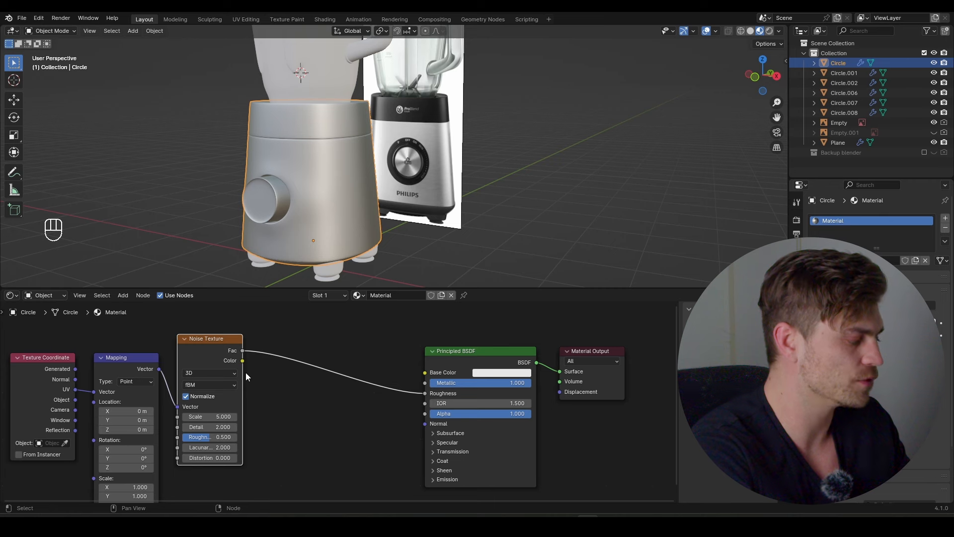
pyautogui.keyDown('ctrl'); pyautogui.keyDown('shift'); pyautogui.click(219, 349); pyautogui.keyUp('shift'); pyautogui.keyUp('ctrl')
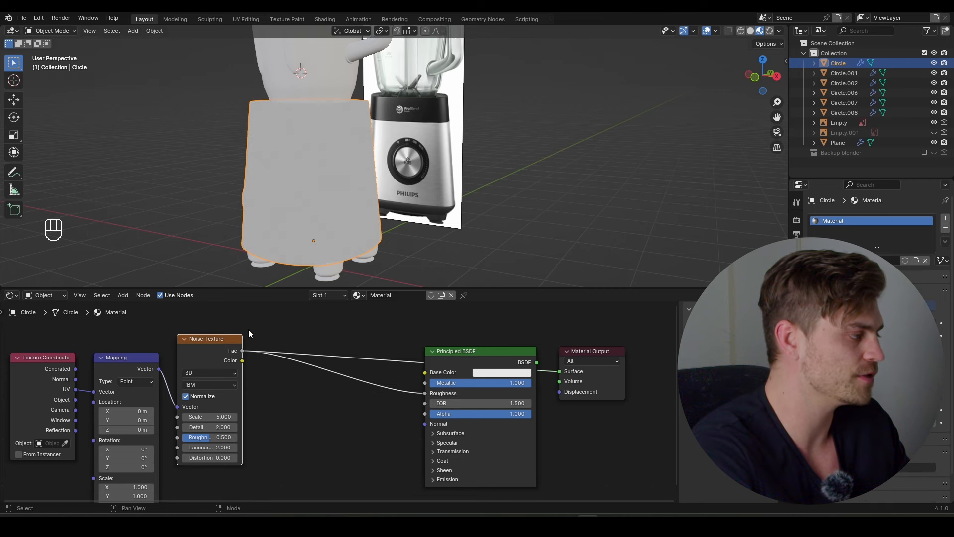
pyautogui.scroll(3, 381, 219)
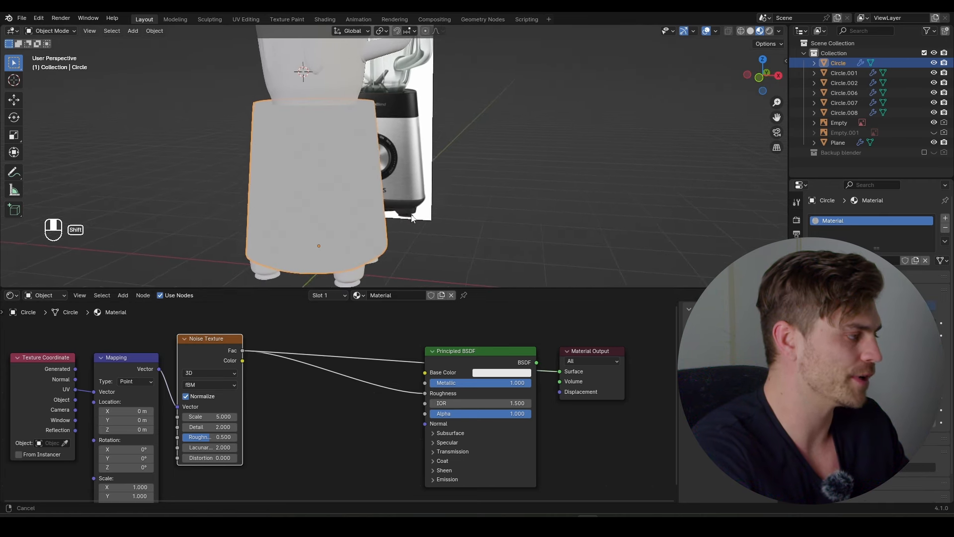
pyautogui.scroll(1, 427, 211)
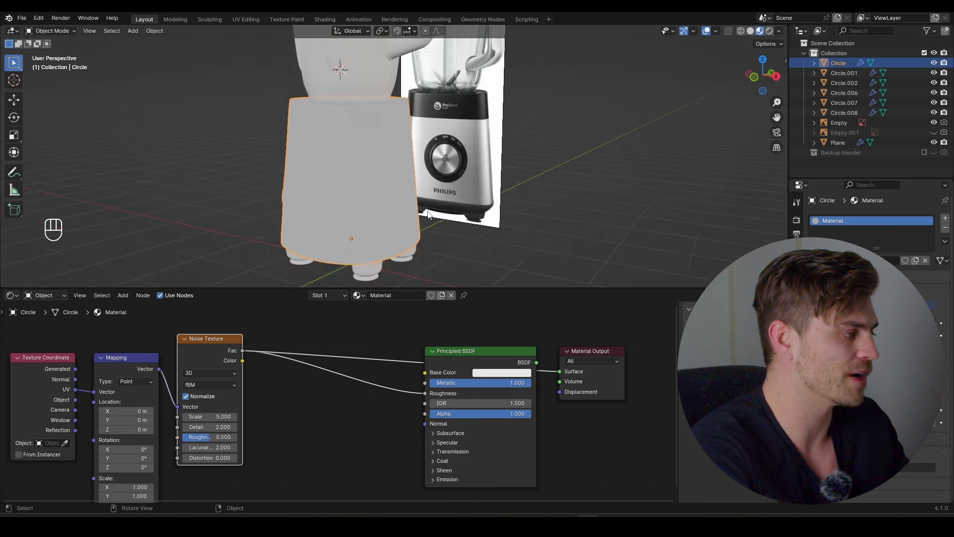
pyautogui.scroll(-2, 428, 211)
# Unwrap the base's entire mesh with a Cylinder Projection and return to Object Mode
pyautogui.press('Tab')
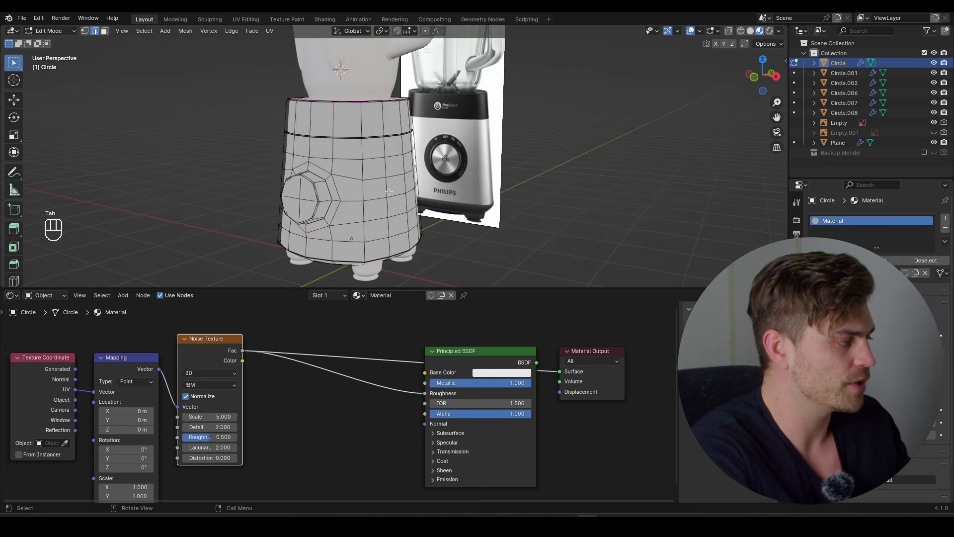
pyautogui.press('a')
pyautogui.press('u')
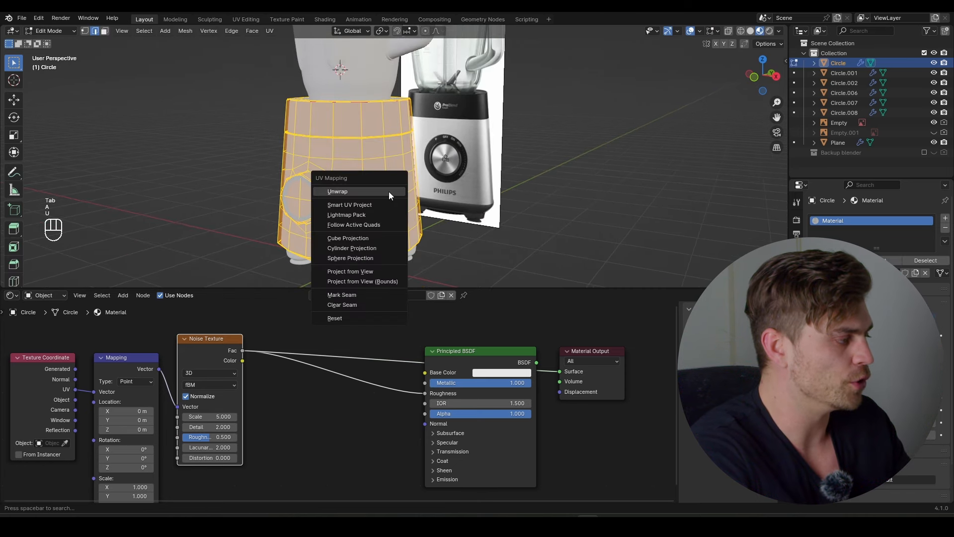
pyautogui.click(381, 248)
pyautogui.press('Tab')
pyautogui.moveTo(381, 224); pyautogui.dragTo(413, 199, button='middle')
pyautogui.scroll(3, 413, 199)
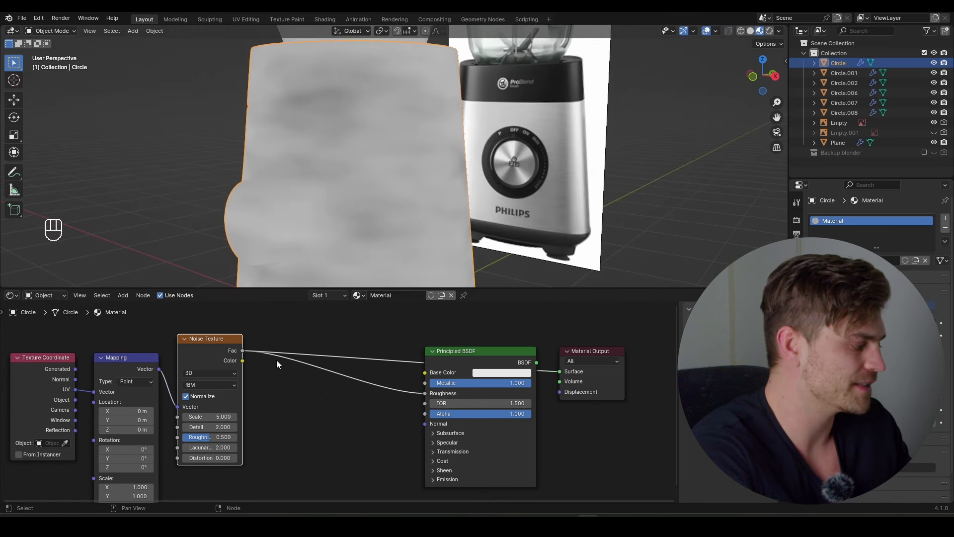
# Stretch the noise into horizontal streaks by setting the Mapping scale to X 1.250 and Y 34.900
pyautogui.moveTo(279, 378); pyautogui.dragTo(312, 361, button='middle')
pyautogui.scroll(4, 258, 399)
pyautogui.moveTo(259, 399); pyautogui.dragTo(313, 361, button='middle')
pyautogui.scroll(-2, 298, 373)
pyautogui.scroll(-2, 266, 420)
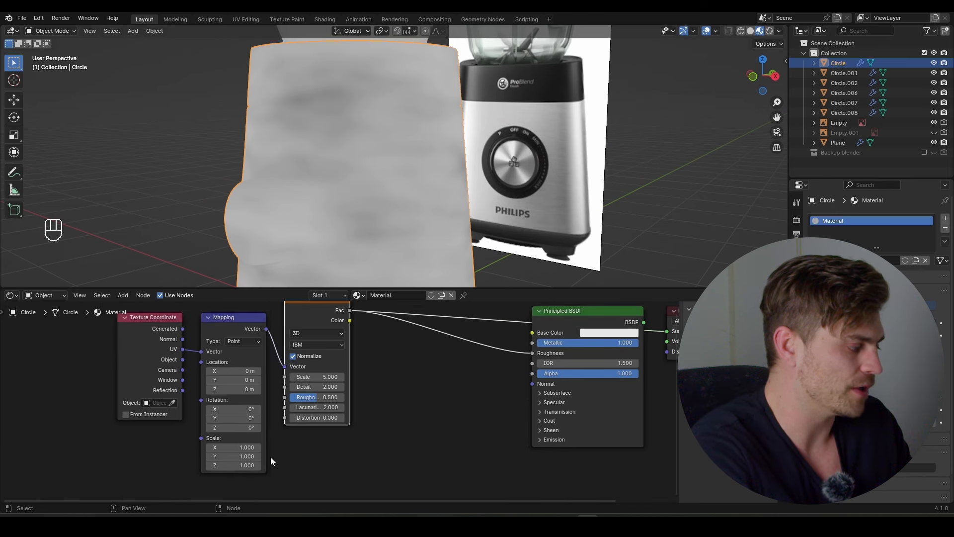
pyautogui.scroll(2, 270, 459)
pyautogui.moveTo(215, 458); pyautogui.dragTo(318, 458)
pyautogui.hotkey('ctrl', 'z')
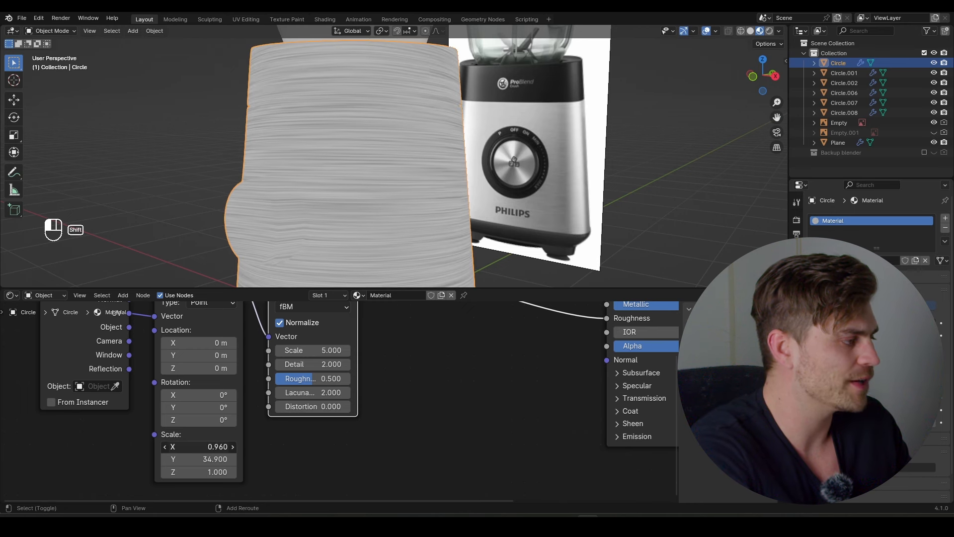
pyautogui.moveTo(209, 446); pyautogui.dragTo(181, 447)
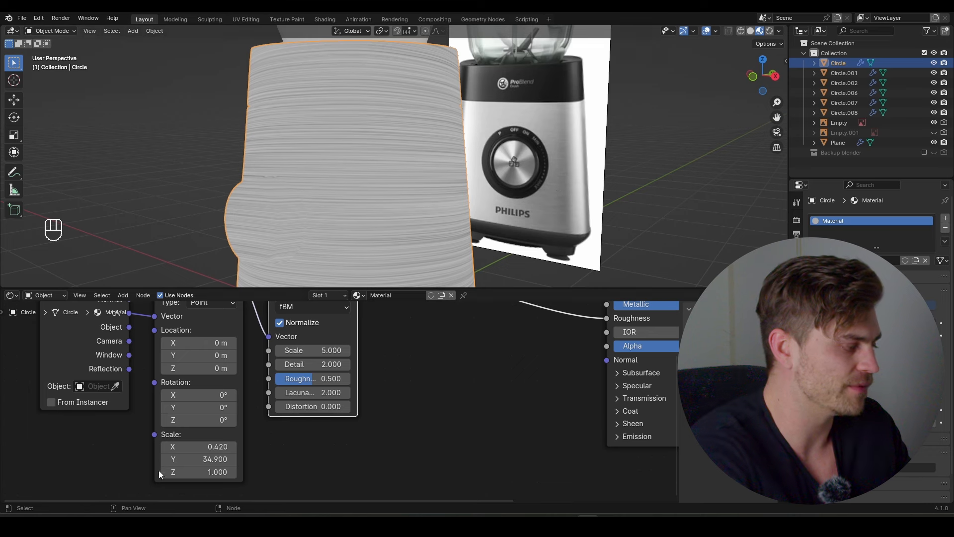
pyautogui.moveTo(212, 446); pyautogui.dragTo(246, 447)
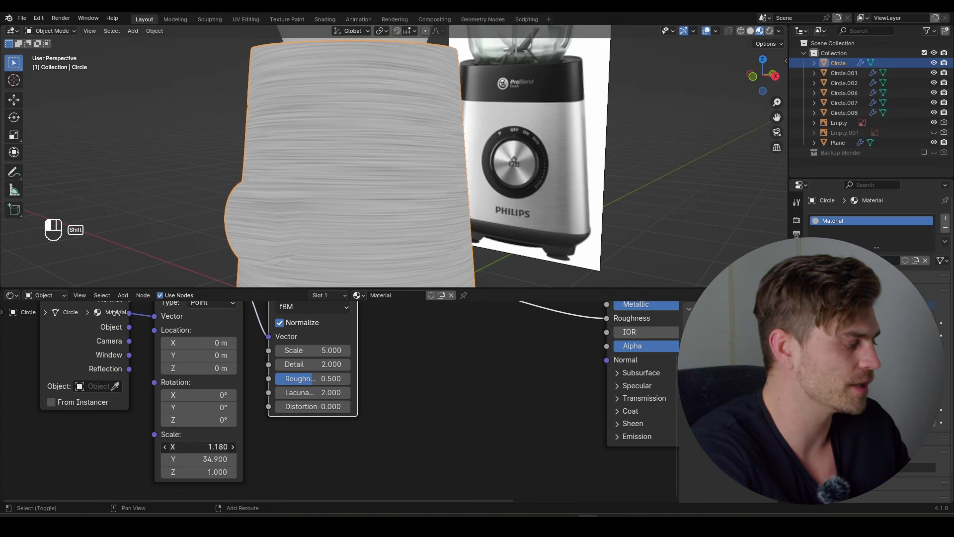
pyautogui.scroll(-4, 419, 338)
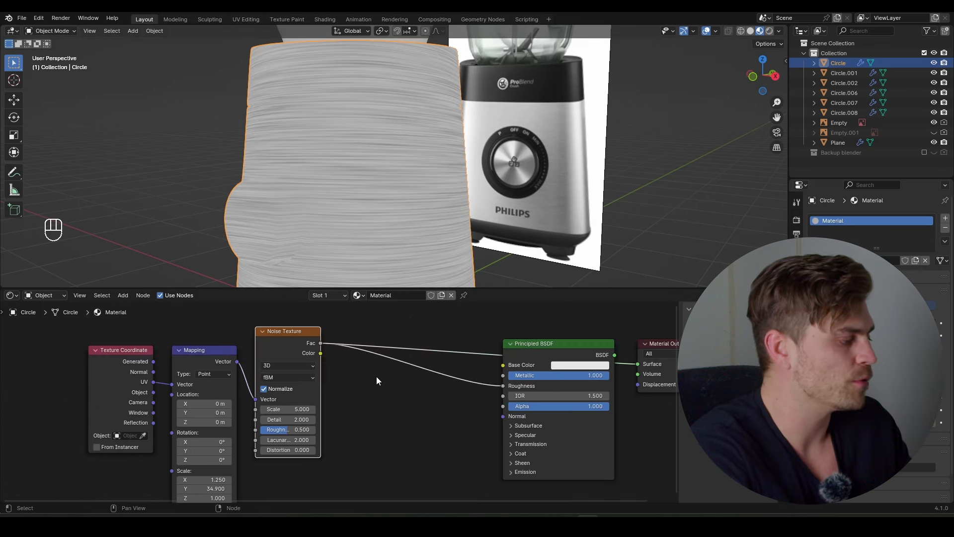
# Insert a Color Ramp between the Noise Texture and Roughness, and output the Principled BSDF to the surface again
pyautogui.hotkey('ctrl', 'q')
pyautogui.click(349, 356)
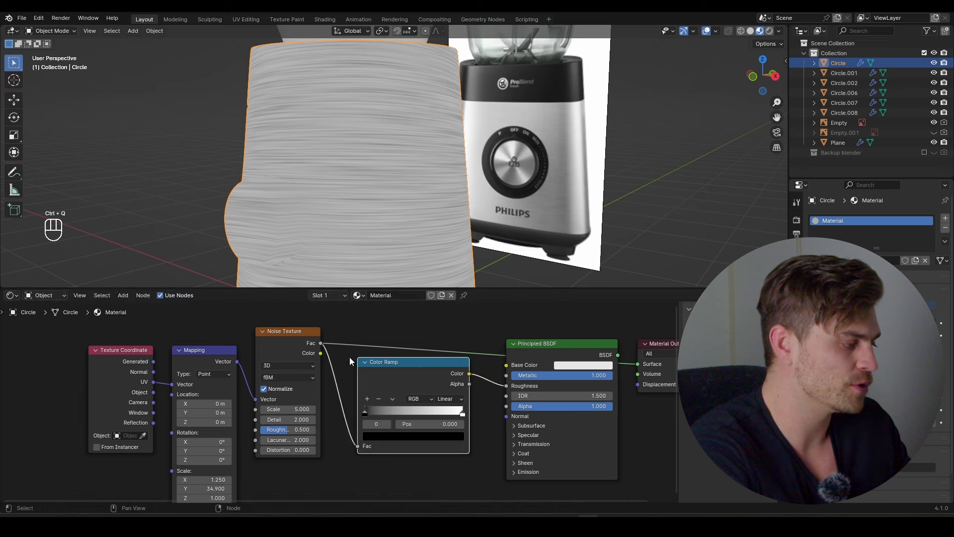
pyautogui.moveTo(540, 349); pyautogui.dragTo(465, 349, button='middle')
pyautogui.keyDown('ctrl'); pyautogui.keyDown('shift'); pyautogui.click(467, 348); pyautogui.keyUp('shift'); pyautogui.keyUp('ctrl')
pyautogui.moveTo(411, 259); pyautogui.dragTo(404, 240, button='middle')
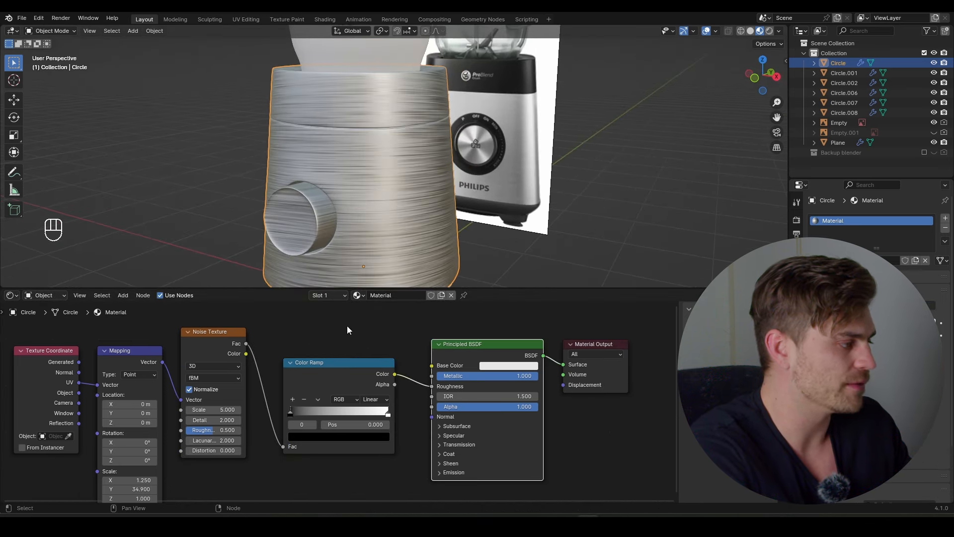
# Make the brushed streaks finer by setting the Mapping node's Y scale to 108.520
pyautogui.moveTo(225, 434); pyautogui.dragTo(238, 397, button='middle')
pyautogui.moveTo(144, 452)
pyautogui.mouseDown()
pyautogui.moveTo(206, 452)
pyautogui.moveTo(119, 448)
pyautogui.mouseUp()
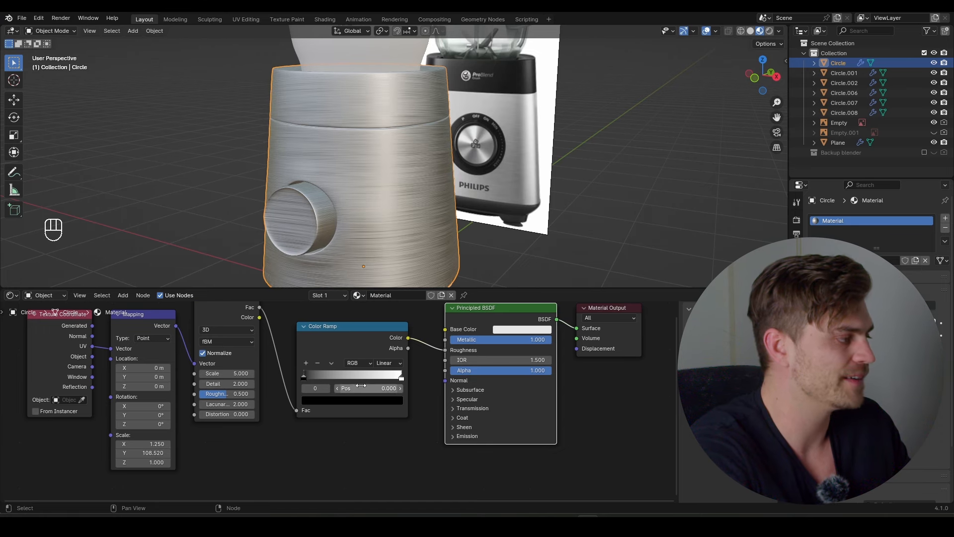
pyautogui.scroll(2, 361, 386)
pyautogui.scroll(3, 429, 197)
pyautogui.scroll(-4, 423, 201)
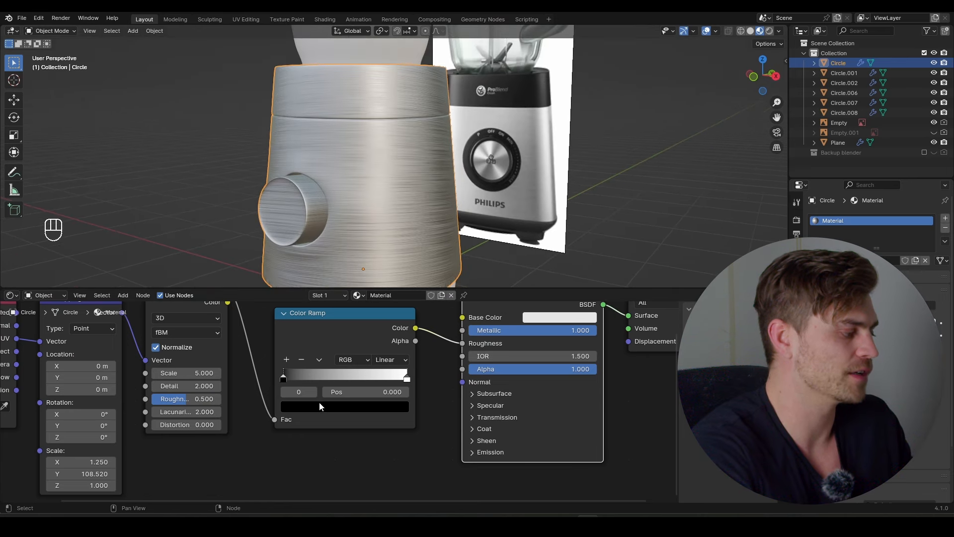
# Lighten the Color Ramp's black stop to a value of 0.164 and slightly darken its white stop
pyautogui.click(321, 407)
pyautogui.moveTo(403, 319); pyautogui.dragTo(399, 281)
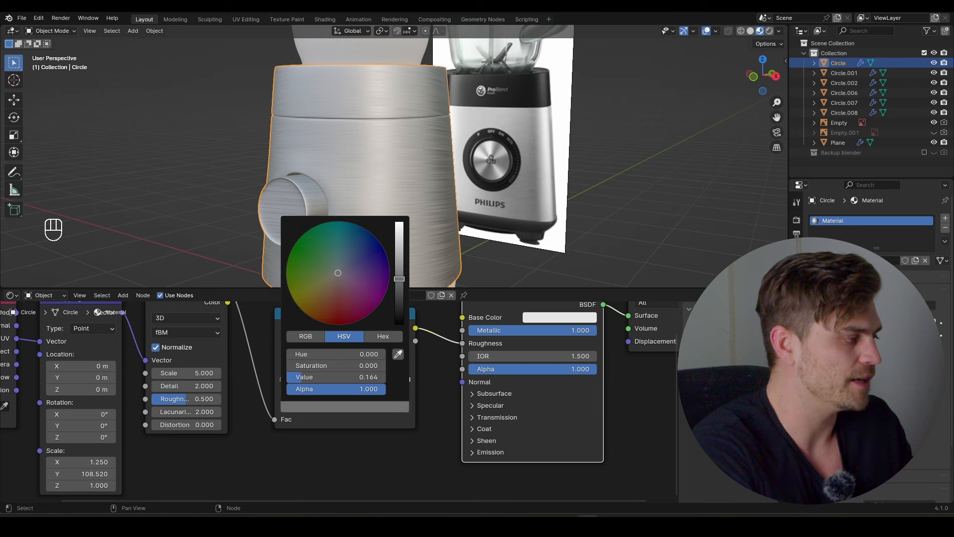
pyautogui.click(409, 382)
pyautogui.click(391, 406)
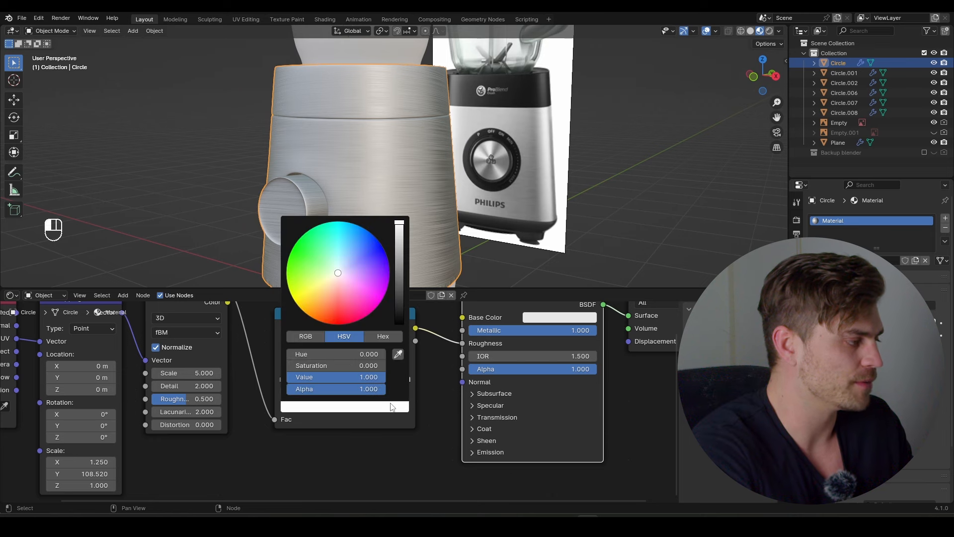
pyautogui.moveTo(399, 225); pyautogui.dragTo(399, 236)
pyautogui.scroll(-1, 427, 190)
pyautogui.moveTo(433, 191); pyautogui.dragTo(428, 218, button='middle')
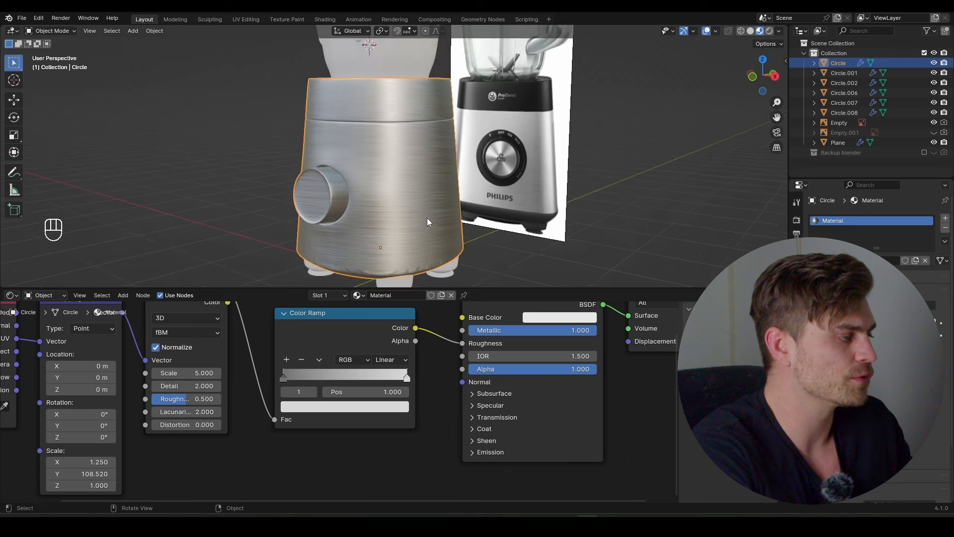
# Brighten the Principled BSDF's Base Color to pure white with a value of 1.000
pyautogui.moveTo(557, 321); pyautogui.dragTo(541, 336, button='middle')
pyautogui.click(543, 333)
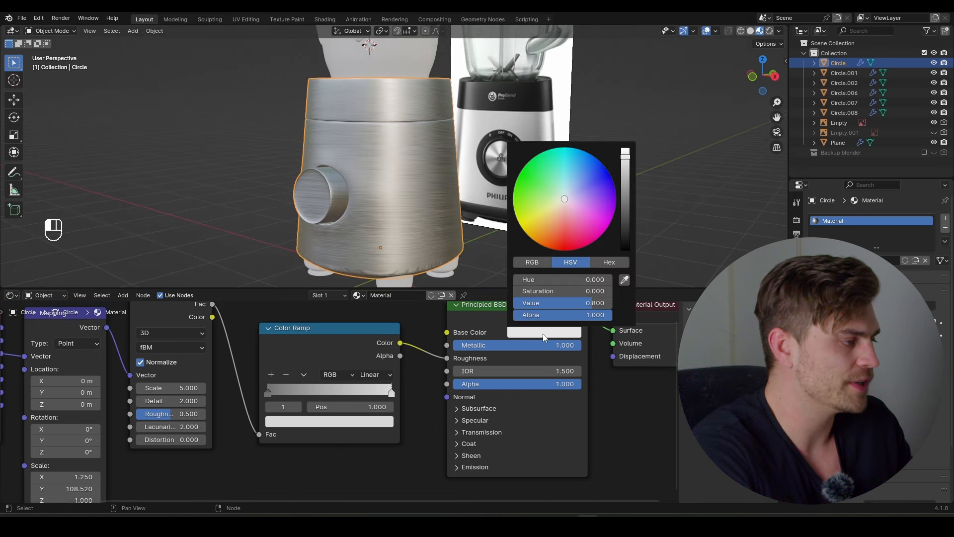
pyautogui.moveTo(625, 154); pyautogui.dragTo(626, 148)
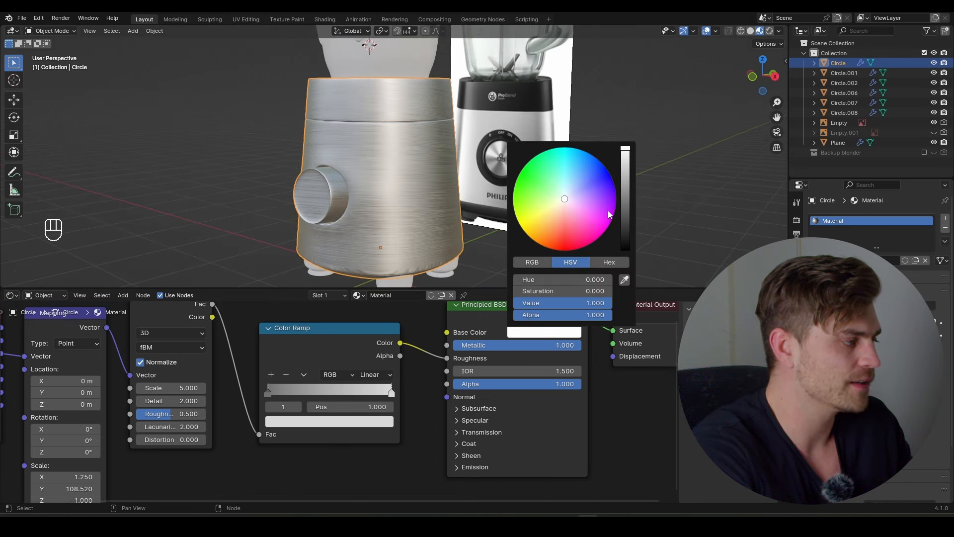
# Move the Texture Coordinate, Mapping, Noise Texture and Color Ramp nodes farther away from the Principled BSDF
pyautogui.scroll(-5, 423, 390)
pyautogui.moveTo(392, 324); pyautogui.dragTo(124, 377)
pyautogui.press('g')
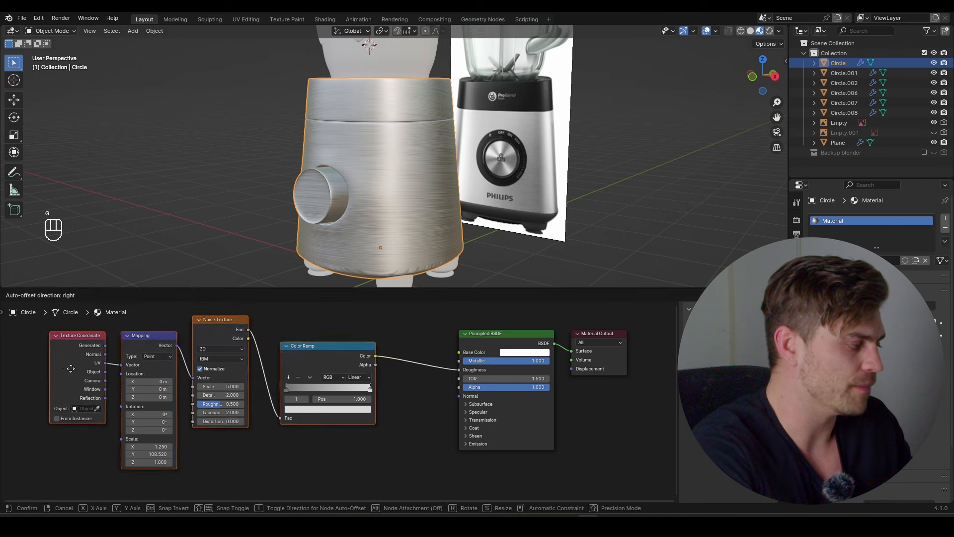
pyautogui.click(32, 363)
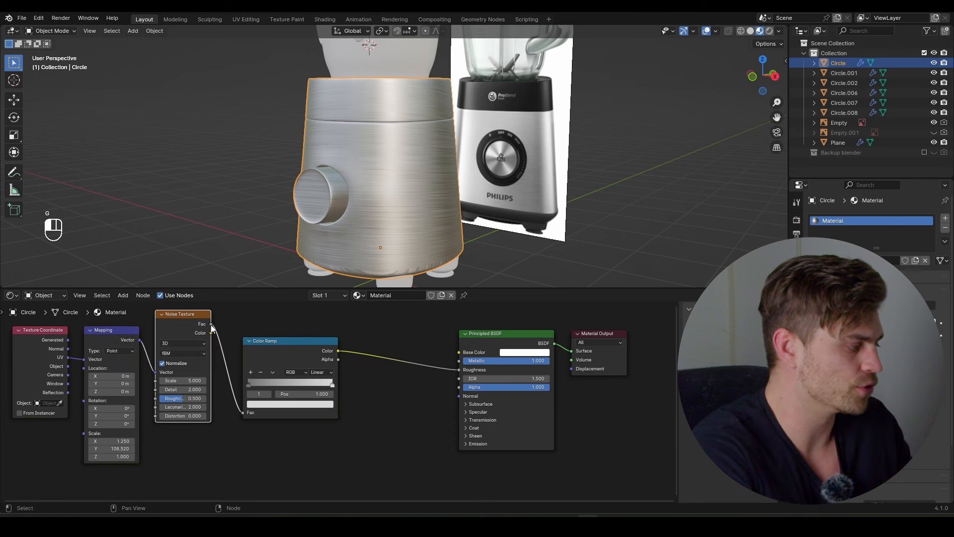
# Add a Bump node with the Noise Texture's Fac as its Height, and connect its output to the Principled BSDF's Normal
pyautogui.moveTo(278, 428); pyautogui.dragTo(307, 449)
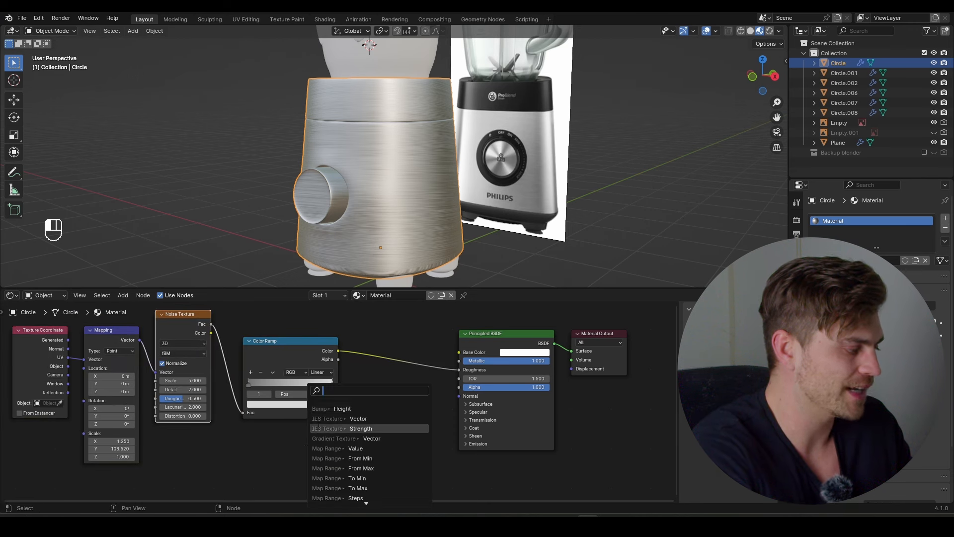
pyautogui.click(353, 408)
pyautogui.click(407, 431)
pyautogui.moveTo(436, 414); pyautogui.dragTo(454, 397)
# Reduce the Bump node's Strength to 0.033 for a subtle brushed relief
pyautogui.scroll(3, 385, 245)
pyautogui.scroll(-2, 386, 246)
pyautogui.moveTo(396, 434); pyautogui.dragTo(379, 400, button='middle')
pyautogui.scroll(3, 378, 400)
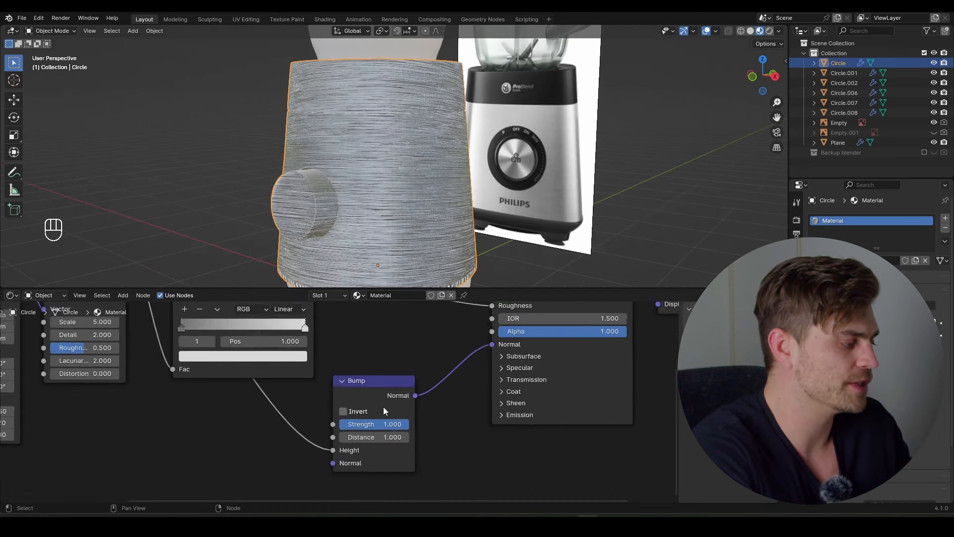
pyautogui.moveTo(411, 430); pyautogui.dragTo(353, 437)
pyautogui.scroll(4, 355, 434)
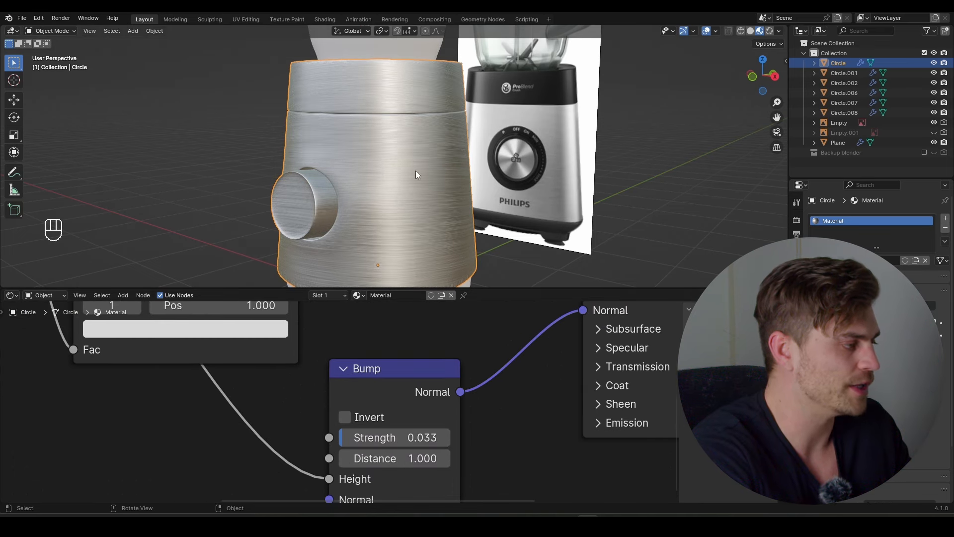
pyautogui.moveTo(415, 171); pyautogui.dragTo(568, 165, button='middle')
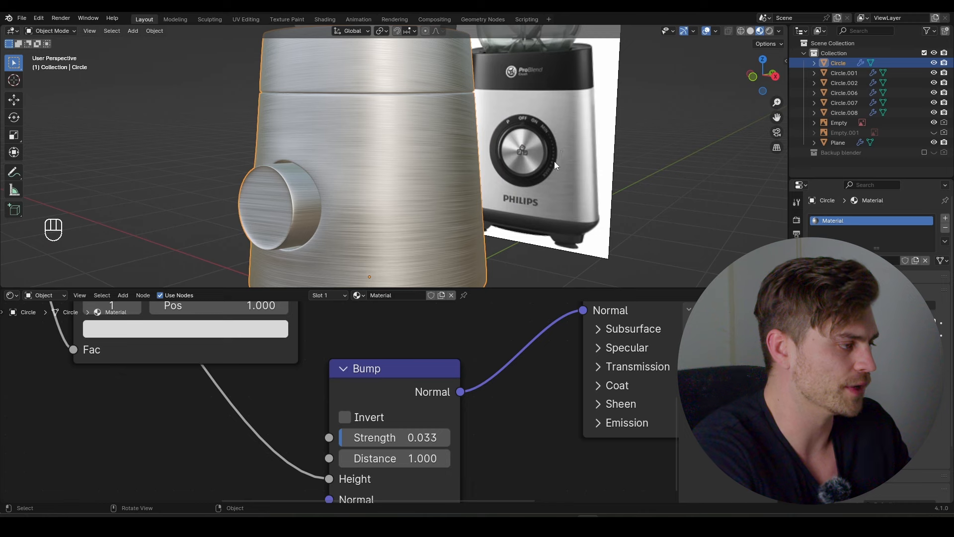
# Set the Mapping node's Y scale to 150
pyautogui.moveTo(348, 398); pyautogui.dragTo(614, 419, button='middle')
pyautogui.doubleClick(165, 442)
pyautogui.write('1')
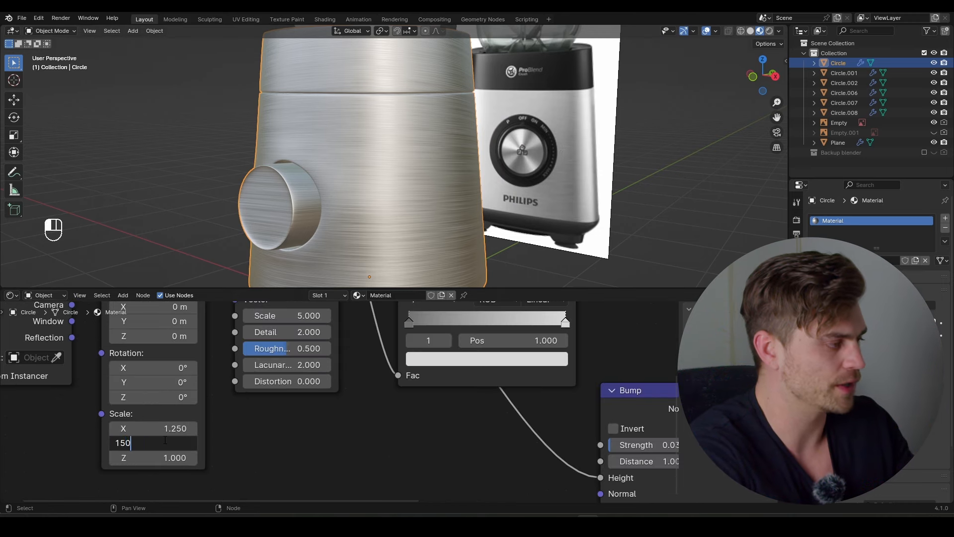
pyautogui.write('50')
pyautogui.press('Return')
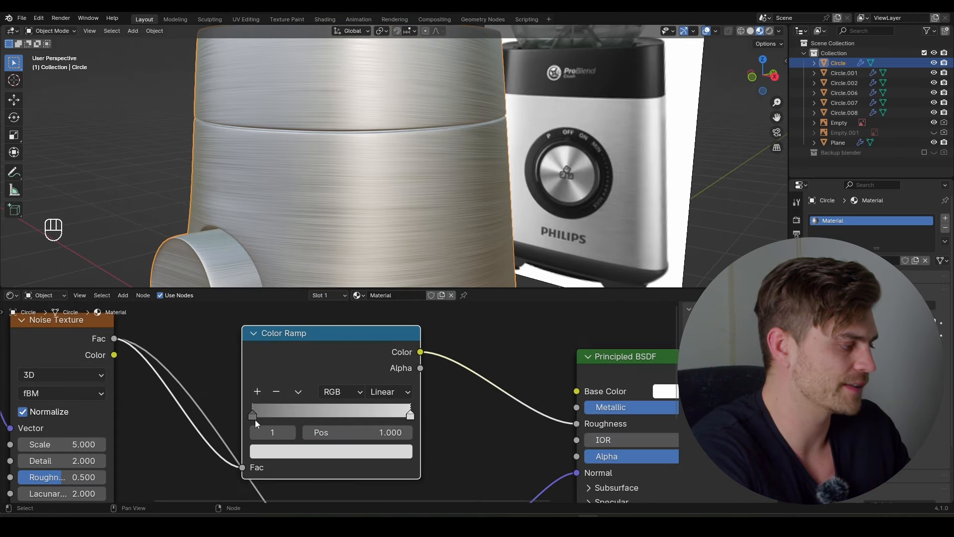
# Lighten the Color Ramp's dark stop to a light grey to soften the roughness contrast
pyautogui.click(253, 417)
pyautogui.click(323, 450)
pyautogui.moveTo(401, 293); pyautogui.dragTo(400, 259)
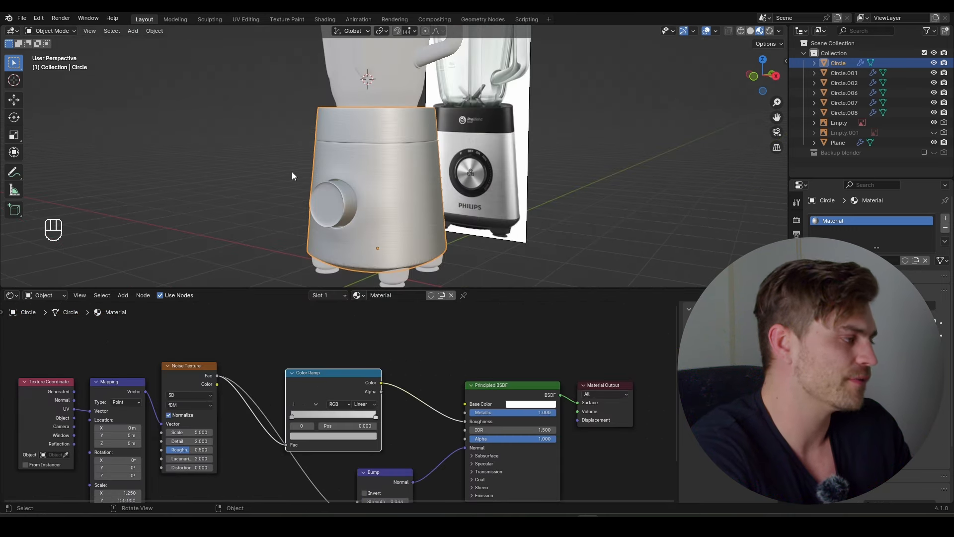
# Duplicate the Noise Texture node and place the copy below the original
pyautogui.scroll(2, 450, 206)
pyautogui.moveTo(447, 209); pyautogui.dragTo(449, 213, button='middle')
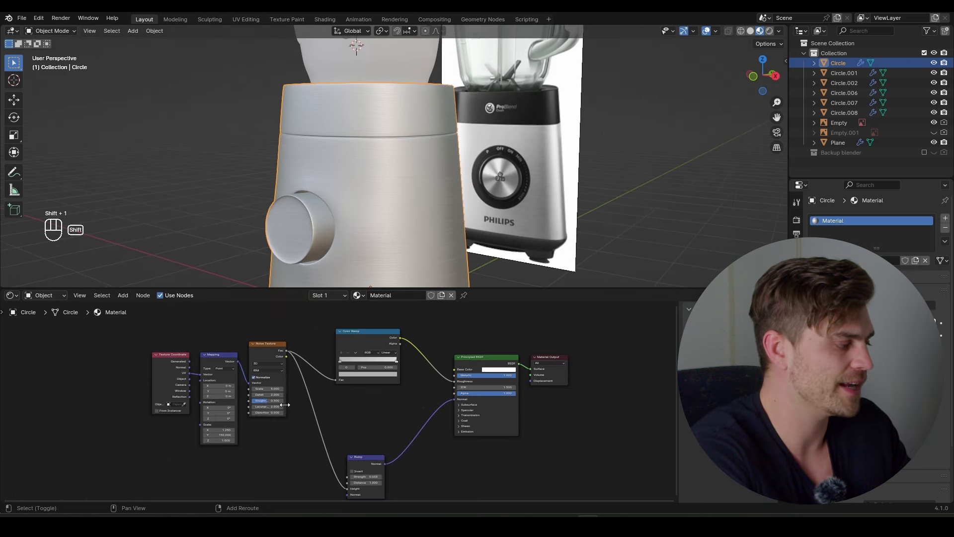
pyautogui.hotkey('shift', '1')
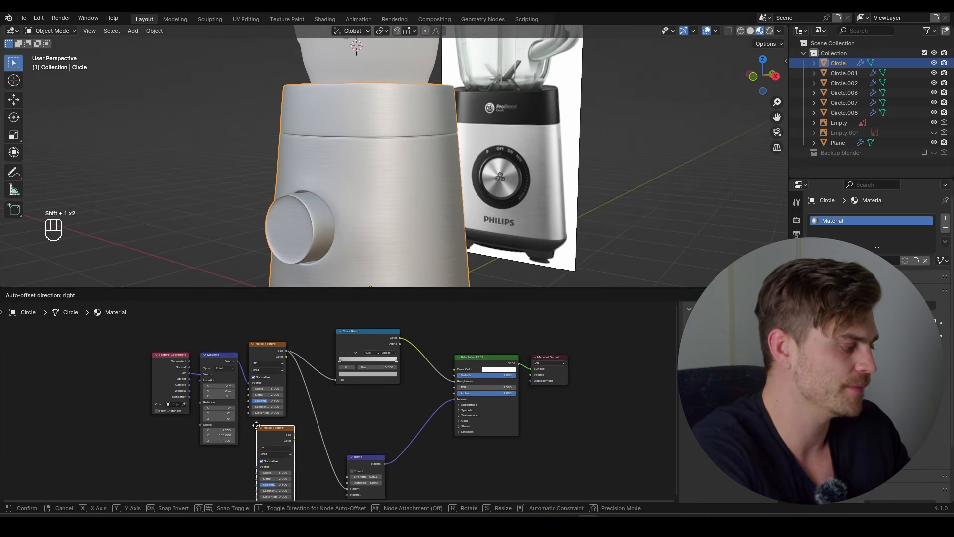
pyautogui.click(258, 426)
# Insert a color Mix node between the Color Ramp and Roughness, and feed the duplicated Noise Texture's Fac into its B input
pyautogui.hotkey('shift', 'a')
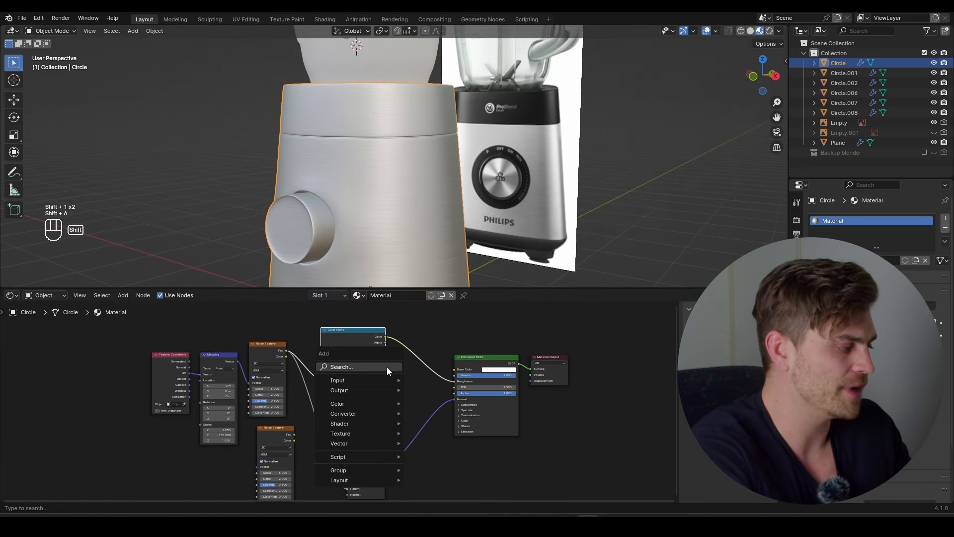
pyautogui.write('mix')
pyautogui.press('Return')
pyautogui.click(397, 366)
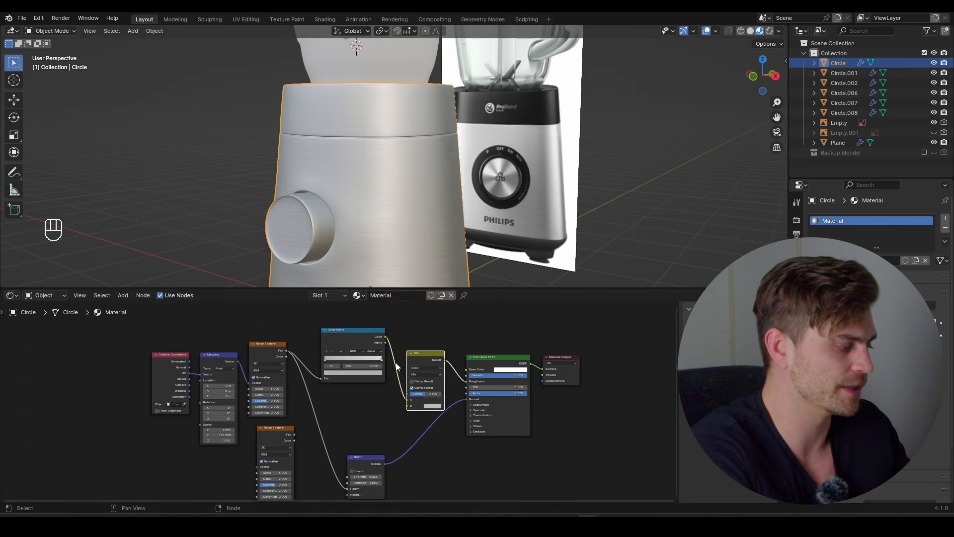
pyautogui.moveTo(402, 407); pyautogui.dragTo(407, 406)
pyautogui.moveTo(422, 221)
pyautogui.mouseDown(button='middle')
pyautogui.moveTo(469, 221)
pyautogui.moveTo(425, 219)
pyautogui.mouseUp(button='middle')
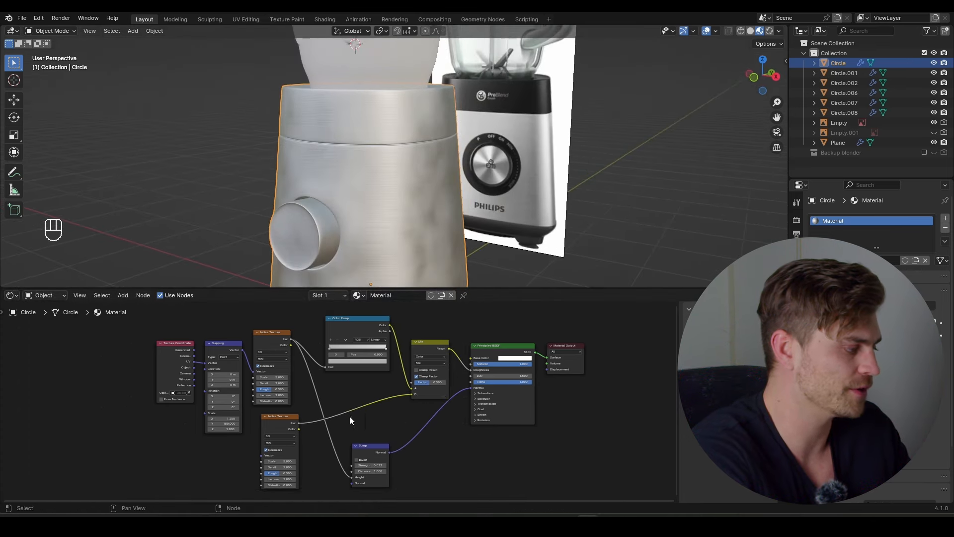
# Insert a second Color Ramp between the duplicated Noise Texture and the Mix node's B input
pyautogui.scroll(4, 333, 404)
pyautogui.hotkey('ctrl', 'q')
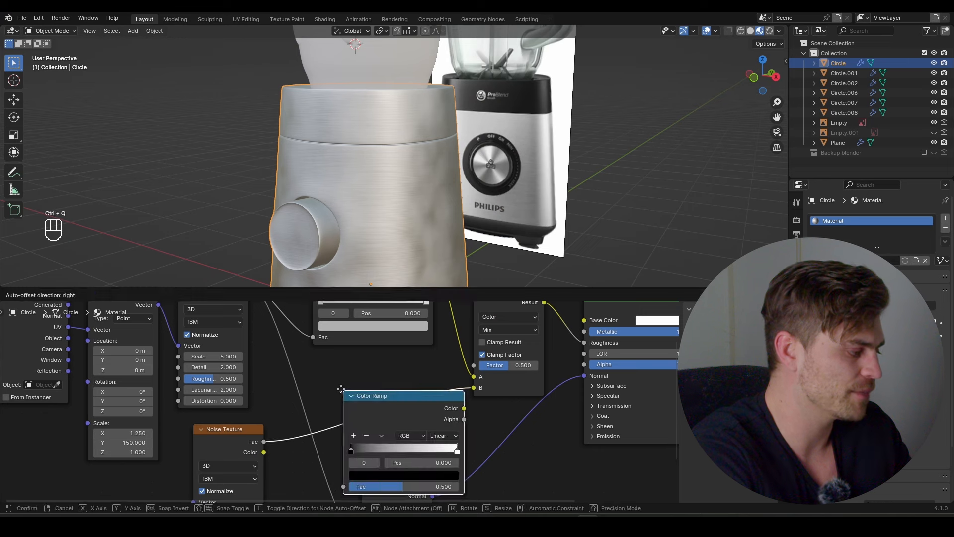
pyautogui.click(375, 419)
pyautogui.moveTo(362, 422); pyautogui.dragTo(382, 399)
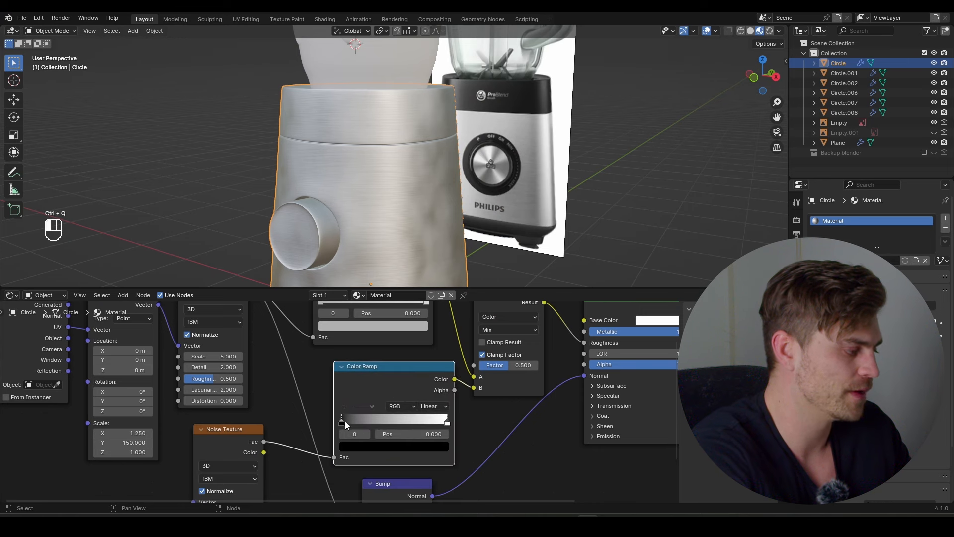
# Lighten the second Color Ramp's black stop to light grey and slightly darken its white stop
pyautogui.click(383, 447)
pyautogui.moveTo(442, 337); pyautogui.dragTo(441, 327)
pyautogui.click(448, 424)
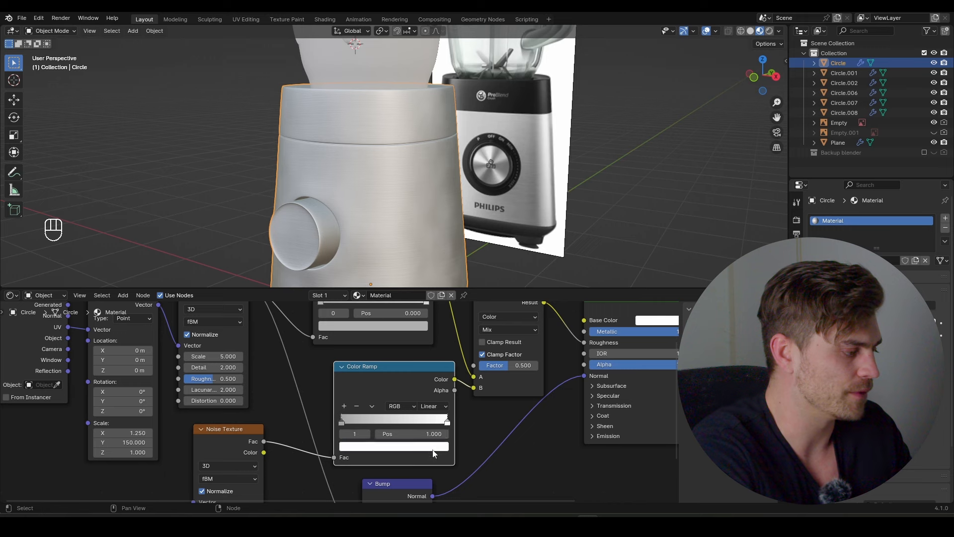
pyautogui.click(434, 447)
pyautogui.moveTo(450, 233); pyautogui.dragTo(491, 225, button='middle')
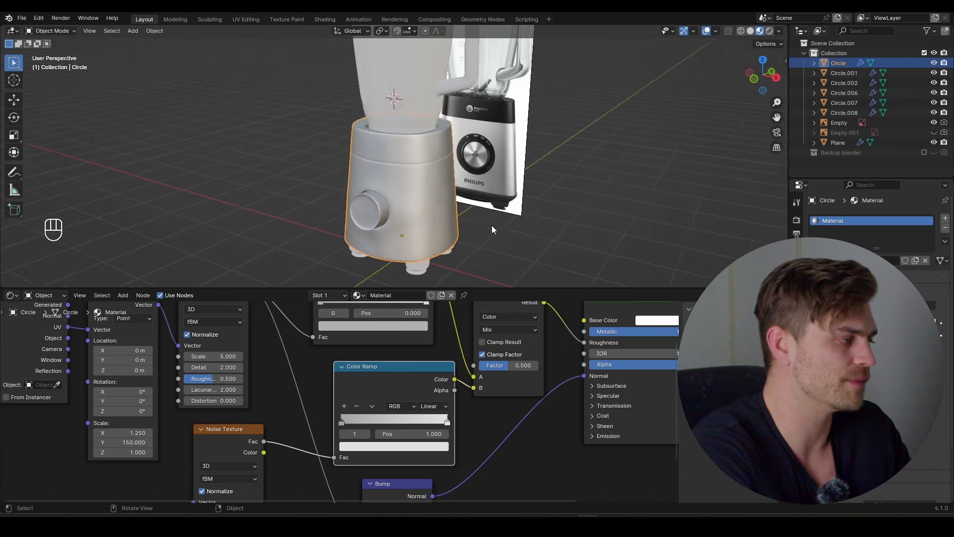
pyautogui.scroll(6, 480, 233)
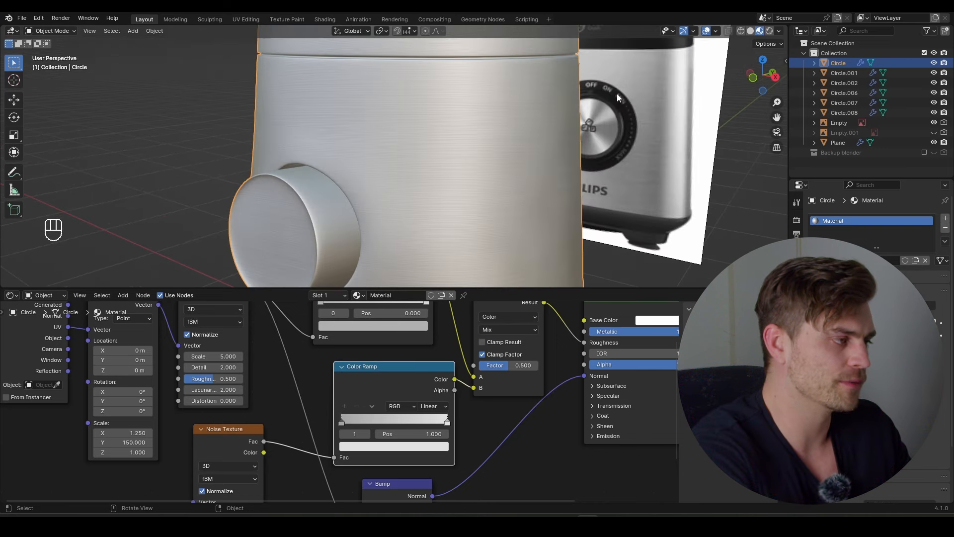
pyautogui.scroll(-5, 448, 179)
# Enter Edit Mode on the base, add the new material Material.002, and disable the Subdivision modifier's viewport display
pyautogui.press('Tab')
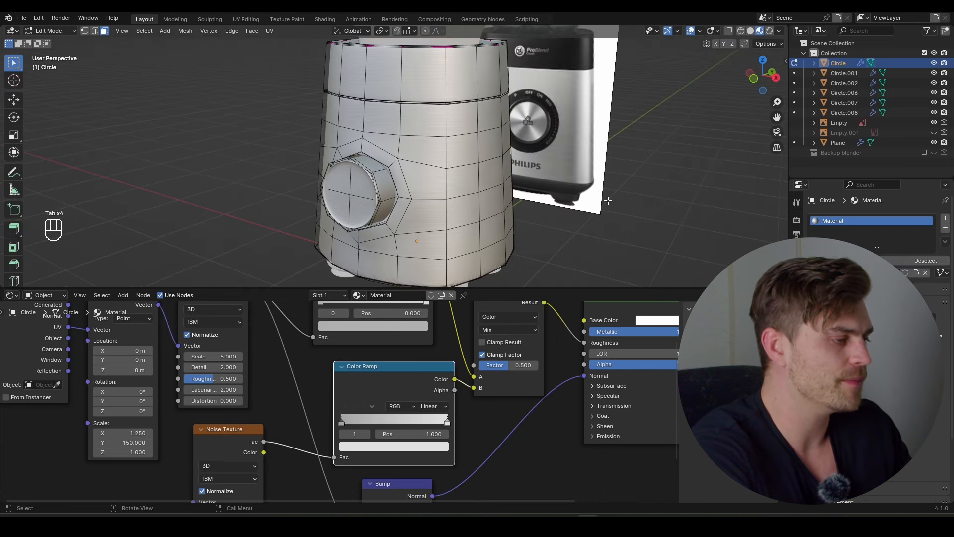
pyautogui.click(945, 219)
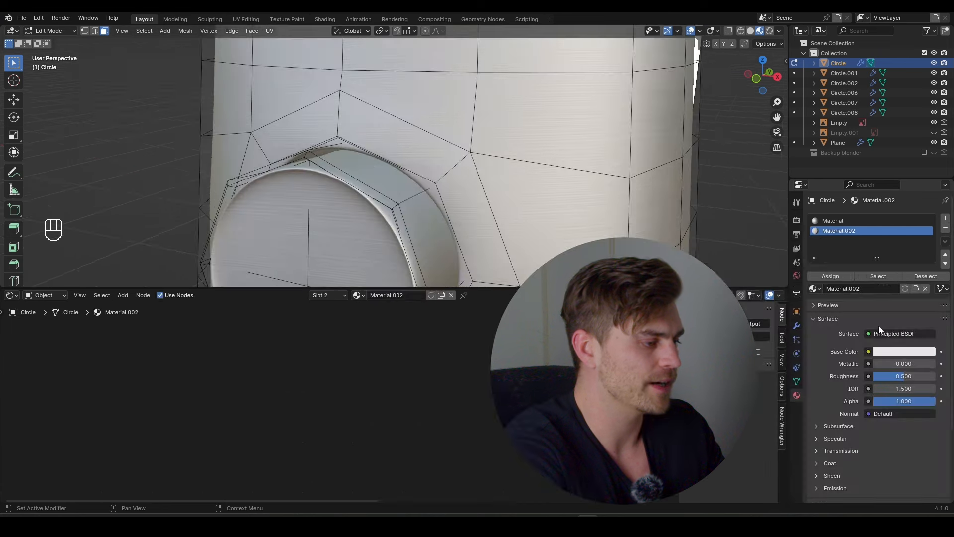
pyautogui.click(798, 323)
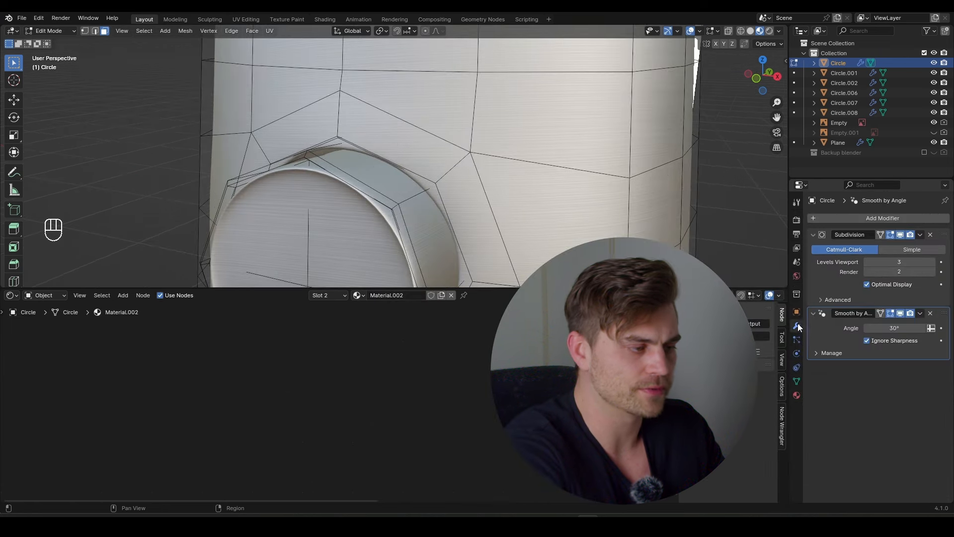
pyautogui.click(899, 234)
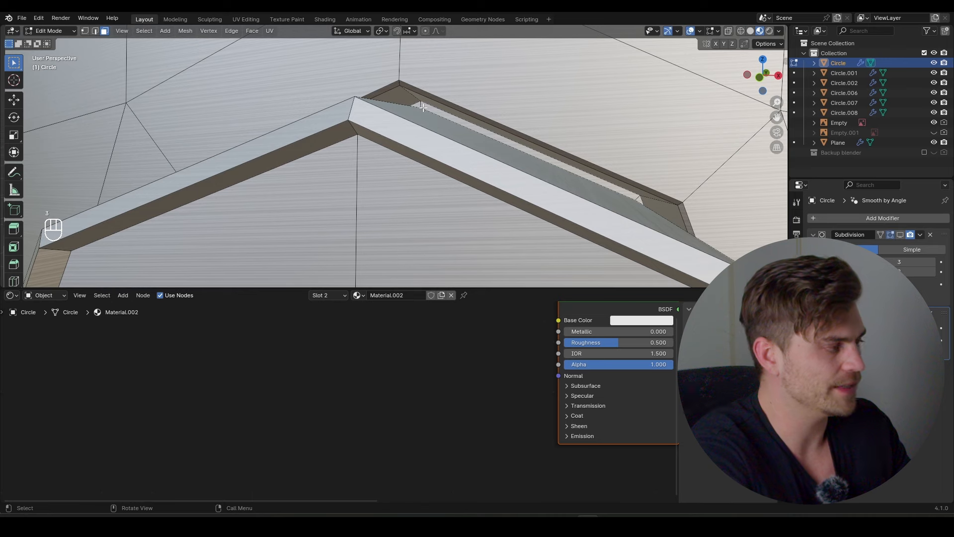
# Assign Material.002 to the knob's side and rim faces plus the surrounding ring, growing the selection from the narrow gap's face loop
pyautogui.moveTo(422, 106); pyautogui.dragTo(443, 134, button='middle')
pyautogui.scroll(8, 428, 118)
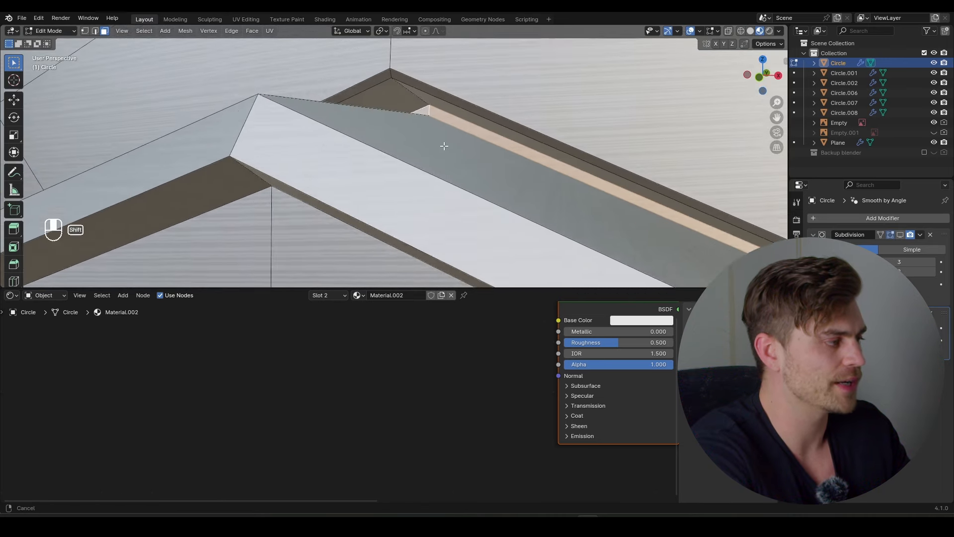
pyautogui.scroll(-8, 428, 118)
pyautogui.scroll(4, 427, 124)
pyautogui.moveTo(428, 134); pyautogui.dragTo(423, 142, button='middle')
pyautogui.scroll(-7, 505, 178)
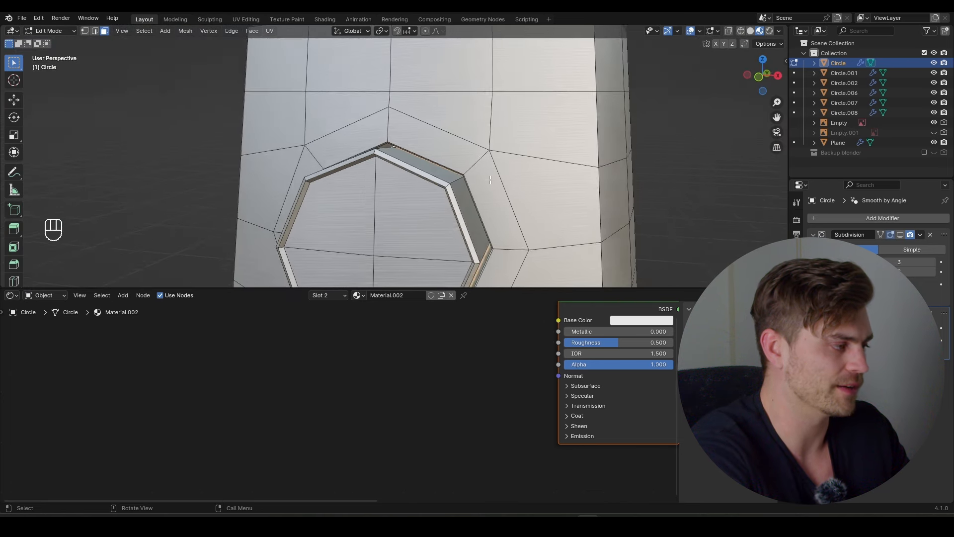
pyautogui.moveTo(497, 177)
pyautogui.mouseDown(button='middle')
pyautogui.moveTo(469, 178)
pyautogui.moveTo(493, 178)
pyautogui.mouseUp(button='middle')
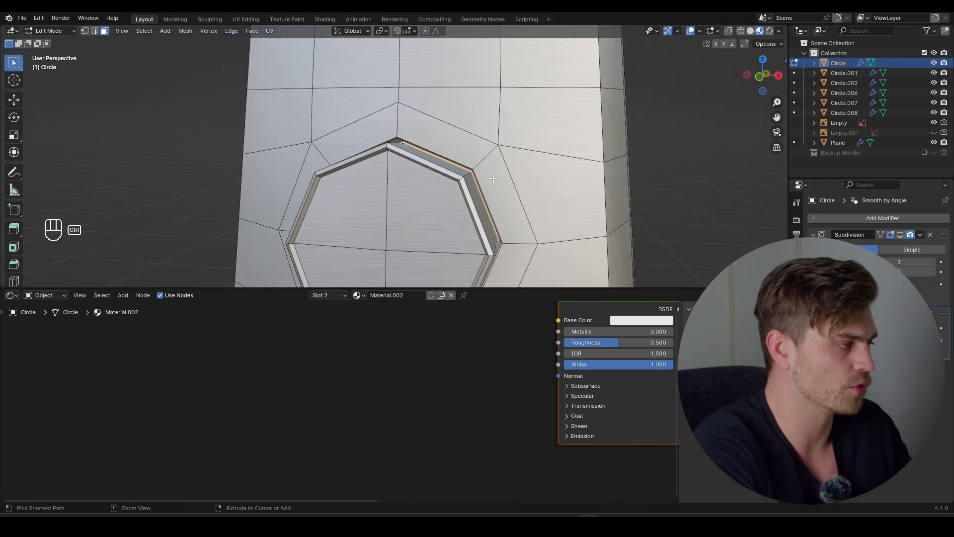
pyautogui.press('ctrl+KP_Add')
pyautogui.press('ctrl+KP_Add')
pyautogui.press('ctrl+KP_Add')
pyautogui.moveTo(500, 180); pyautogui.dragTo(388, 146, button='middle')
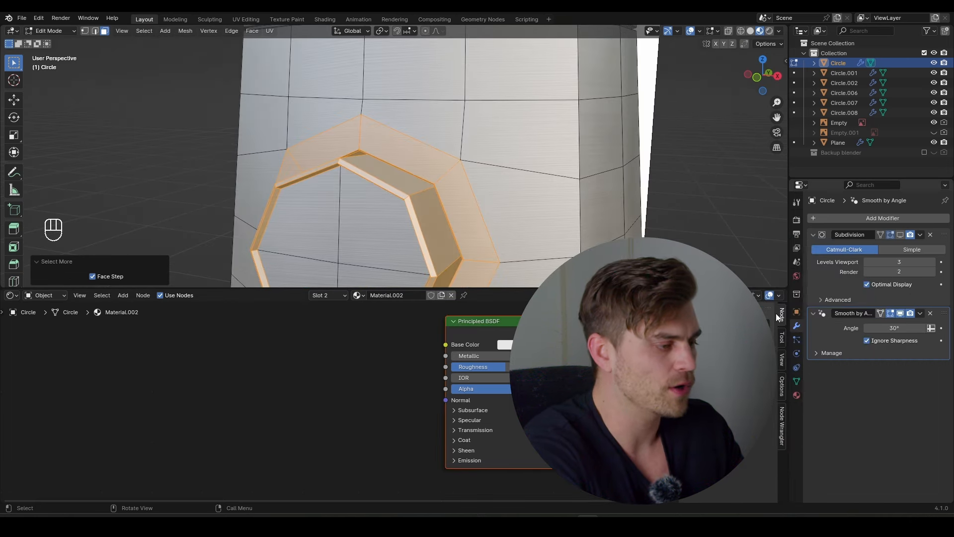
pyautogui.click(797, 395)
pyautogui.click(836, 277)
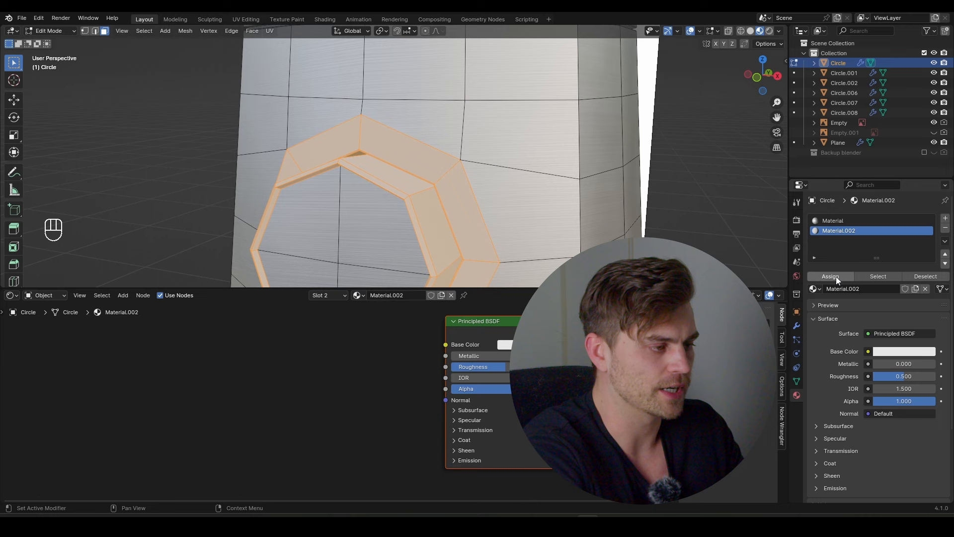
# Turn the Subdivision modifier's viewport display back on
pyautogui.click(797, 326)
pyautogui.press('Tab')
pyautogui.press('Tab')
pyautogui.click(900, 233)
# Set Material.002's Base Color to black and return to Object Mode
pyautogui.click(505, 344)
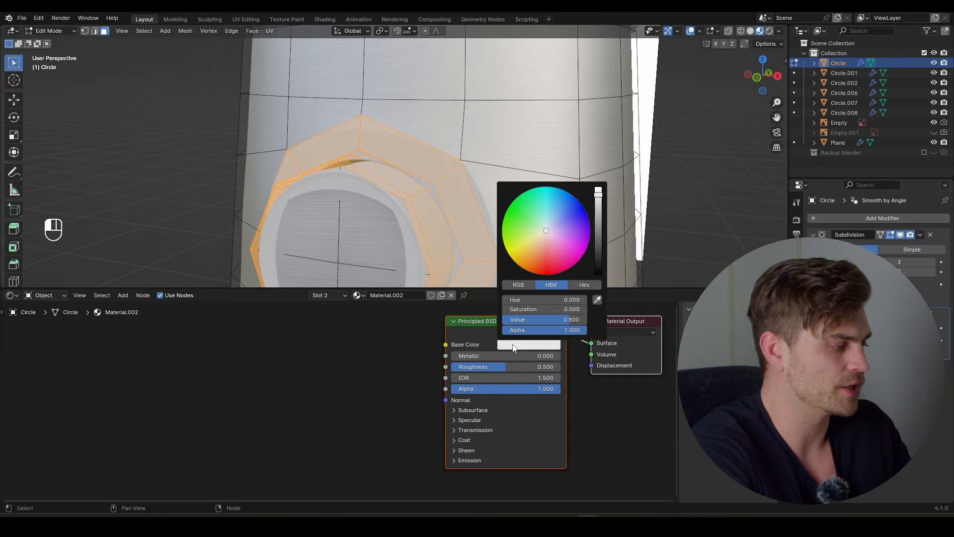
pyautogui.moveTo(598, 191); pyautogui.dragTo(601, 277)
pyautogui.press('Tab')
pyautogui.scroll(-3, 422, 213)
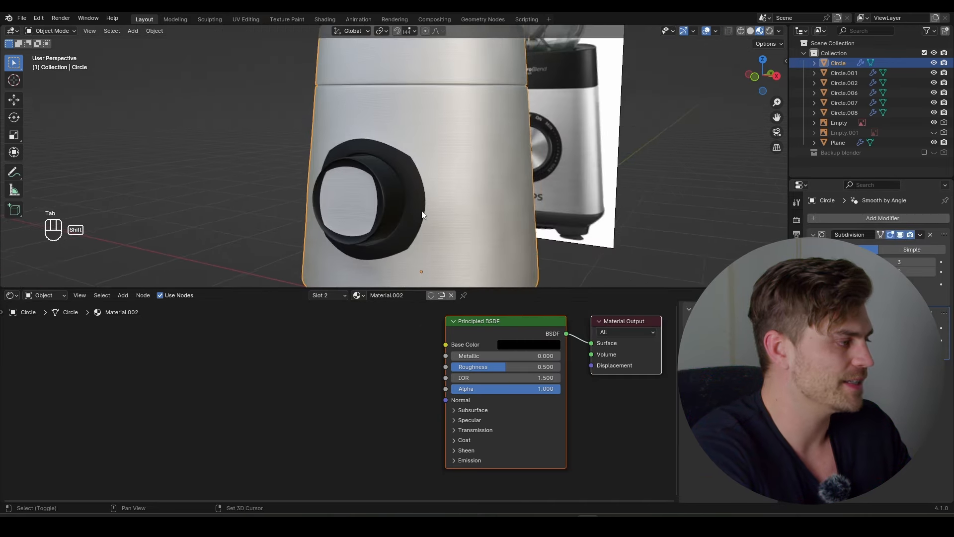
pyautogui.moveTo(442, 216)
pyautogui.mouseDown(button='middle')
pyautogui.moveTo(415, 214)
pyautogui.moveTo(477, 218)
pyautogui.moveTo(445, 216)
pyautogui.mouseUp(button='middle')
pyautogui.scroll(2, 442, 214)
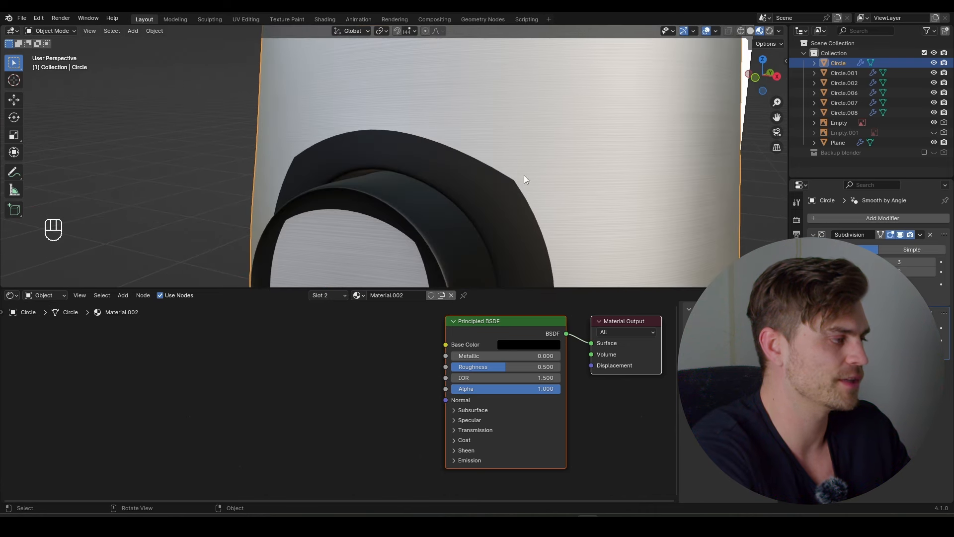
pyautogui.scroll(-4, 424, 184)
# Crease the outer edge loop of the black ring around the knob to make its outline rounder
pyautogui.press('Tab')
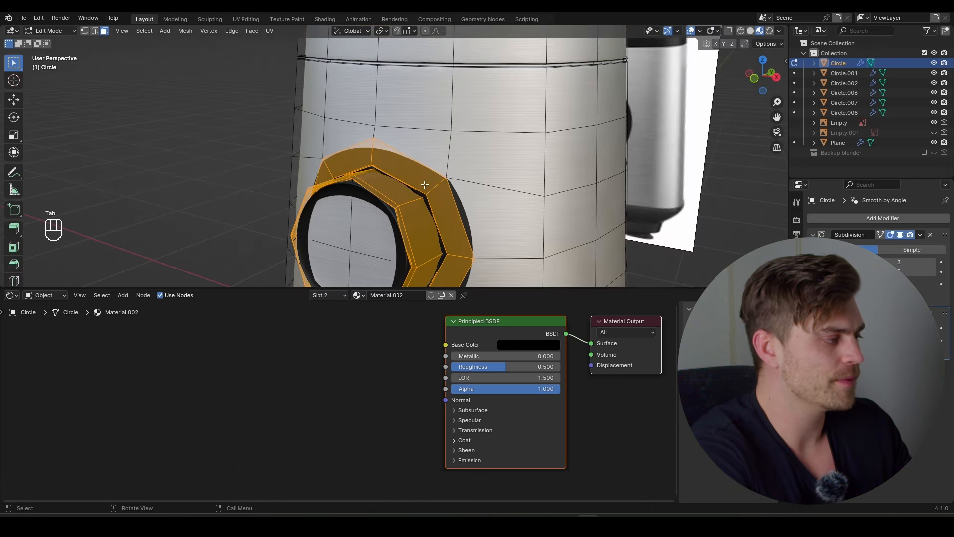
pyautogui.press('2')
pyautogui.keyDown('alt'); pyautogui.click(426, 167); pyautogui.keyUp('alt')
pyautogui.moveTo(426, 168); pyautogui.dragTo(471, 241, button='middle')
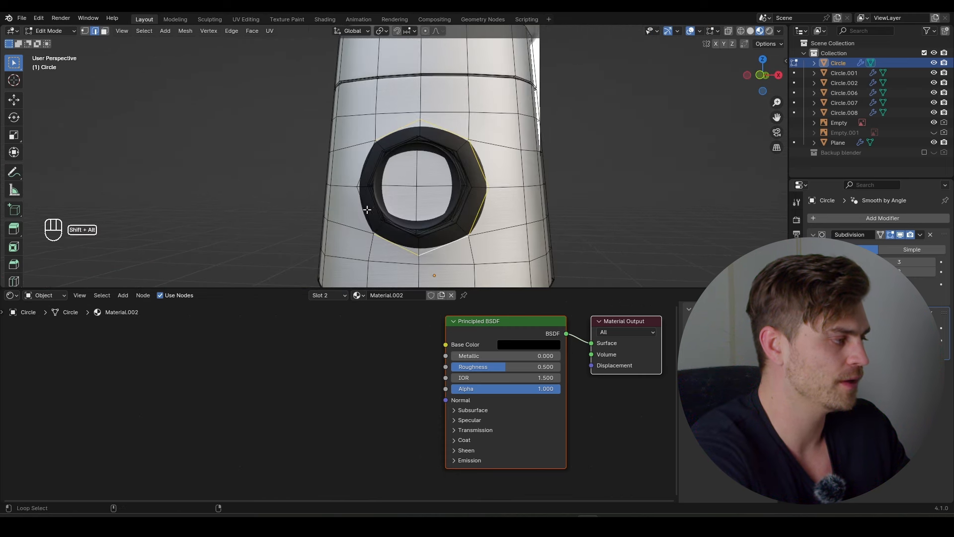
pyautogui.moveTo(396, 178); pyautogui.dragTo(466, 191, button='middle')
pyautogui.hotkey('shift', 'e')
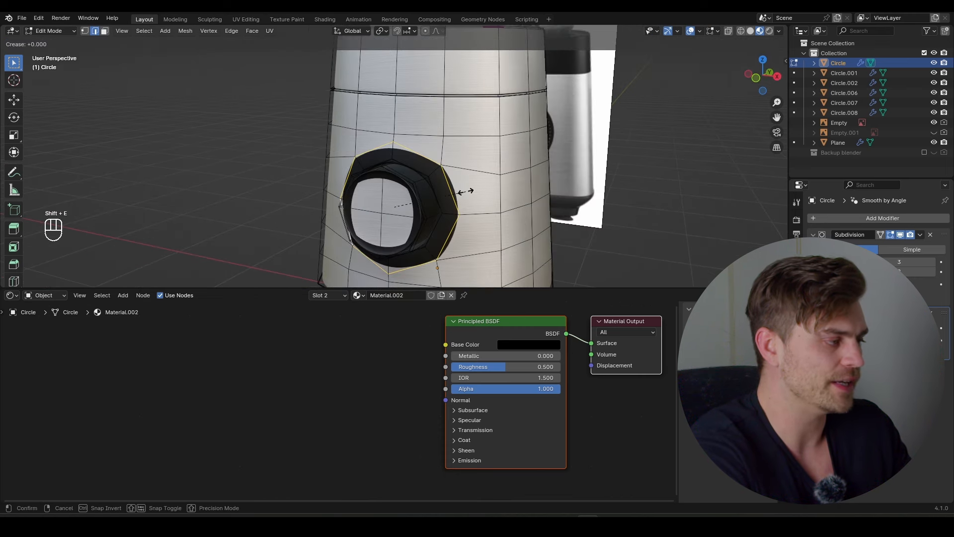
pyautogui.click(531, 190)
pyautogui.press('Tab')
pyautogui.press('Tab')
pyautogui.moveTo(531, 190); pyautogui.dragTo(424, 187, button='middle')
pyautogui.scroll(4, 459, 191)
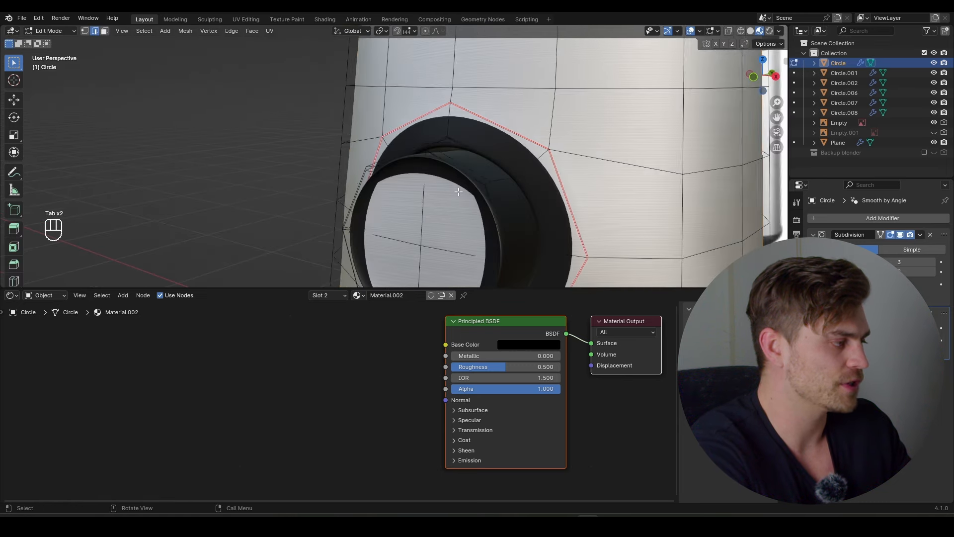
# Return to Object Mode and raise the black Material.002's Roughness to about 0.741
pyautogui.scroll(3, 458, 191)
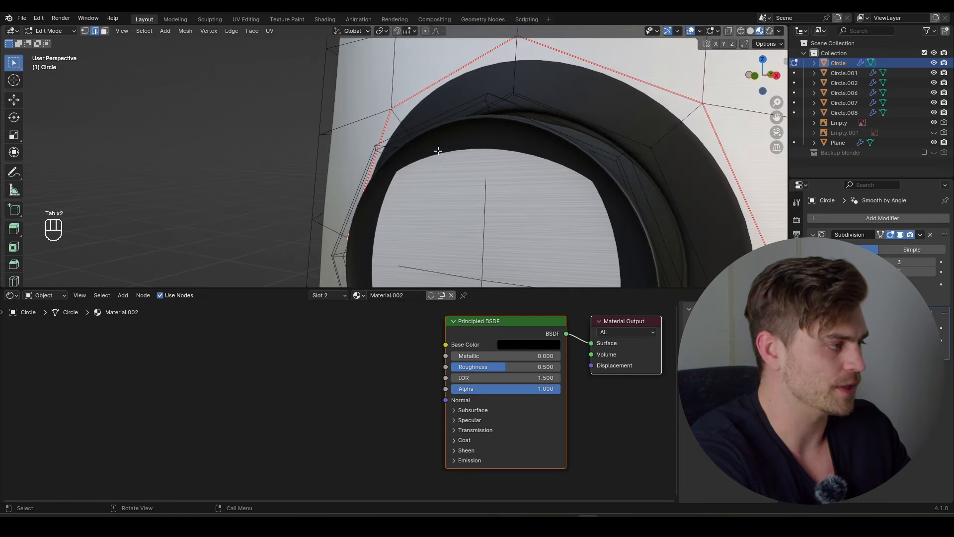
pyautogui.scroll(-8, 437, 150)
pyautogui.press('Tab')
pyautogui.moveTo(467, 179); pyautogui.dragTo(456, 157, button='middle')
pyautogui.scroll(4, 466, 176)
pyautogui.scroll(3, 446, 340)
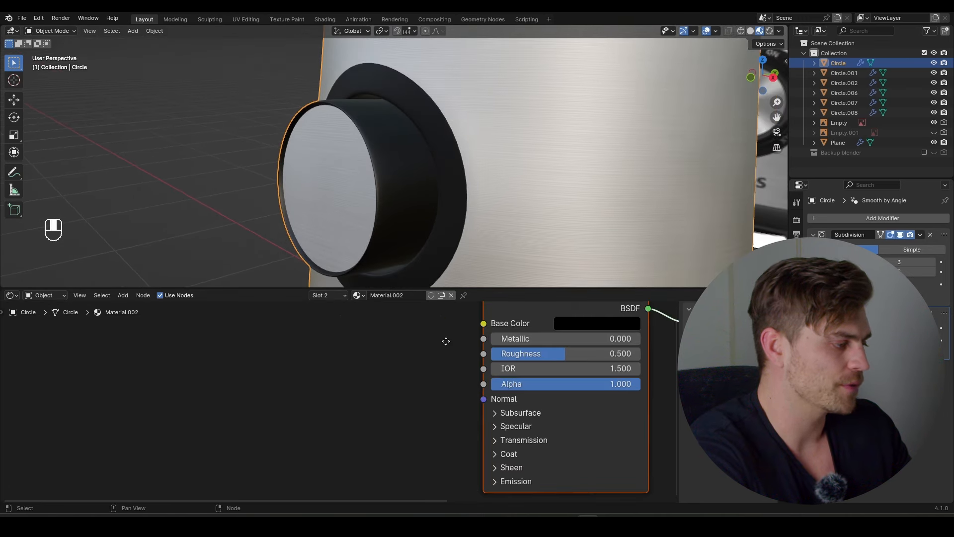
pyautogui.moveTo(446, 341); pyautogui.dragTo(425, 380, button='middle')
pyautogui.moveTo(447, 375); pyautogui.dragTo(460, 375)
# Add a Voronoi Texture with Mapping and Texture Coordinate nodes to Material.002, driving the mapping with Object coordinates
pyautogui.scroll(-3, 422, 368)
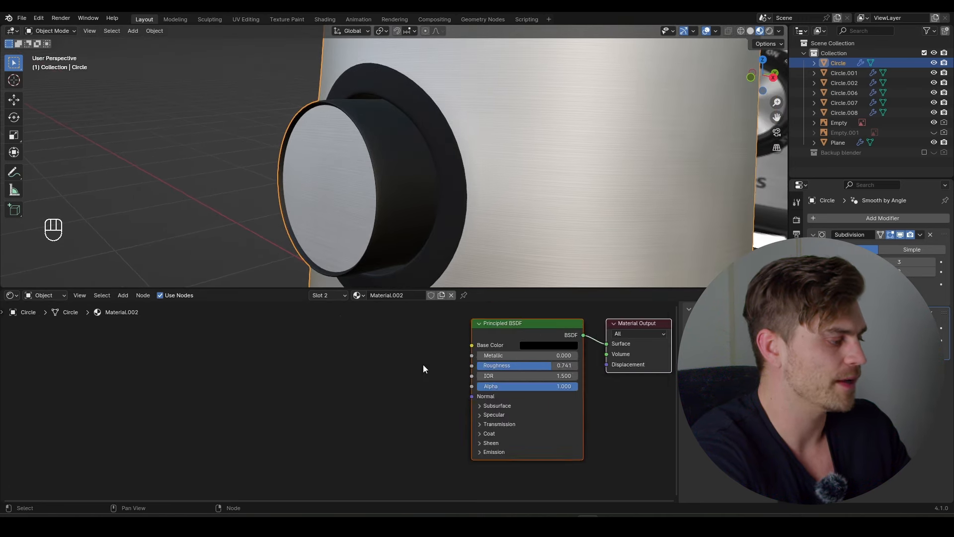
pyautogui.hotkey('shift', 'a')
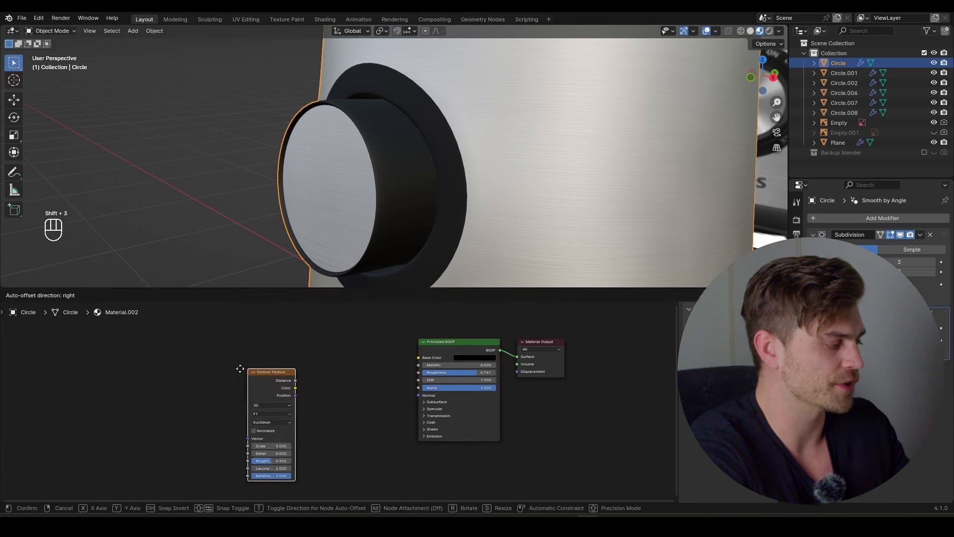
pyautogui.click(247, 374)
pyautogui.hotkey('ctrl', 't')
pyautogui.click(157, 404)
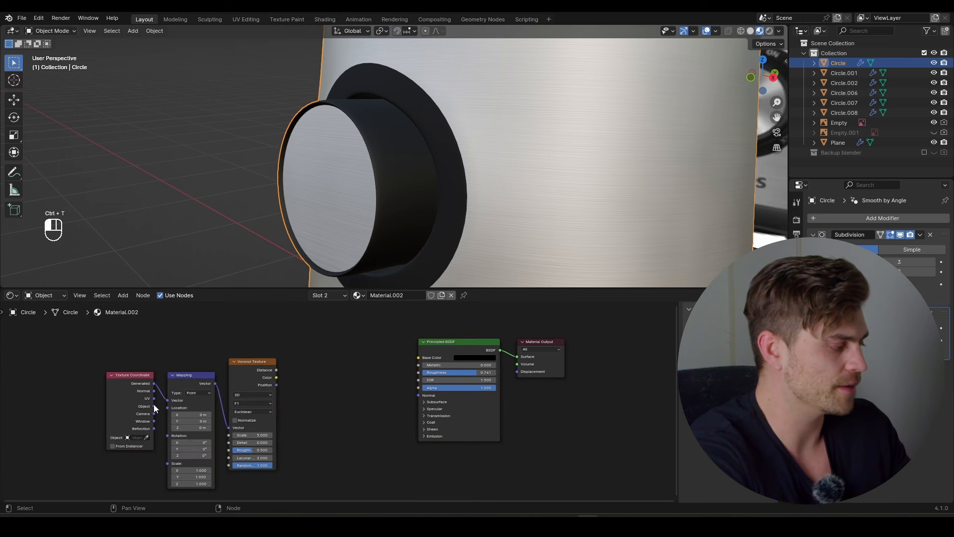
pyautogui.moveTo(169, 400); pyautogui.dragTo(168, 401)
# Feed the Voronoi Distance into the Height of a new Bump node and connect its Normal to the Principled BSDF
pyautogui.moveTo(277, 371); pyautogui.dragTo(331, 407)
pyautogui.click(373, 410)
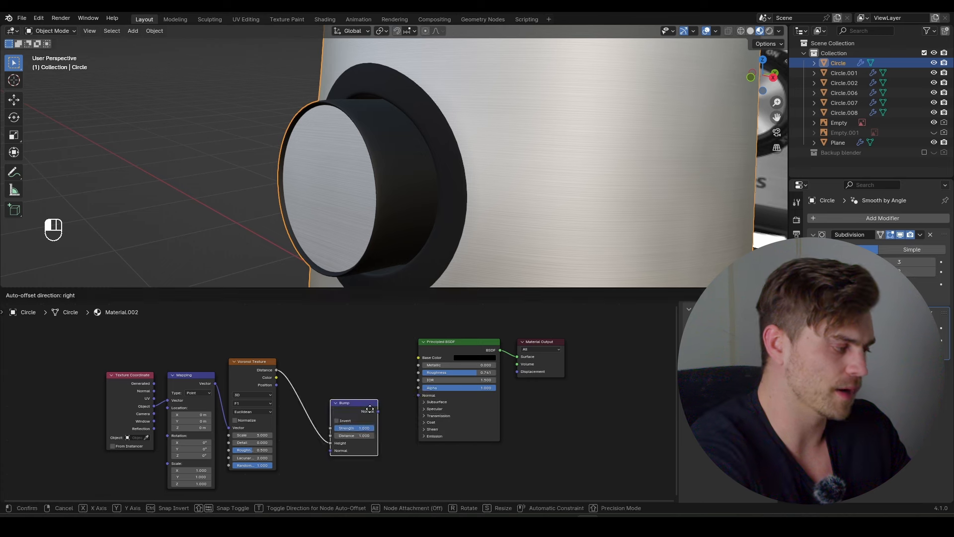
pyautogui.click(350, 399)
pyautogui.moveTo(416, 396); pyautogui.dragTo(418, 395)
pyautogui.scroll(3, 368, 371)
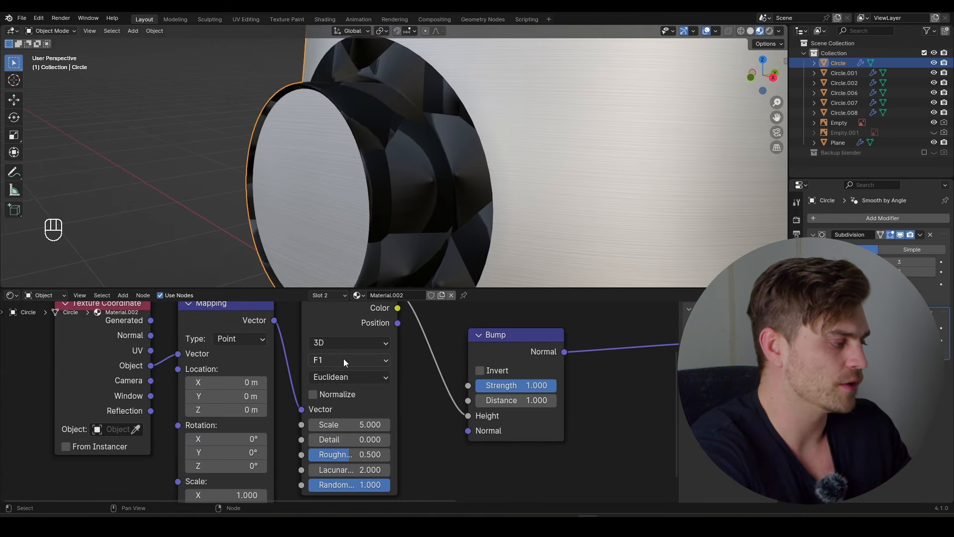
# Set the Voronoi Texture's feature output to Distance to Edge and its Scale to 200
pyautogui.click(344, 359)
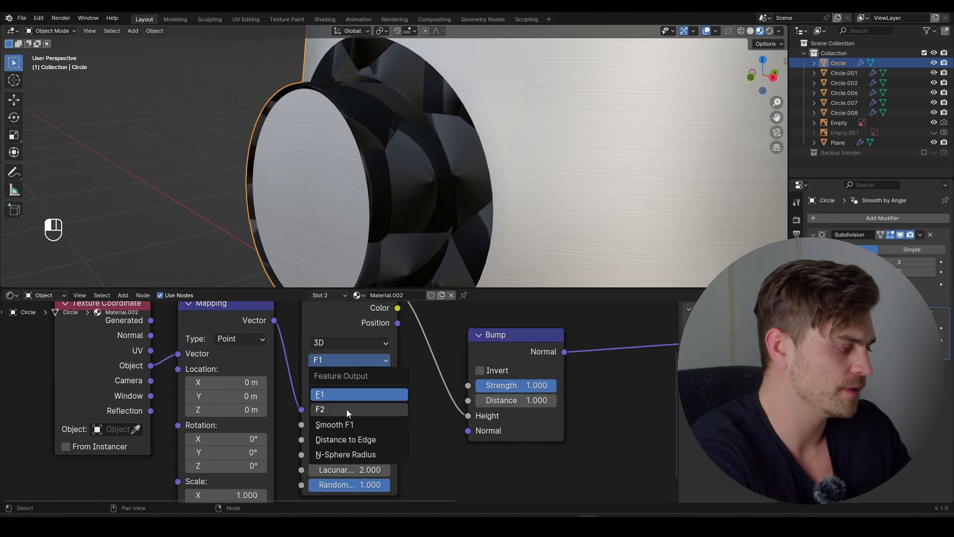
pyautogui.click(351, 438)
pyautogui.moveTo(385, 377); pyautogui.dragTo(313, 401, button='middle')
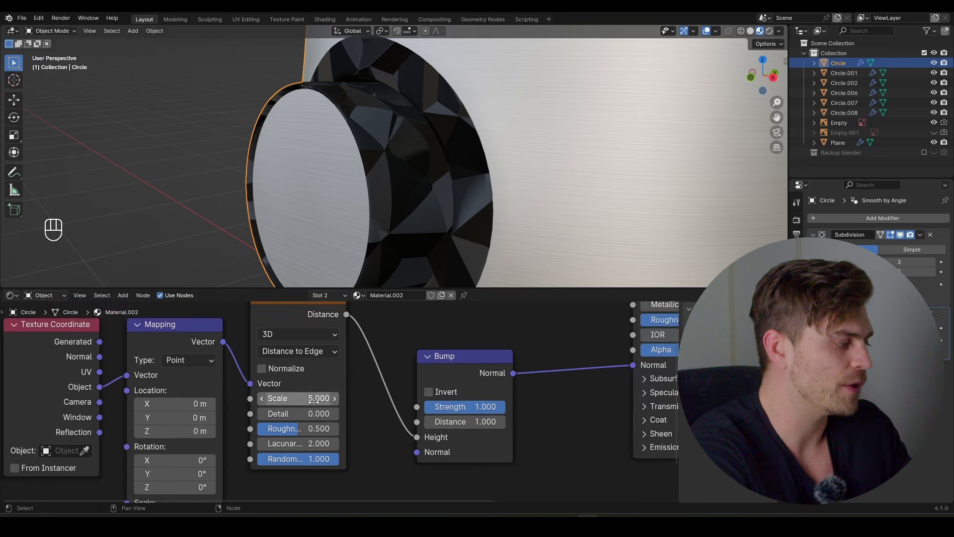
pyautogui.write('200')
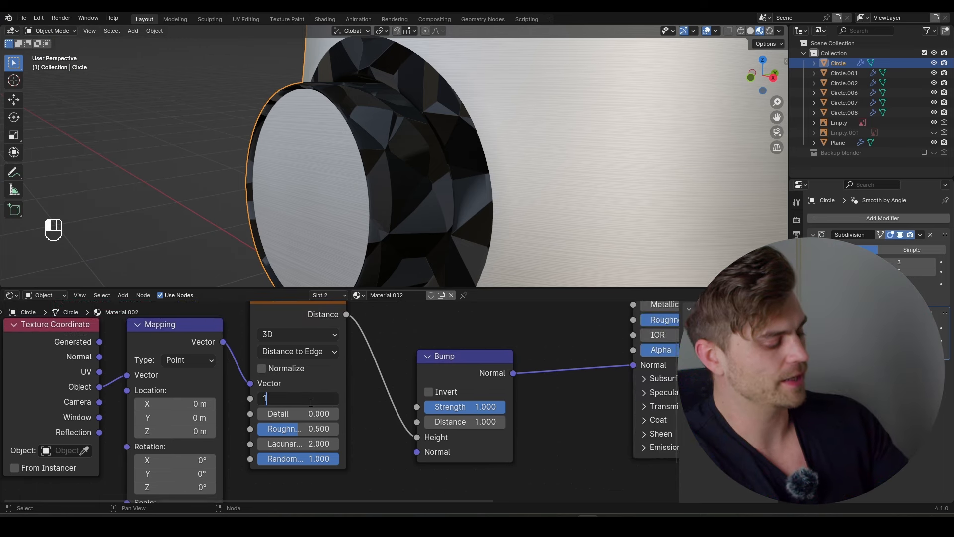
pyautogui.press('Return')
# Reduce the Bump node's Strength to 0.05 for a subtle plastic grain on the knob
pyautogui.moveTo(499, 408); pyautogui.dragTo(427, 408)
pyautogui.scroll(1, 377, 155)
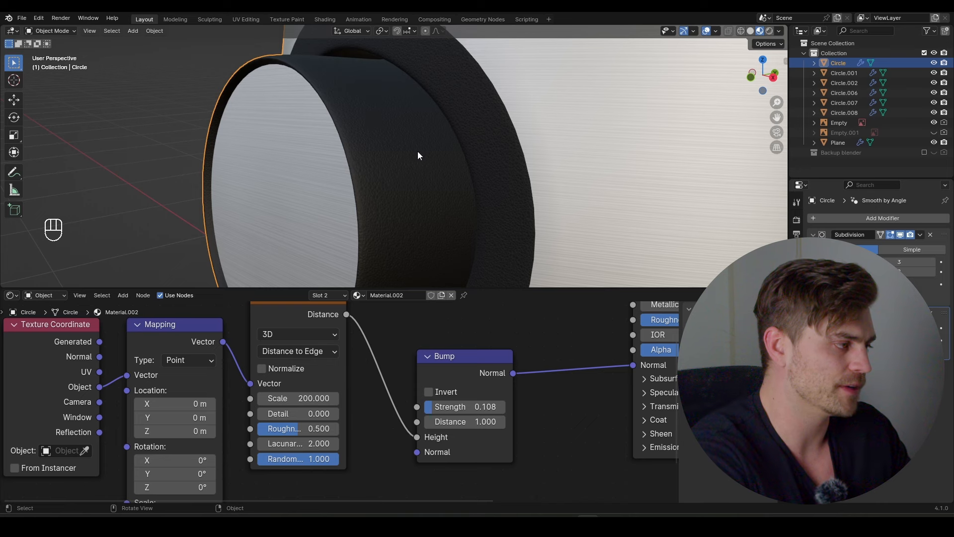
pyautogui.scroll(3, 418, 156)
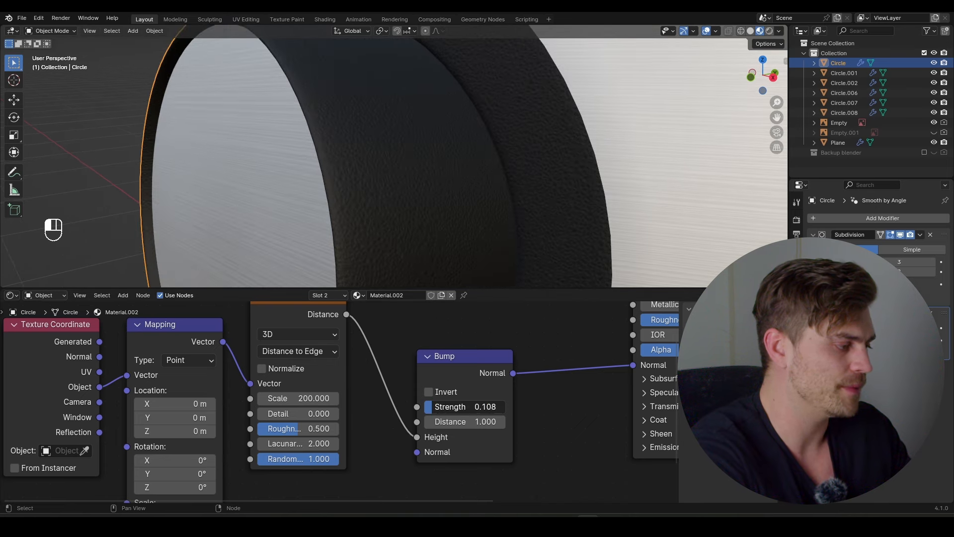
pyautogui.moveTo(465, 406); pyautogui.dragTo(461, 407)
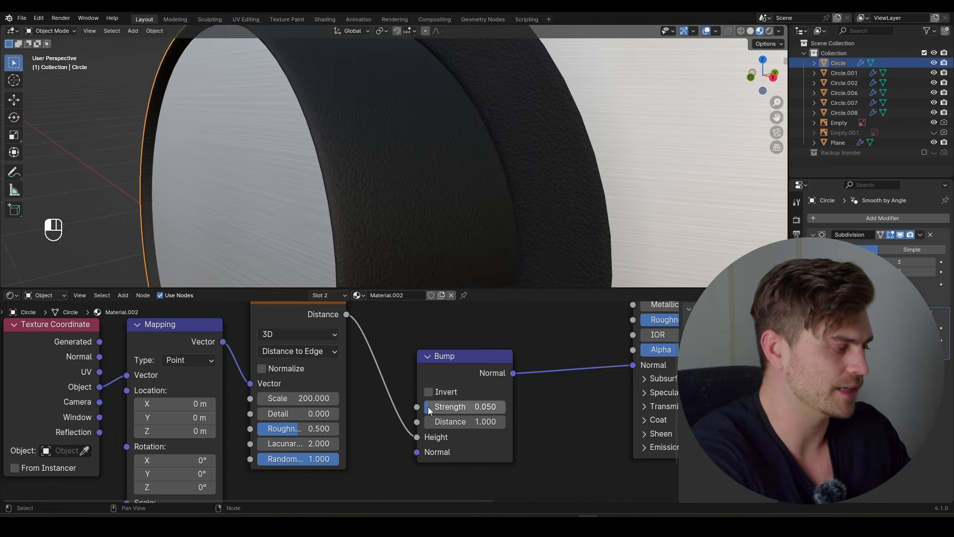
pyautogui.scroll(-4, 389, 195)
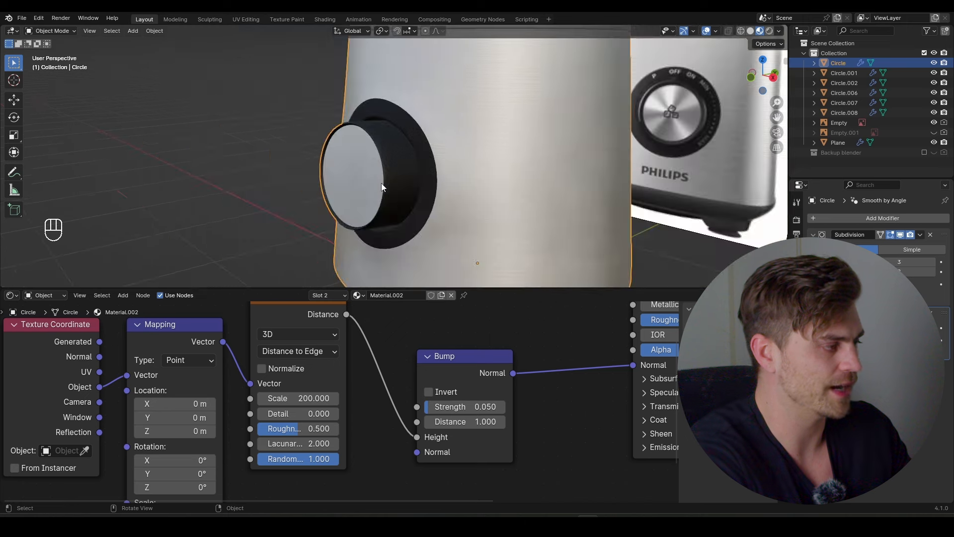
pyautogui.moveTo(592, 363); pyautogui.dragTo(529, 370, button='middle')
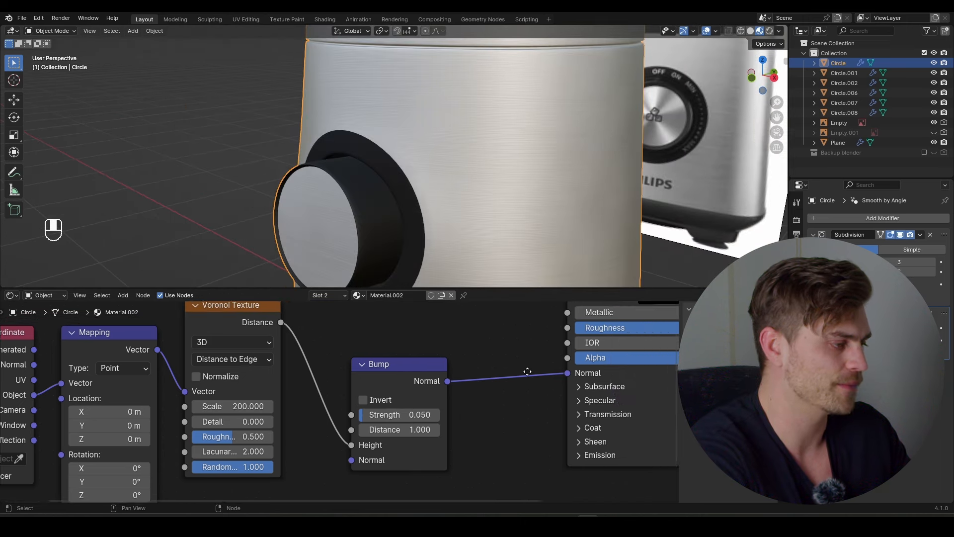
pyautogui.moveTo(528, 371); pyautogui.dragTo(450, 391, button='middle')
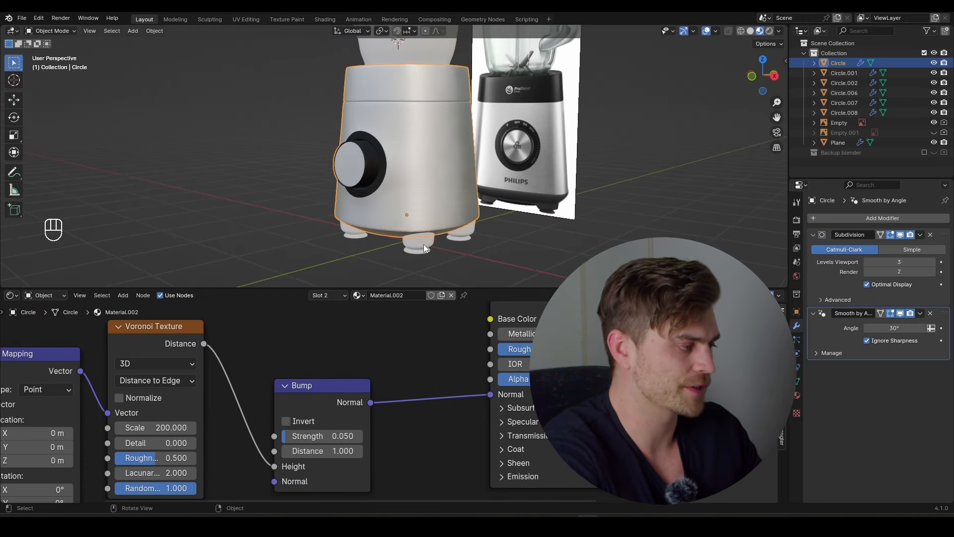
# Give the blender's feet the existing black Material.002
pyautogui.click(423, 243)
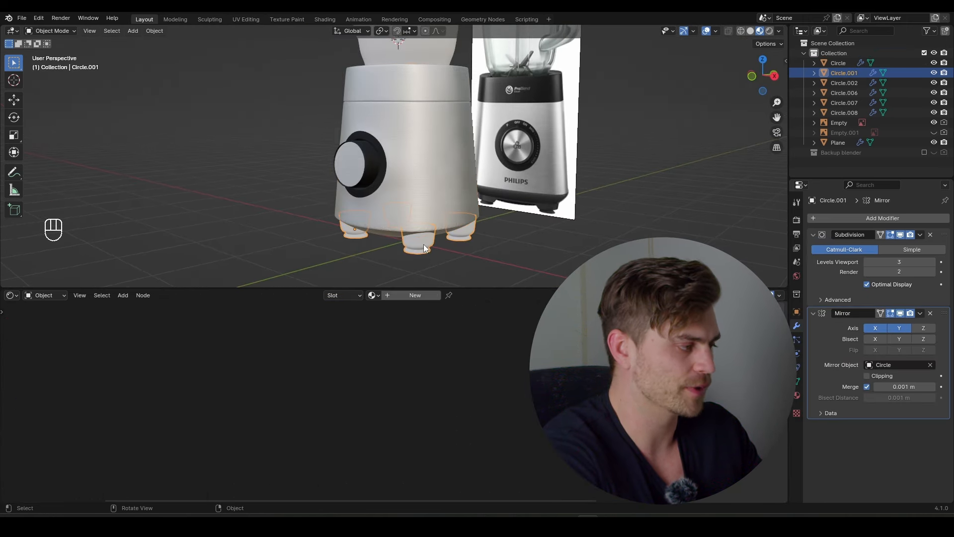
pyautogui.click(797, 395)
pyautogui.click(840, 260)
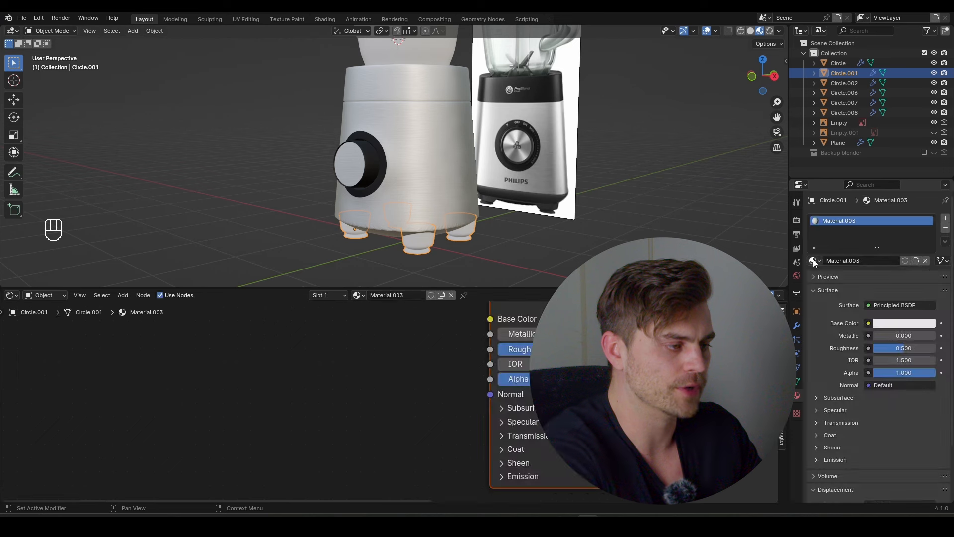
pyautogui.click(814, 261)
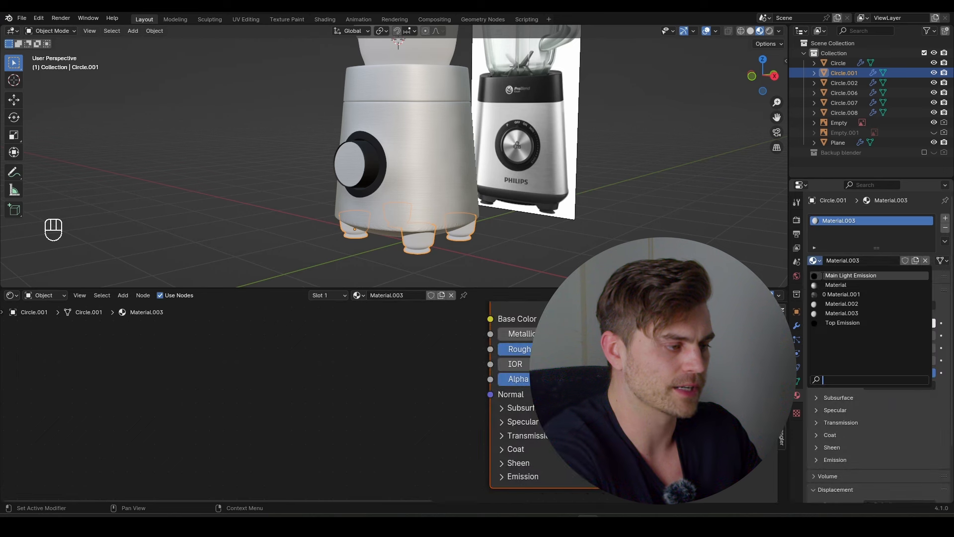
pyautogui.click(841, 303)
# Rename the feet's material to Black Plastic
pyautogui.doubleClick(848, 221)
pyautogui.press('BackSpace')
pyautogui.press('BackSpace')
pyautogui.press('BackSpace')
pyautogui.press('BackSpace')
pyautogui.press('BackSpace')
pyautogui.press('BackSpace')
pyautogui.press('BackSpace')
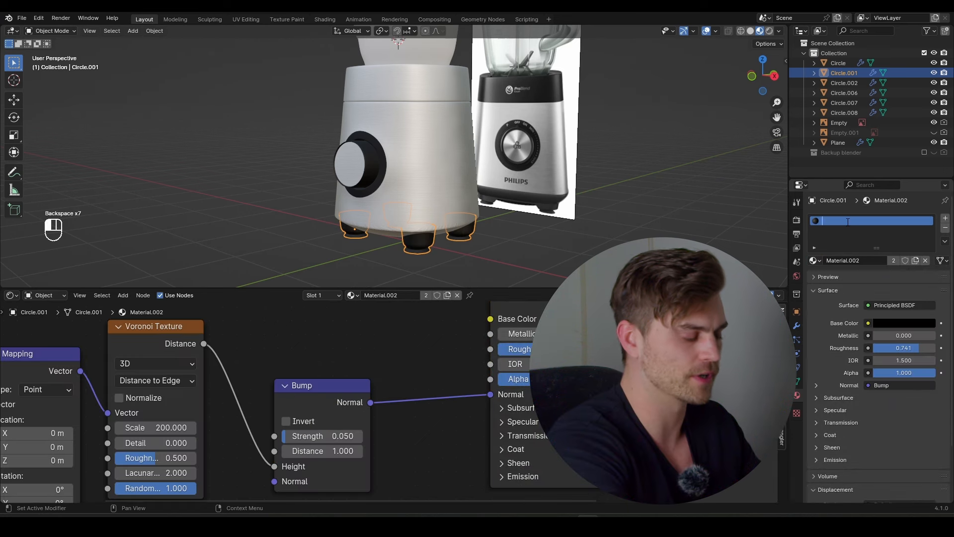
pyautogui.write('Black Plastic')
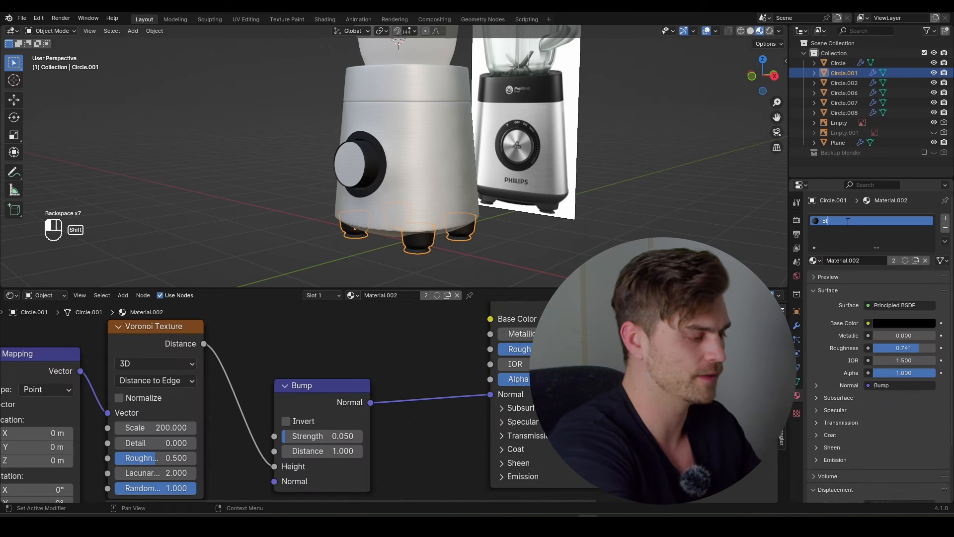
pyautogui.press('Return')
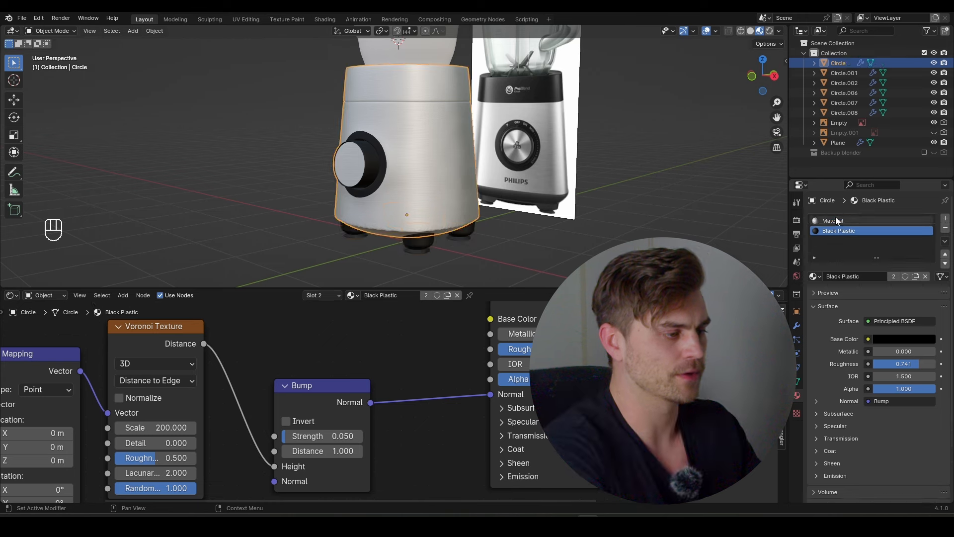
# Rename the blender base's first material to Brushed metal
pyautogui.doubleClick(839, 222)
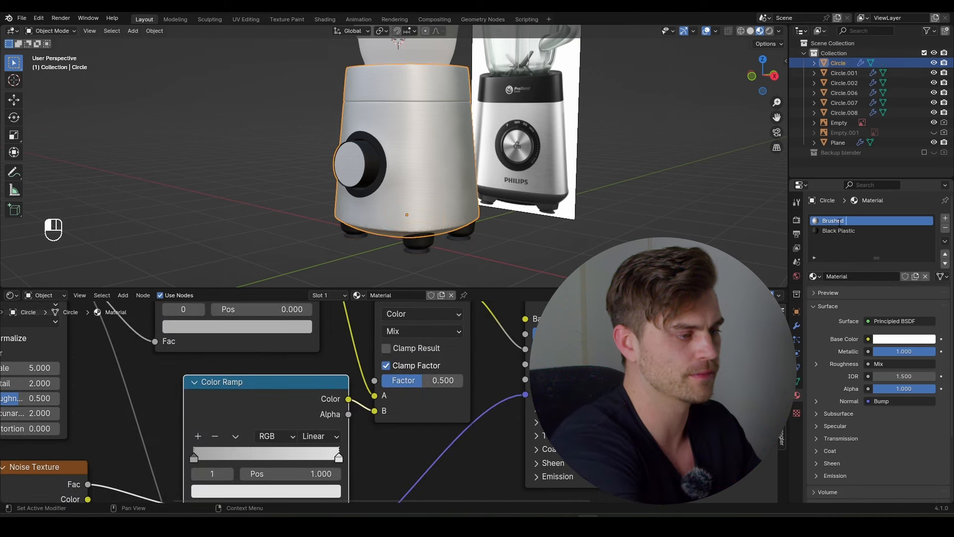
pyautogui.write('metal')
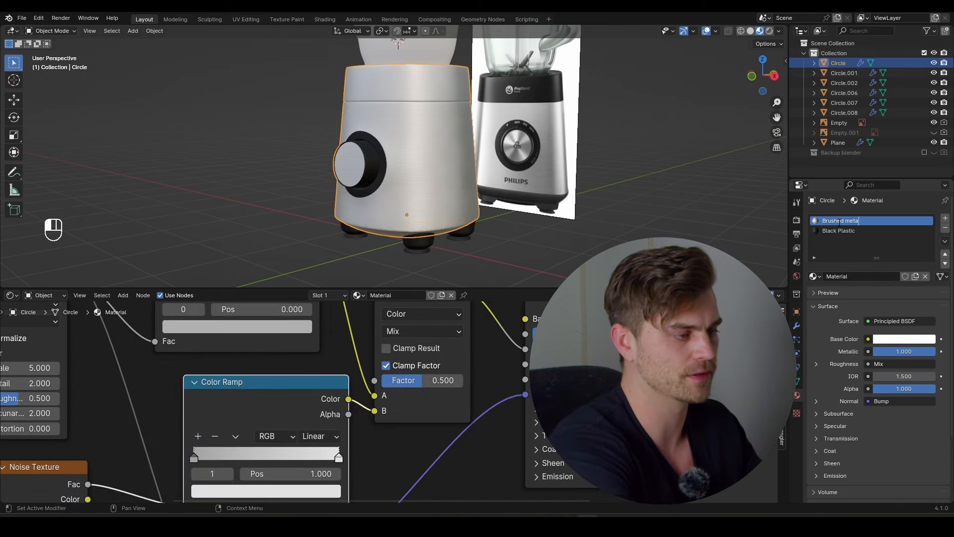
pyautogui.press('Return')
# Isolate the base and assign Black Plastic to its top section down to the groove, growing the selection from the recessed top face
pyautogui.press('Tab')
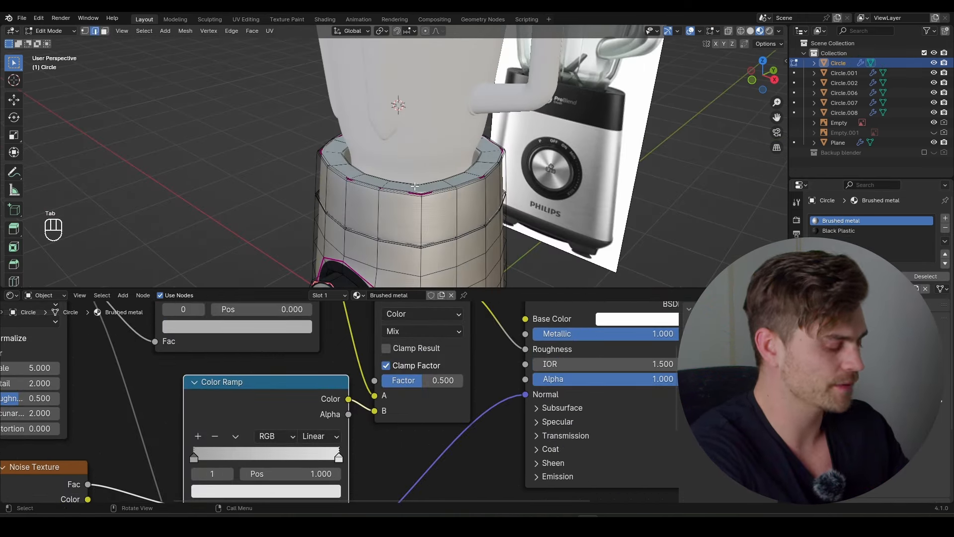
pyautogui.press('KP_Divide')
pyautogui.moveTo(397, 131); pyautogui.dragTo(405, 161, button='middle')
pyautogui.click(410, 145)
pyautogui.press('ctrl+KP_Add')
pyautogui.press('ctrl+KP_Add')
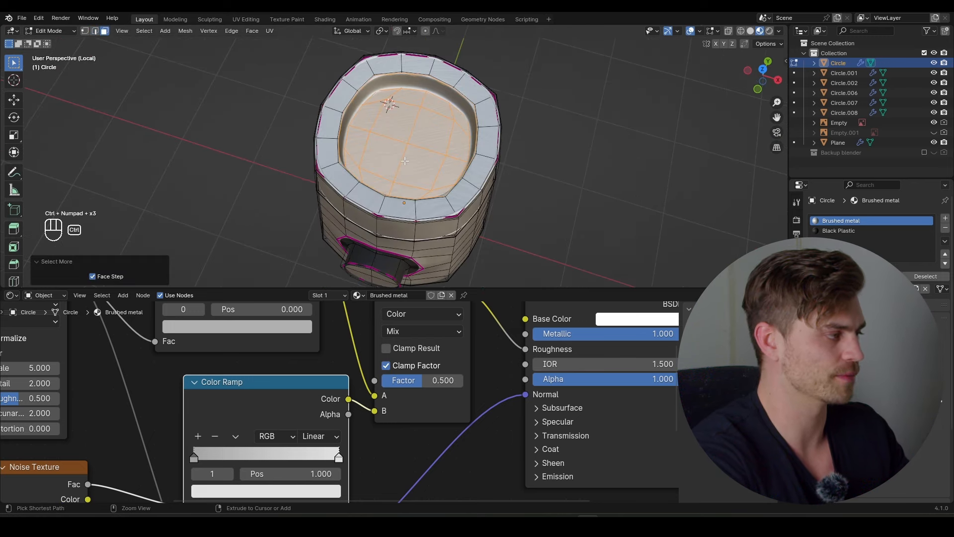
pyautogui.moveTo(428, 152); pyautogui.dragTo(419, 133, button='middle')
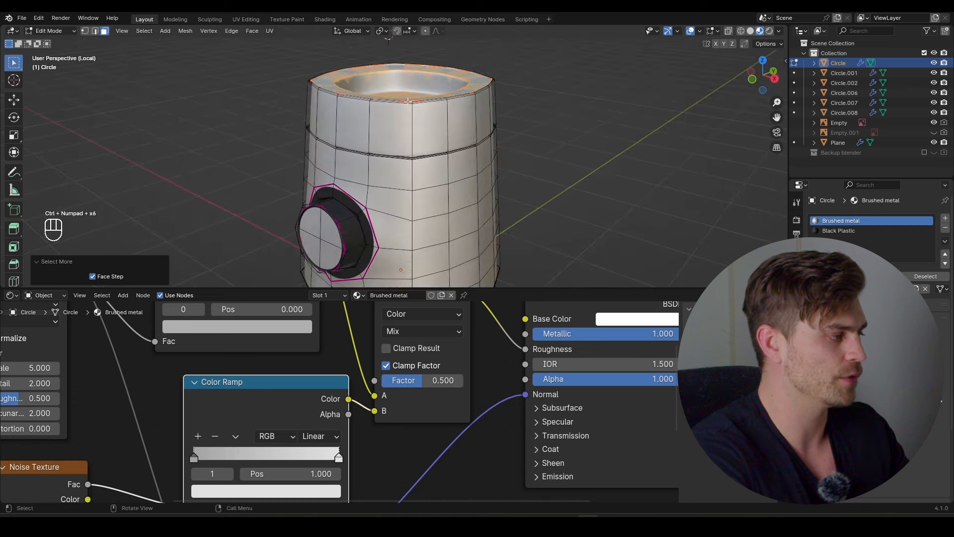
pyautogui.scroll(6, 419, 153)
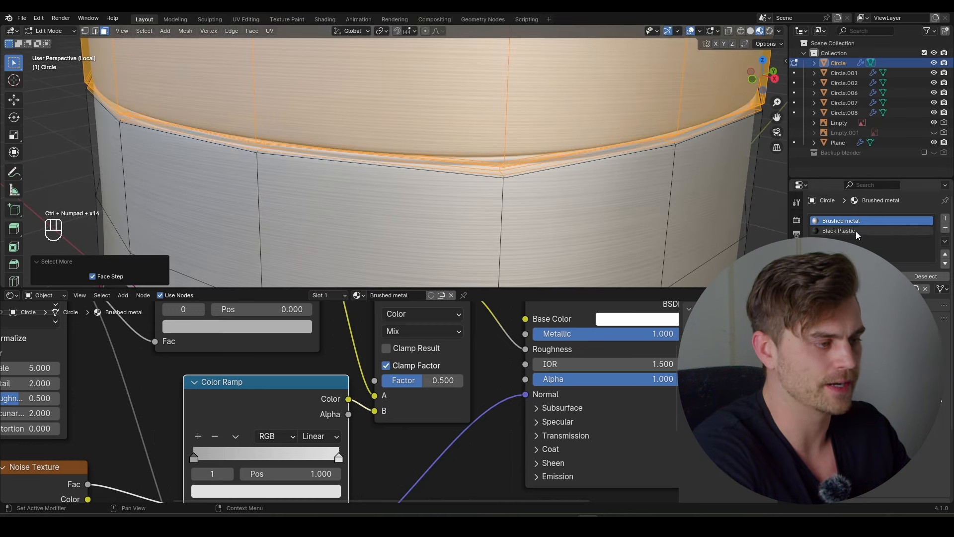
pyautogui.click(839, 231)
pyautogui.click(831, 276)
# Crease the edge loop just below the groove to sharpen the border between the black top and the brushed metal, then return to Object Mode
pyautogui.scroll(-3, 462, 169)
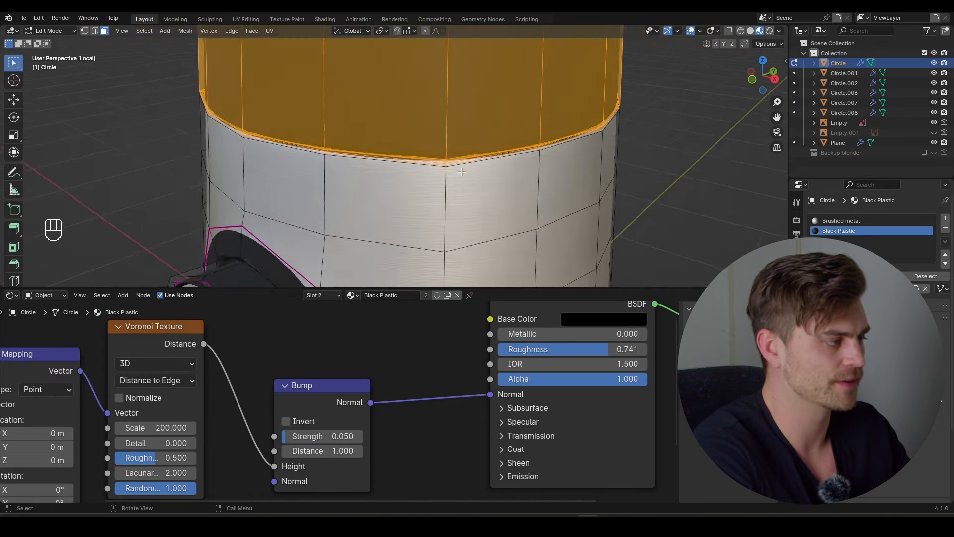
pyautogui.moveTo(437, 165); pyautogui.dragTo(413, 160, button='middle')
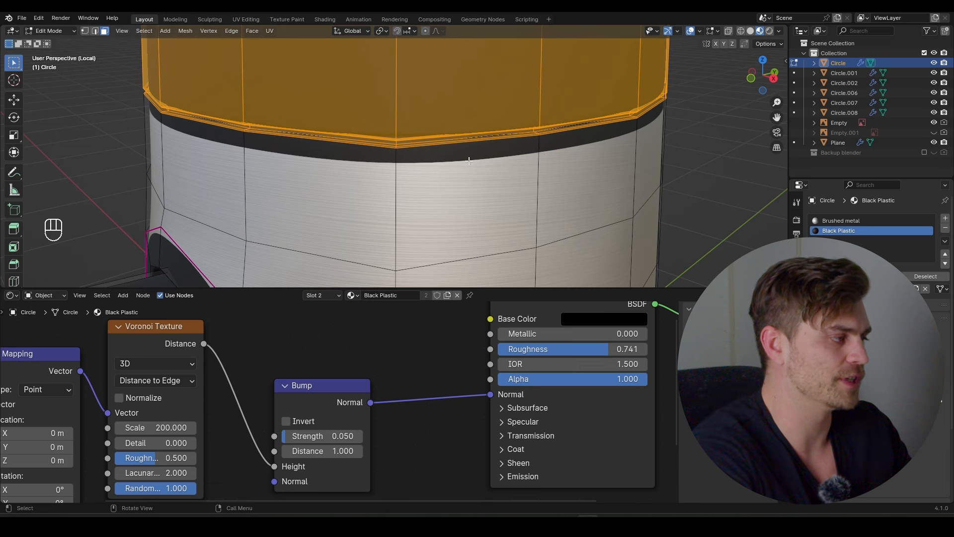
pyautogui.scroll(3, 462, 159)
pyautogui.scroll(-2, 438, 143)
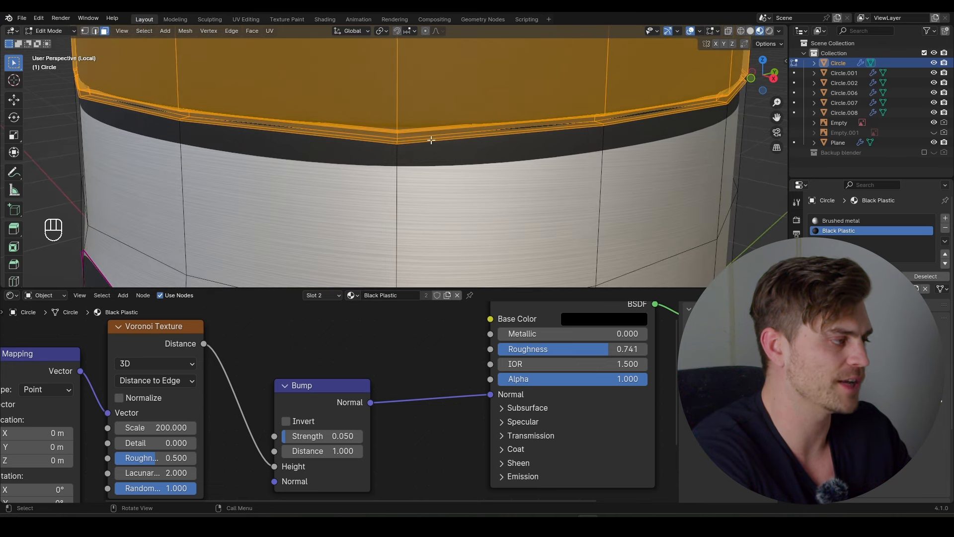
pyautogui.press('2')
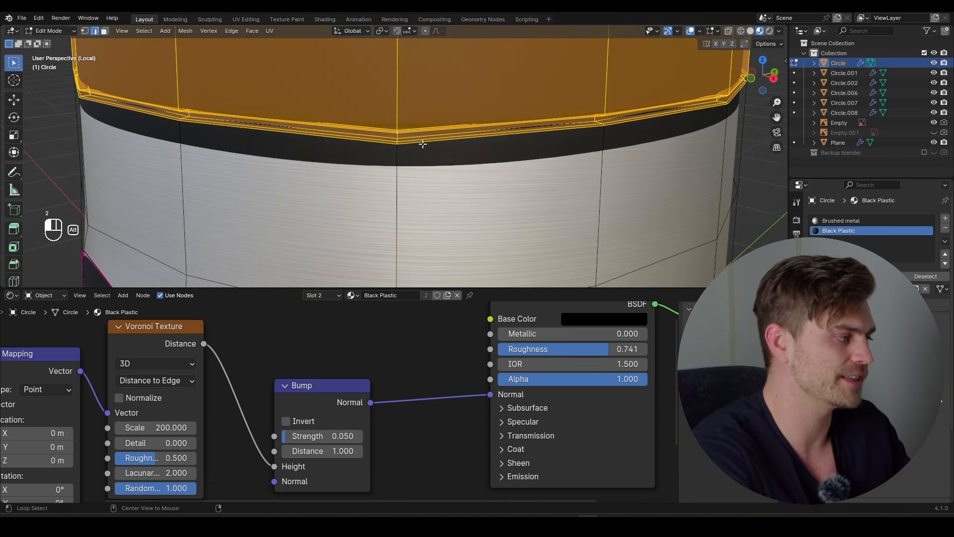
pyautogui.keyDown('alt'); pyautogui.click(422, 144); pyautogui.keyUp('alt')
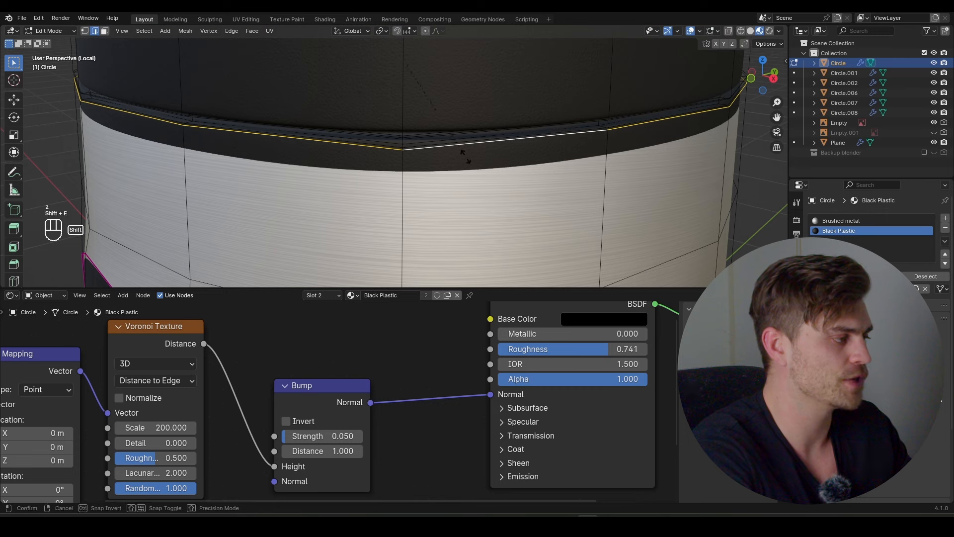
pyautogui.hotkey('shift', 'e')
pyautogui.click(708, 264)
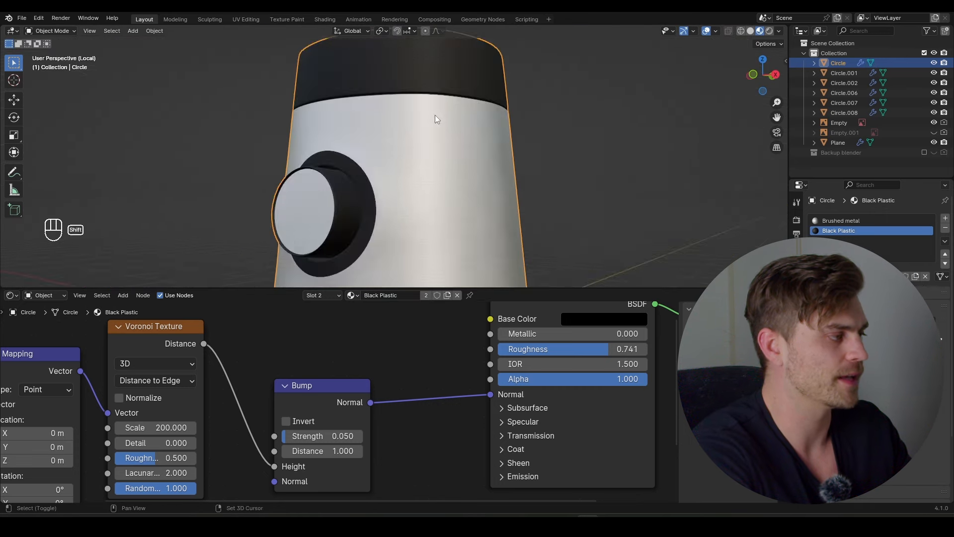
pyautogui.keyDown('shift'); pyautogui.moveTo(434, 114); pyautogui.dragTo(436, 186, button='middle'); pyautogui.keyUp('shift')
pyautogui.scroll(3, 437, 186)
pyautogui.scroll(-5, 438, 181)
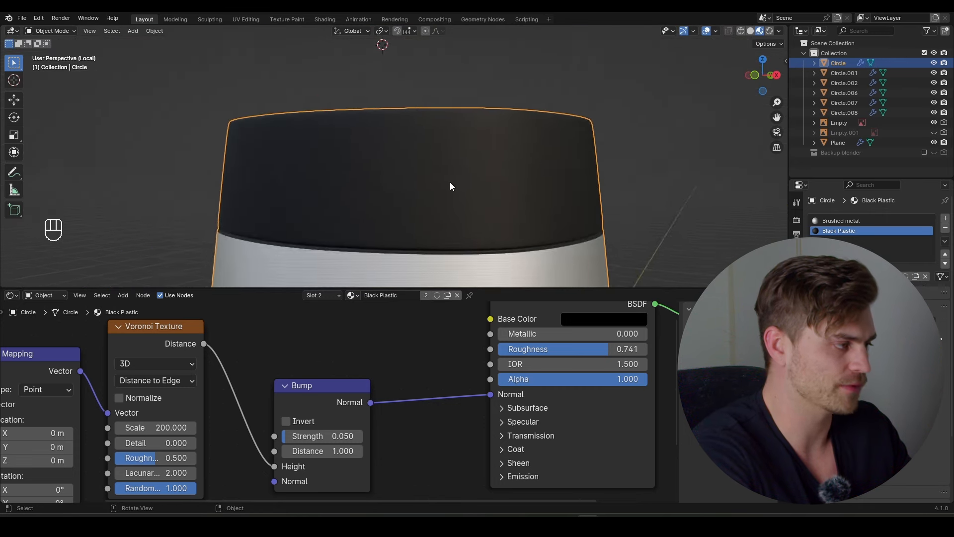
# Exit the isolated view and give the jar a new glass material with Transmission Weight 1.000 and Roughness 0.077
pyautogui.press('KP_Divide')
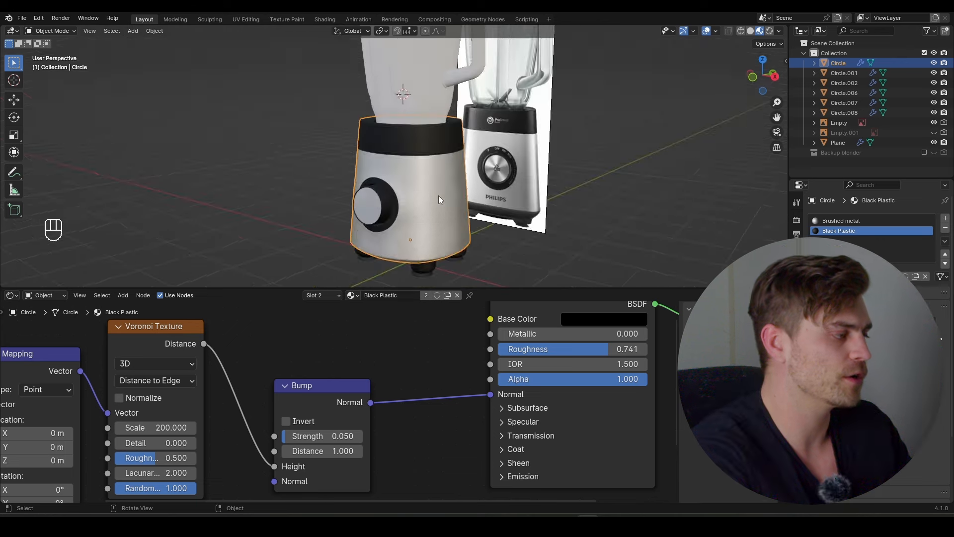
pyautogui.keyDown('shift'); pyautogui.moveTo(442, 158); pyautogui.dragTo(433, 214, button='middle'); pyautogui.keyUp('shift')
pyautogui.scroll(-2, 442, 182)
pyautogui.moveTo(434, 257)
pyautogui.keyDown('shift'); pyautogui.mouseDown(button='middle')
pyautogui.moveTo(433, 187)
pyautogui.moveTo(423, 257)
pyautogui.mouseUp(button='middle'); pyautogui.keyUp('shift')
pyautogui.click(405, 151)
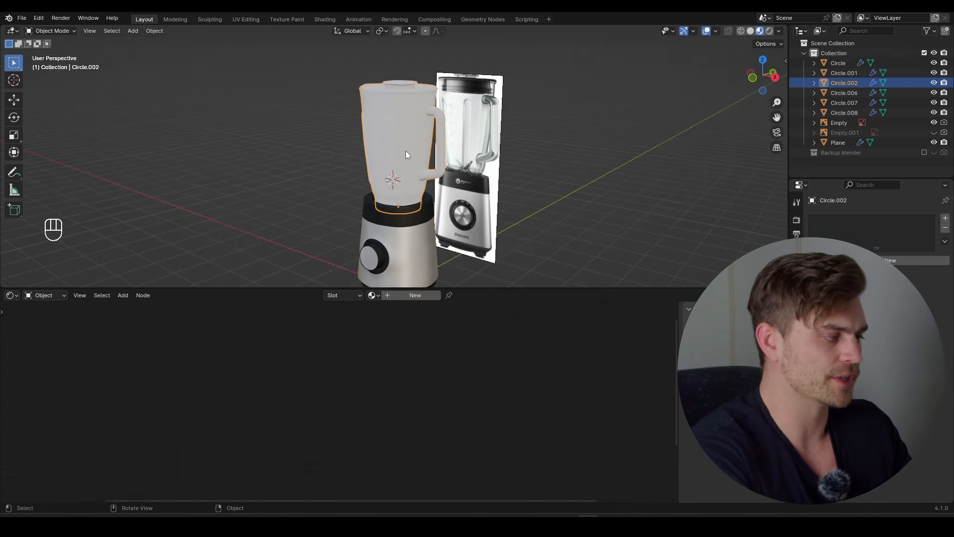
pyautogui.click(415, 295)
pyautogui.click(369, 438)
pyautogui.moveTo(382, 457); pyautogui.dragTo(531, 456)
pyautogui.moveTo(439, 352); pyautogui.dragTo(376, 352)
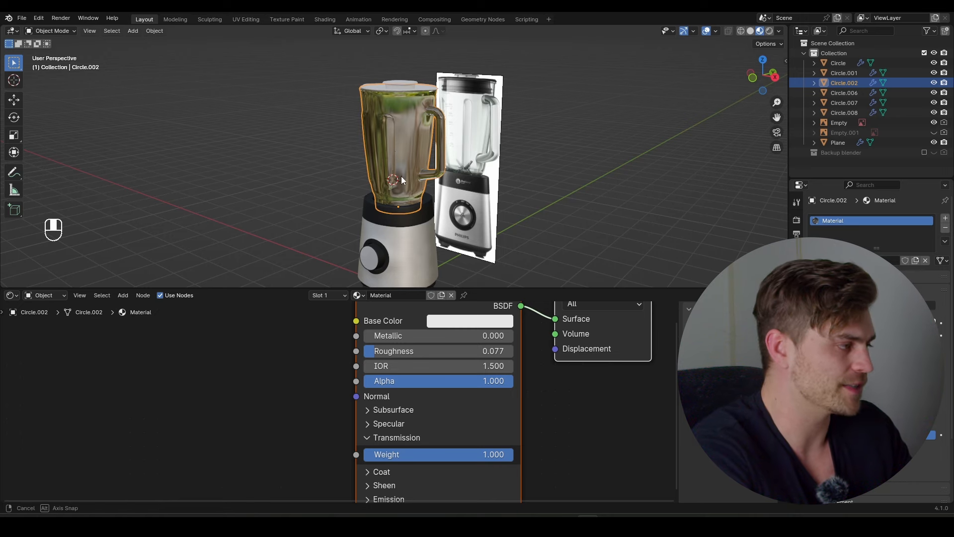
# Assign the existing Black Plastic material to the jar's lid
pyautogui.moveTo(394, 148); pyautogui.dragTo(378, 82, button='middle')
pyautogui.click(378, 81)
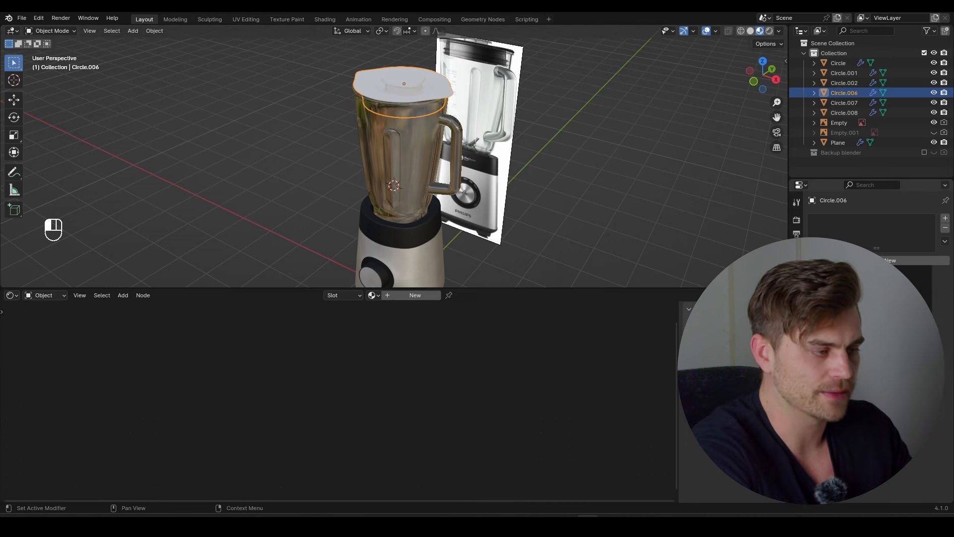
pyautogui.click(845, 275)
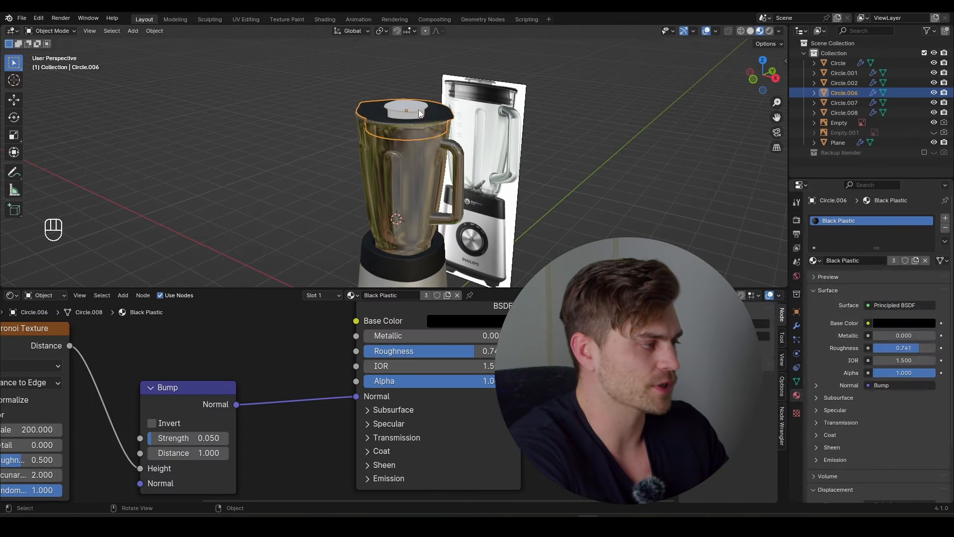
# Copy the jar's glass material to the small cap in the centre of the lid
pyautogui.click(409, 111)
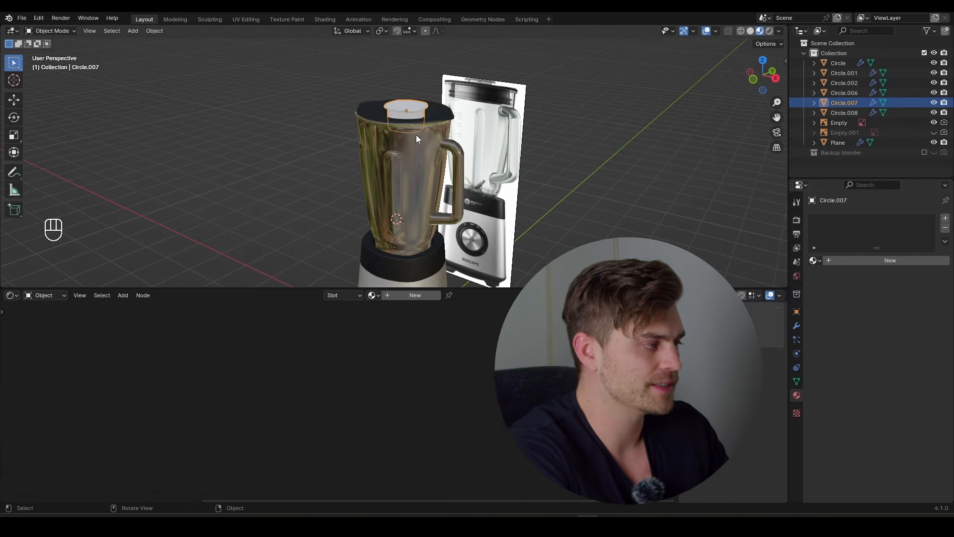
pyautogui.keyDown('shift'); pyautogui.click(422, 174); pyautogui.keyUp('shift')
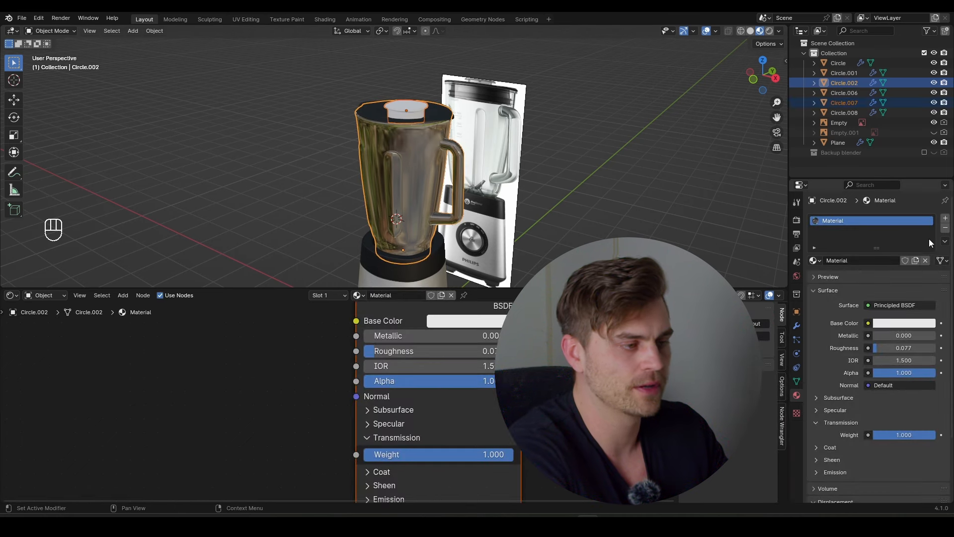
pyautogui.click(945, 241)
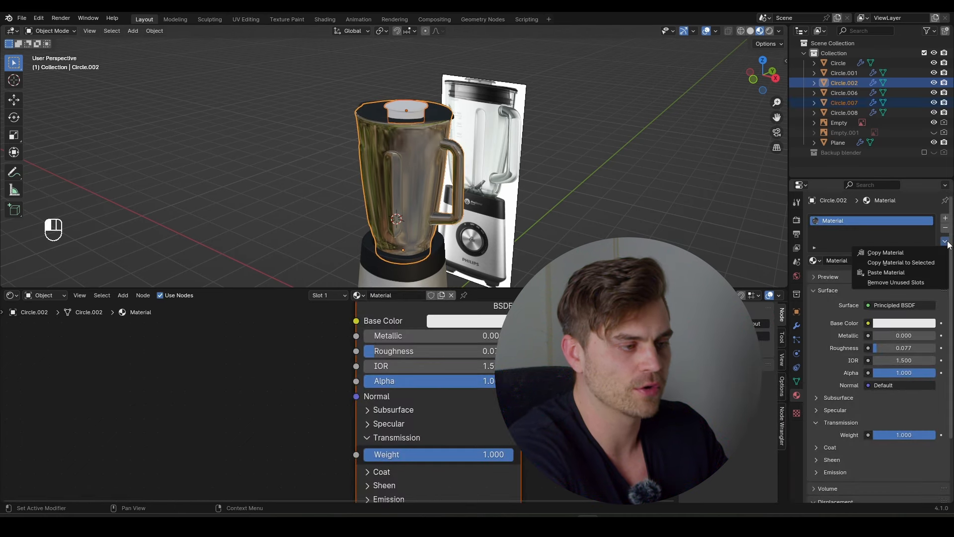
pyautogui.click(920, 263)
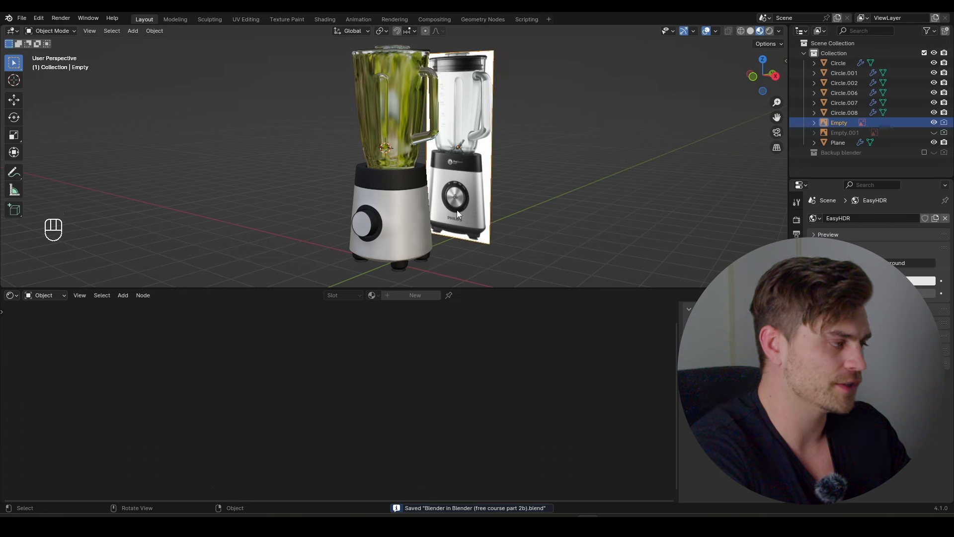
# Assign a new third material slot of the base to the knob's round front faces
pyautogui.scroll(5, 451, 201)
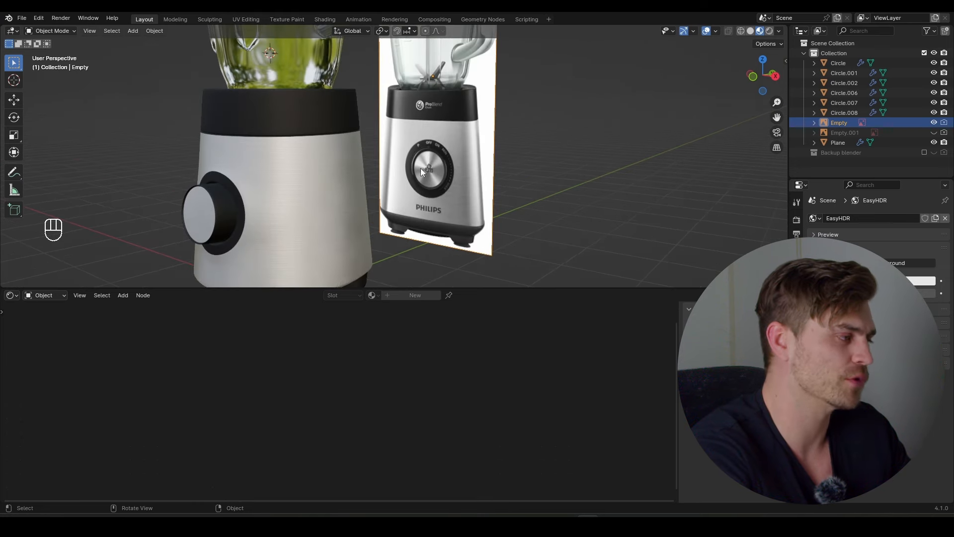
pyautogui.moveTo(435, 172); pyautogui.dragTo(314, 228, button='middle')
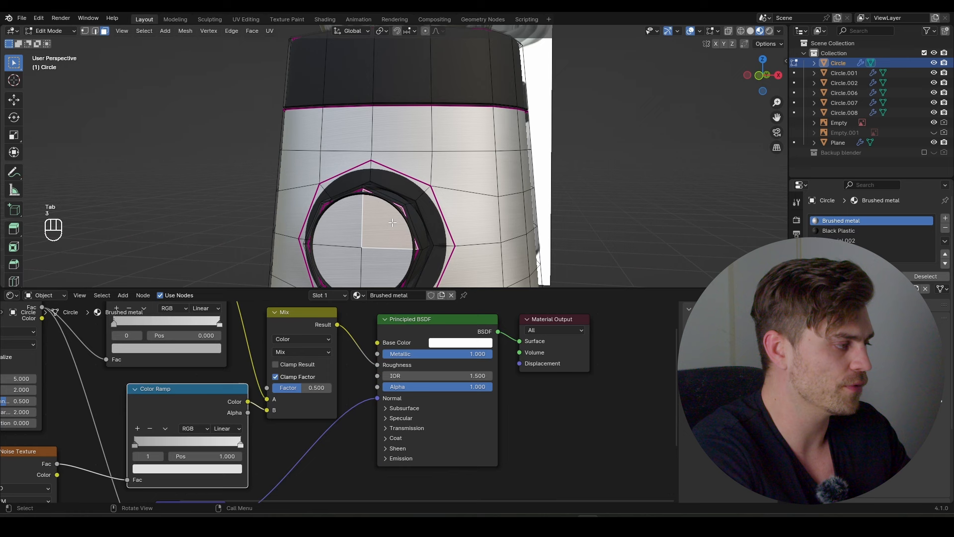
pyautogui.click(857, 240)
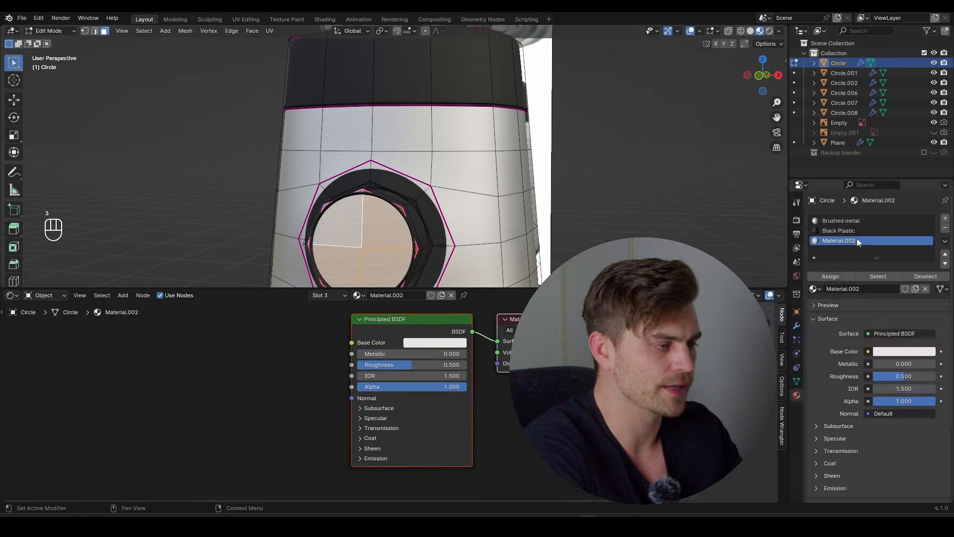
pyautogui.click(836, 277)
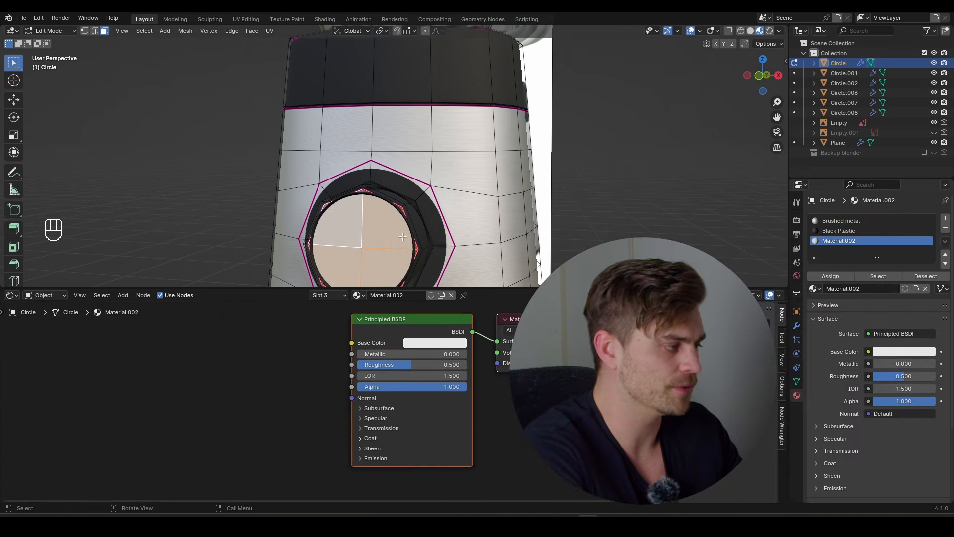
# Replace the knob face's material with Brushed metal and make it an independent copy
pyautogui.press('Tab')
pyautogui.click(813, 277)
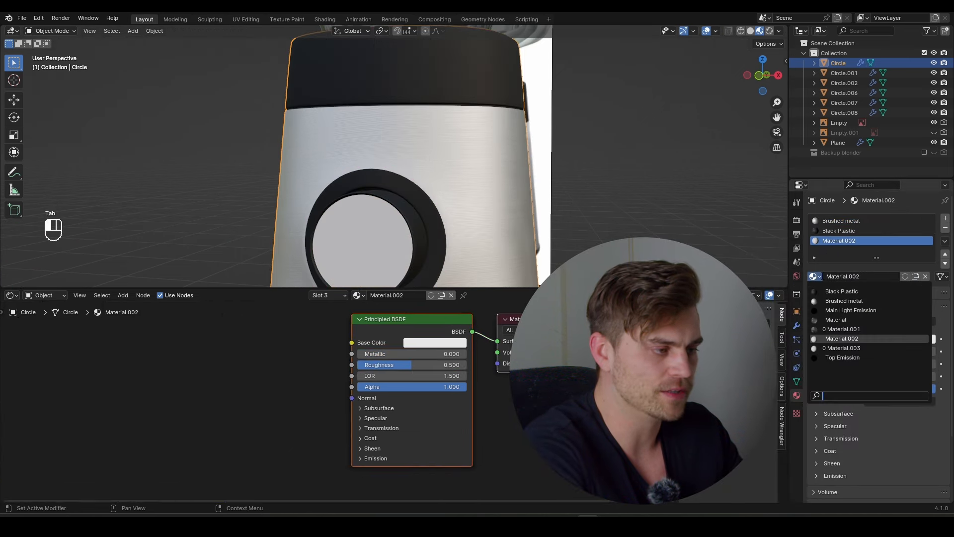
pyautogui.click(848, 301)
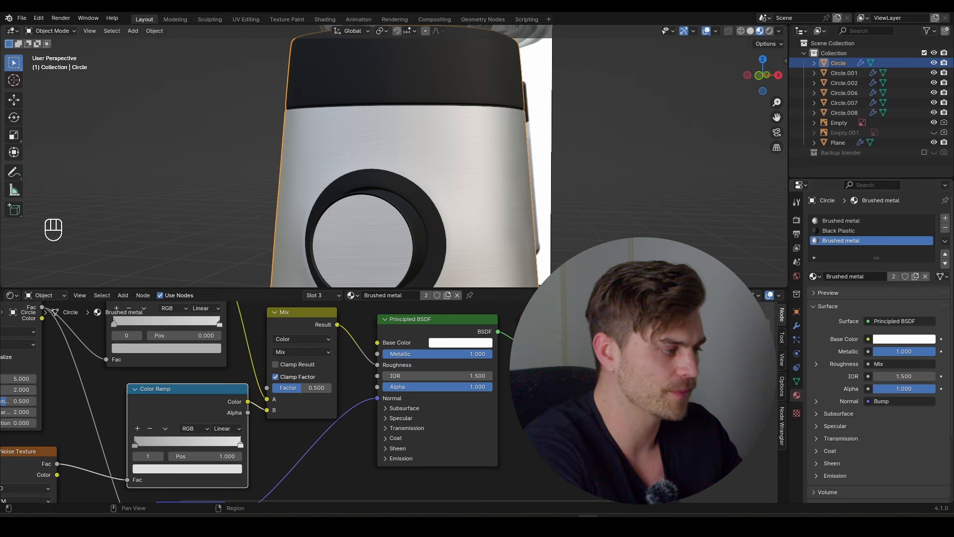
pyautogui.click(448, 295)
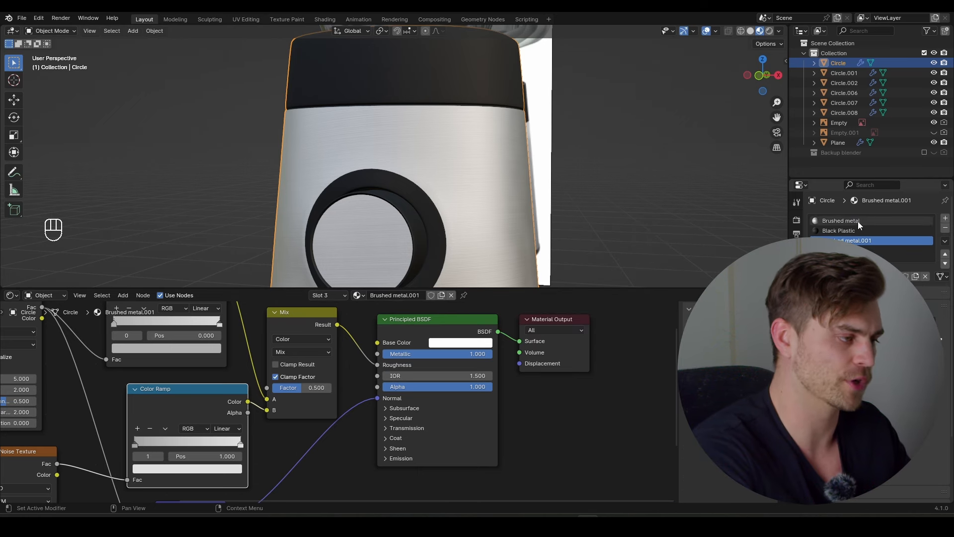
# Delete the texture, color ramp and mix nodes feeding the roughness in the knob's brushed metal copy
pyautogui.press('Tab')
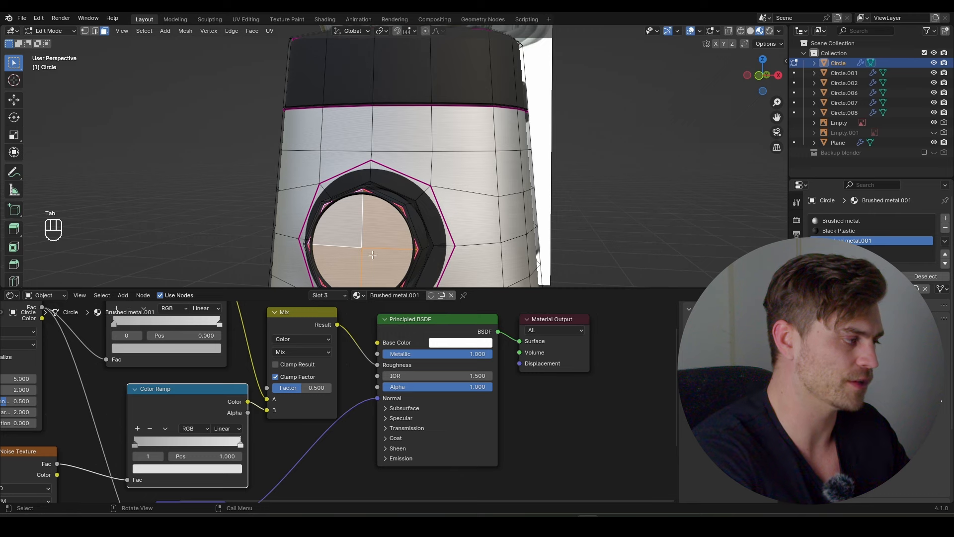
pyautogui.press('Tab')
pyautogui.scroll(-4, 401, 407)
pyautogui.moveTo(361, 329); pyautogui.dragTo(230, 433)
pyautogui.press('x')
pyautogui.scroll(2, 237, 392)
# Add a Radial Gradient Texture, feeding it from the Mapping vector and connecting its Fac to the Principled BSDF's Roughness
pyautogui.hotkey('shift', 'a')
pyautogui.write('grad')
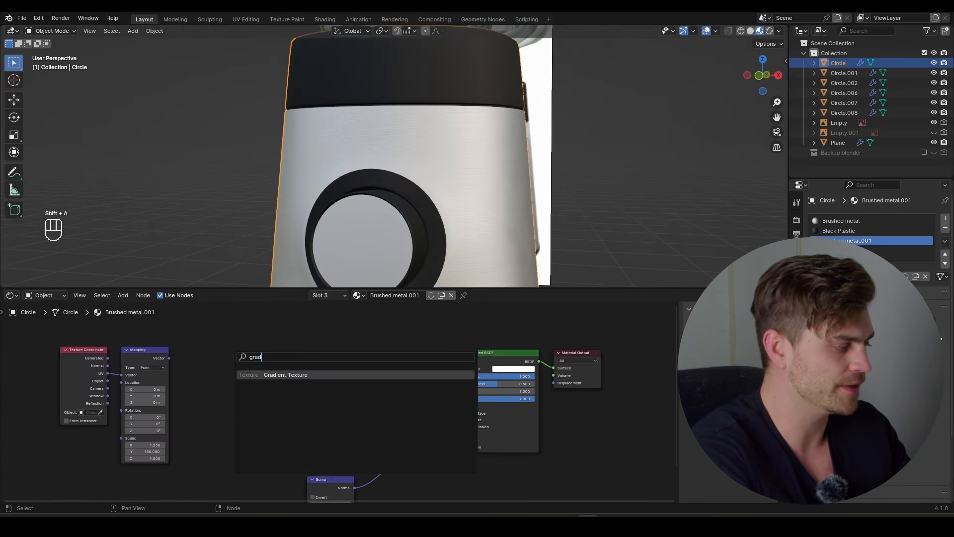
pyautogui.press('Return')
pyautogui.click(222, 359)
pyautogui.scroll(3, 222, 360)
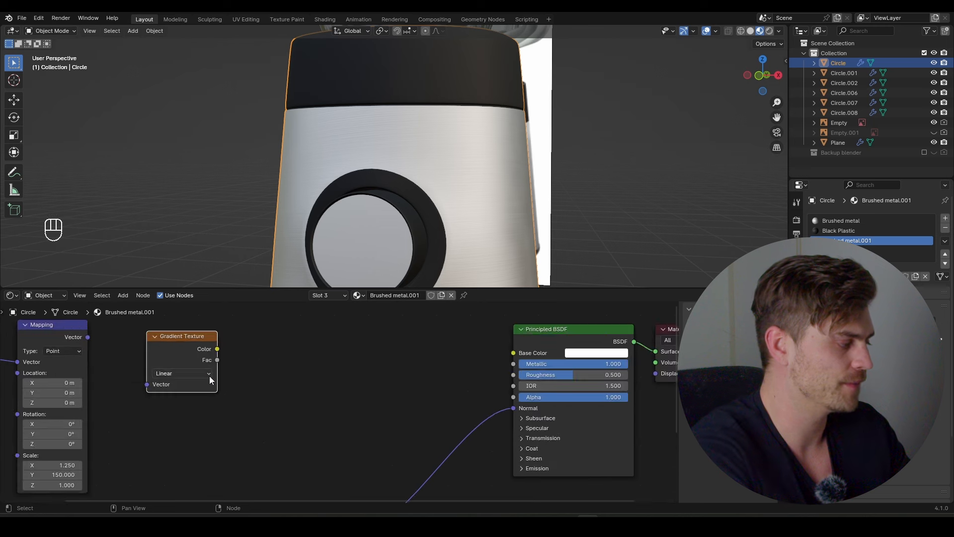
pyautogui.click(210, 376)
pyautogui.click(183, 462)
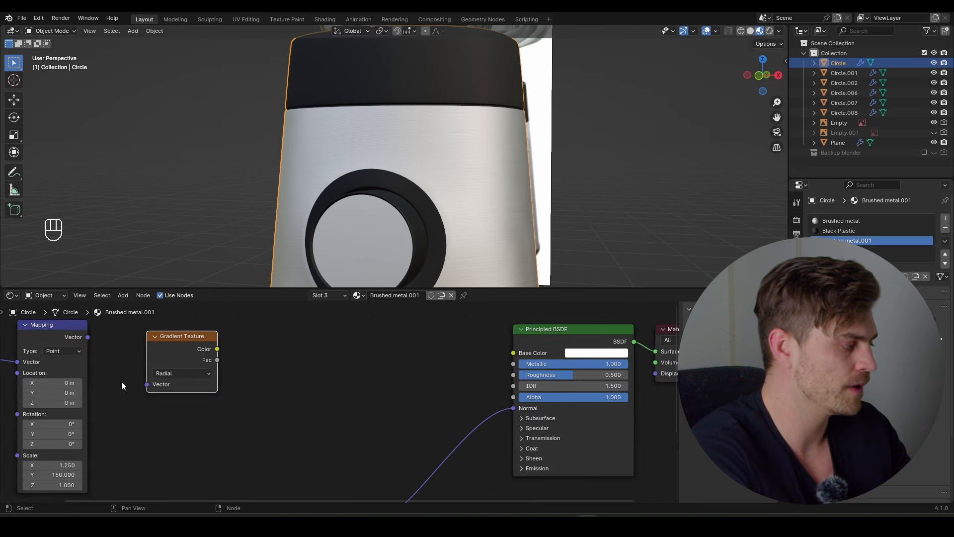
pyautogui.click(88, 338)
pyautogui.moveTo(217, 360); pyautogui.dragTo(513, 375)
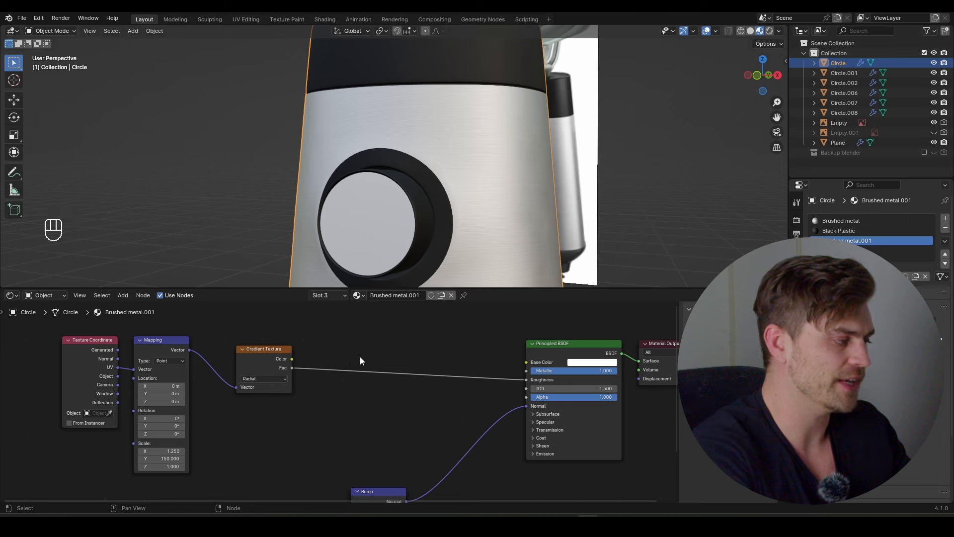
# Set the Mapping node's scale to 1 and its location to -0.5 m on all three axes
pyautogui.scroll(1, 319, 383)
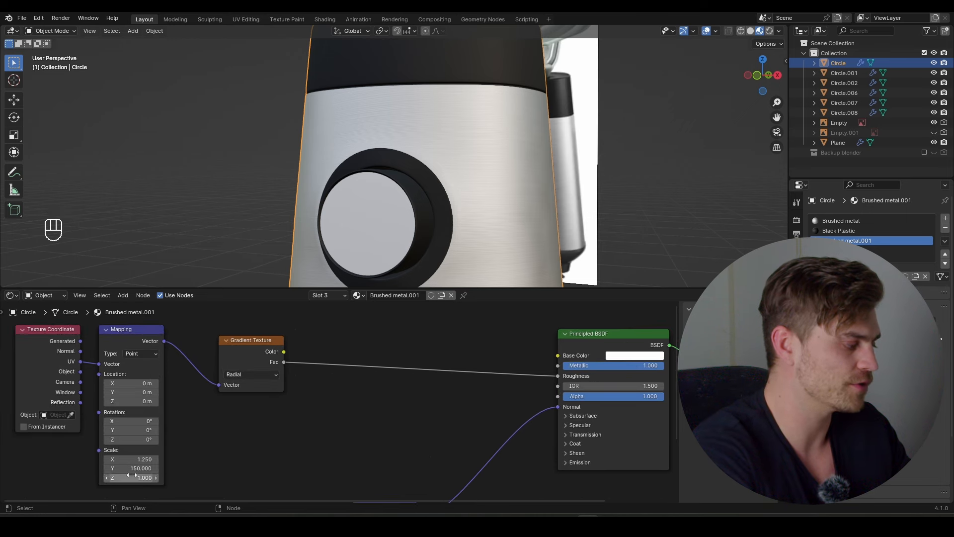
pyautogui.moveTo(149, 459); pyautogui.dragTo(149, 470)
pyautogui.write('1')
pyautogui.press('Return')
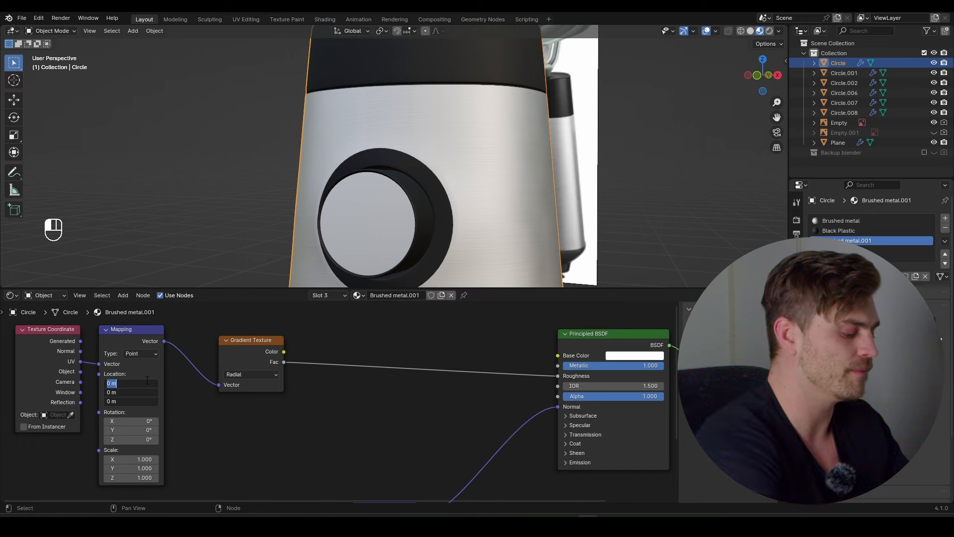
pyautogui.write('5')
pyautogui.press('Return')
pyautogui.moveTo(348, 199); pyautogui.dragTo(295, 240, button='middle')
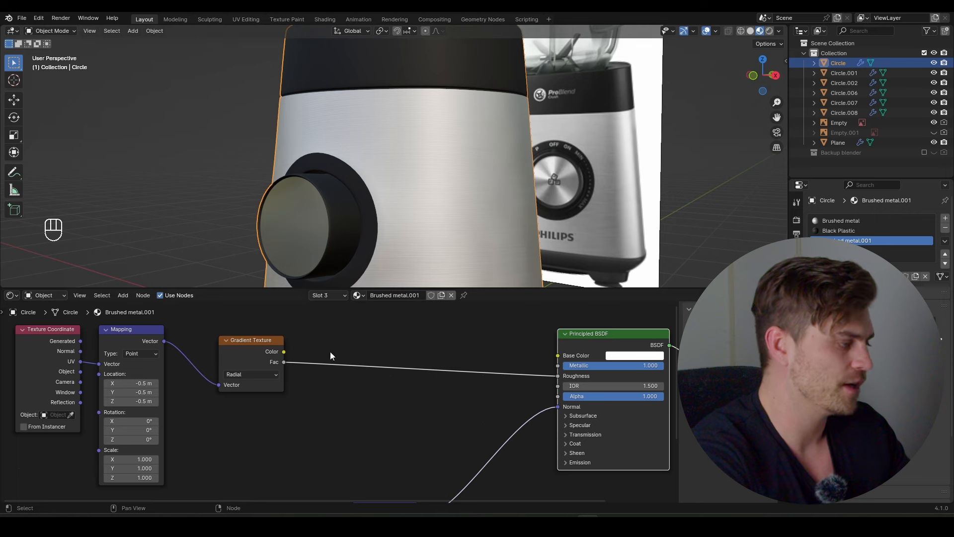
# Insert a Wave Texture between the Gradient Texture and the Principled BSDF's Roughness
pyautogui.hotkey('shift', 'a')
pyautogui.write('wave')
pyautogui.press('Return')
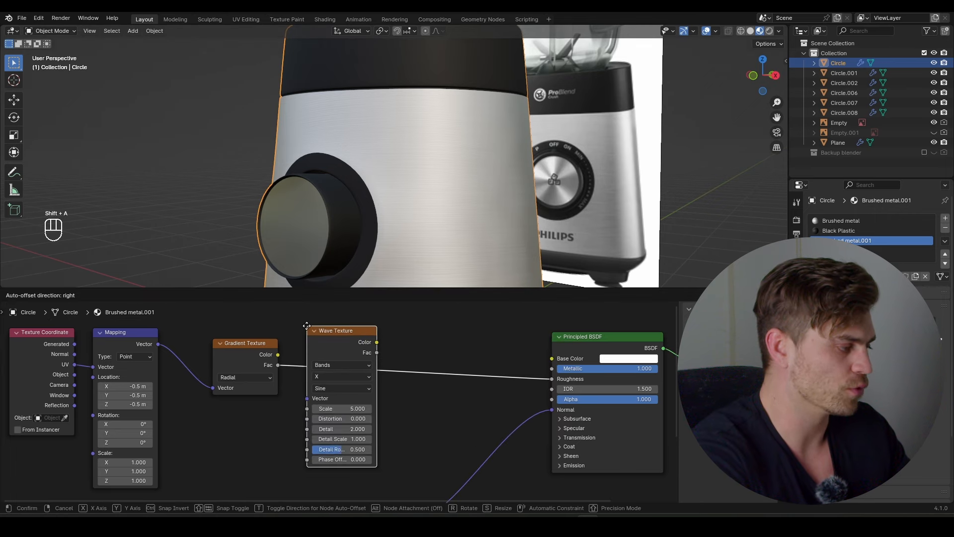
pyautogui.click(307, 326)
# Unwrap the knob's front faces in Edit Mode so the wave pattern radiates from the centre, then return to Object Mode
pyautogui.moveTo(380, 246); pyautogui.dragTo(407, 205, button='middle')
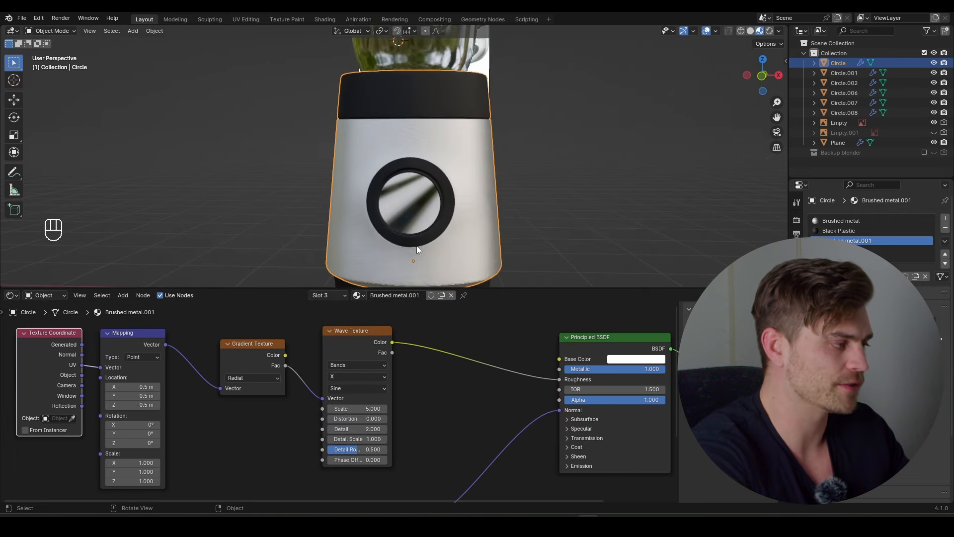
pyautogui.scroll(2, 416, 245)
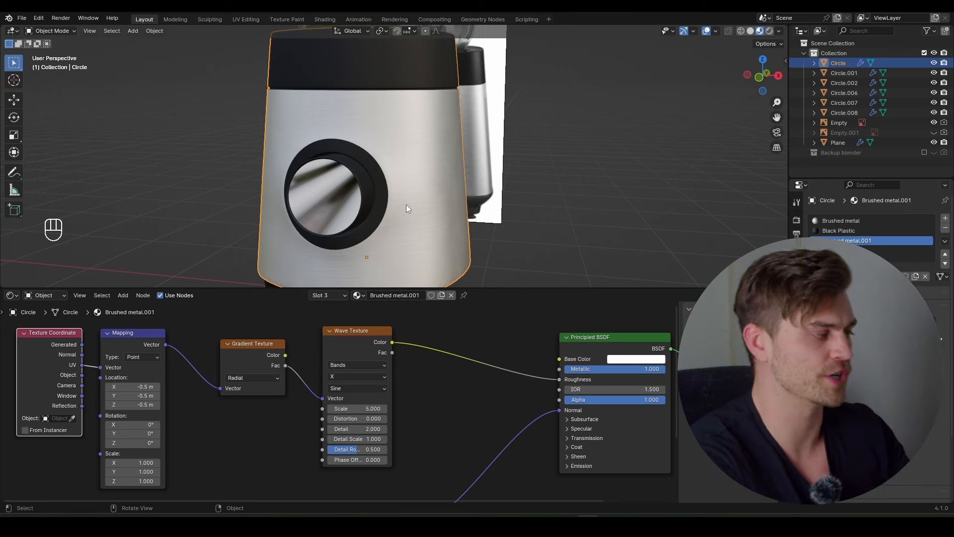
pyautogui.press('Tab')
pyautogui.moveTo(411, 207); pyautogui.dragTo(422, 204, button='middle')
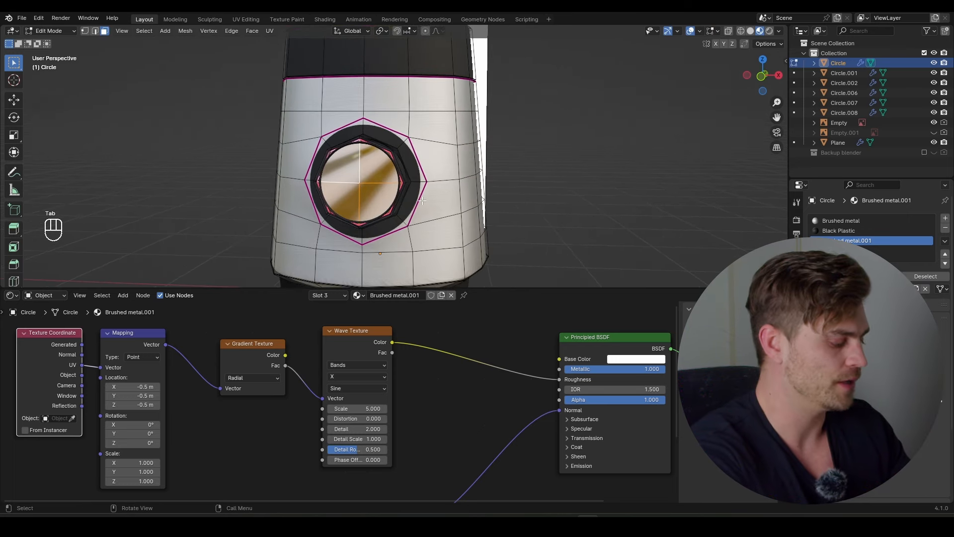
pyautogui.press('u')
pyautogui.click(392, 148)
pyautogui.scroll(4, 381, 215)
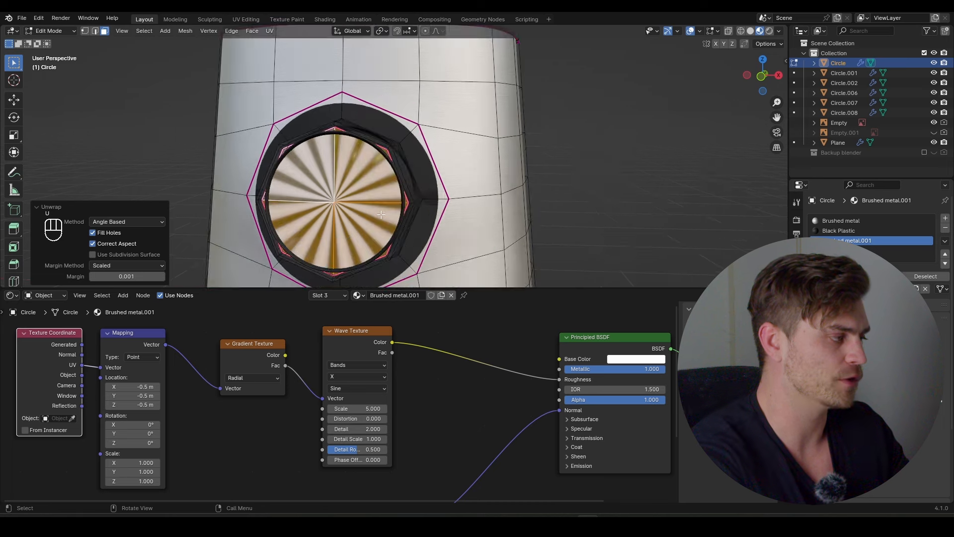
pyautogui.press('Tab')
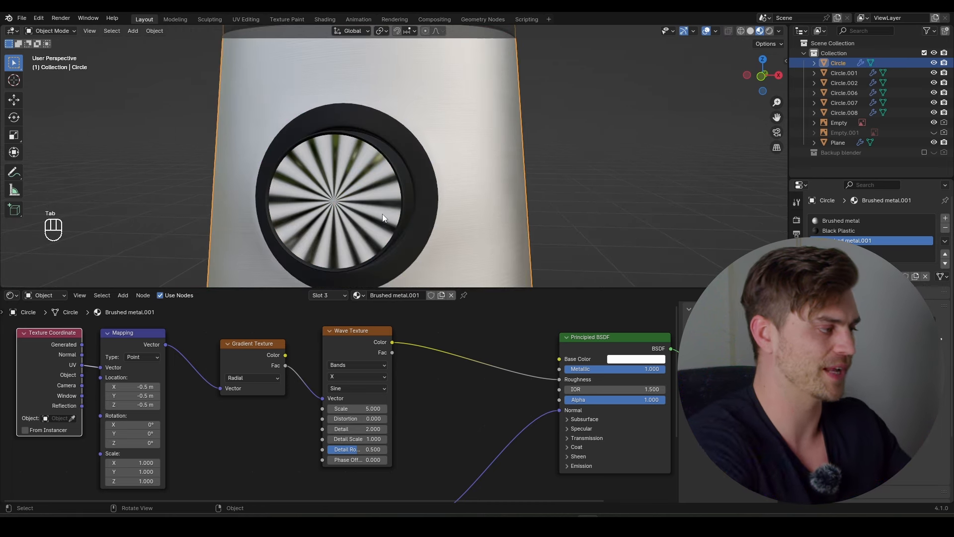
# Set the Wave Texture's Scale to 0.930 and its Distortion to 14.130
pyautogui.scroll(-6, 438, 222)
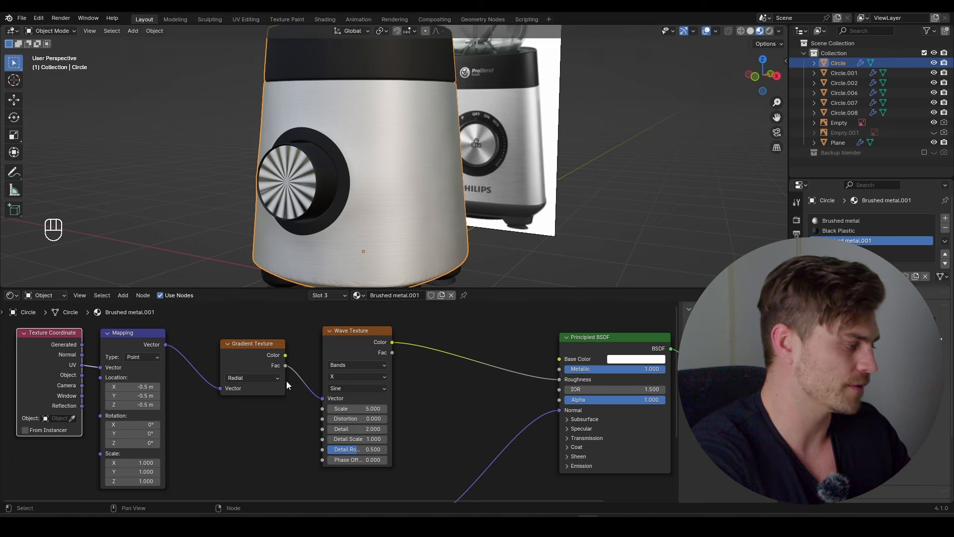
pyautogui.scroll(2, 340, 402)
pyautogui.moveTo(378, 413); pyautogui.dragTo(377, 414)
pyautogui.write('1')
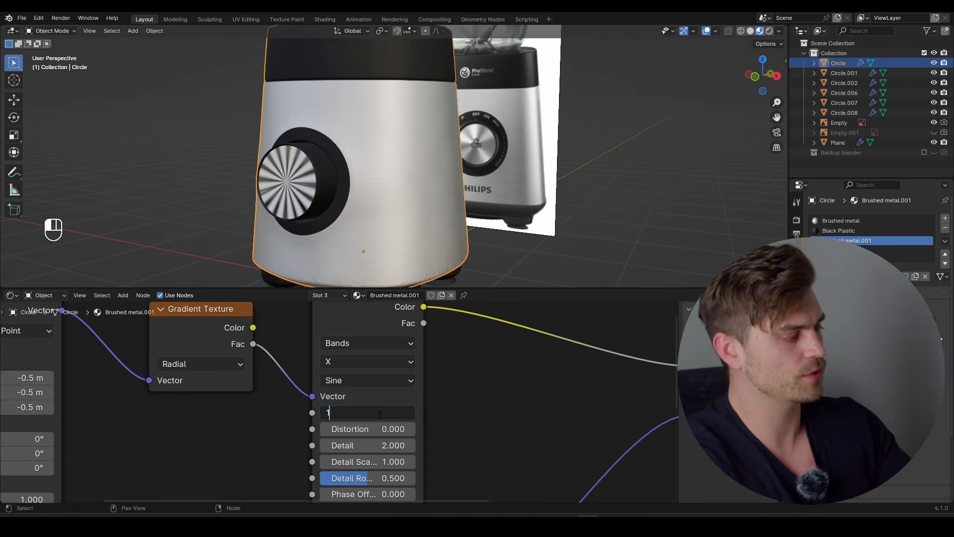
pyautogui.press('Return')
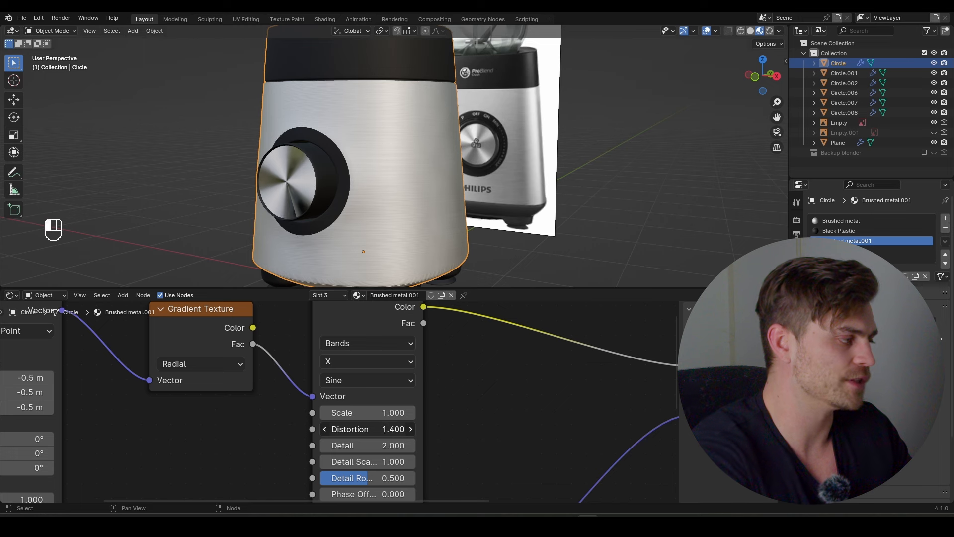
pyautogui.moveTo(368, 428); pyautogui.dragTo(433, 429)
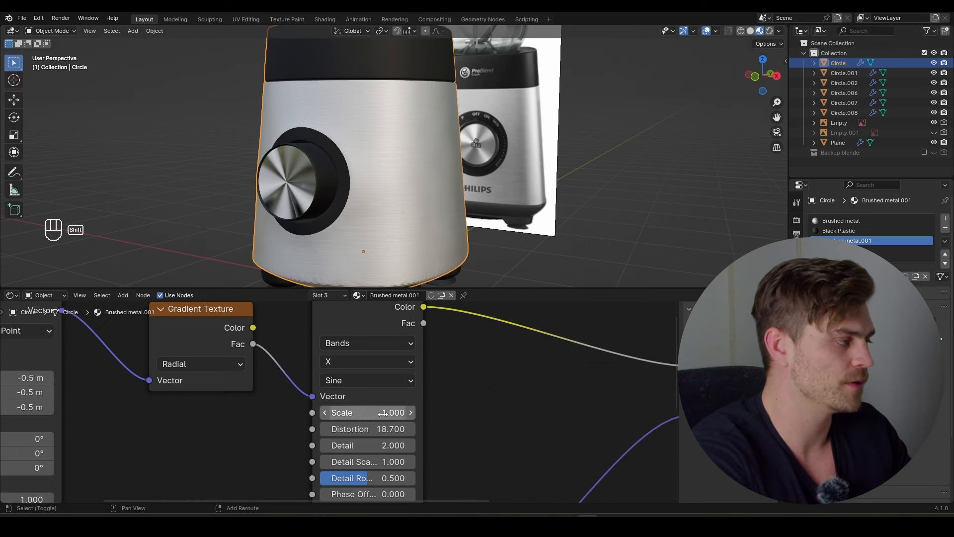
pyautogui.moveTo(376, 412)
pyautogui.keyDown('shift'); pyautogui.mouseDown()
pyautogui.moveTo(397, 412)
pyautogui.moveTo(373, 412)
pyautogui.mouseUp(); pyautogui.keyUp('shift')
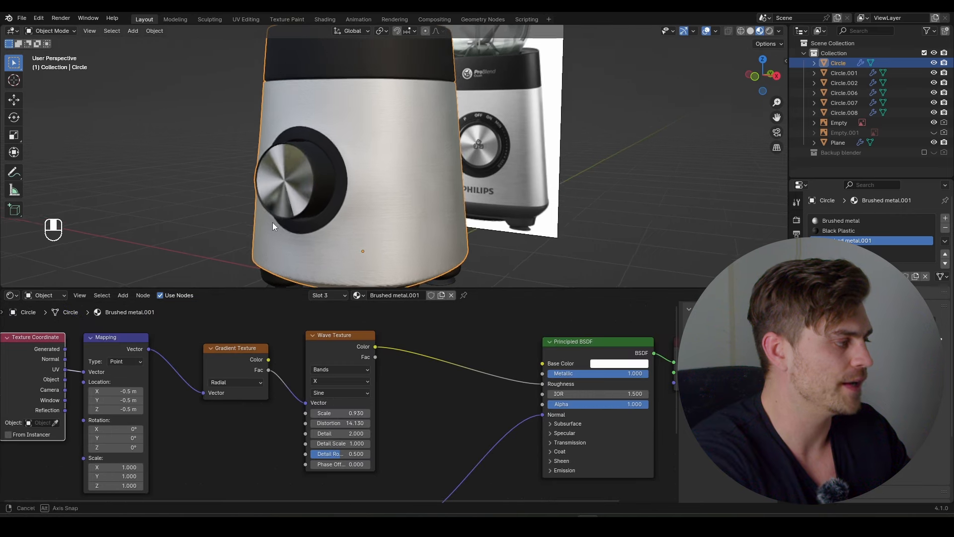
# Insert a Color Ramp between the Wave Texture and the Principled BSDF's Roughness, and lighten its black stop to mid grey
pyautogui.moveTo(272, 222); pyautogui.dragTo(305, 194, button='middle')
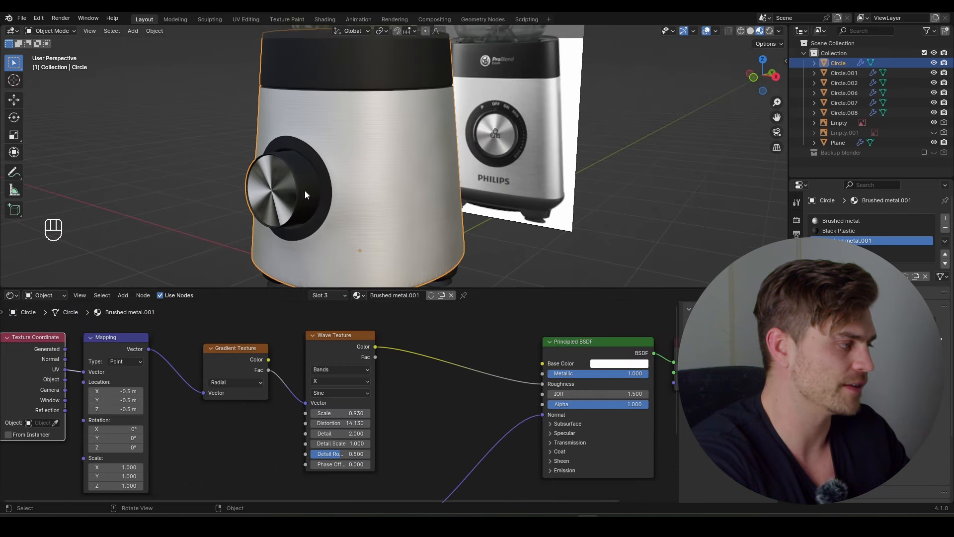
pyautogui.hotkey('ctrl', 'q')
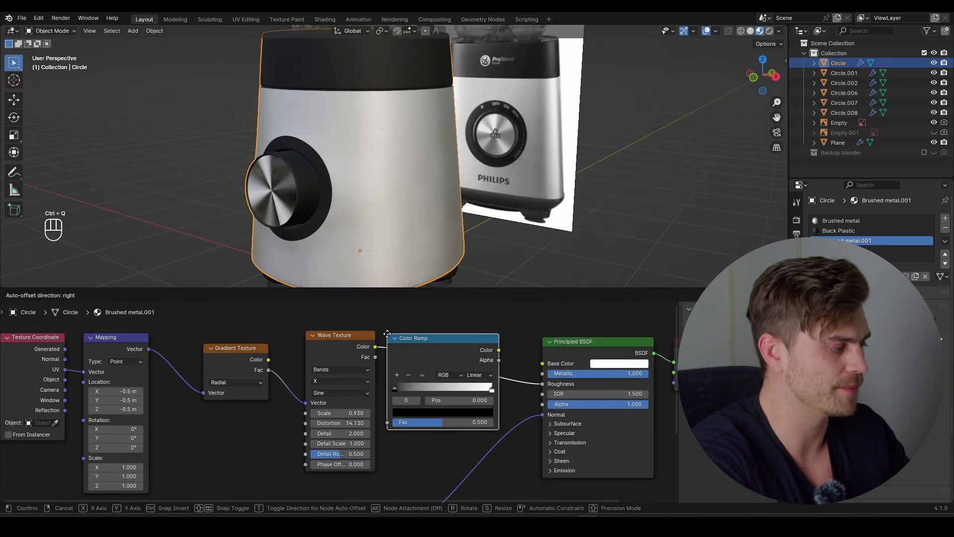
pyautogui.click(465, 412)
pyautogui.click(464, 412)
pyautogui.moveTo(511, 345); pyautogui.dragTo(511, 307)
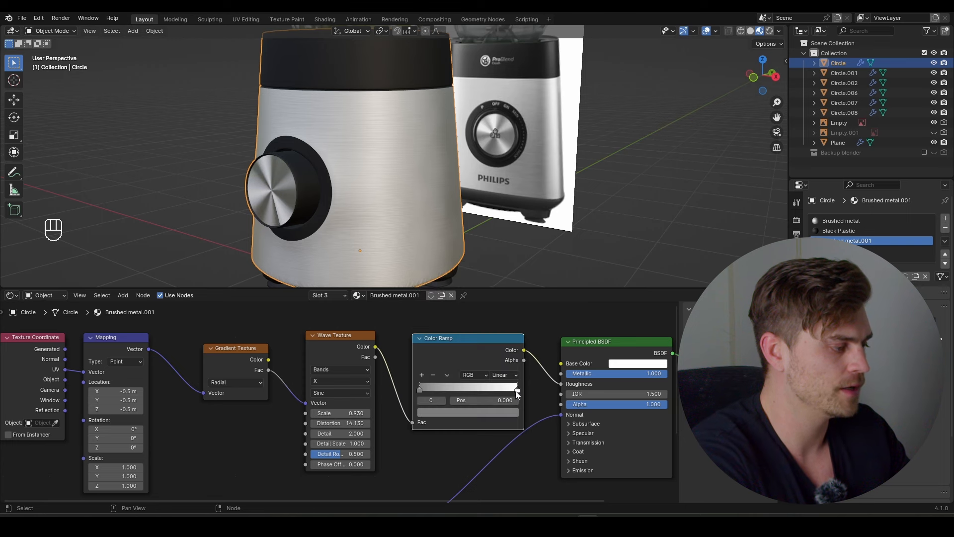
# Darken the Color Ramp's white stop to light grey and fine-tune the Wave Texture's Phase Offset
pyautogui.click(517, 390)
pyautogui.click(509, 413)
pyautogui.moveTo(511, 271); pyautogui.dragTo(511, 288)
pyautogui.moveTo(358, 200); pyautogui.dragTo(363, 219, button='middle')
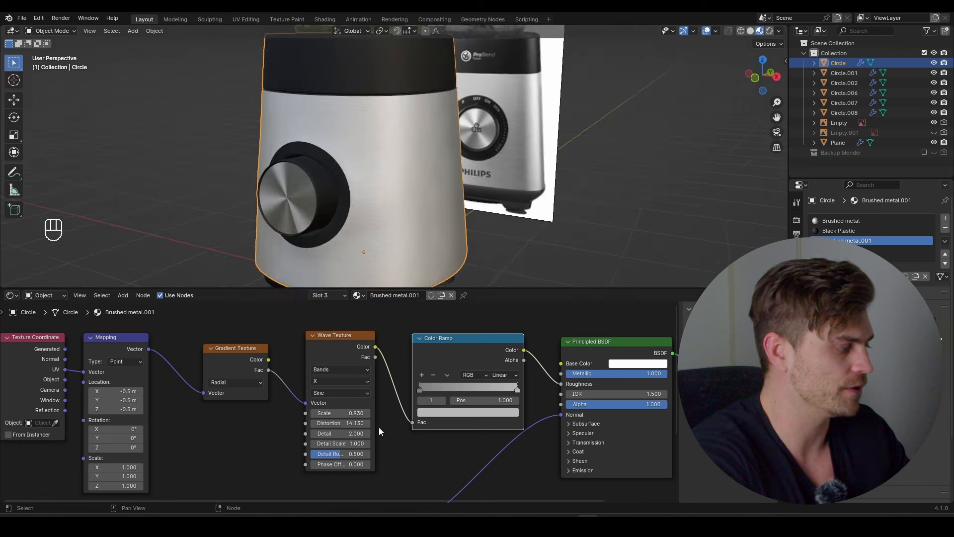
pyautogui.moveTo(348, 464)
pyautogui.keyDown('shift'); pyautogui.mouseDown()
pyautogui.moveTo(403, 464)
pyautogui.moveTo(343, 464)
pyautogui.moveTo(353, 464)
pyautogui.mouseUp(); pyautogui.keyUp('shift')
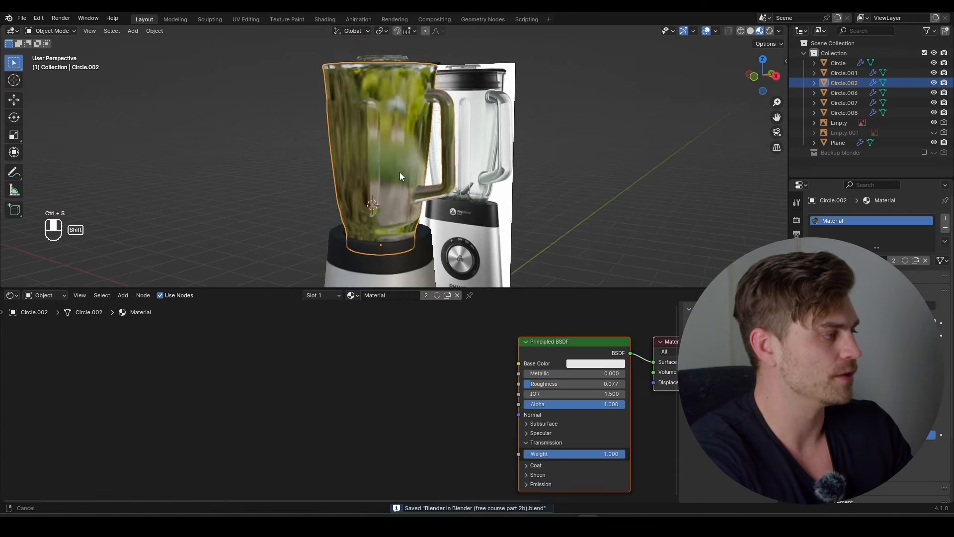
# Hide the glass jug to expose the blade assembly inside it
pyautogui.scroll(-2, 400, 170)
pyautogui.press('h')
pyautogui.scroll(3, 408, 222)
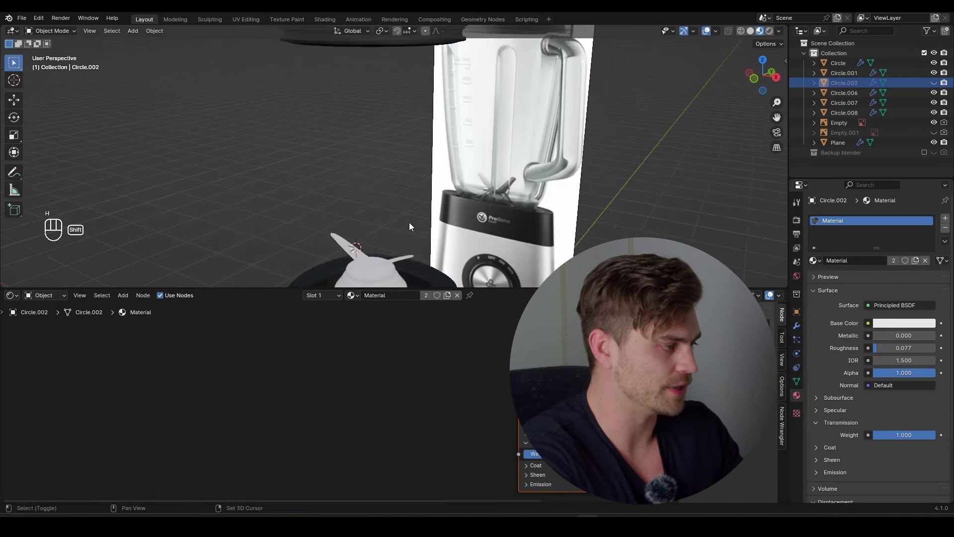
# Assign the existing Black Plastic material to the hub beneath the blades
pyautogui.keyDown('shift'); pyautogui.moveTo(410, 222); pyautogui.dragTo(399, 116, button='middle'); pyautogui.keyUp('shift')
pyautogui.click(370, 163)
pyautogui.scroll(2, 369, 163)
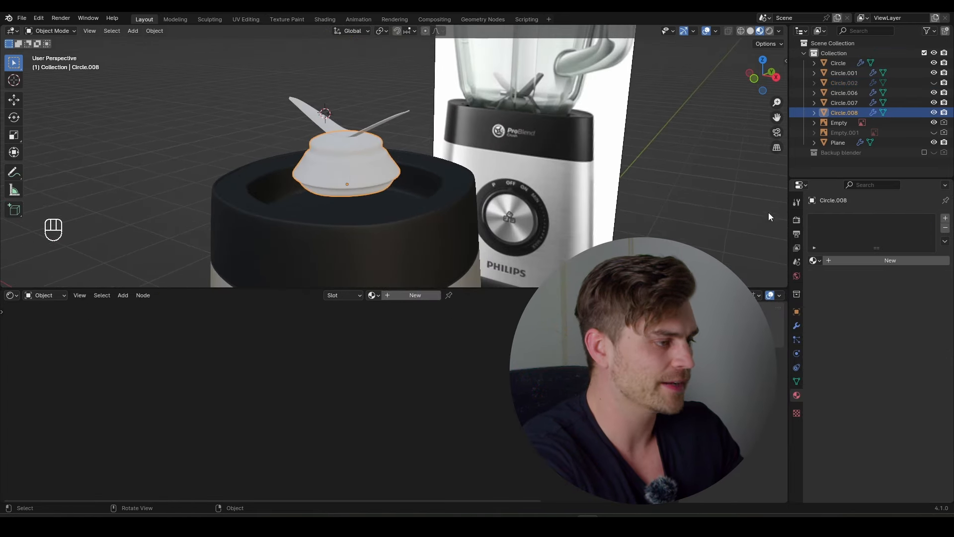
pyautogui.click(814, 261)
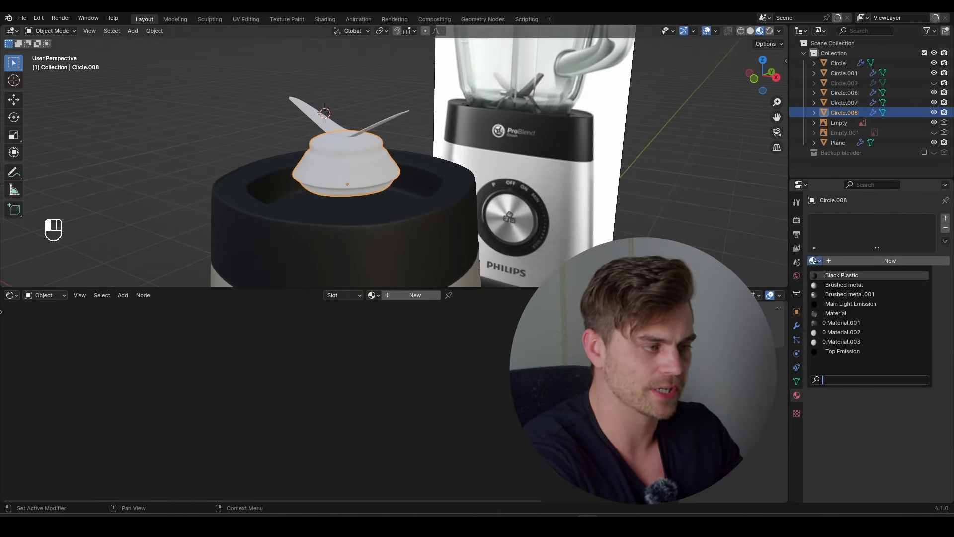
pyautogui.click(851, 277)
# Give the blade object a new material with Metallic 1.000 and Roughness 0.373
pyautogui.scroll(2, 387, 145)
pyautogui.keyDown('shift'); pyautogui.moveTo(387, 145); pyautogui.dragTo(460, 229, button='middle'); pyautogui.keyUp('shift')
pyautogui.click(398, 216)
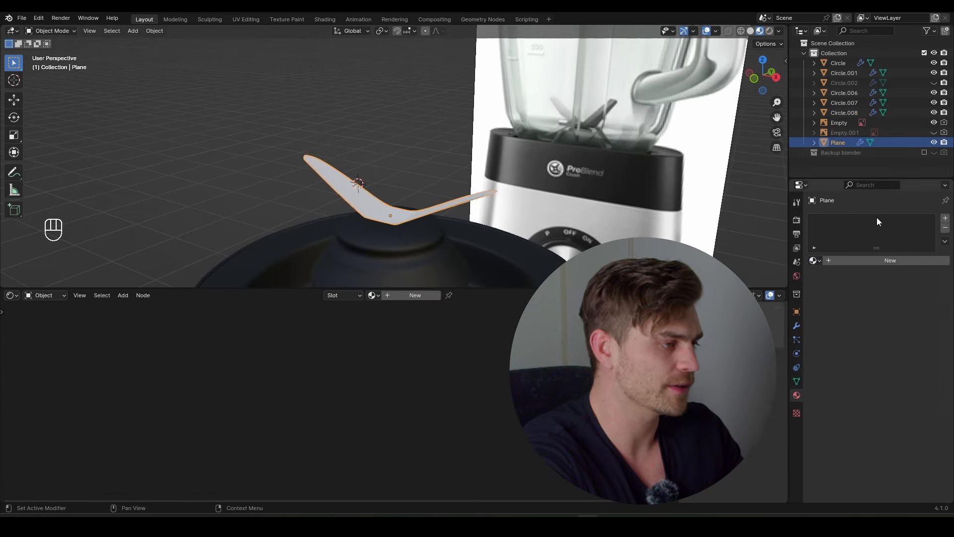
pyautogui.click(945, 219)
pyautogui.click(892, 261)
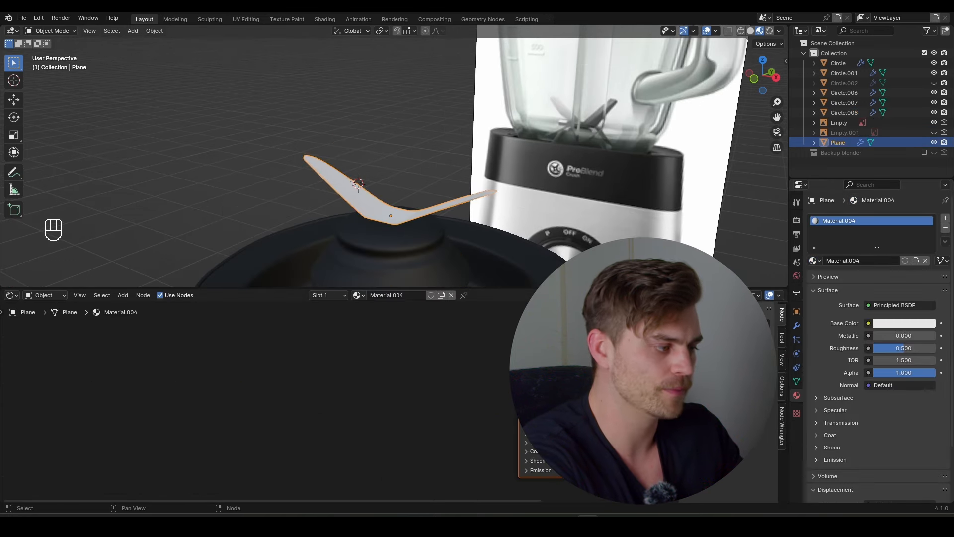
pyautogui.moveTo(890, 335)
pyautogui.mouseDown()
pyautogui.moveTo(952, 336)
pyautogui.moveTo(884, 348)
pyautogui.mouseUp()
# Darken the blade material's Base Color to a grey with a Value of 0.505
pyautogui.click(513, 355)
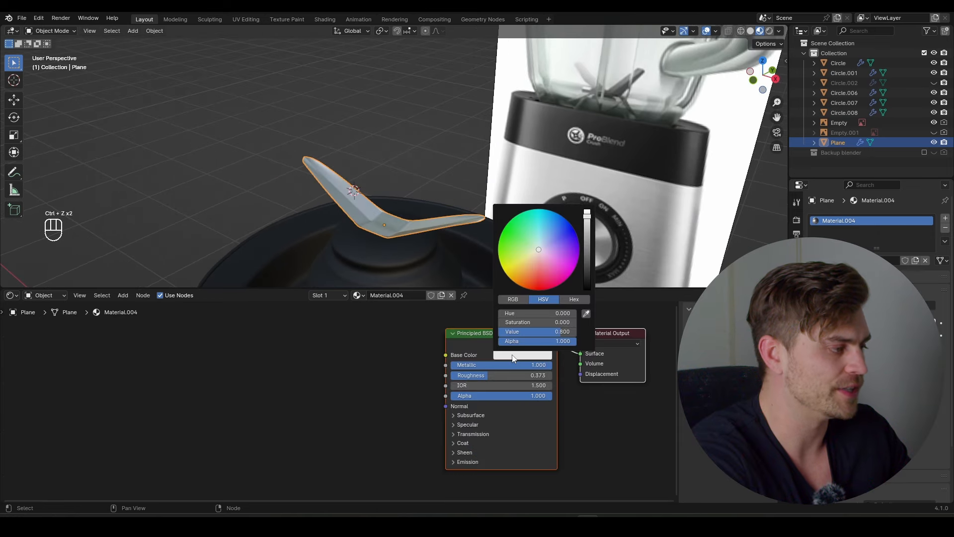
pyautogui.moveTo(587, 214); pyautogui.dragTo(587, 231)
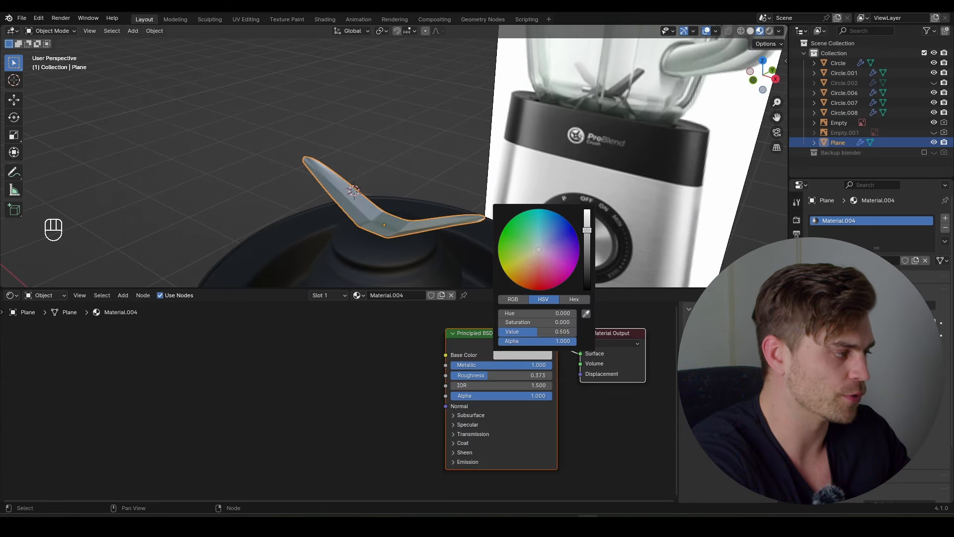
pyautogui.moveTo(448, 233); pyautogui.dragTo(434, 184, button='middle')
pyautogui.scroll(-4, 426, 199)
pyautogui.moveTo(433, 185); pyautogui.dragTo(438, 177, button='middle')
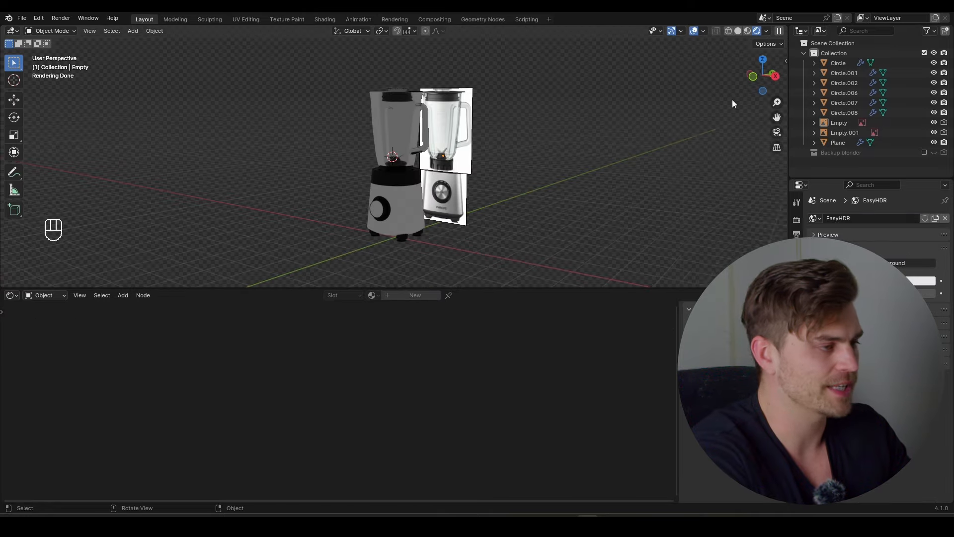
# Light the scene with the abandoned workshop HDRI through Easy HDRI, check the blender's look, and save the file
pyautogui.press('n')
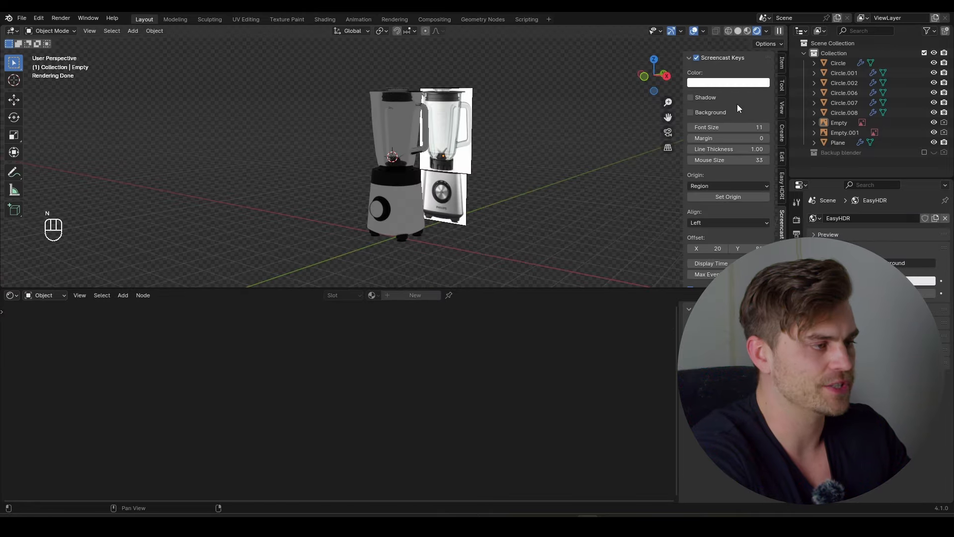
pyautogui.click(782, 182)
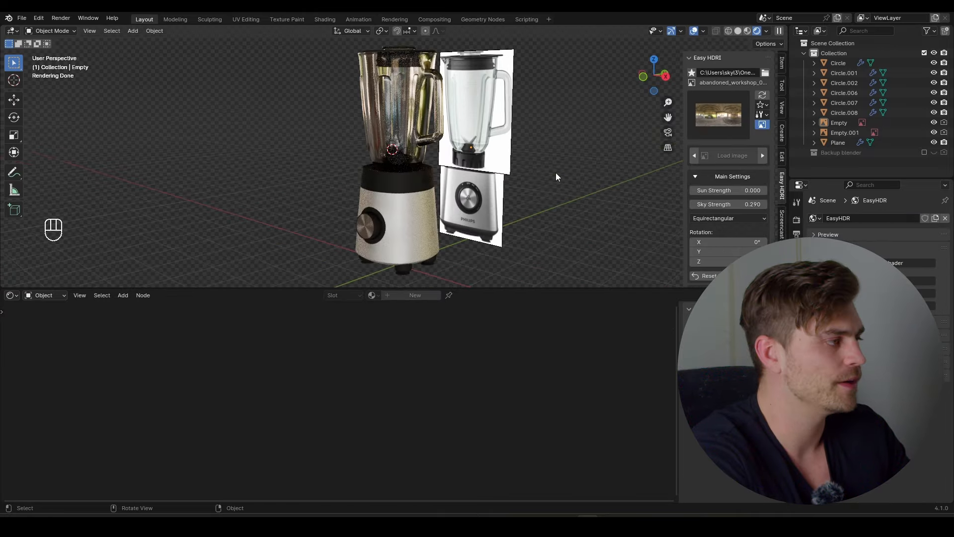
pyautogui.moveTo(555, 172); pyautogui.dragTo(431, 166, button='middle')
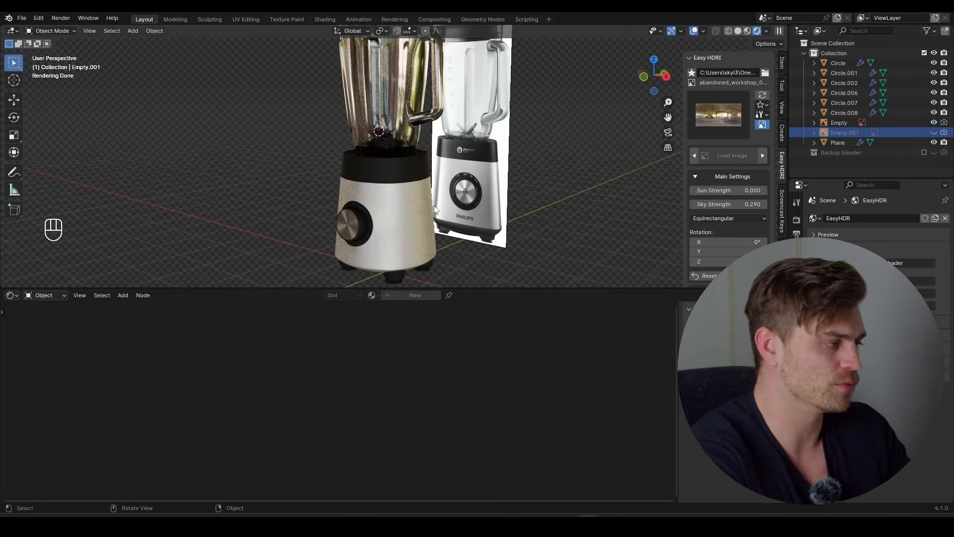
pyautogui.hotkey('ctrl', 's')
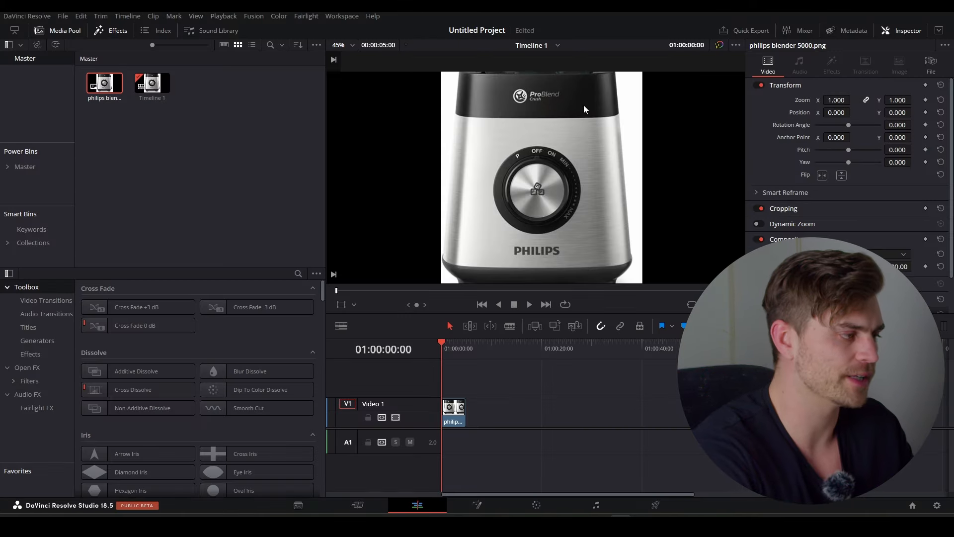
# Switch to DaVinci Resolve and examine the dial lettering and the ProBlend logo in the reference image up close
pyautogui.scroll(3, 578, 132)
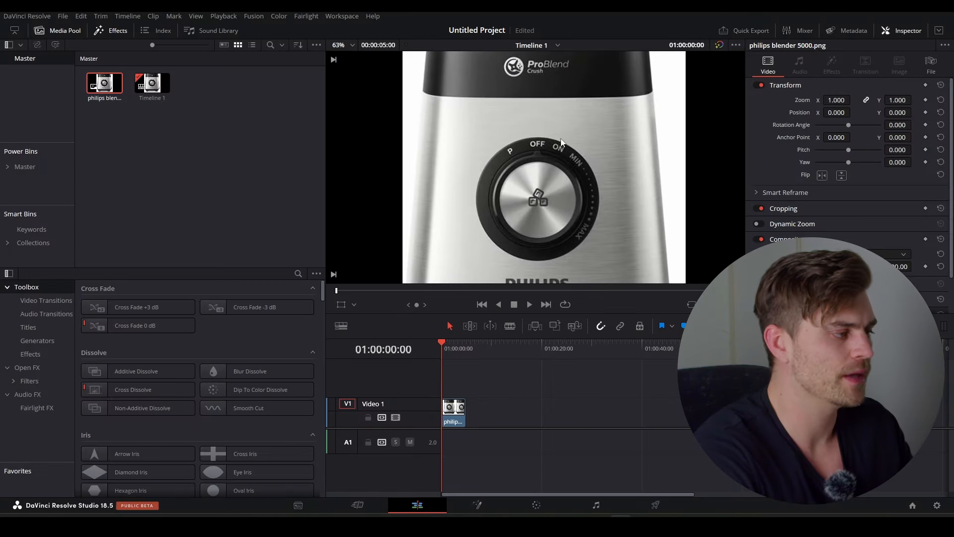
pyautogui.scroll(5, 561, 142)
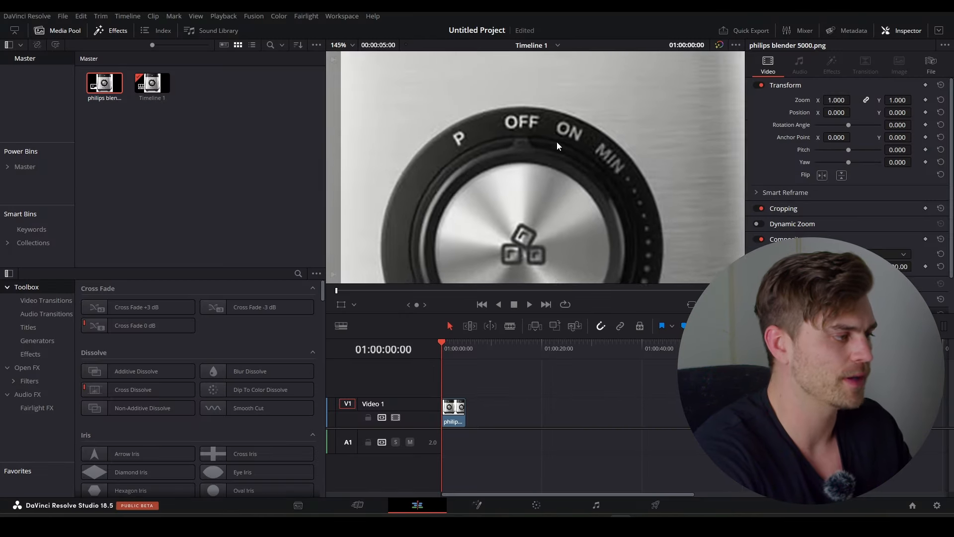
pyautogui.scroll(6, 557, 143)
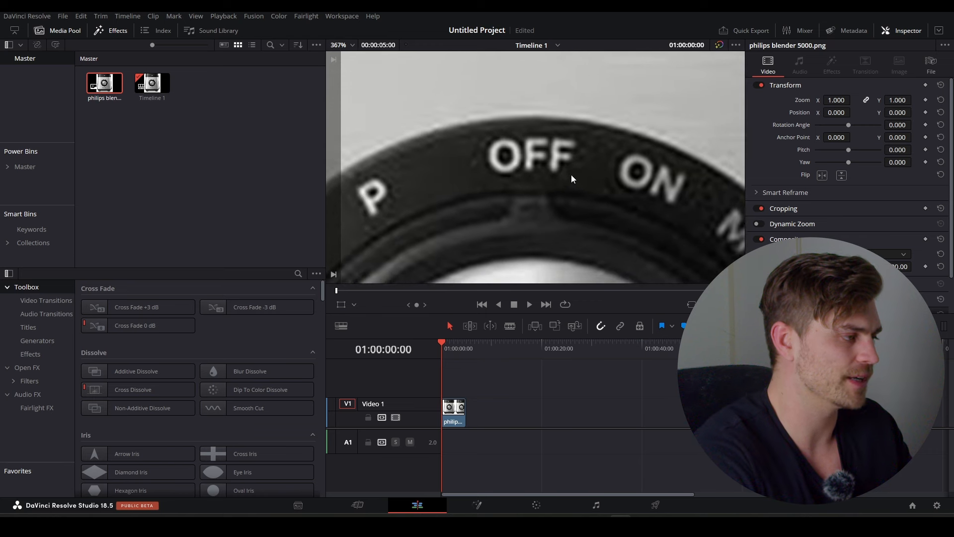
pyautogui.scroll(-2, 572, 179)
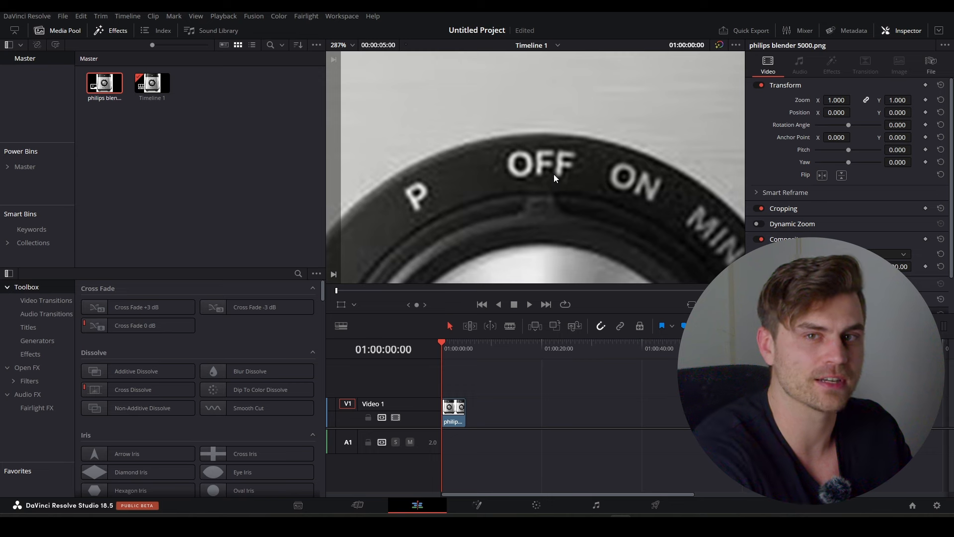
pyautogui.scroll(-5, 548, 144)
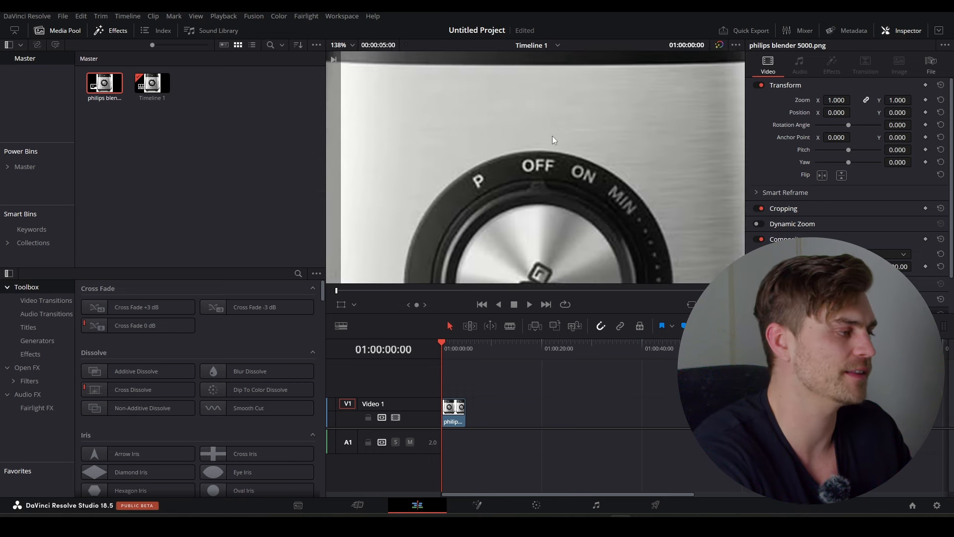
pyautogui.scroll(-2, 548, 121)
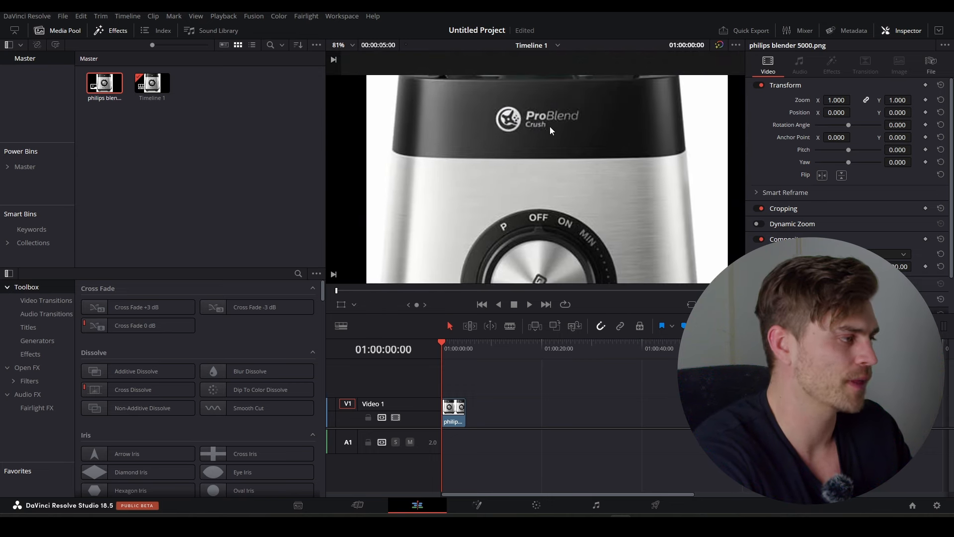
pyautogui.scroll(3, 550, 127)
# Add a Text+ node in the Fusion composition and merge it over the reference image
pyautogui.click(483, 502)
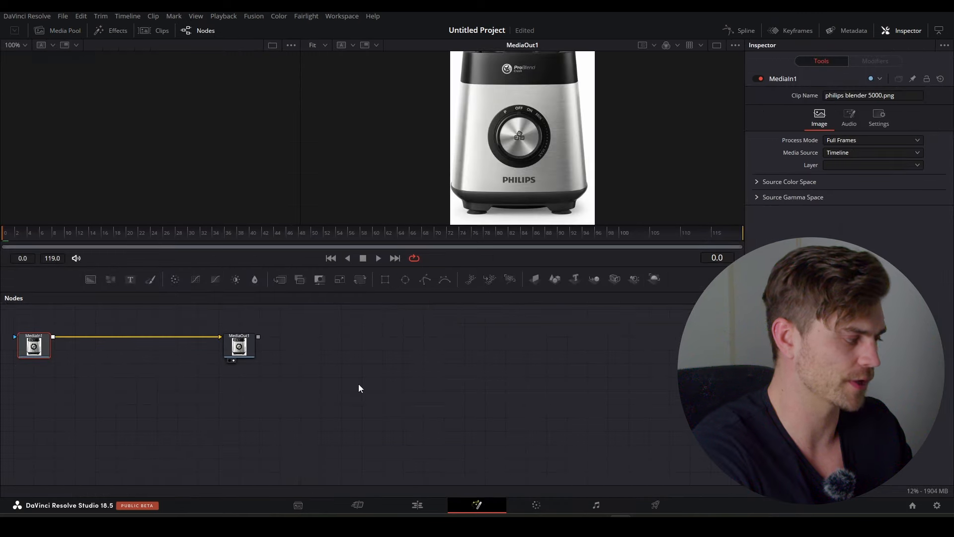
pyautogui.hotkey('shift', 'space')
pyautogui.write('text')
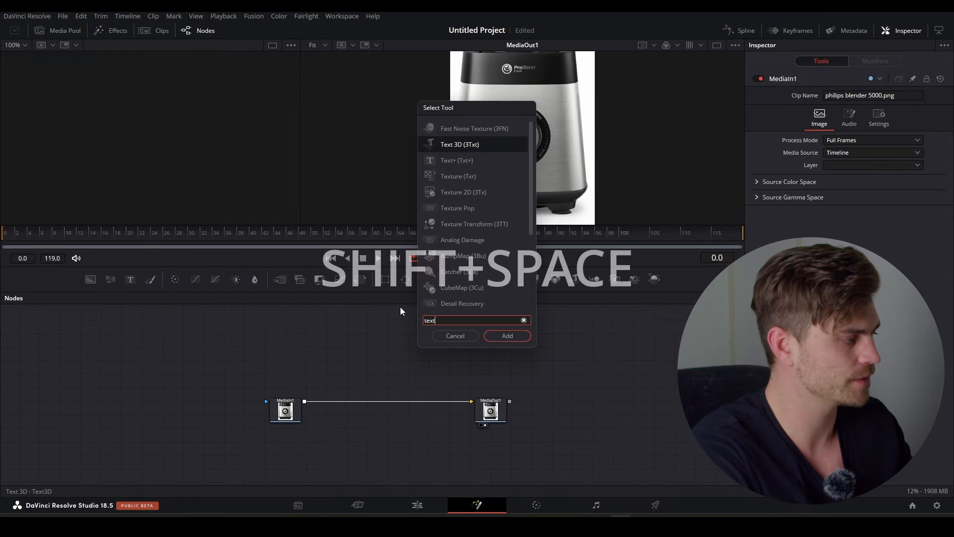
pyautogui.click(460, 160)
pyautogui.click(509, 338)
pyautogui.moveTo(328, 358); pyautogui.dragTo(328, 329)
pyautogui.moveTo(345, 320); pyautogui.dragTo(326, 402)
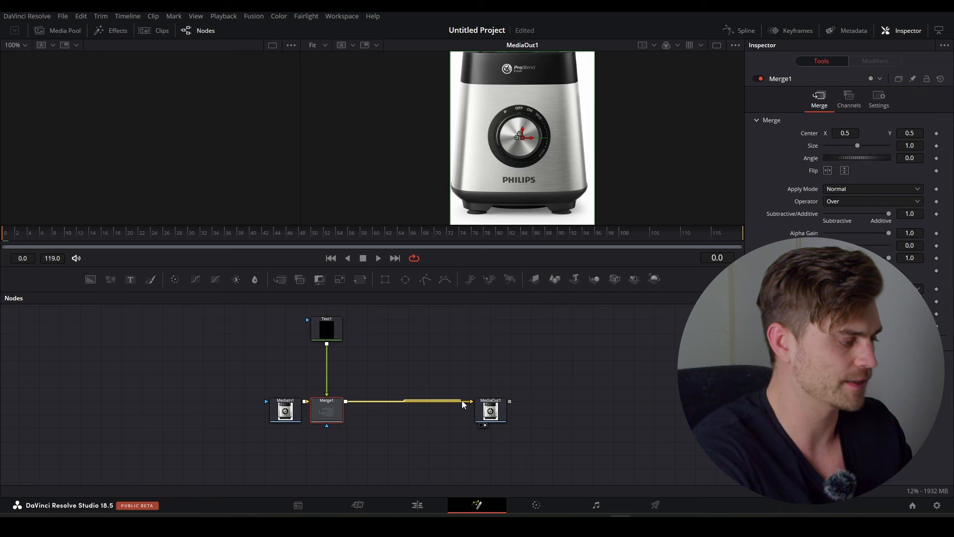
# Set the Text+ node's content to "ProBlend" and view it at the logo on the reference image
pyautogui.click(318, 332)
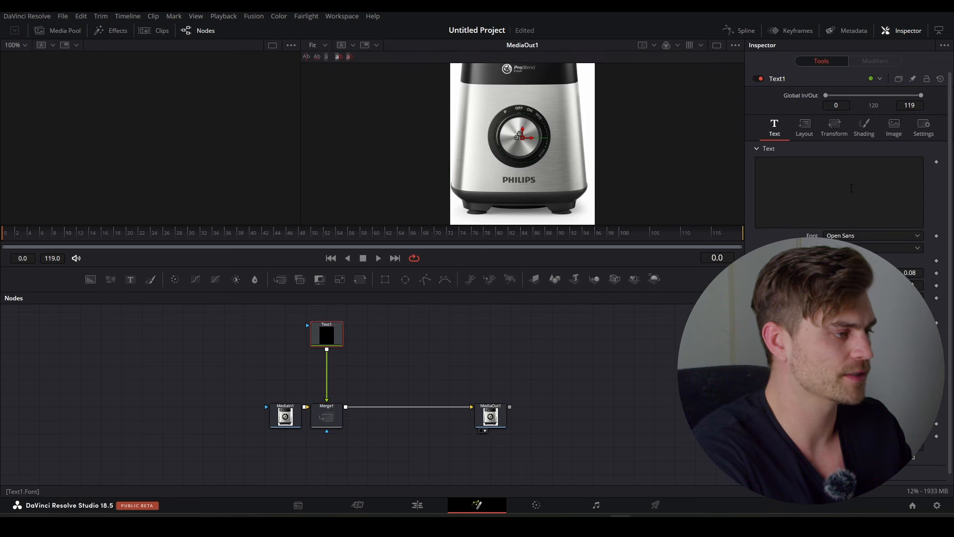
pyautogui.click(855, 187)
pyautogui.write('ProB')
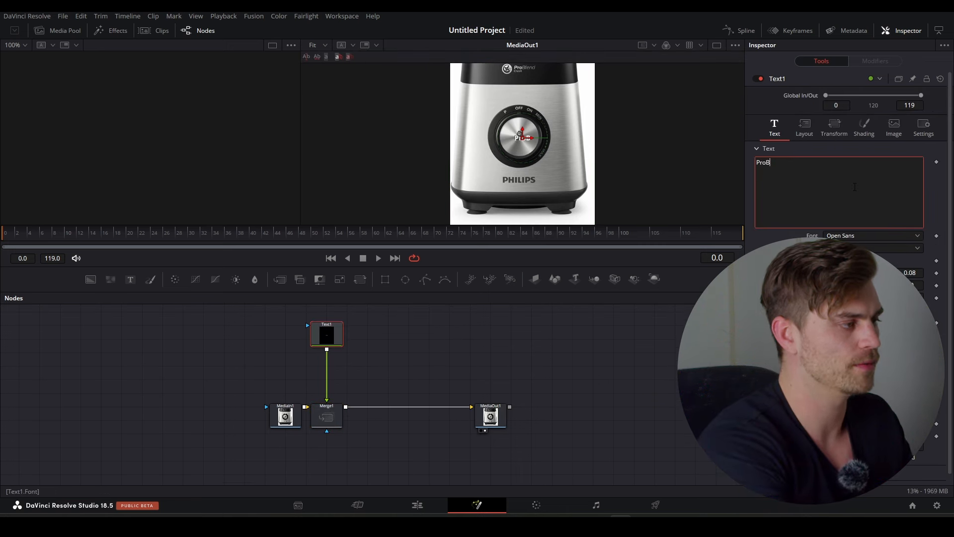
pyautogui.write('lend')
pyautogui.keyDown('ctrl'); pyautogui.scroll(5, 519, 67); pyautogui.keyUp('ctrl')
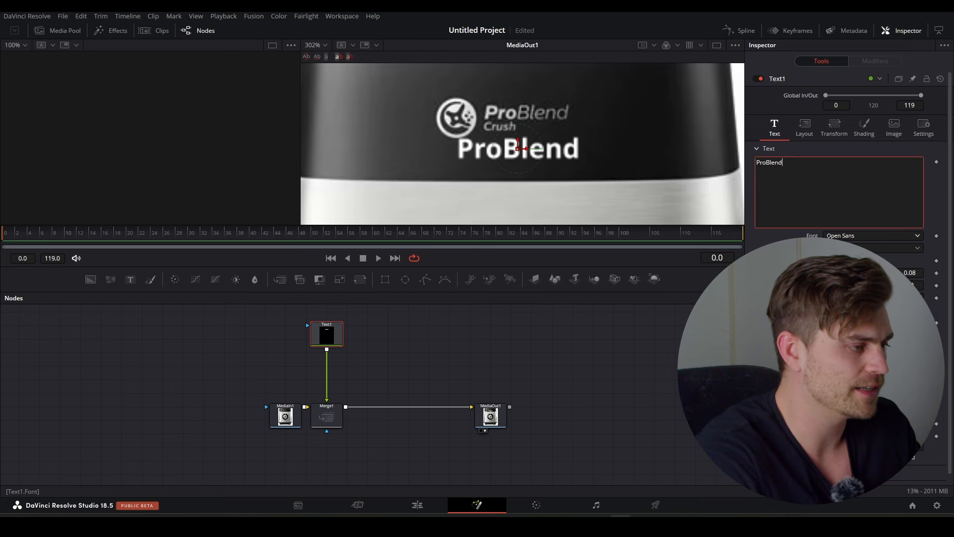
# Set the ProBlend text's font to Trebuchet MS in Bold Italic to match the reference logo
pyautogui.click(848, 248)
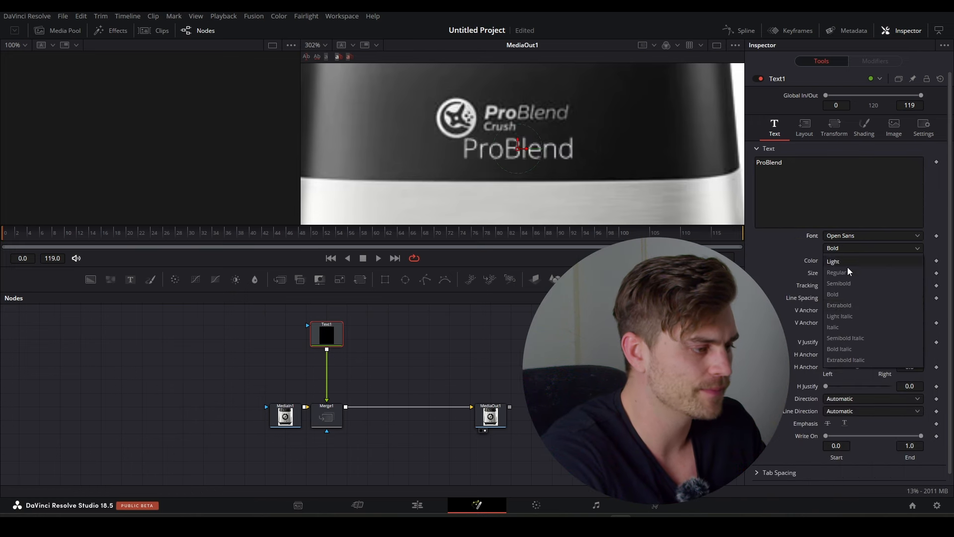
pyautogui.click(847, 327)
pyautogui.click(844, 237)
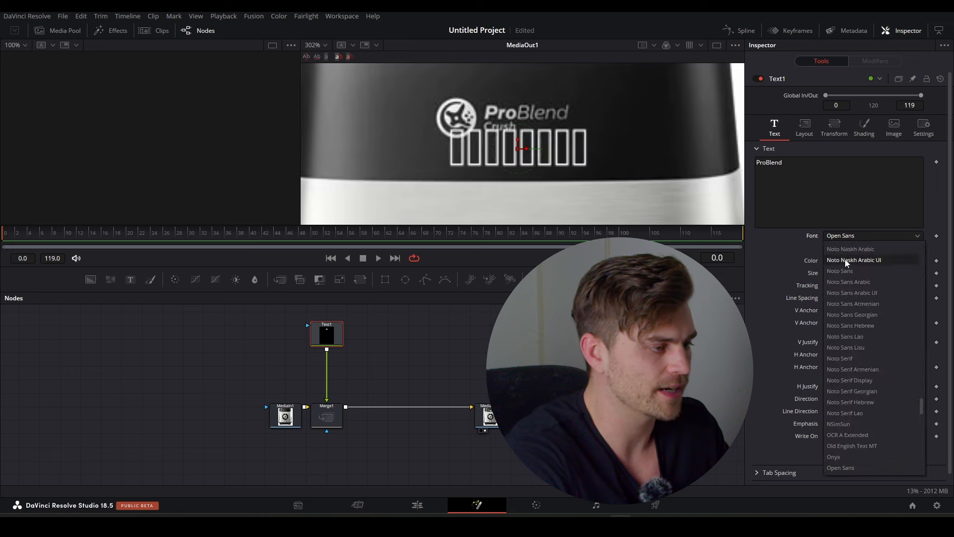
pyautogui.click(825, 241)
pyautogui.click(845, 238)
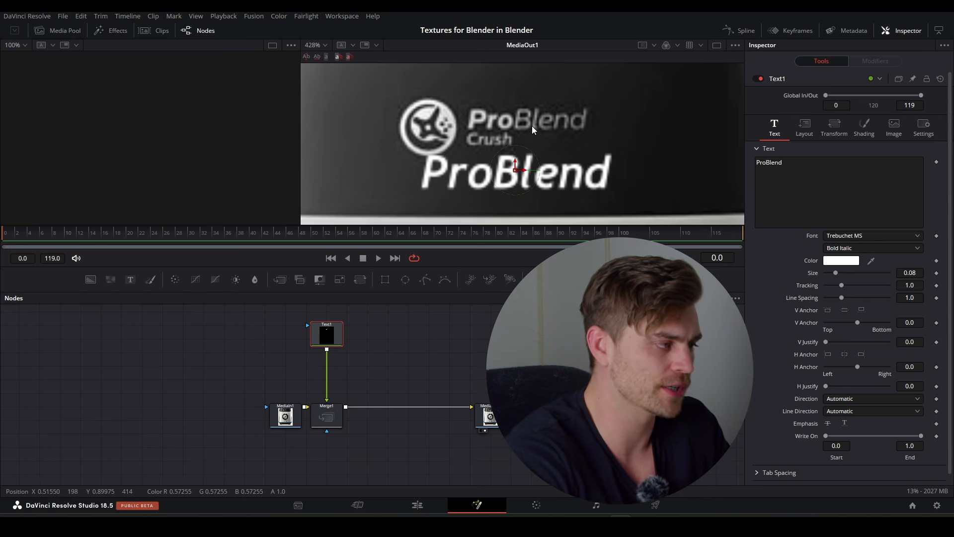
# Add a Character Level Styling modifier to the ProBlend text and open its settings
pyautogui.rightClick(806, 169)
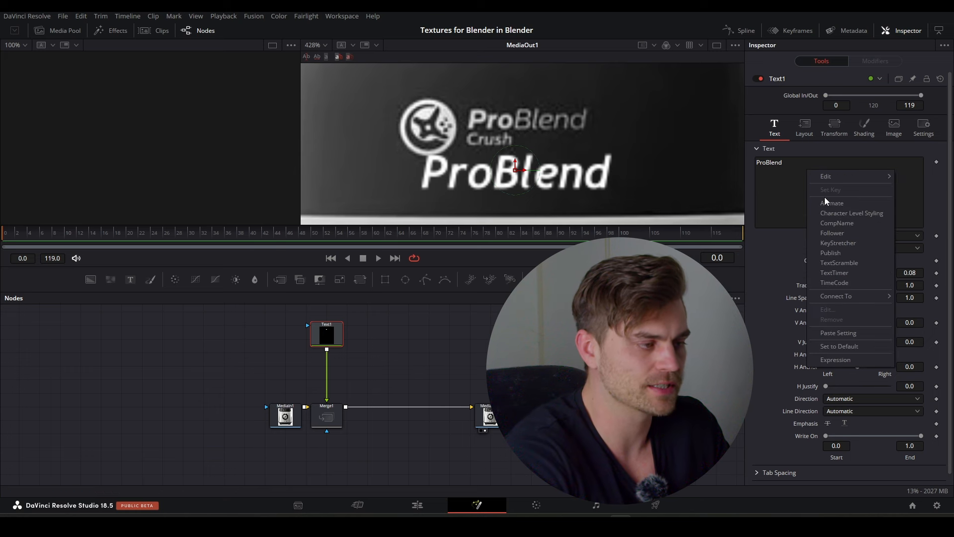
pyautogui.click(852, 213)
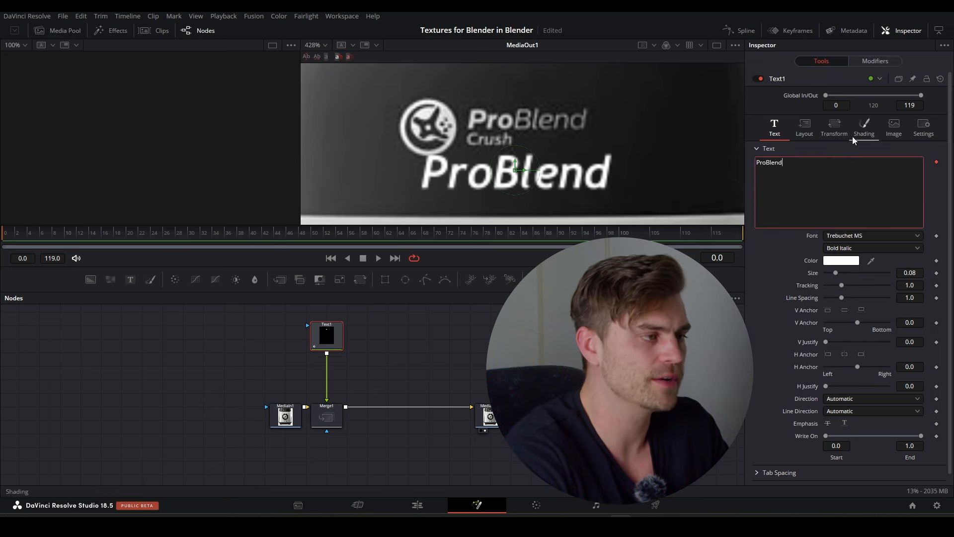
pyautogui.click(876, 62)
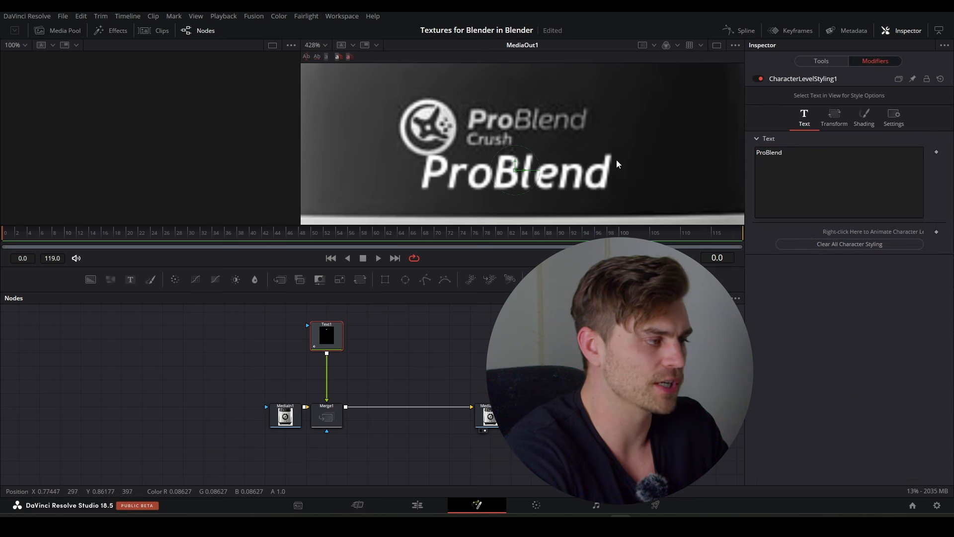
# Restyle only the letters "Blend" in the ProBlend text to the Segoe UI font in Italic
pyautogui.moveTo(670, 129); pyautogui.dragTo(511, 209)
pyautogui.click(845, 220)
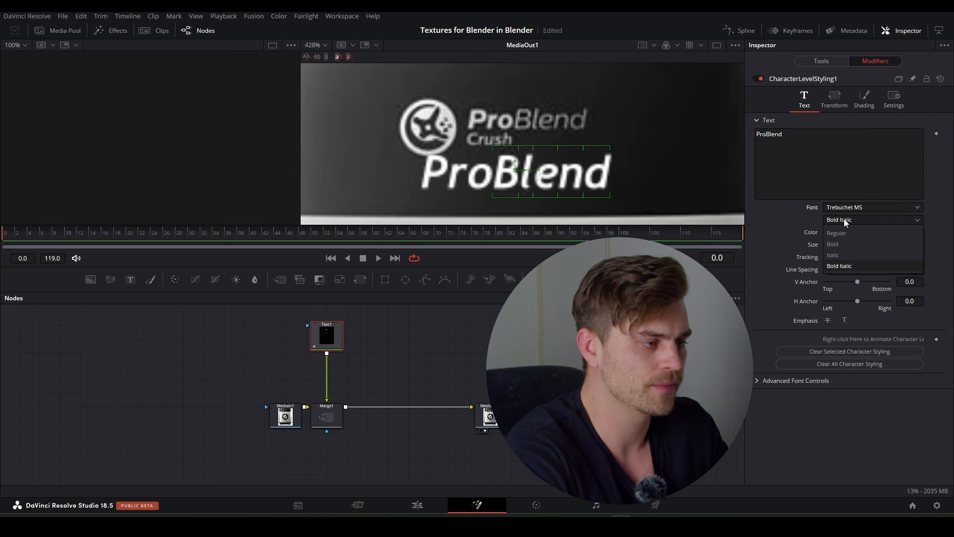
pyautogui.click(846, 233)
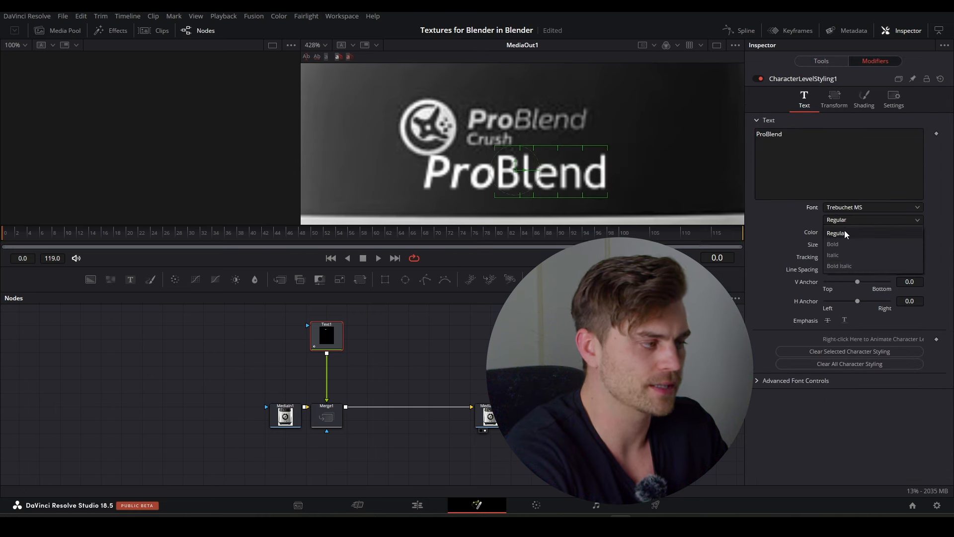
pyautogui.click(848, 256)
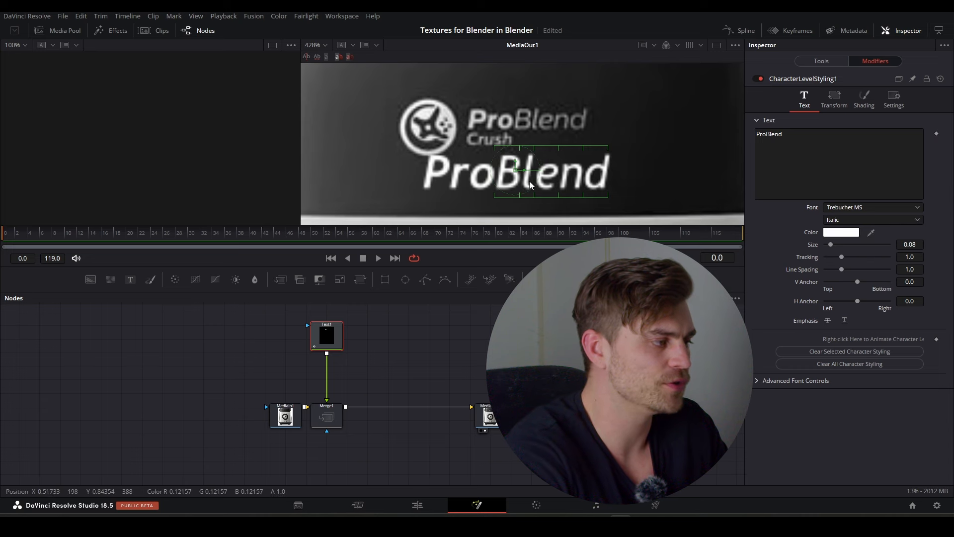
pyautogui.click(855, 208)
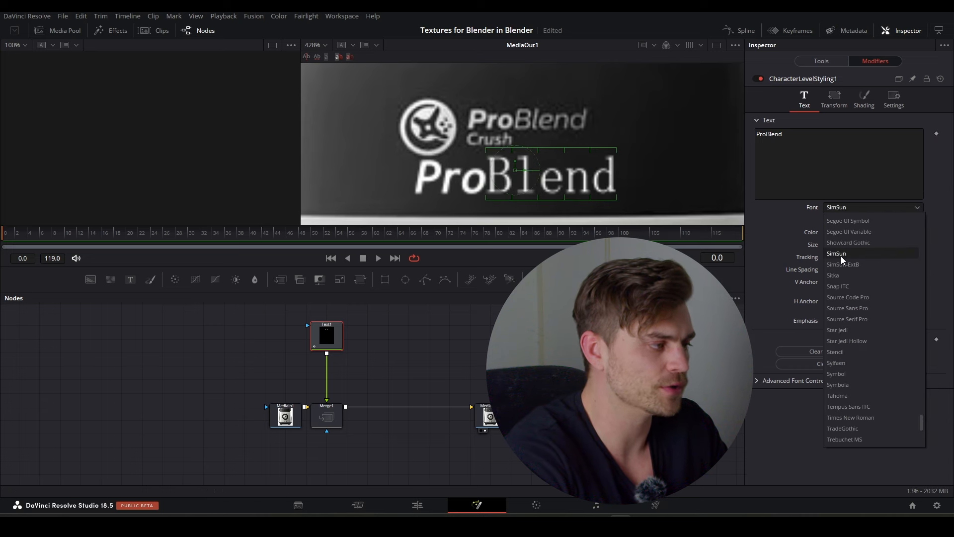
pyautogui.scroll(3, 841, 283)
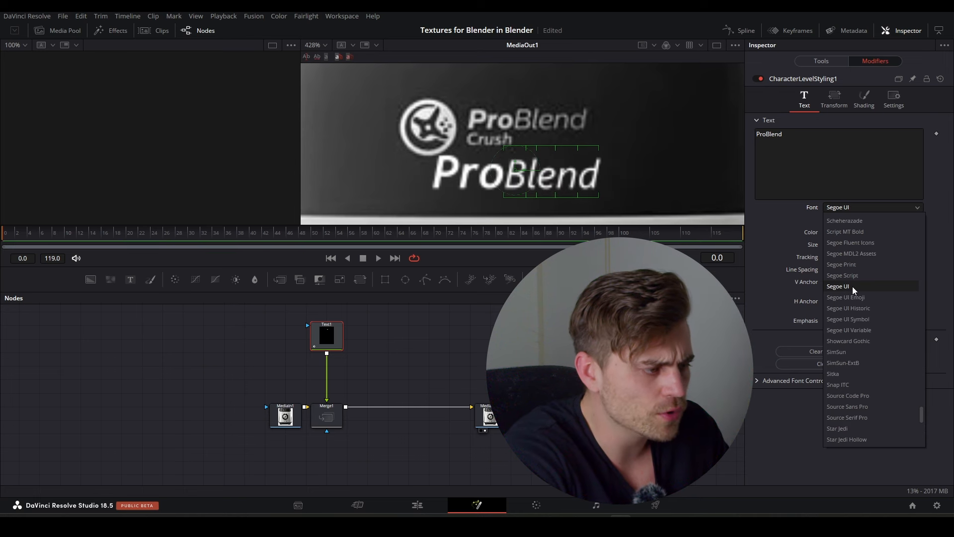
pyautogui.click(852, 286)
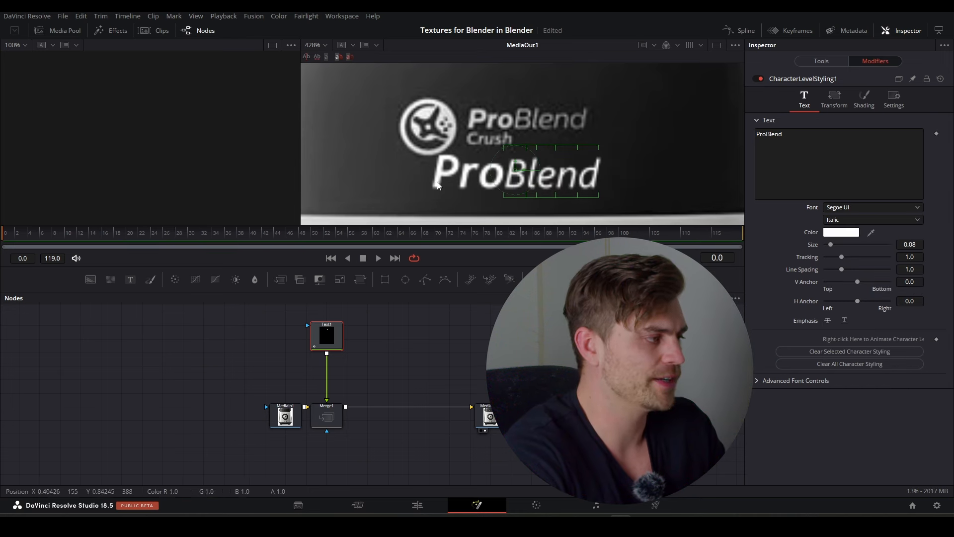
# Paste a copy of the ProBlend text node and merge it over the output of Merge1
pyautogui.scroll(-2, 492, 138)
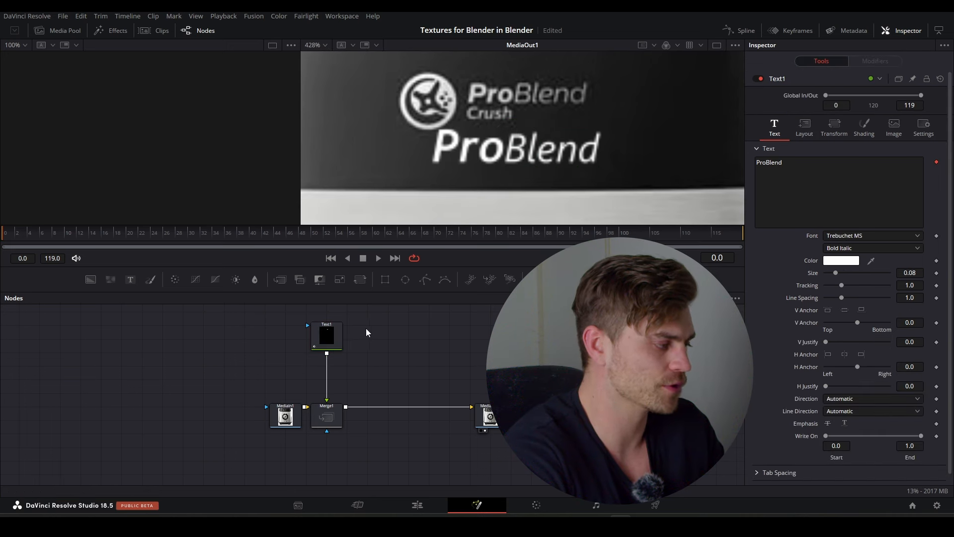
pyautogui.hotkey('ctrl', 'v')
pyautogui.moveTo(377, 361); pyautogui.dragTo(347, 407)
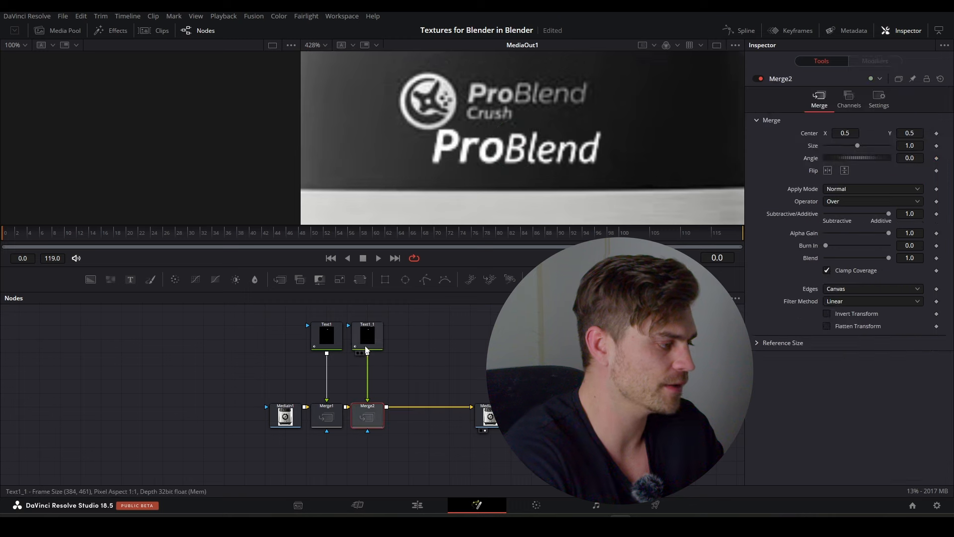
# Replace the copied text node's content with "Crush"
pyautogui.click(367, 338)
pyautogui.click(837, 177)
pyautogui.hotkey('ctrl', 'a')
pyautogui.press('BackSpace')
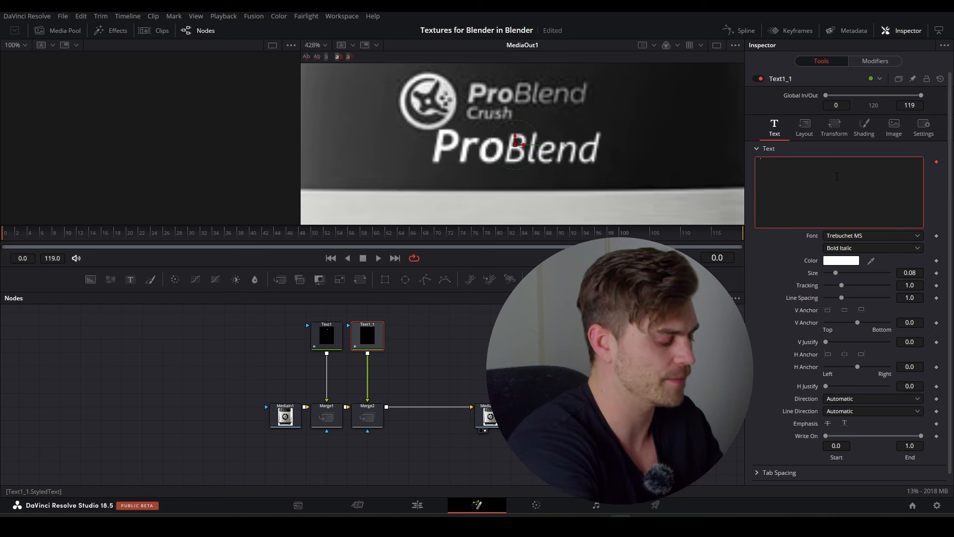
pyautogui.write('Crush')
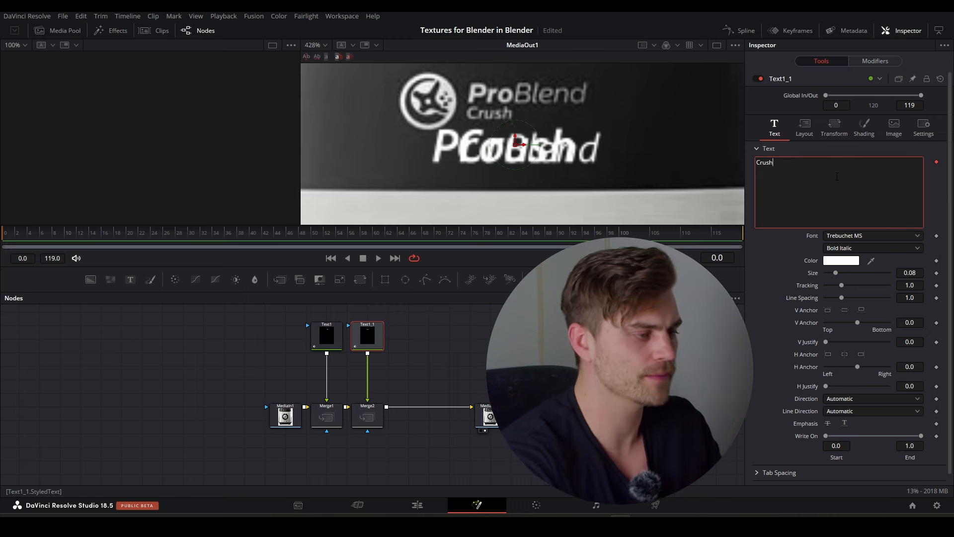
# Place the Crush text below ProBlend, aligned with its left edge, and reduce its size to about 0.048
pyautogui.moveTo(516, 144); pyautogui.dragTo(515, 164)
pyautogui.moveTo(835, 273); pyautogui.dragTo(831, 273)
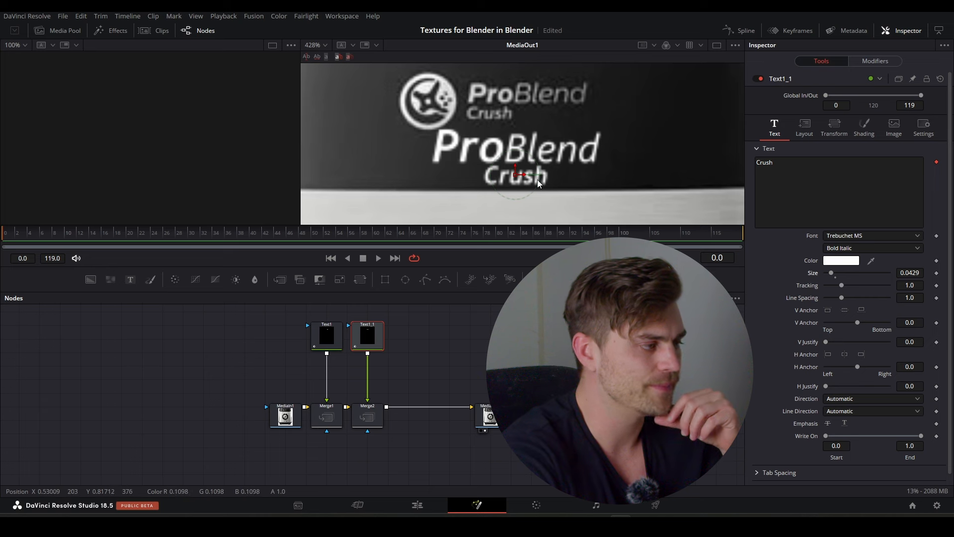
pyautogui.moveTo(527, 175); pyautogui.dragTo(477, 175)
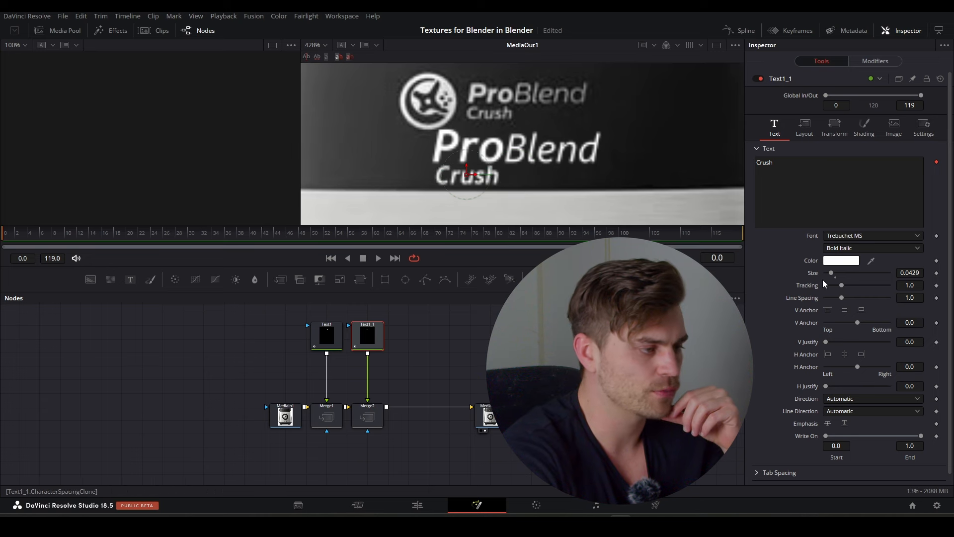
pyautogui.moveTo(903, 272); pyautogui.dragTo(927, 273)
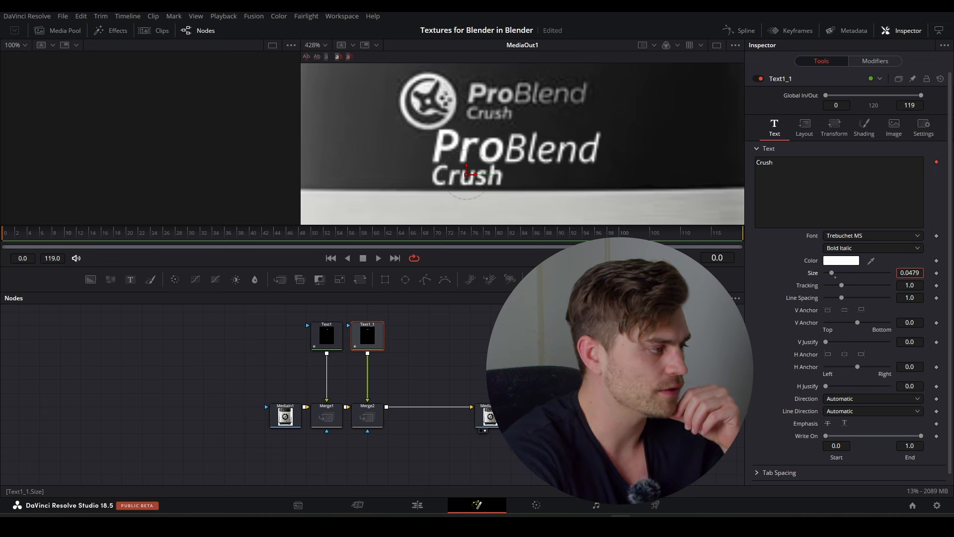
# Set the Crush text's font to Segoe UI in Semilight Italic
pyautogui.click(875, 237)
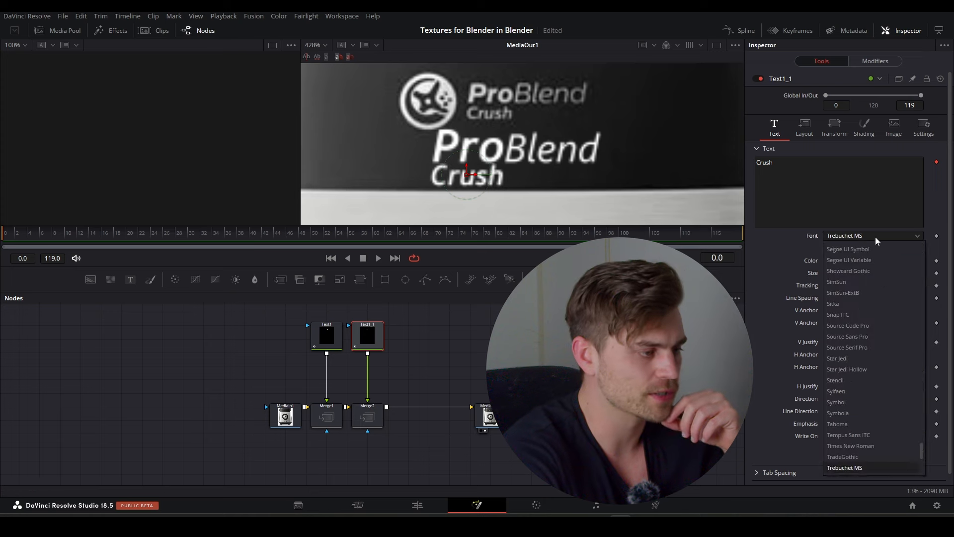
pyautogui.scroll(2, 875, 259)
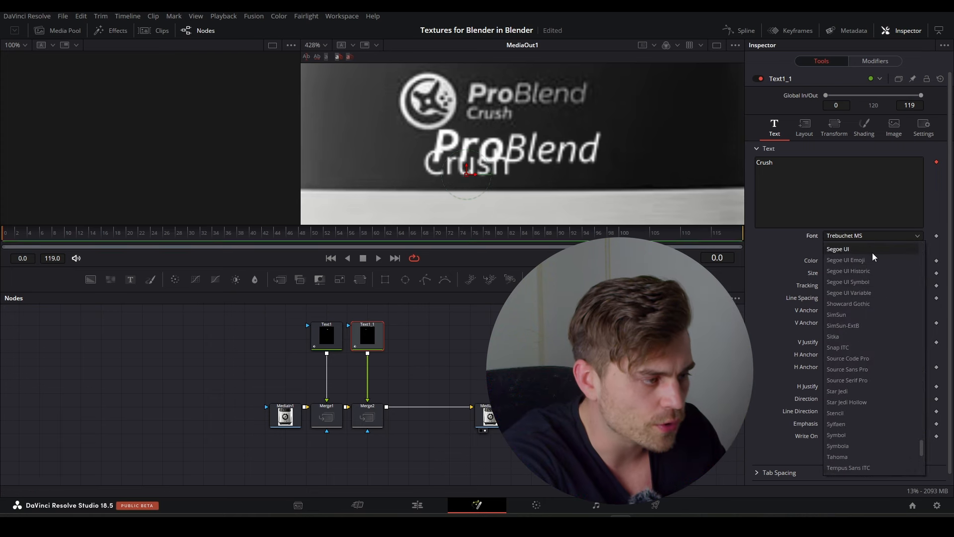
pyautogui.click(872, 253)
pyautogui.click(858, 249)
pyautogui.click(857, 271)
pyautogui.click(857, 249)
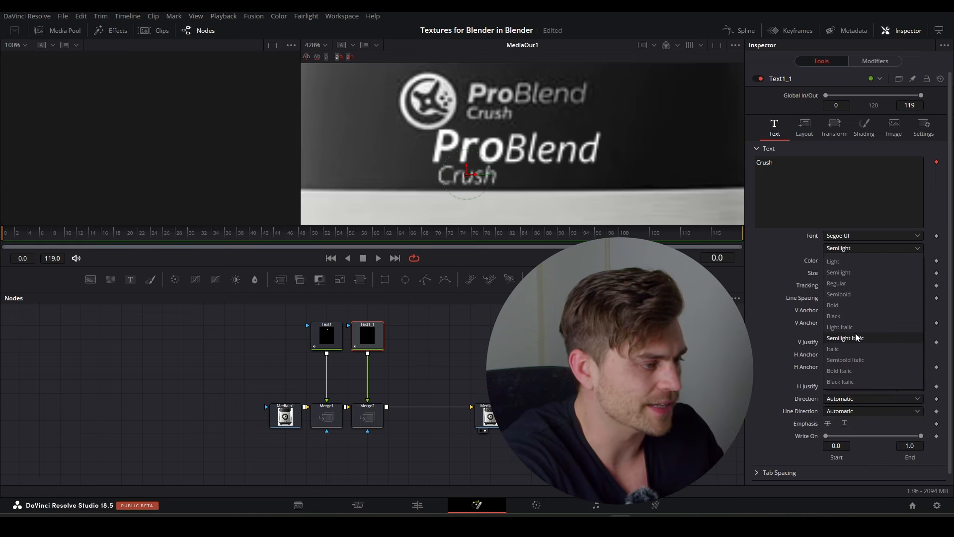
pyautogui.click(857, 339)
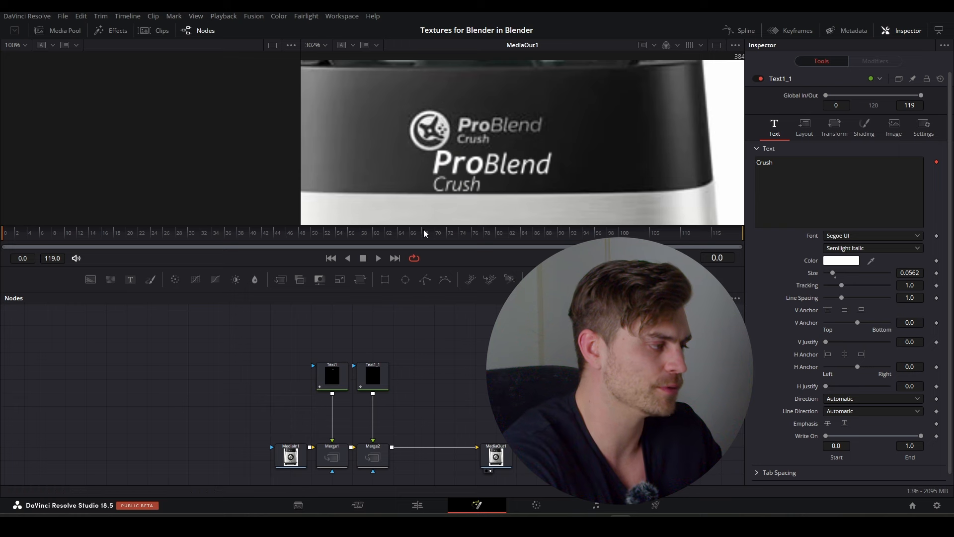
# Move both text nodes higher above the merges and insert a MultiMerge node after the ProBlend text node
pyautogui.moveTo(412, 332); pyautogui.dragTo(336, 368)
pyautogui.moveTo(332, 370); pyautogui.dragTo(332, 317)
pyautogui.click(436, 373)
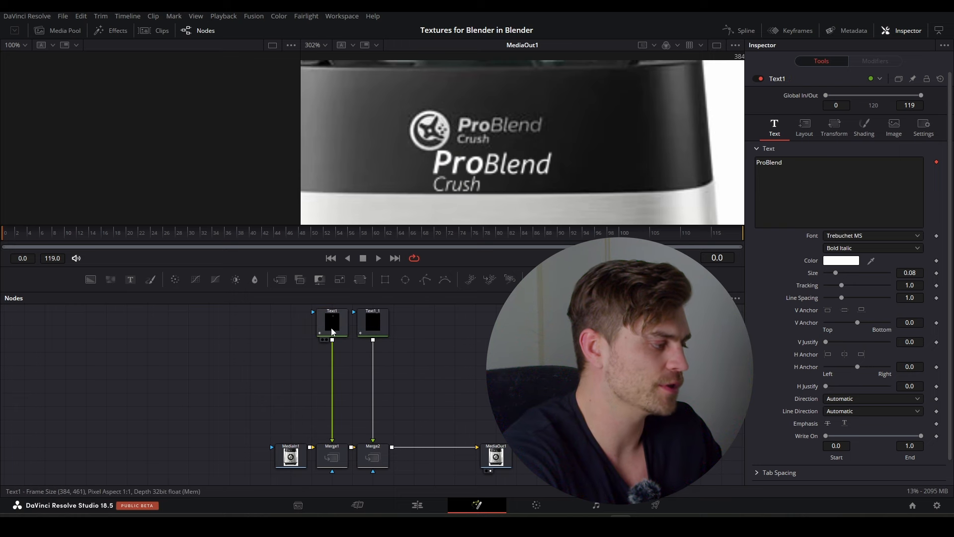
pyautogui.click(334, 330)
pyautogui.hotkey('shift', 'space')
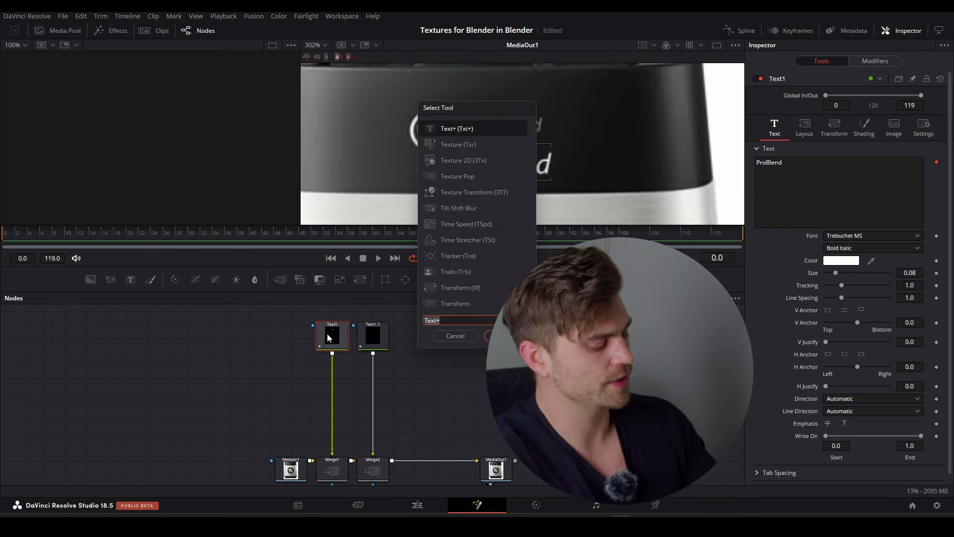
pyautogui.write('multi')
pyautogui.press('Return')
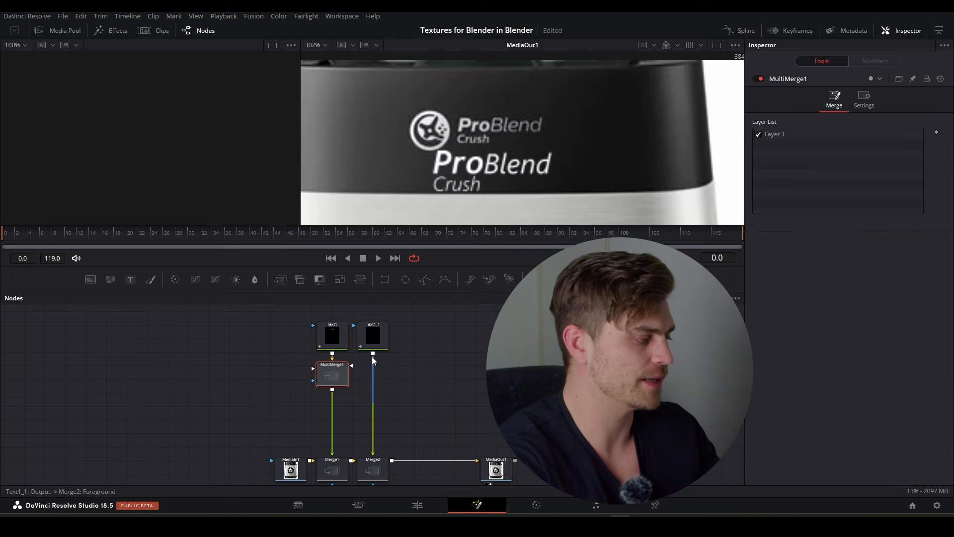
# Connect the Crush text node to the MultiMerge instead of Merge2, and delete Merge2
pyautogui.moveTo(373, 354); pyautogui.dragTo(352, 366)
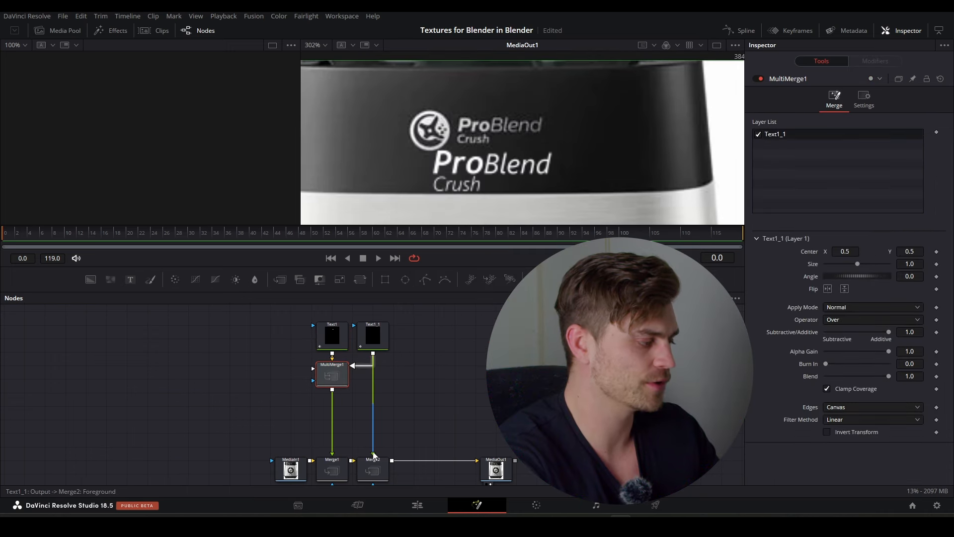
pyautogui.moveTo(373, 447); pyautogui.dragTo(404, 432)
pyautogui.click(373, 470)
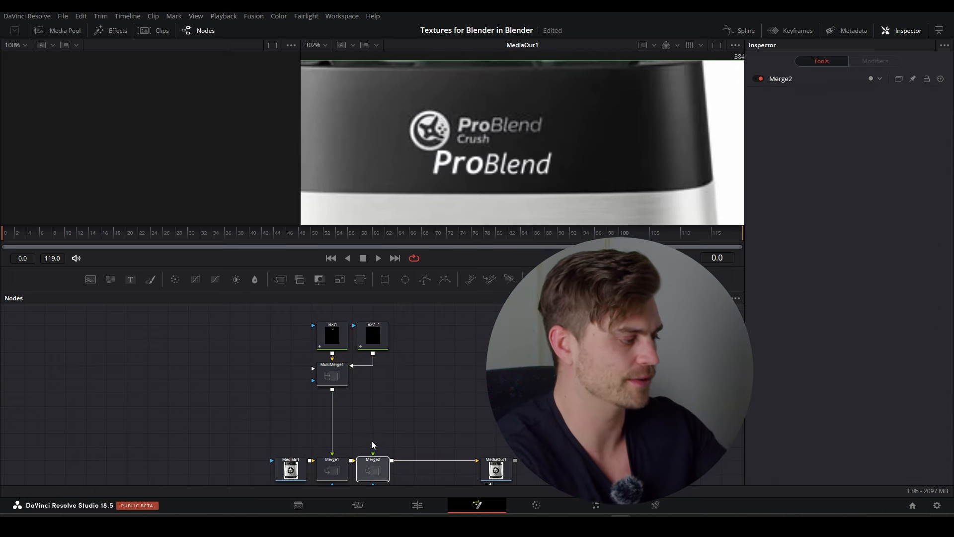
pyautogui.press('Delete')
pyautogui.moveTo(334, 362); pyautogui.dragTo(334, 376)
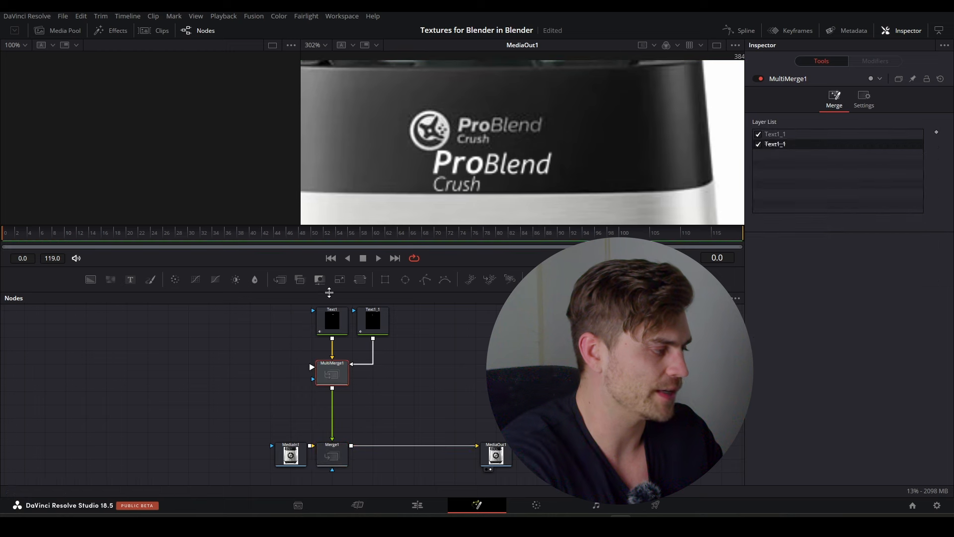
# Insert a Transform node between the MultiMerge and Merge1, and try scaling and moving the combined lettering with it
pyautogui.click(361, 280)
pyautogui.moveTo(909, 171)
pyautogui.mouseDown()
pyautogui.moveTo(929, 170)
pyautogui.moveTo(905, 170)
pyautogui.mouseUp()
pyautogui.hotkey('ctrl', 'z')
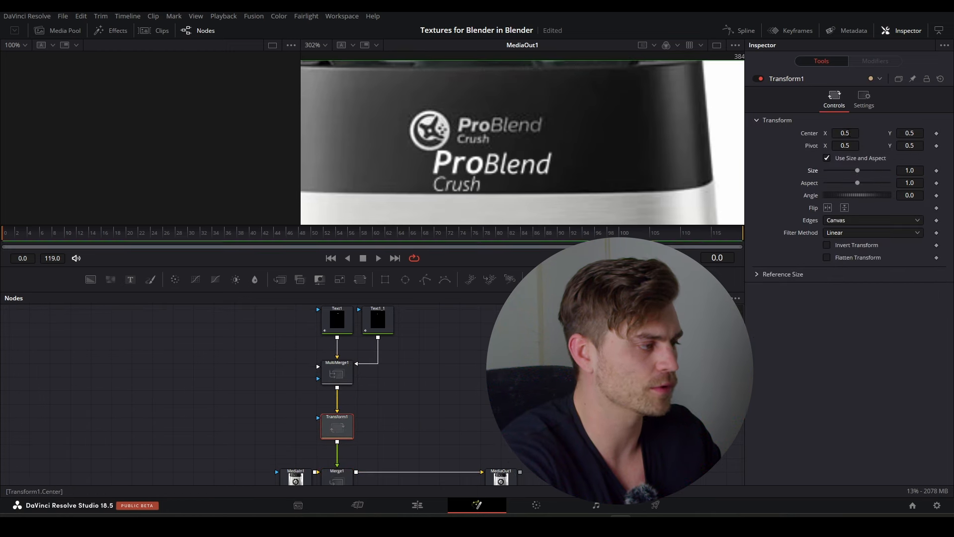
pyautogui.moveTo(845, 133)
pyautogui.mouseDown()
pyautogui.moveTo(863, 133)
pyautogui.moveTo(845, 133)
pyautogui.mouseUp()
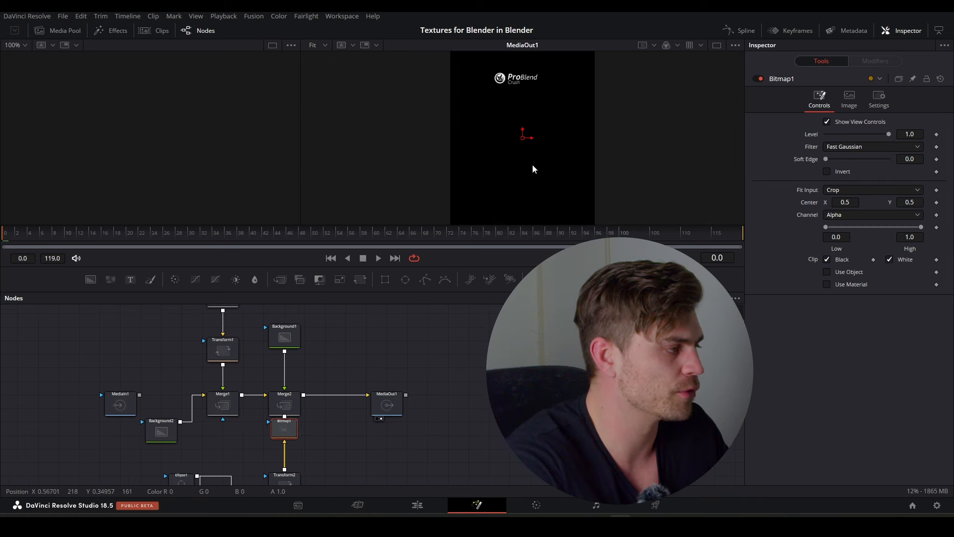
# Turn off auto resolution on the black Background2 node and set its resolution to 1080 by 1080
pyautogui.scroll(-2, 537, 139)
pyautogui.scroll(3, 552, 172)
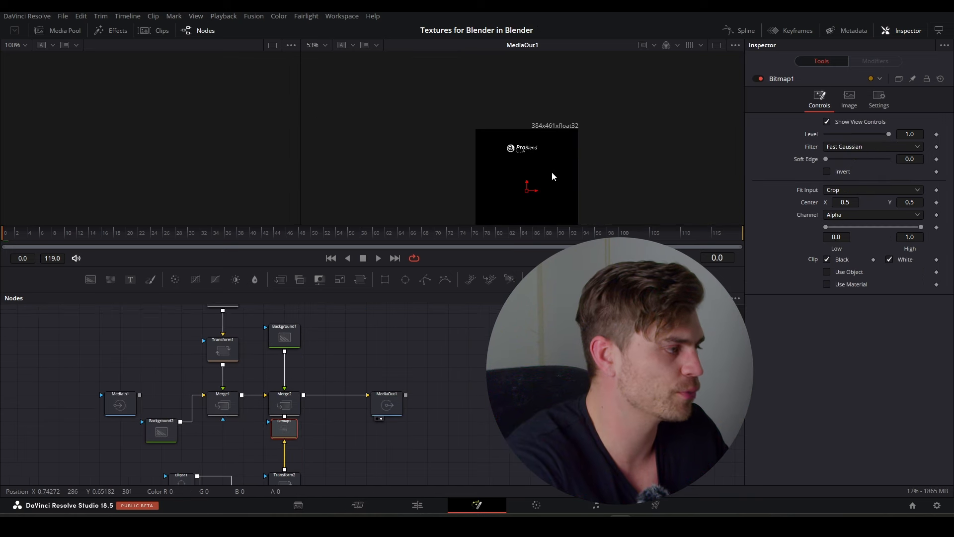
pyautogui.moveTo(575, 157); pyautogui.dragTo(576, 98, button='middle')
pyautogui.click(161, 430)
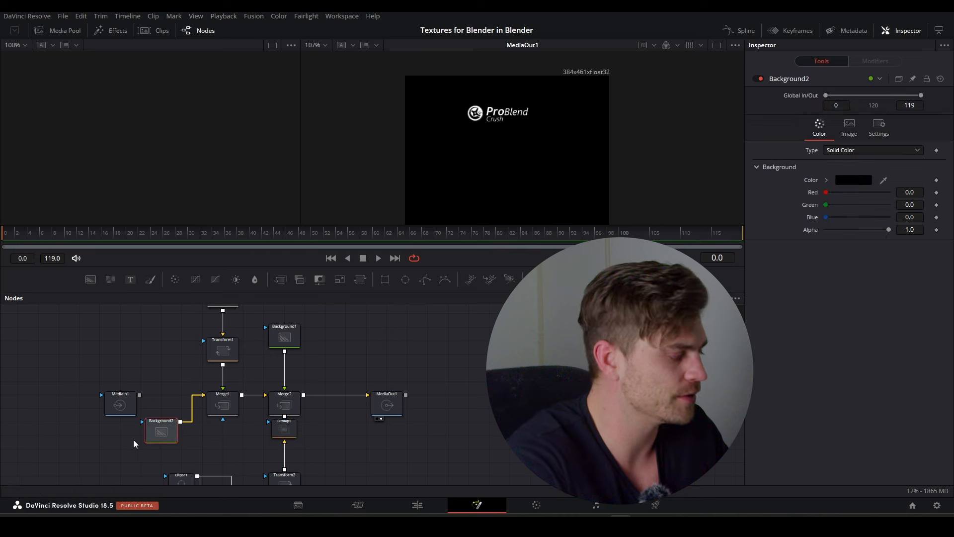
pyautogui.click(850, 130)
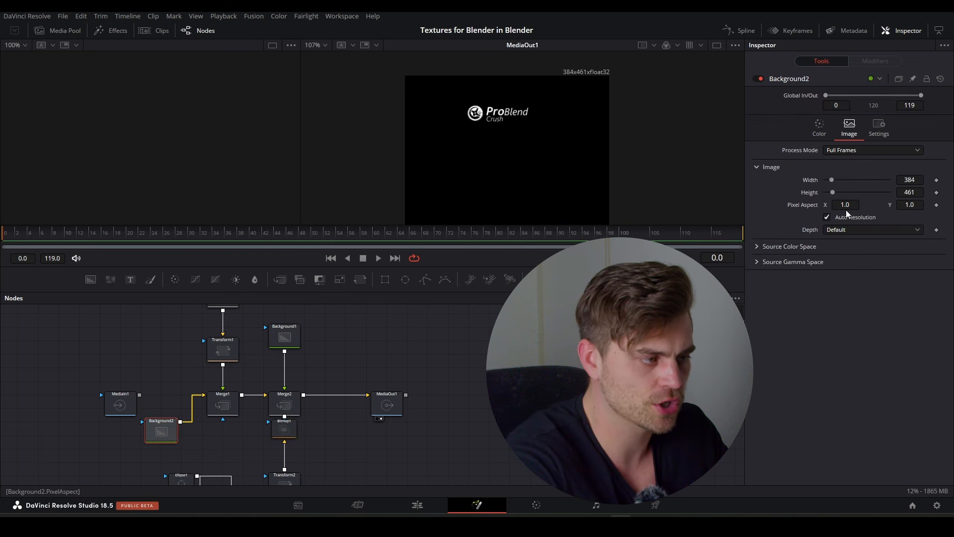
pyautogui.click(827, 218)
pyautogui.doubleClick(909, 180)
pyautogui.write('1030')
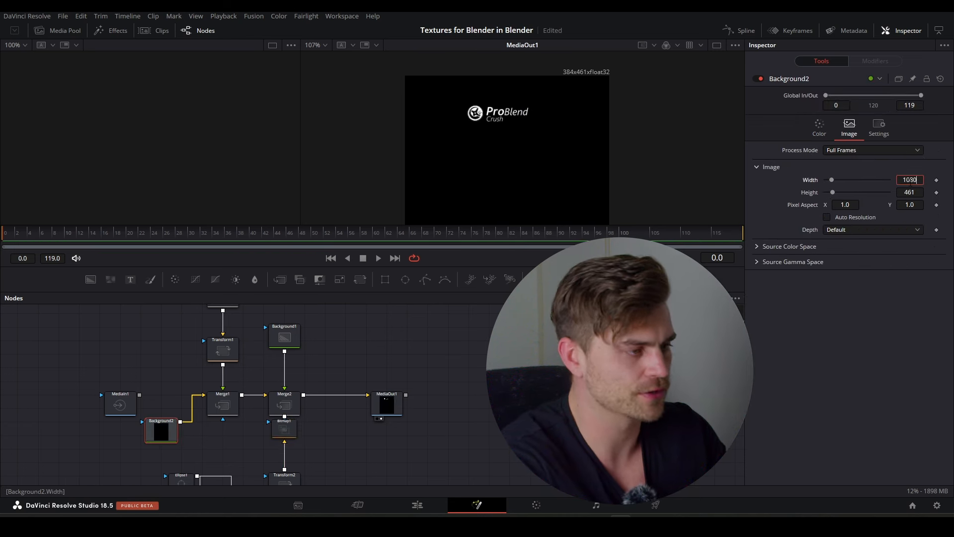
pyautogui.press('Return')
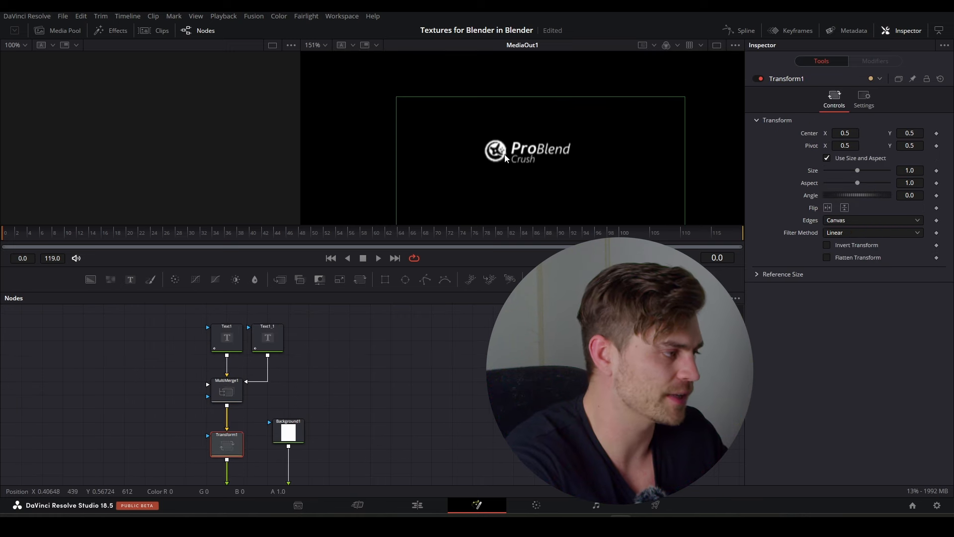
# Select the ProBlend text node, Text1, for editing
pyautogui.keyDown('ctrl'); pyautogui.scroll(-2, 536, 152); pyautogui.keyUp('ctrl')
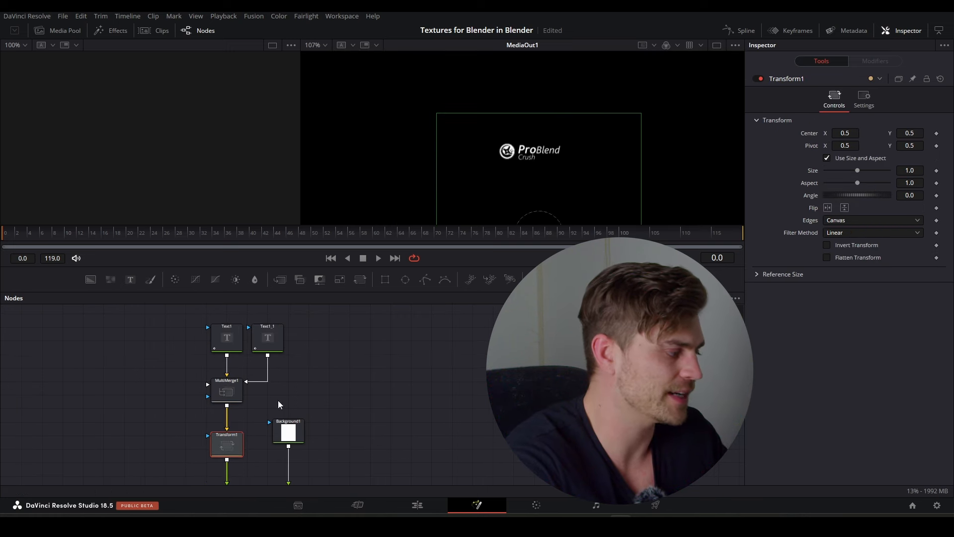
pyautogui.click(234, 338)
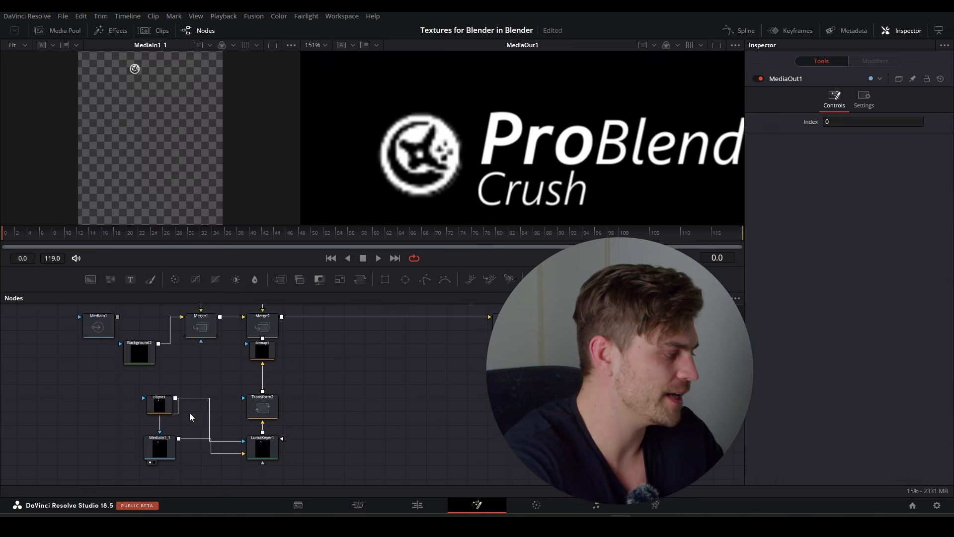
# Paste a copy of the black Background2 node beside Background1 and try connecting it to Merge2's output
pyautogui.click(139, 354)
pyautogui.scroll(5, 304, 420)
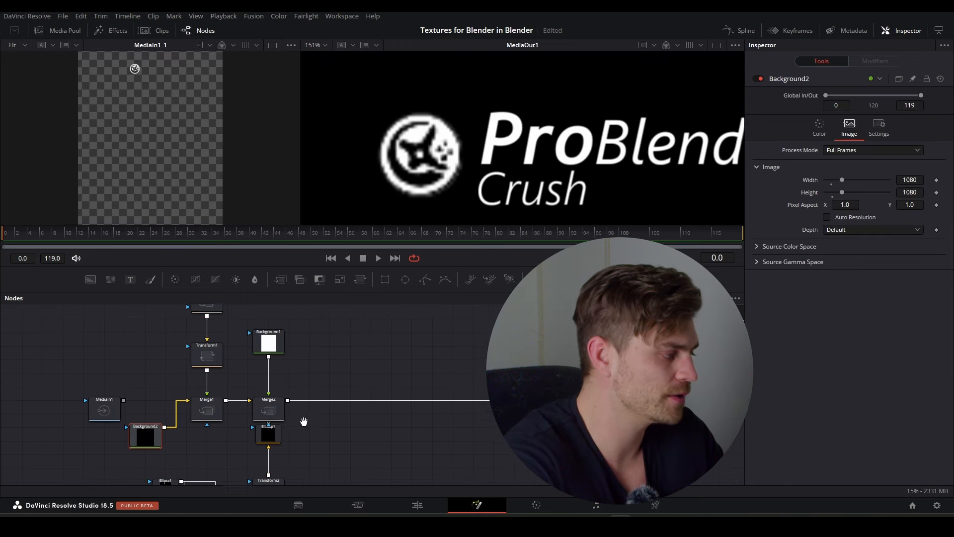
pyautogui.click(330, 356)
pyautogui.hotkey('ctrl', 'v')
pyautogui.moveTo(348, 361); pyautogui.dragTo(288, 415)
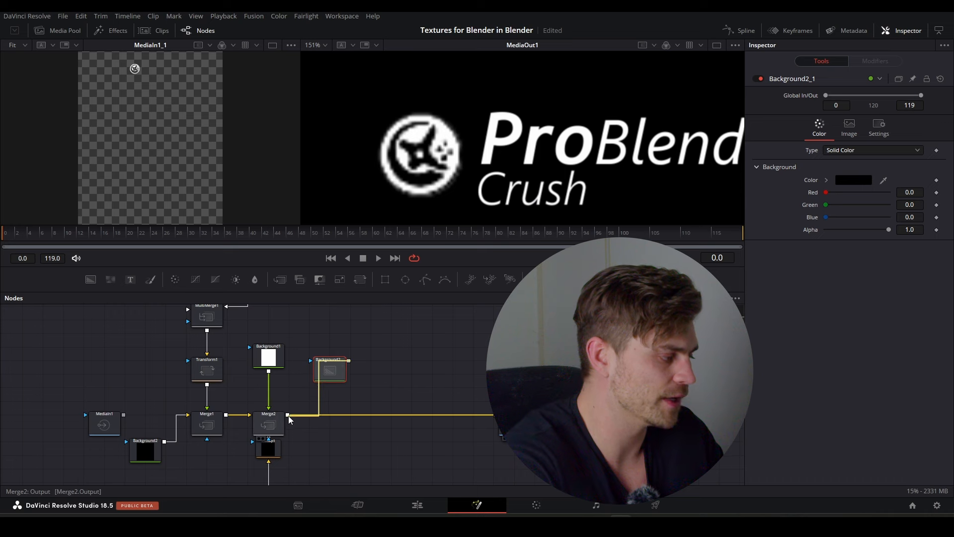
# Add an Ellipse node, show Background2_1 in the viewer, make that background white, and mask it with the ellipse
pyautogui.moveTo(405, 280); pyautogui.dragTo(342, 347)
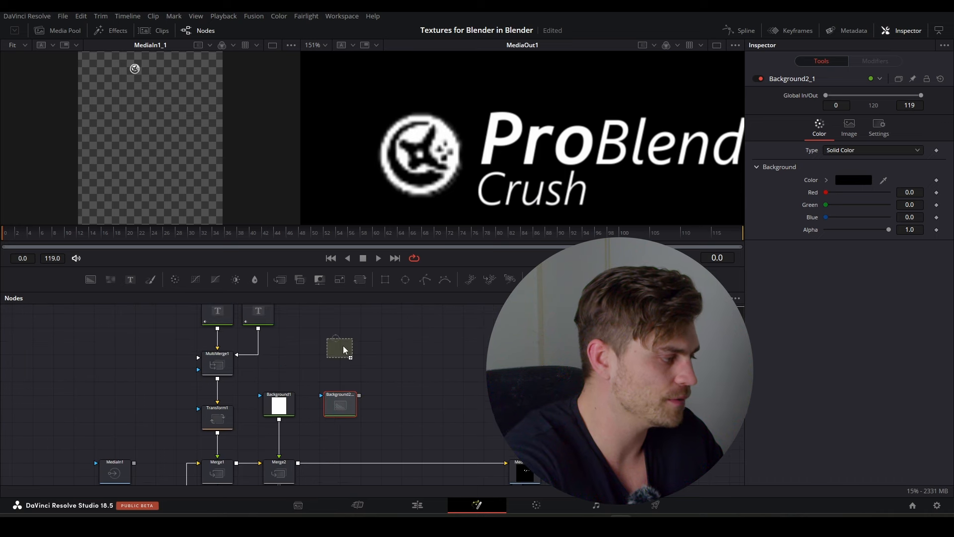
pyautogui.press('1')
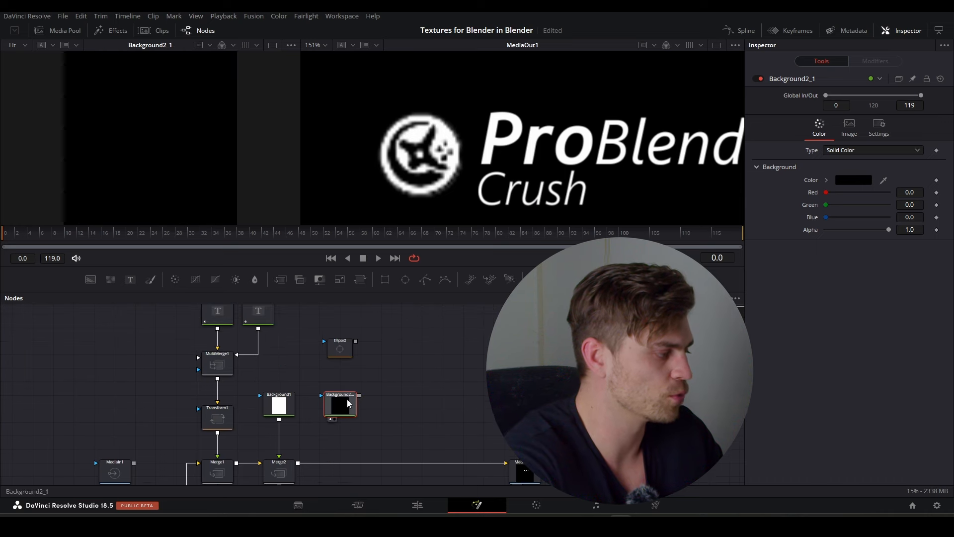
pyautogui.click(864, 182)
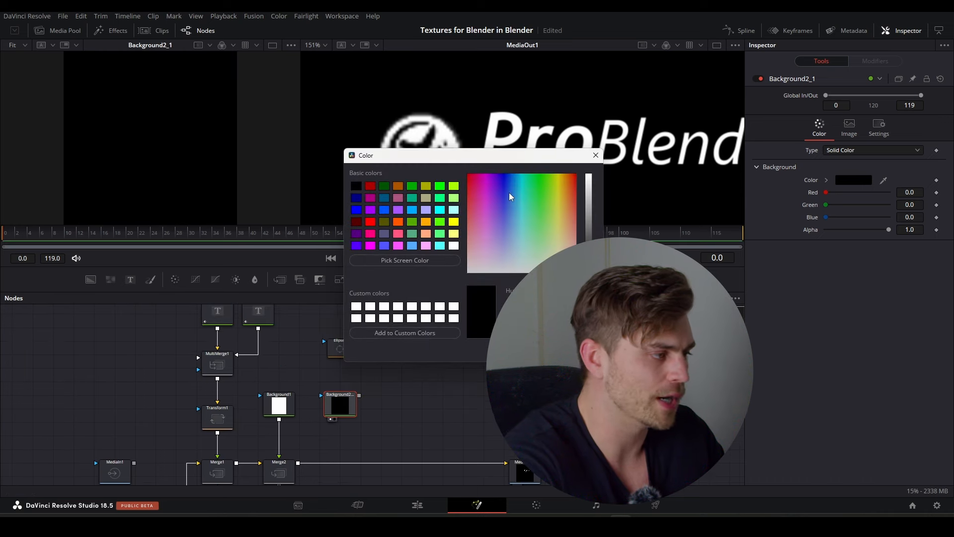
pyautogui.moveTo(355, 341)
pyautogui.mouseDown()
pyautogui.moveTo(348, 390)
pyautogui.moveTo(323, 396)
pyautogui.moveTo(348, 336)
pyautogui.mouseUp()
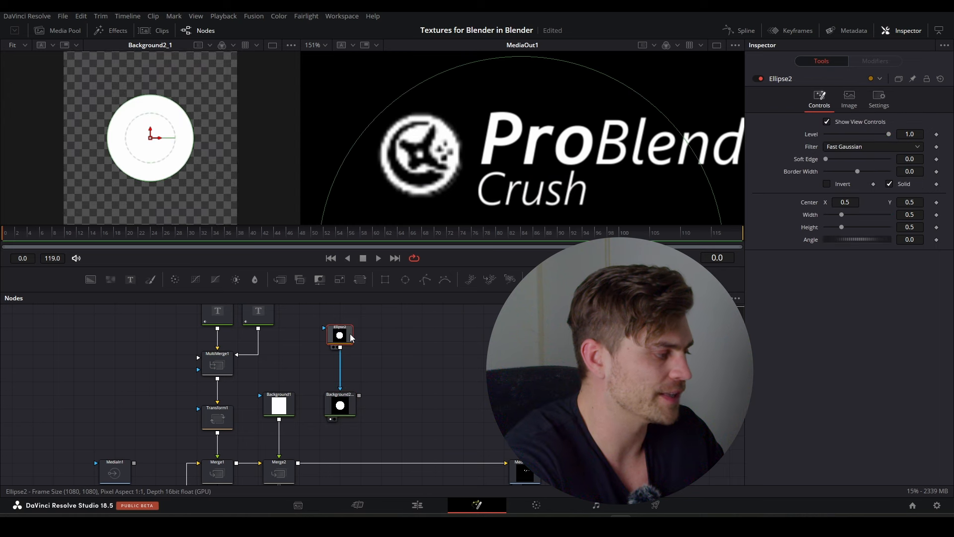
# Paste a copy of the ellipse mask after the original, with Paint Mode Subtract and Border Width -0.078, to form a ring
pyautogui.hotkey('ctrl', 'c')
pyautogui.hotkey('ctrl', 'v')
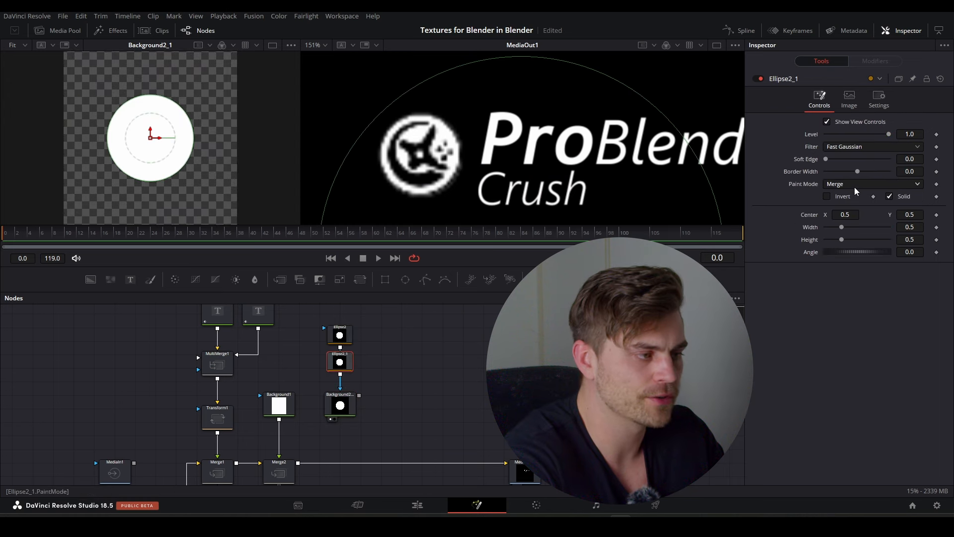
pyautogui.click(855, 186)
pyautogui.click(854, 217)
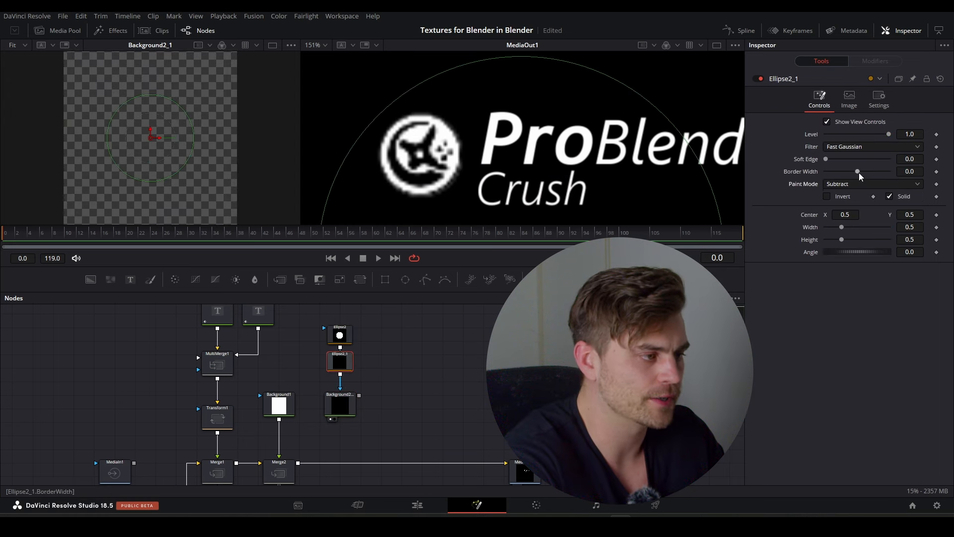
pyautogui.moveTo(859, 172)
pyautogui.mouseDown()
pyautogui.moveTo(873, 173)
pyautogui.moveTo(846, 176)
pyautogui.mouseUp()
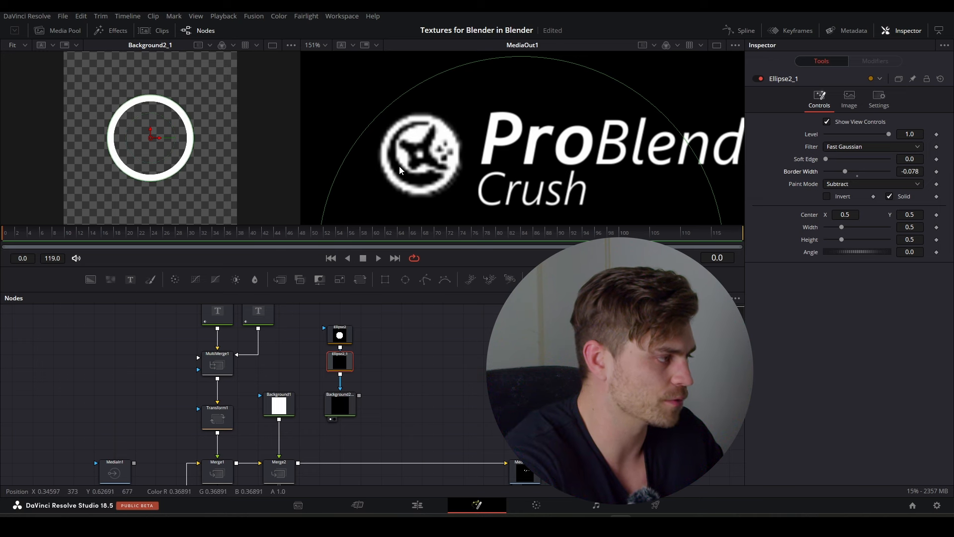
# Add a third ellipse copy after the ring masks, with Border Width -0.119, its centre offset to about 0.529, 0.523
pyautogui.moveTo(332, 336); pyautogui.dragTo(329, 362, button='middle')
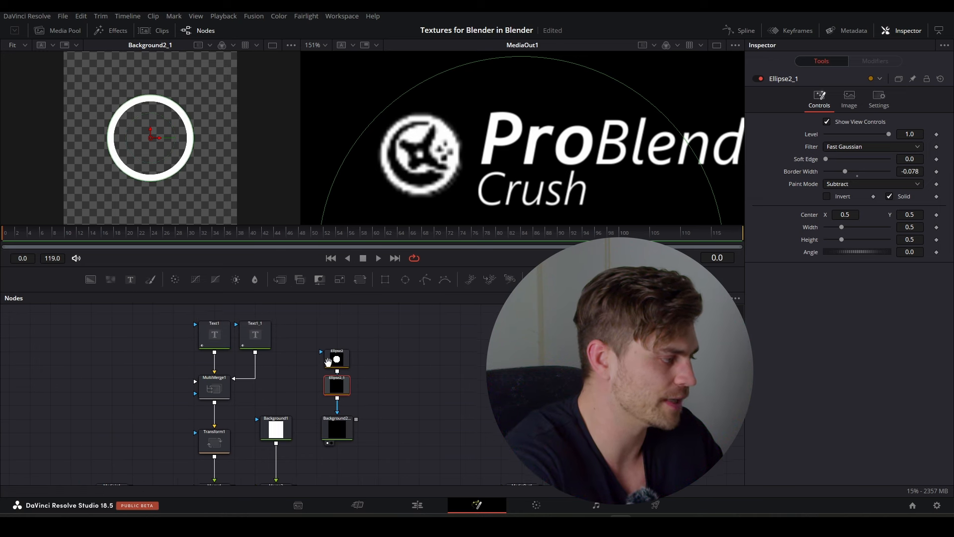
pyautogui.moveTo(377, 345); pyautogui.dragTo(330, 382)
pyautogui.moveTo(333, 360); pyautogui.dragTo(332, 319)
pyautogui.hotkey('ctrl', 'v')
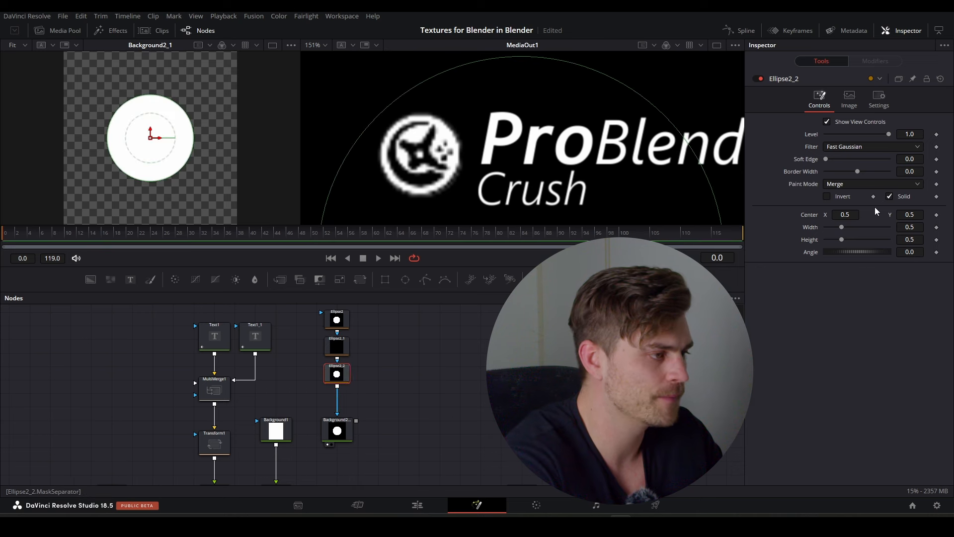
pyautogui.moveTo(858, 171); pyautogui.dragTo(826, 175)
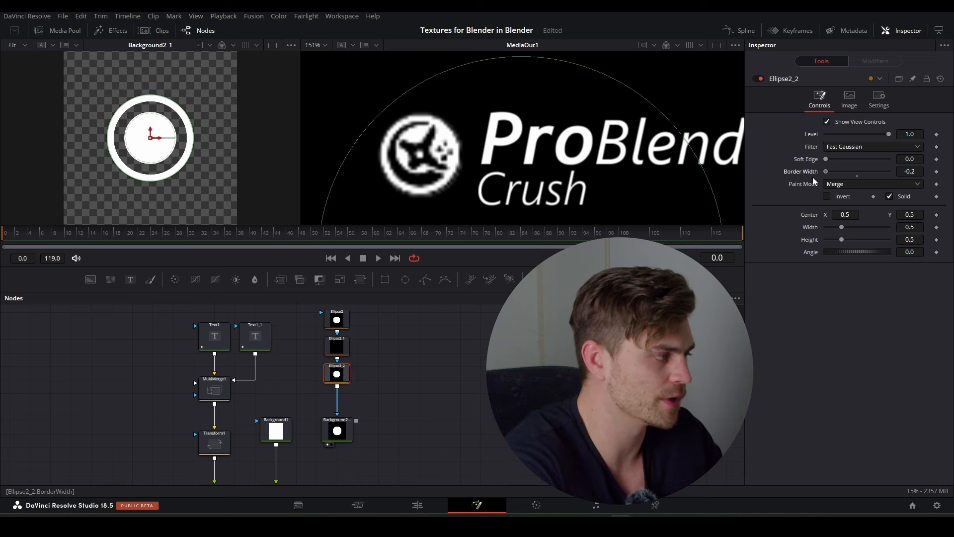
pyautogui.moveTo(150, 141)
pyautogui.mouseDown()
pyautogui.moveTo(161, 138)
pyautogui.moveTo(157, 130)
pyautogui.mouseUp()
pyautogui.moveTo(910, 171); pyautogui.dragTo(917, 171)
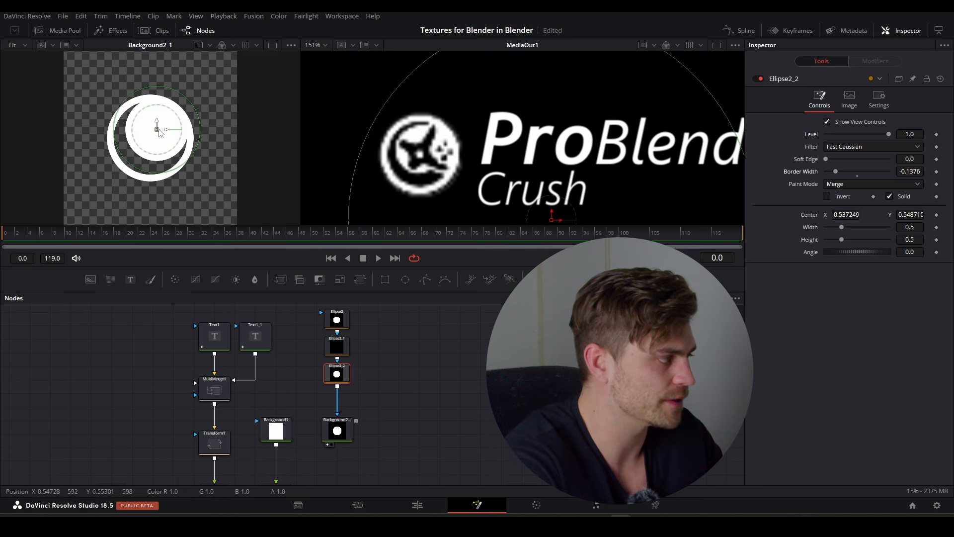
pyautogui.moveTo(159, 129); pyautogui.dragTo(157, 133)
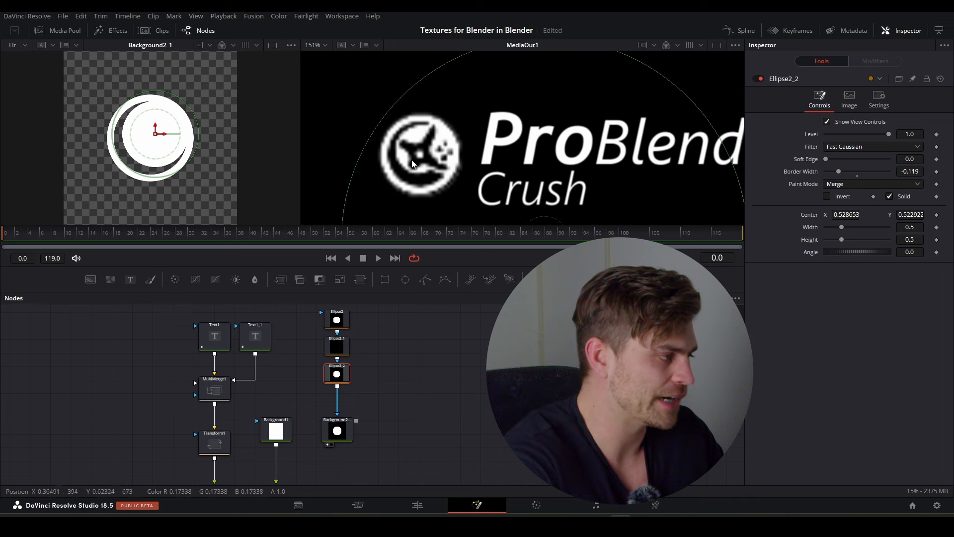
# Trace the logo's blade with a Polygon mask, insert it after Ellipse2_2, subtract it, and enlarge it to about size 4.895
pyautogui.click(425, 279)
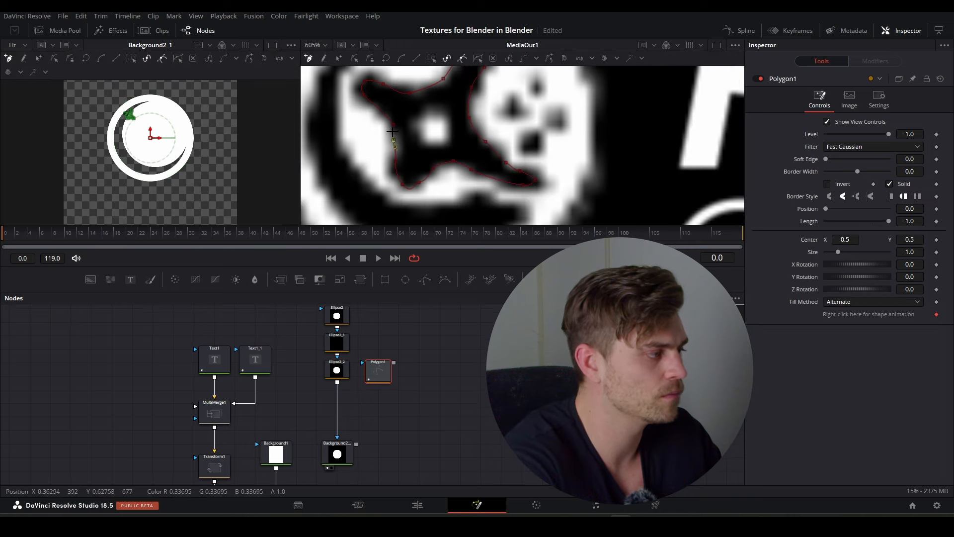
pyautogui.moveTo(378, 370); pyautogui.dragTo(337, 398)
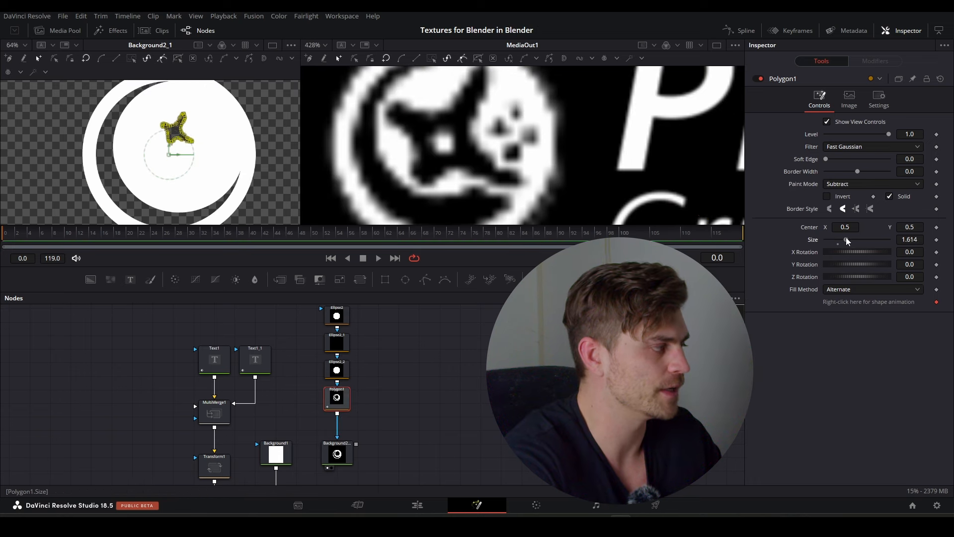
pyautogui.moveTo(846, 237); pyautogui.dragTo(873, 241)
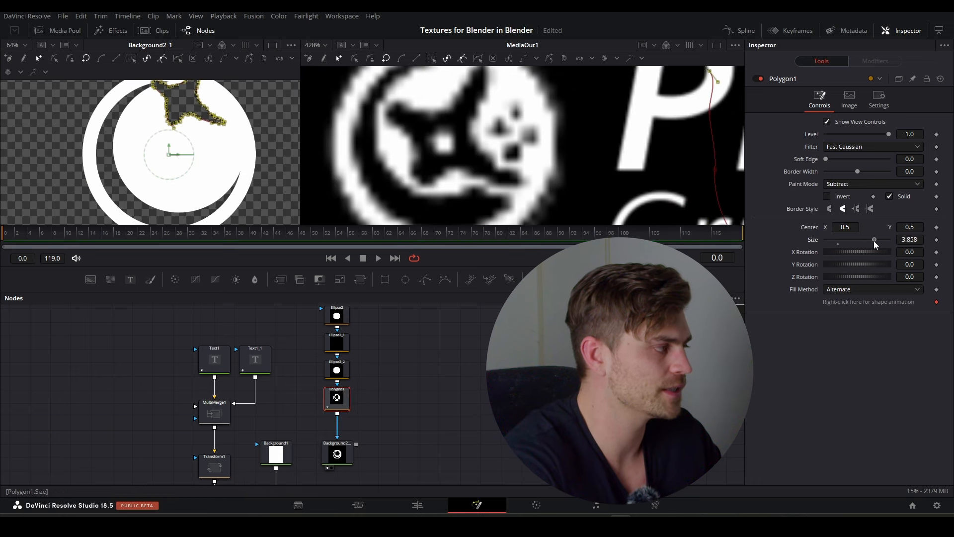
pyautogui.moveTo(875, 240); pyautogui.dragTo(888, 239)
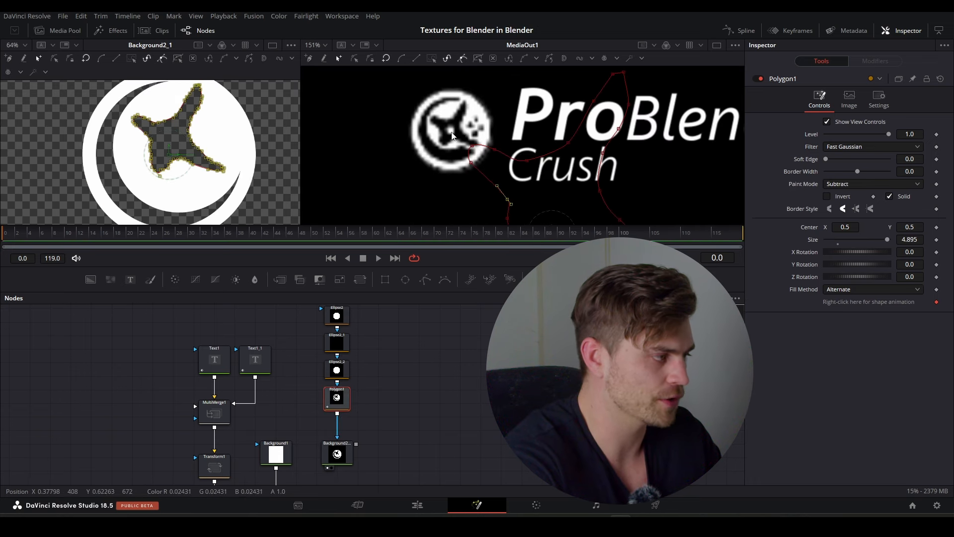
# Paste an ellipse copy after the blade polygon, with Border Width -0.2 and width and height about 0.248, centred on the blade
pyautogui.click(338, 371)
pyautogui.click(338, 454)
pyautogui.hotkey('ctrl', 'v')
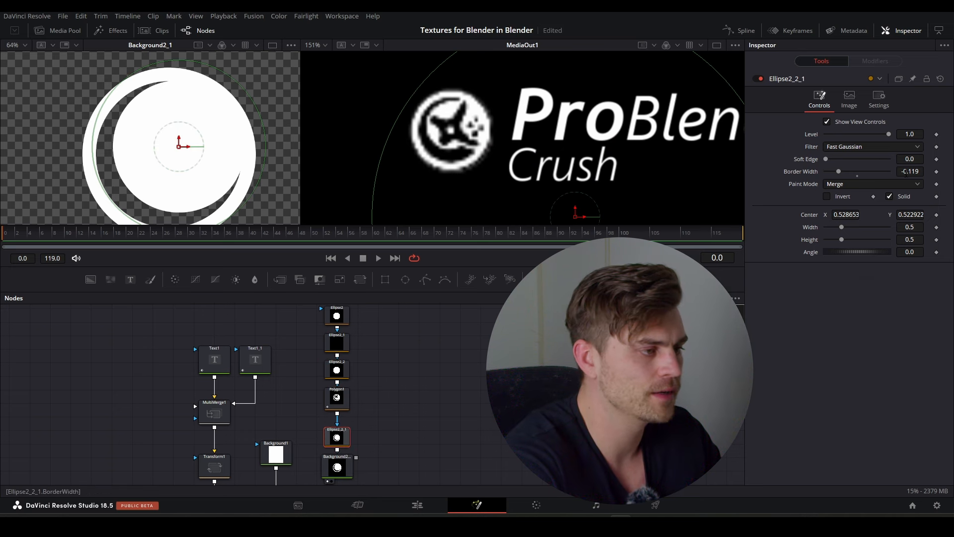
pyautogui.moveTo(904, 171); pyautogui.dragTo(884, 171)
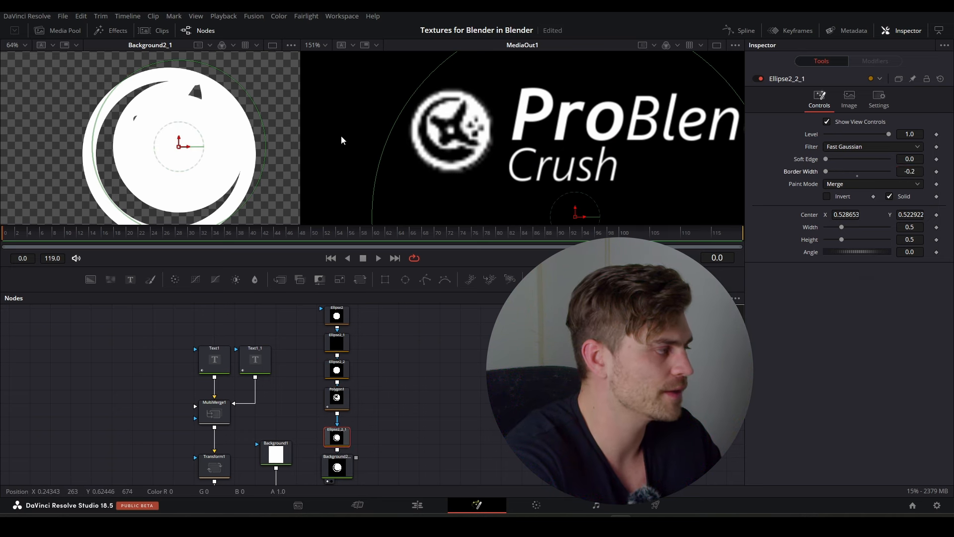
pyautogui.moveTo(257, 172); pyautogui.dragTo(208, 118)
pyautogui.moveTo(180, 147); pyautogui.dragTo(174, 141)
pyautogui.scroll(-2, 173, 141)
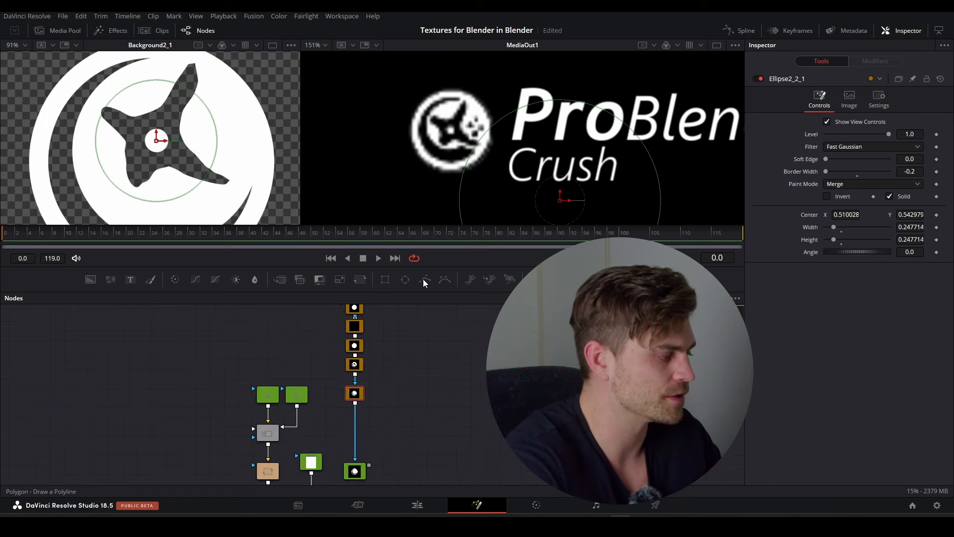
# Add a second Polygon mask in Subtract mode and draw a small angular cutout beside the blade
pyautogui.click(425, 280)
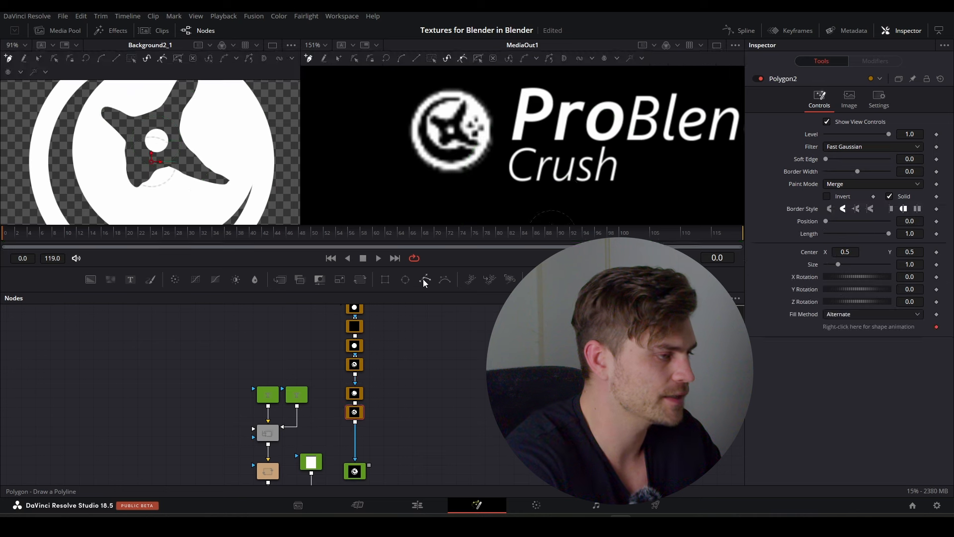
pyautogui.click(884, 186)
pyautogui.click(845, 219)
pyautogui.scroll(2, 201, 128)
pyautogui.click(202, 129)
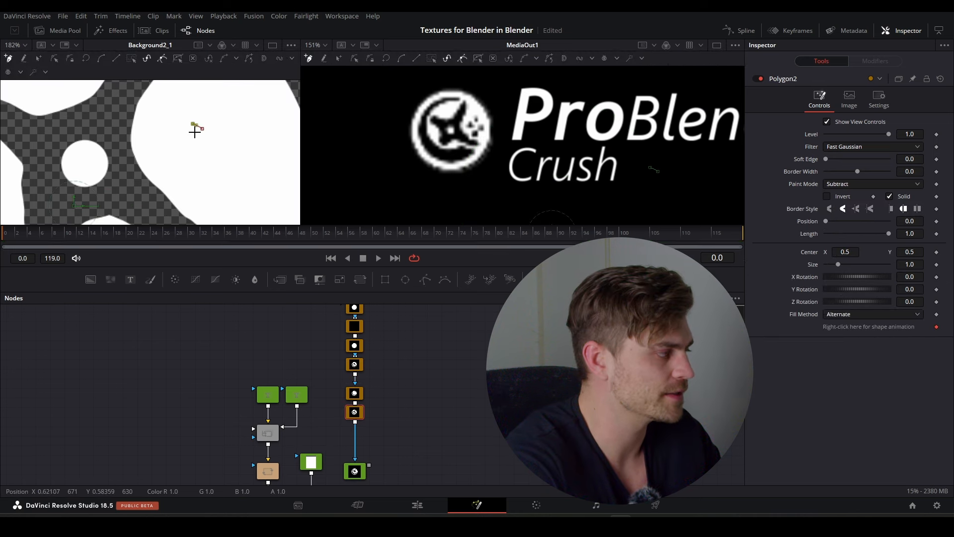
pyautogui.click(202, 129)
# Duplicate the small cutout polygon and position the copy beside the first one
pyautogui.hotkey('ctrl', 'c')
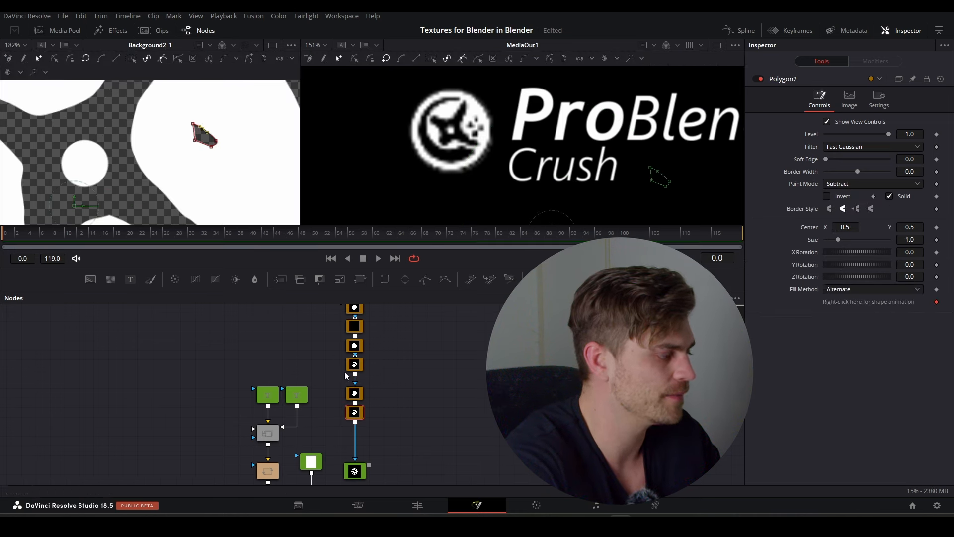
pyautogui.hotkey('ctrl', 'v')
pyautogui.moveTo(232, 107); pyautogui.dragTo(217, 130)
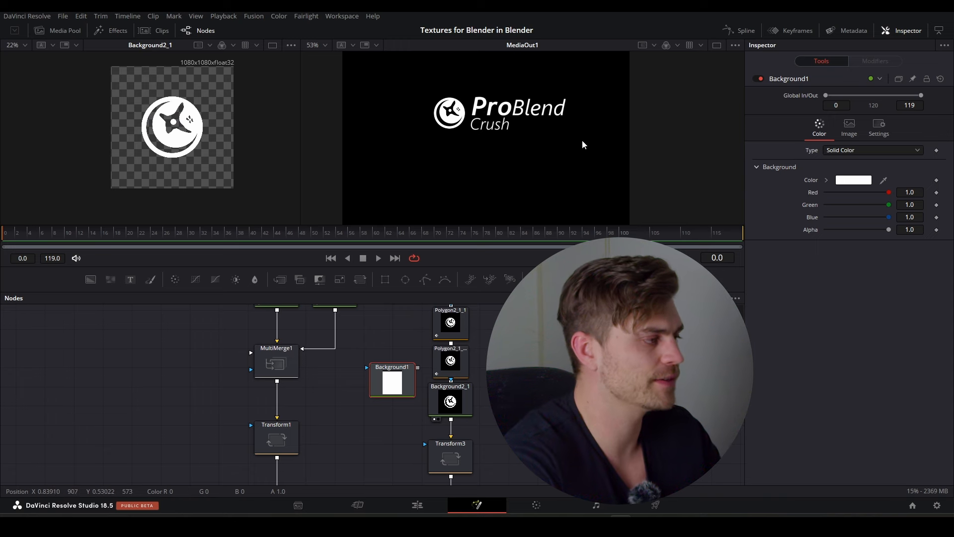
# Add a Text+ node and merge it over the logo composition just before MediaOut1
pyautogui.moveTo(583, 144); pyautogui.dragTo(570, 143, button='middle')
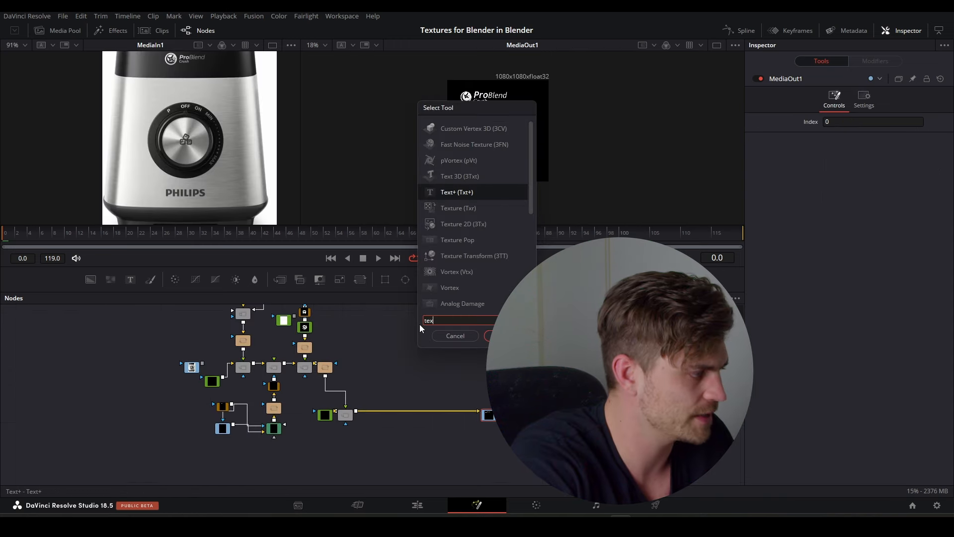
pyautogui.write('text')
pyautogui.press('Return')
pyautogui.moveTo(357, 412); pyautogui.dragTo(359, 411)
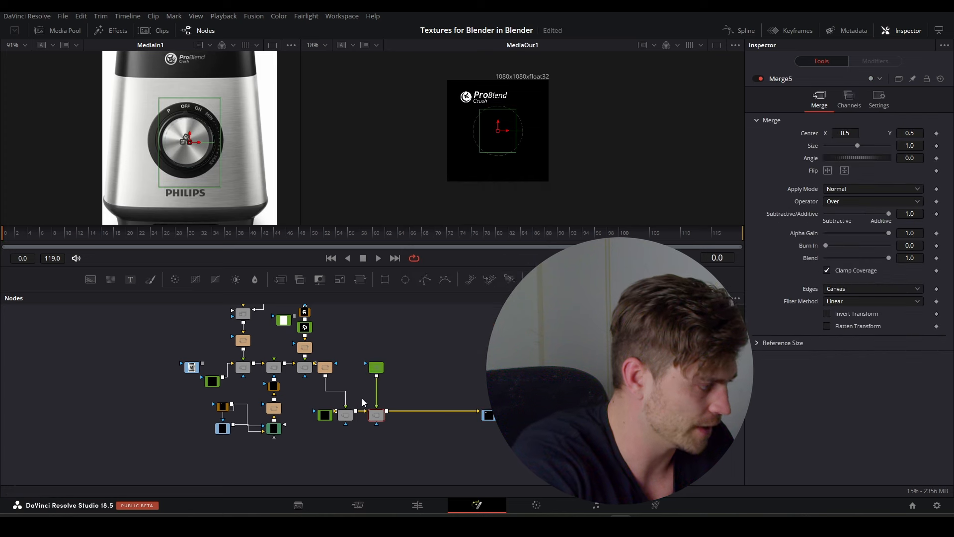
# Set the layout type of the new Text2 node to Circle
pyautogui.click(804, 127)
pyautogui.click(844, 162)
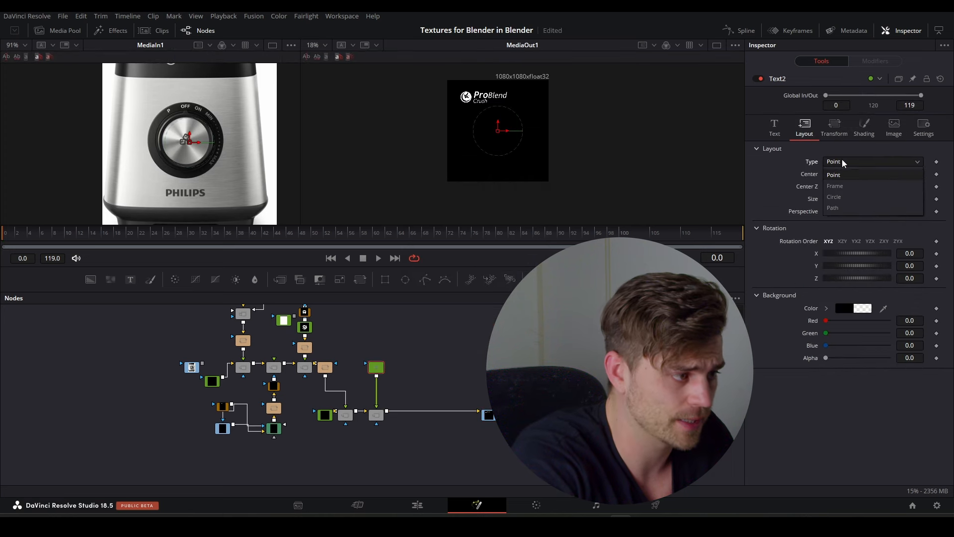
pyautogui.click(839, 197)
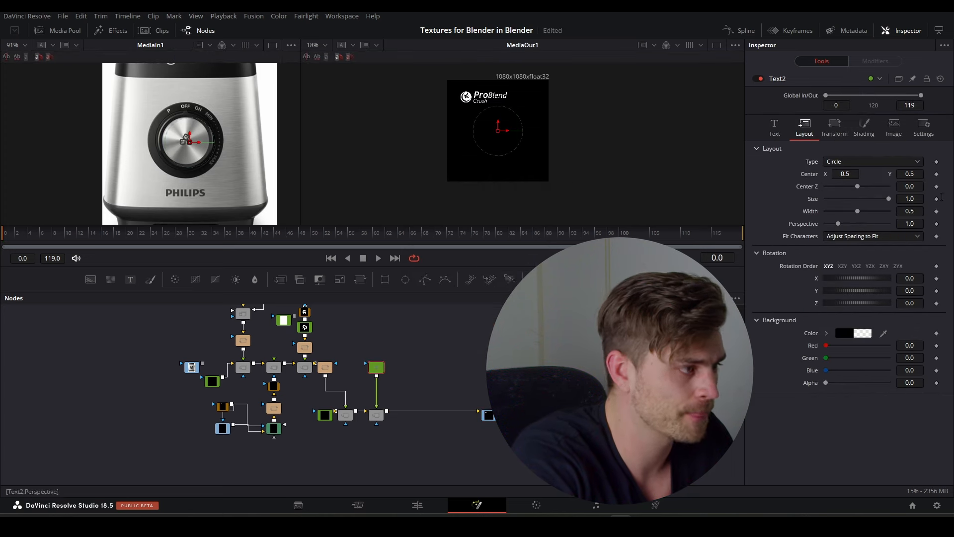
# Enter the dial lettering "P OFF ON MIN", with spaces between the labels, as the content of Text2
pyautogui.click(775, 127)
pyautogui.click(847, 172)
pyautogui.write('P')
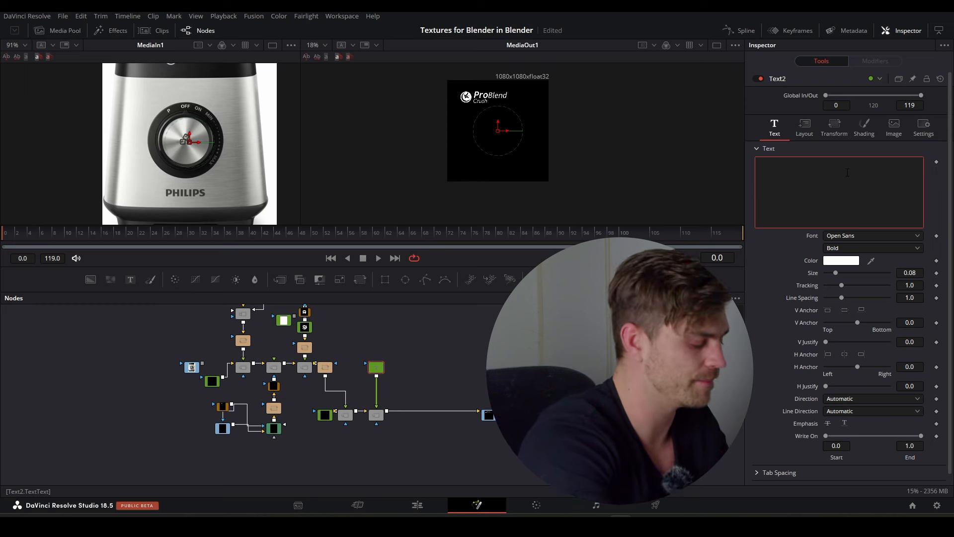
pyautogui.write(' O')
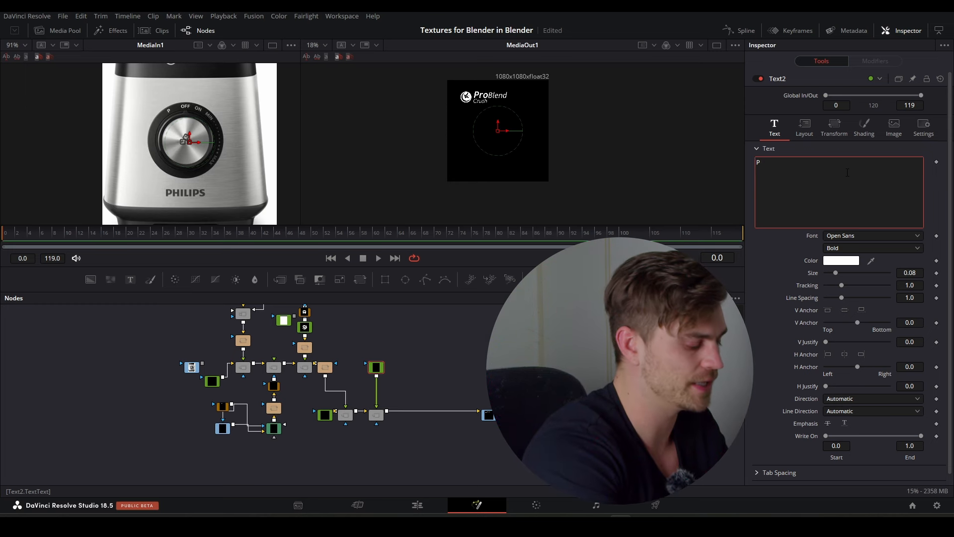
pyautogui.write('FF ON')
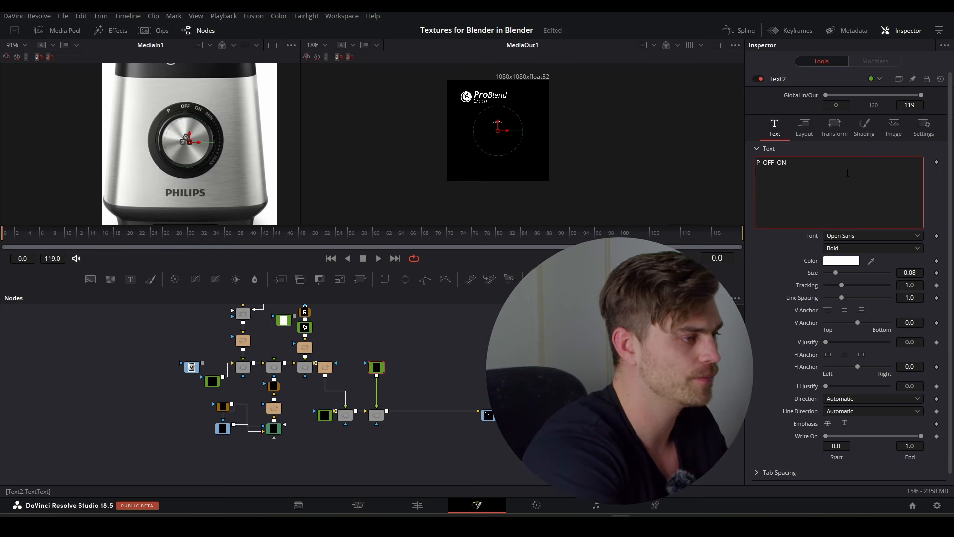
pyautogui.write(' MIN')
# Adjust the dial lettering's text size and set its circular layout width to about 0.748
pyautogui.keyDown('ctrl'); pyautogui.scroll(3, 490, 119); pyautogui.keyUp('ctrl')
pyautogui.moveTo(836, 273); pyautogui.dragTo(839, 273)
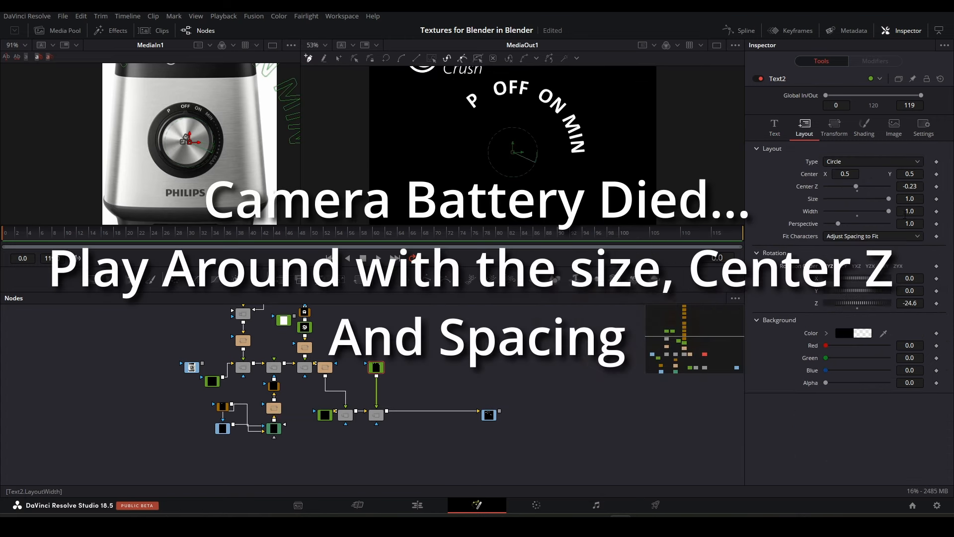
pyautogui.moveTo(906, 214); pyautogui.dragTo(844, 214)
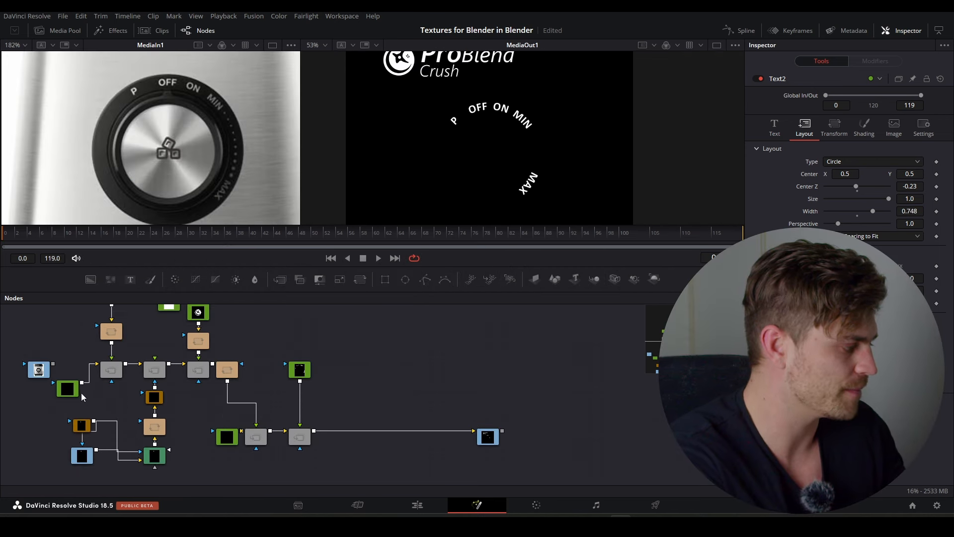
# Paste a copy of the black Background2 node beside Text2 and change its color to white
pyautogui.click(73, 394)
pyautogui.hotkey('ctrl', 'c')
pyautogui.hotkey('ctrl', 'v')
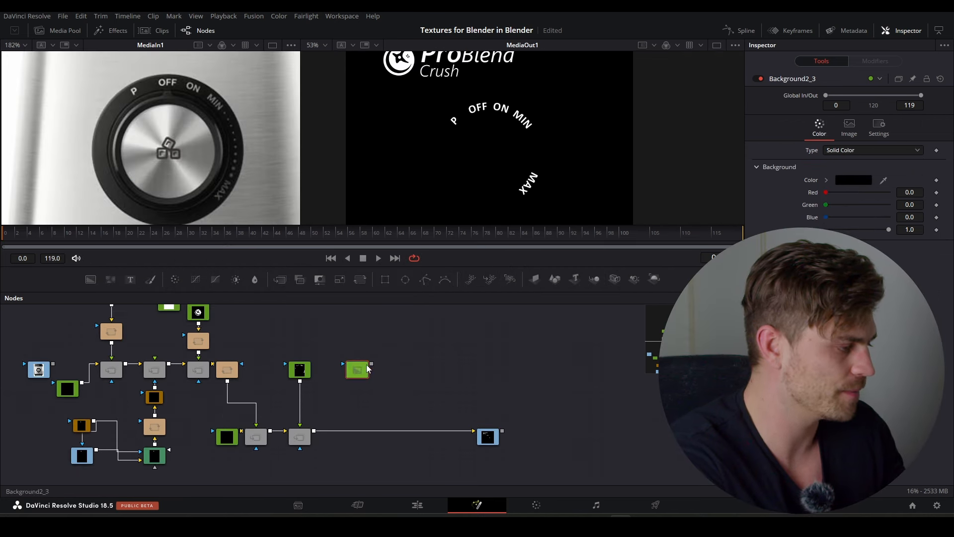
pyautogui.click(853, 180)
pyautogui.click(454, 246)
pyautogui.click(574, 351)
# Merge the white background before MediaOut1 and mask it with an ellipse about 0.015 wide and high, placed just below MIN
pyautogui.moveTo(371, 363)
pyautogui.mouseDown()
pyautogui.moveTo(313, 431)
pyautogui.moveTo(357, 361)
pyautogui.mouseUp()
pyautogui.moveTo(398, 342); pyautogui.dragTo(383, 364, button='middle')
pyautogui.click(403, 279)
pyautogui.moveTo(541, 202); pyautogui.dragTo(617, 91)
pyautogui.keyDown('ctrl'); pyautogui.scroll(5, 492, 157); pyautogui.keyUp('ctrl')
pyautogui.moveTo(619, 93); pyautogui.dragTo(537, 192, button='middle')
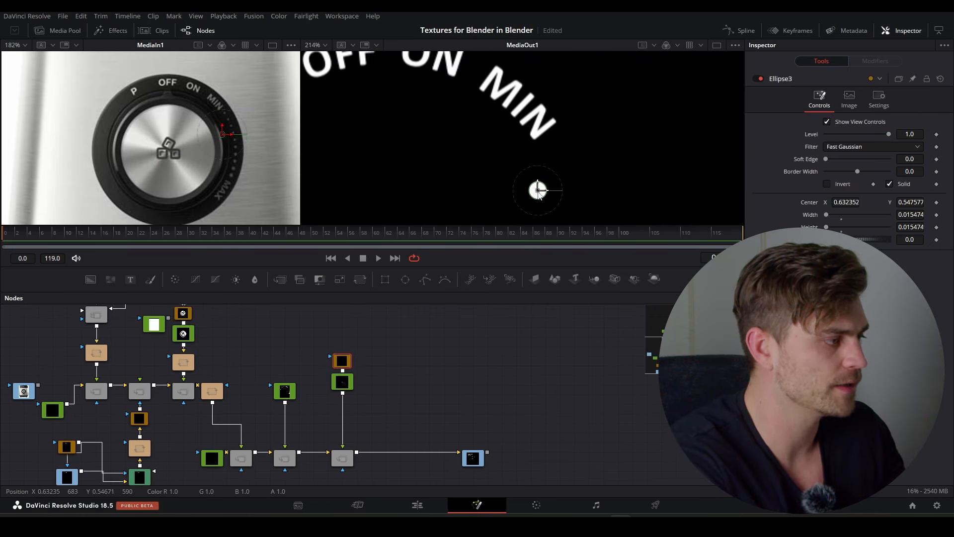
# Duplicate the white dot with a Duplicate node set to 10 copies, adjusting center, size about 1.051 and angle about -18.4 to follow the dial arc
pyautogui.hotkey('shift', 'space')
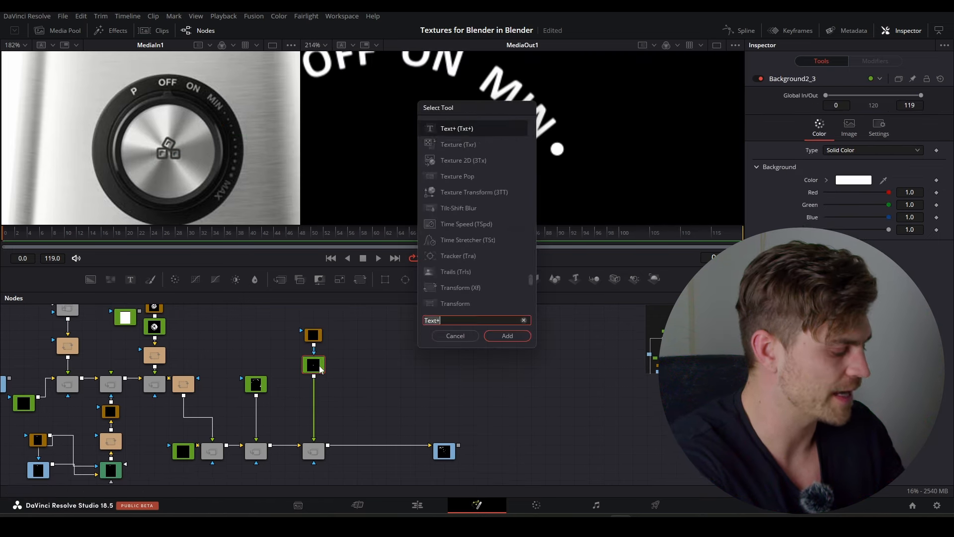
pyautogui.write('dub')
pyautogui.write('10')
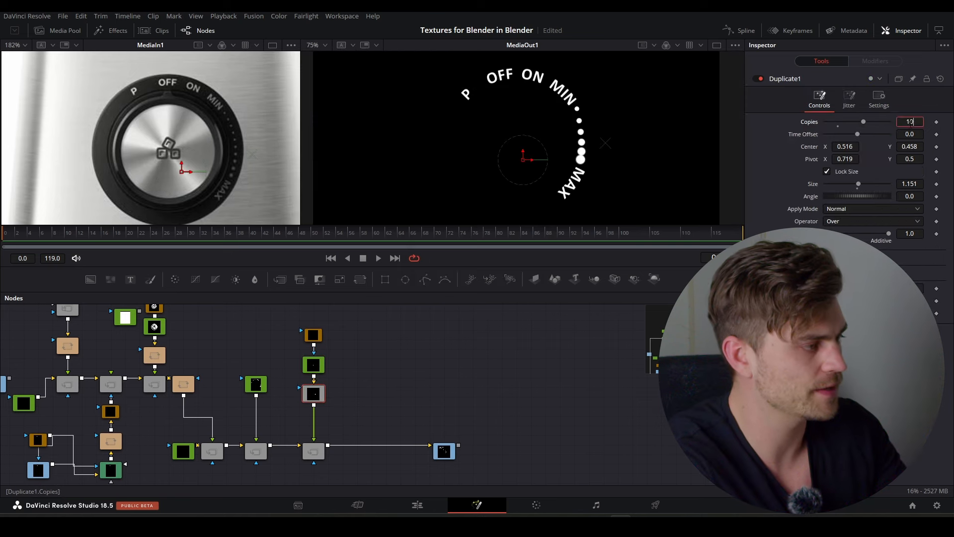
pyautogui.press('Return')
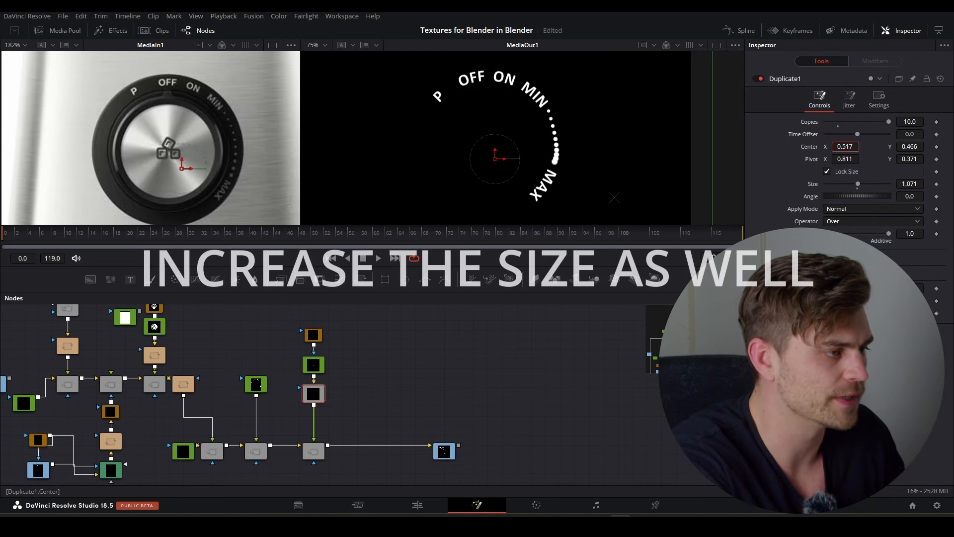
pyautogui.moveTo(907, 148); pyautogui.dragTo(907, 159)
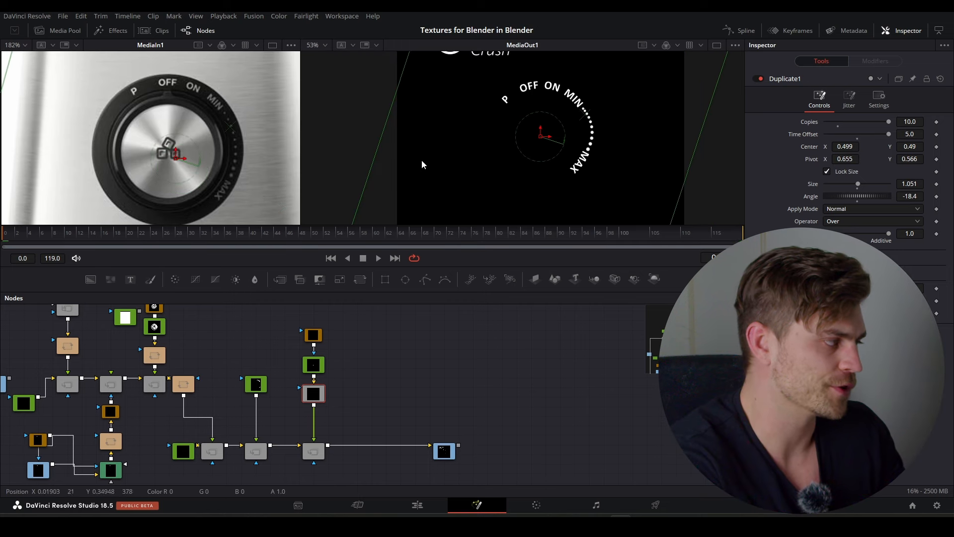
# Paste a copy of the dot's white background node beside it and merge it into the chain before MediaOut1
pyautogui.moveTo(557, 145); pyautogui.dragTo(552, 152, button='middle')
pyautogui.keyDown('ctrl'); pyautogui.scroll(2, 147, 157); pyautogui.keyUp('ctrl')
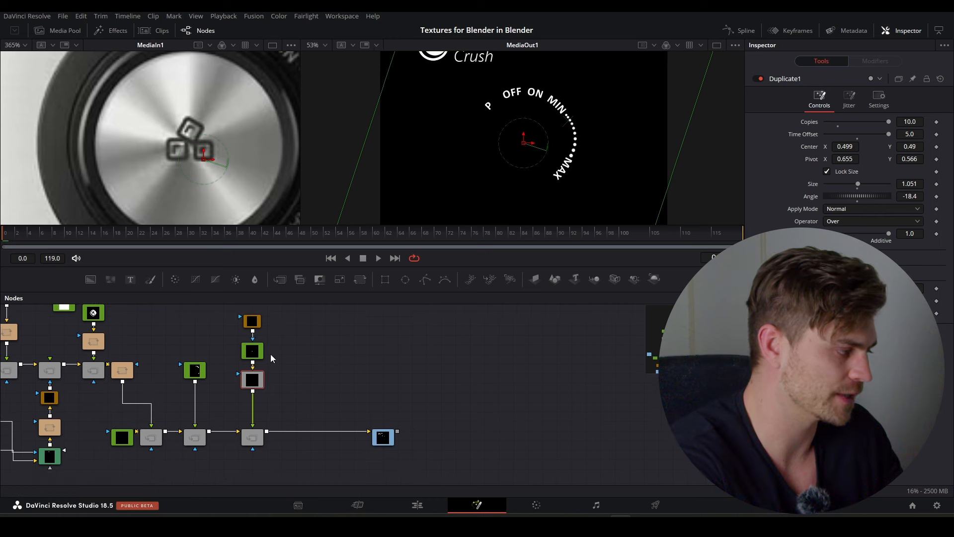
pyautogui.click(253, 353)
pyautogui.hotkey('ctrl', 'c')
pyautogui.click(301, 352)
pyautogui.hotkey('ctrl', 'v')
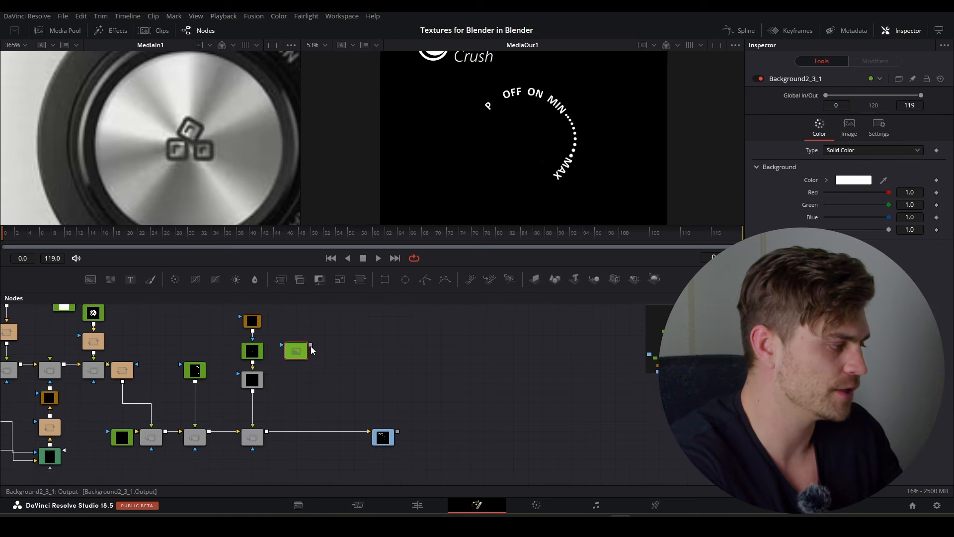
pyautogui.moveTo(310, 345); pyautogui.dragTo(267, 432)
pyautogui.moveTo(318, 343); pyautogui.dragTo(328, 390, button='middle')
pyautogui.click(307, 398)
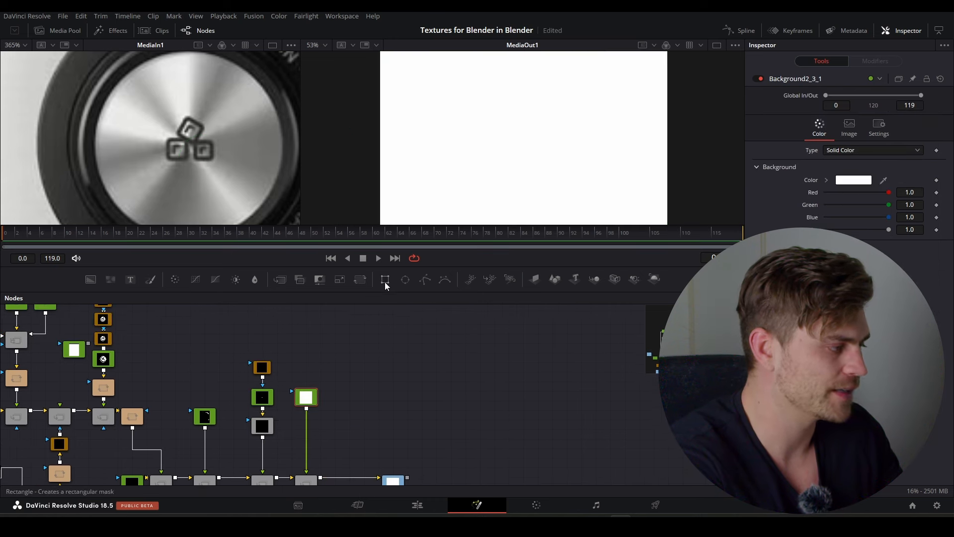
# Mask the new white background with a centered square about 0.102 wide and high, with a corner radius of about 0.339
pyautogui.click(386, 280)
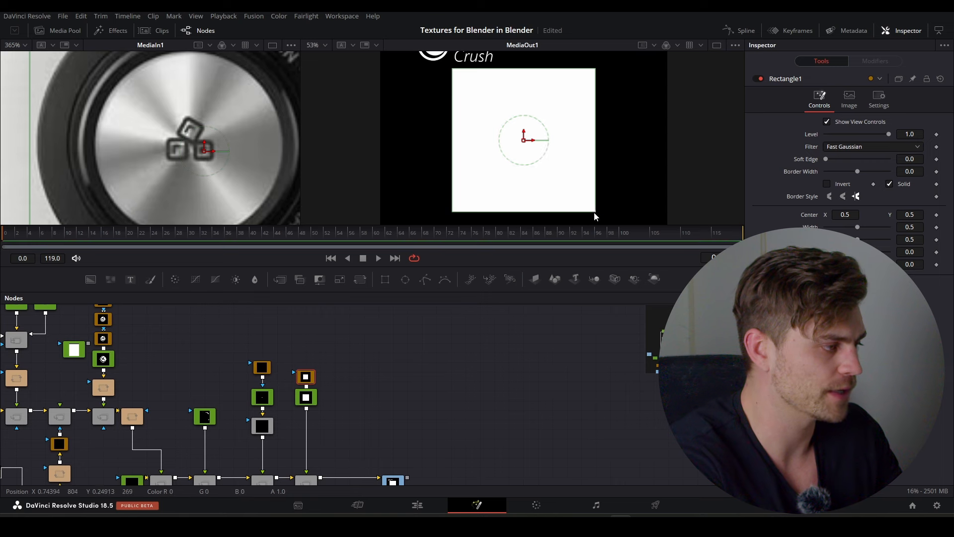
pyautogui.moveTo(596, 216); pyautogui.dragTo(539, 155)
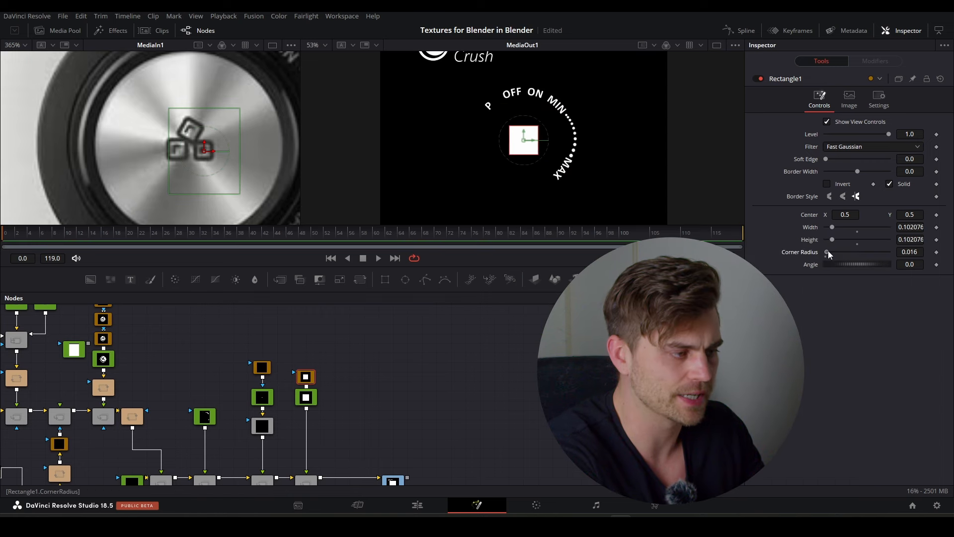
pyautogui.moveTo(828, 252); pyautogui.dragTo(848, 252)
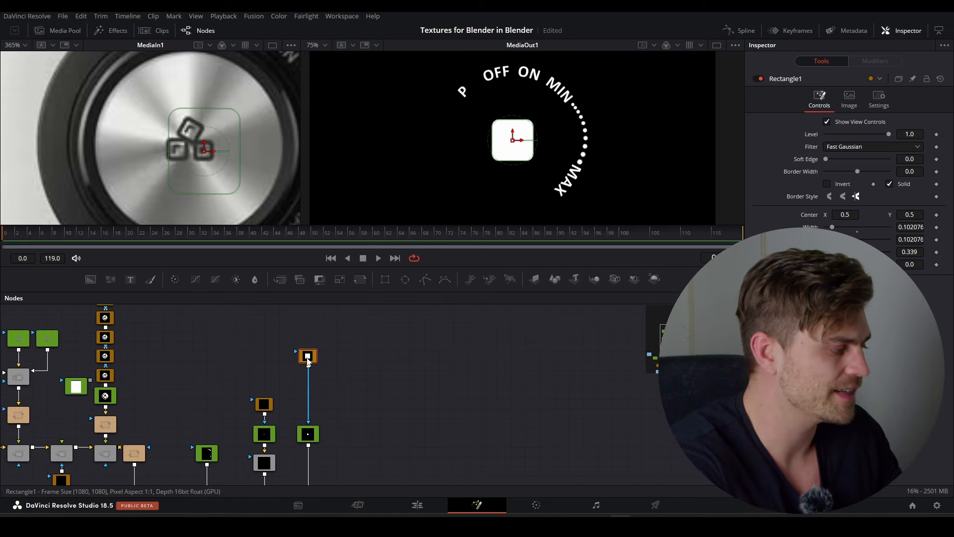
# Paste a copy of the rectangle mask, set its paint mode to Subtract and its border width to about -0.016 to leave a rounded outline
pyautogui.hotkey('ctrl', 'v')
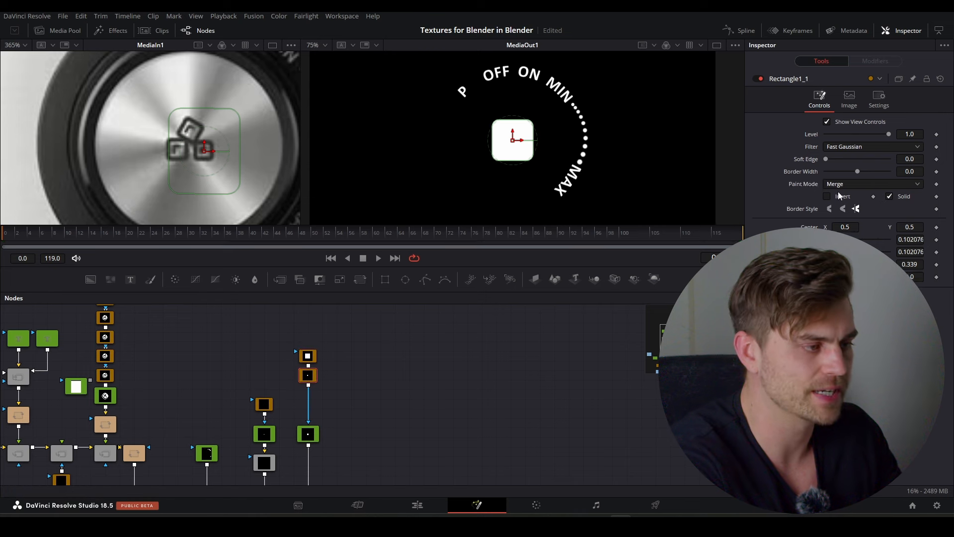
pyautogui.click(845, 185)
pyautogui.click(851, 218)
pyautogui.moveTo(858, 171); pyautogui.dragTo(855, 171)
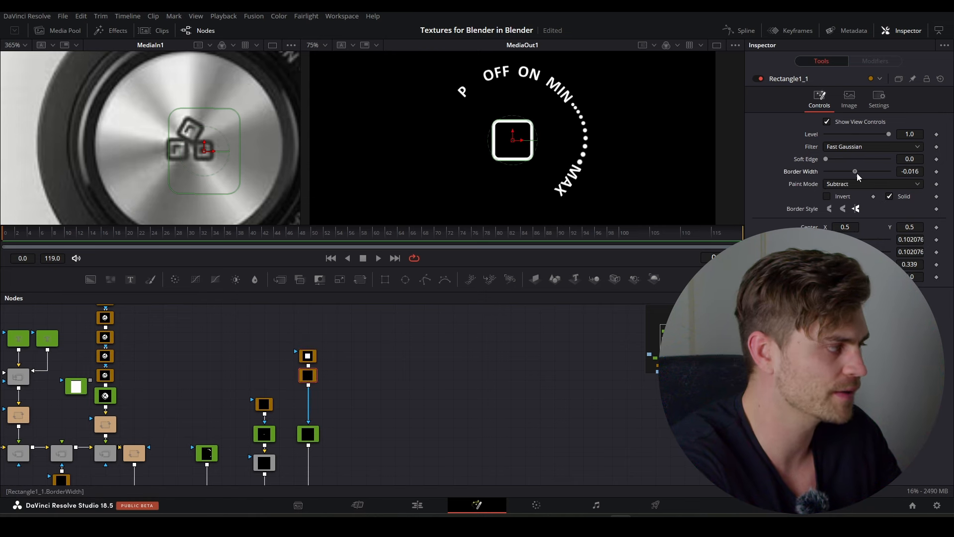
# Paste another copy of the original rectangle below the subtracting mask and set its border width to about -0.0508 for a smaller inner square
pyautogui.keyDown('ctrl'); pyautogui.scroll(3, 328, 355); pyautogui.keyUp('ctrl')
pyautogui.click(299, 351)
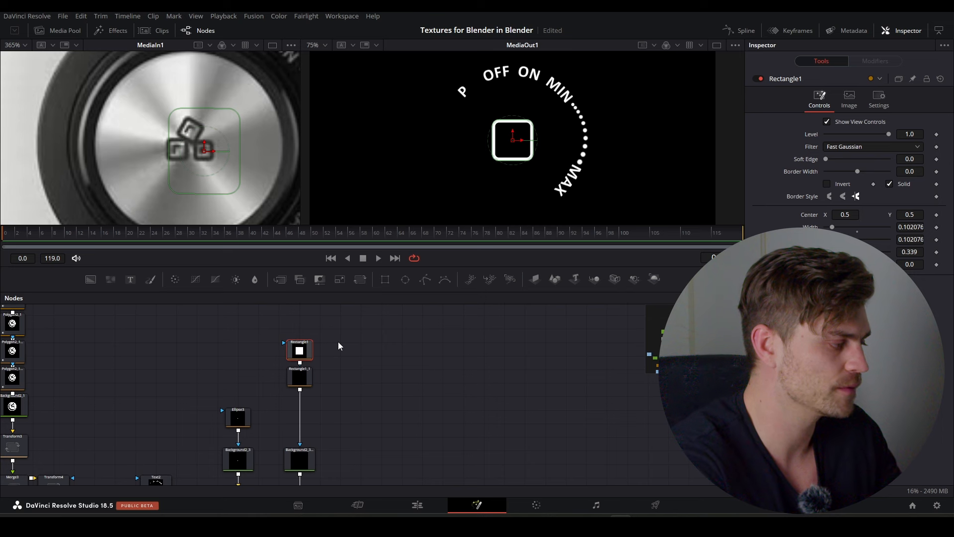
pyautogui.click(308, 373)
pyautogui.hotkey('ctrl', 'v')
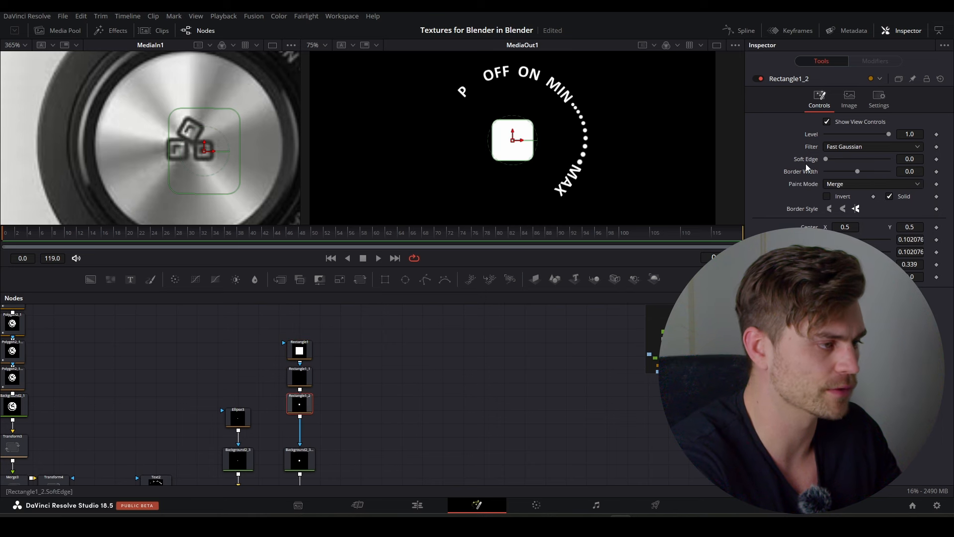
pyautogui.moveTo(857, 171); pyautogui.dragTo(849, 171)
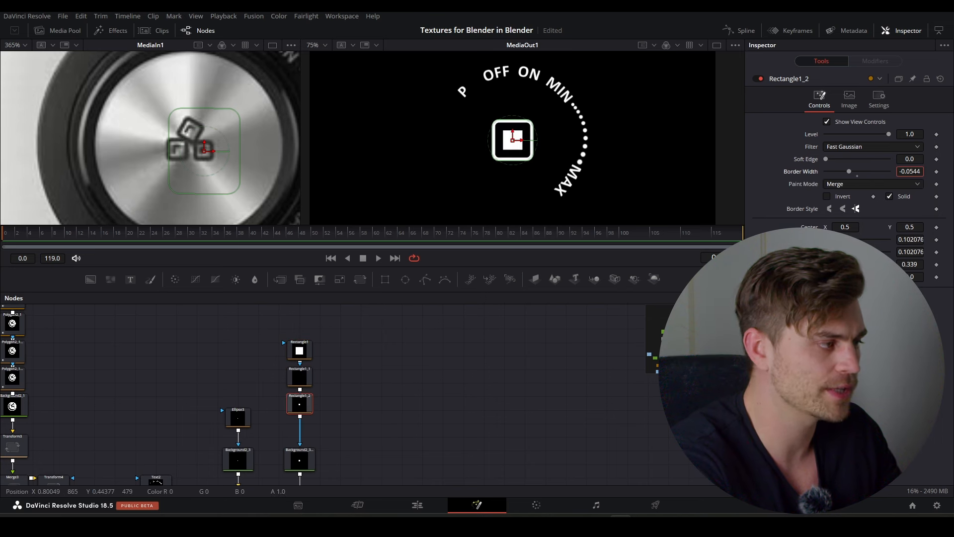
pyautogui.moveTo(910, 172); pyautogui.dragTo(922, 172)
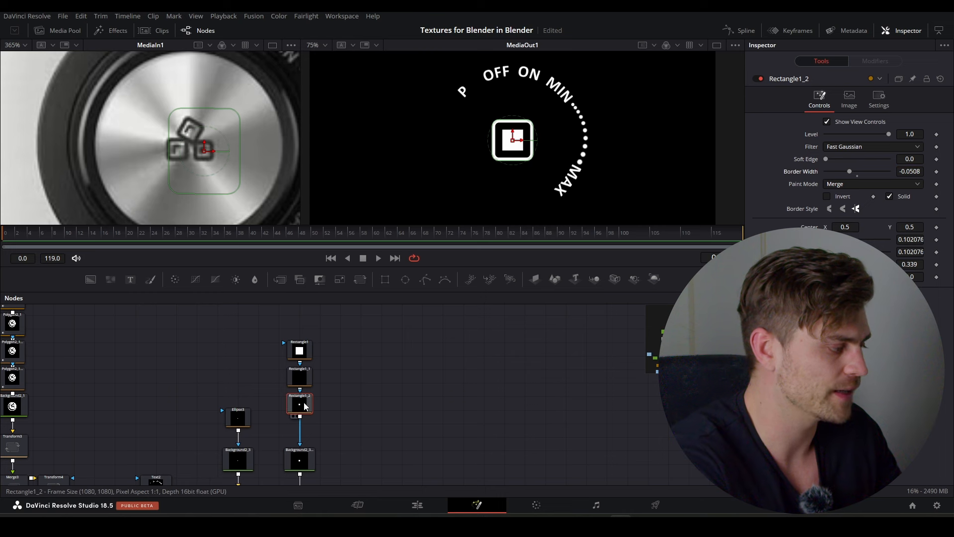
# Paste a copy of the inner square mask, set it to Subtract and offset it slightly so an L-shaped corner remains
pyautogui.hotkey('ctrl', 'c')
pyautogui.hotkey('ctrl', 'v')
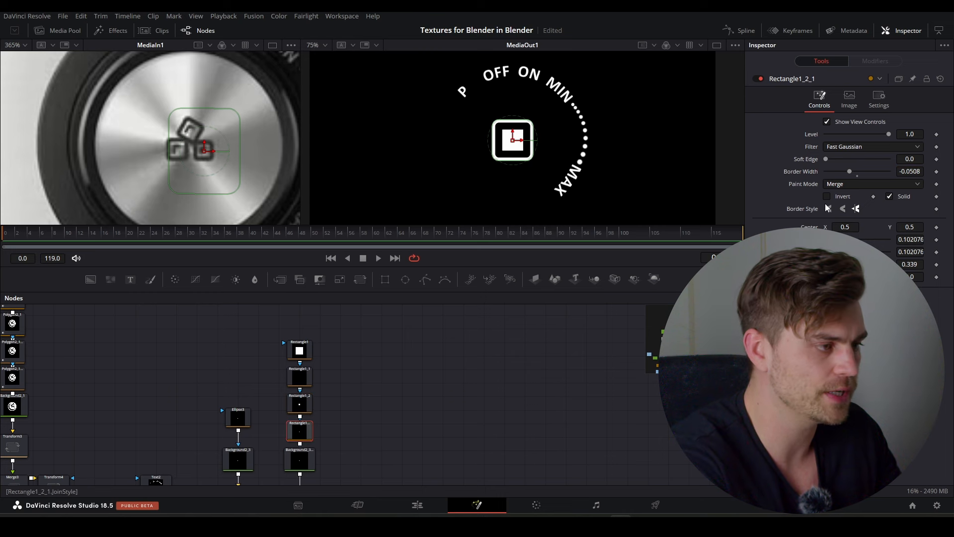
pyautogui.click(855, 184)
pyautogui.click(853, 221)
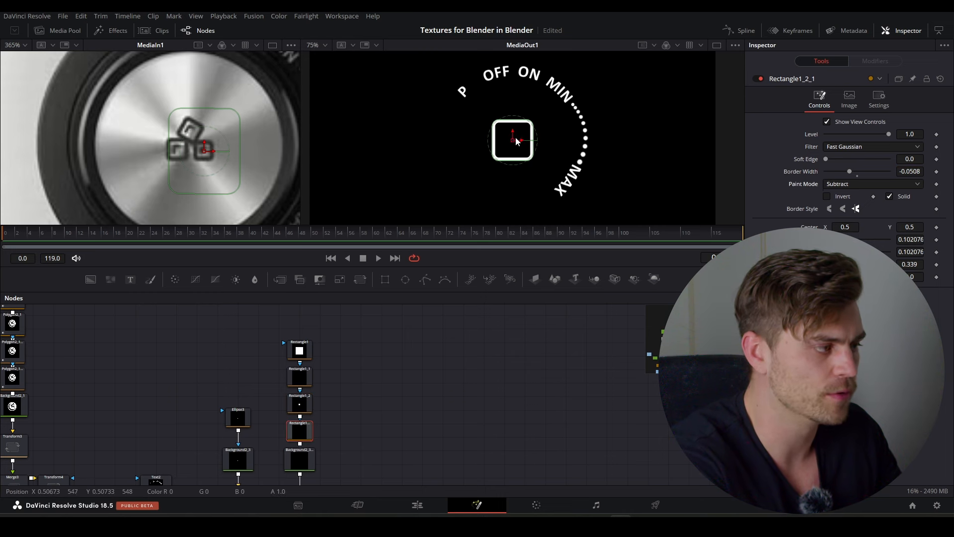
pyautogui.moveTo(517, 143); pyautogui.dragTo(518, 145)
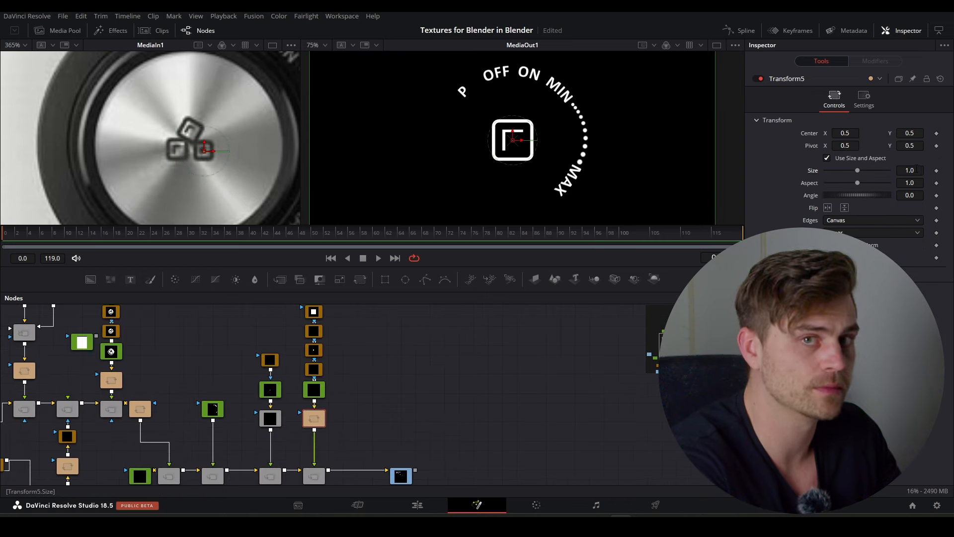
# Scale the cube icon to about 0.507 and paste copies of its node chain, merging the first copy and shifting it beside the original
pyautogui.moveTo(916, 170); pyautogui.dragTo(888, 170)
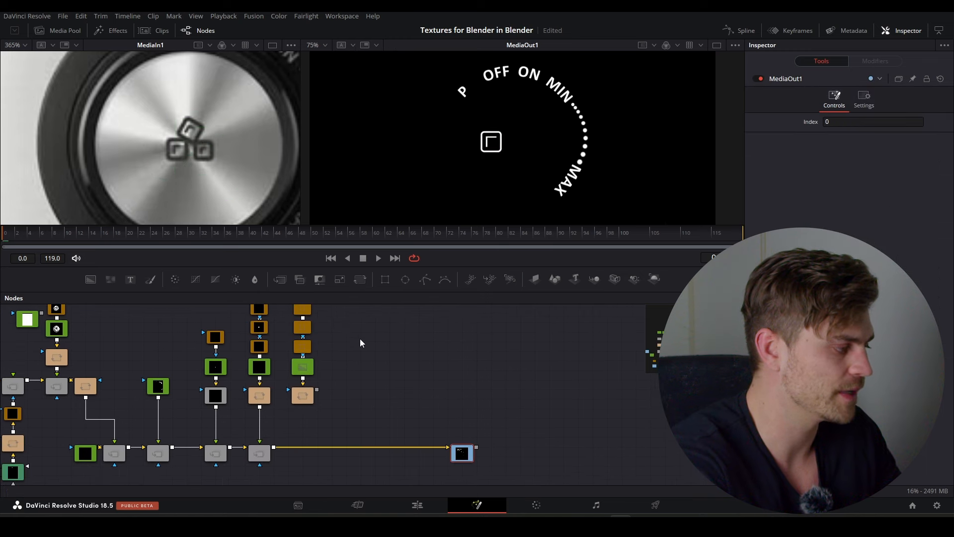
pyautogui.click(366, 394)
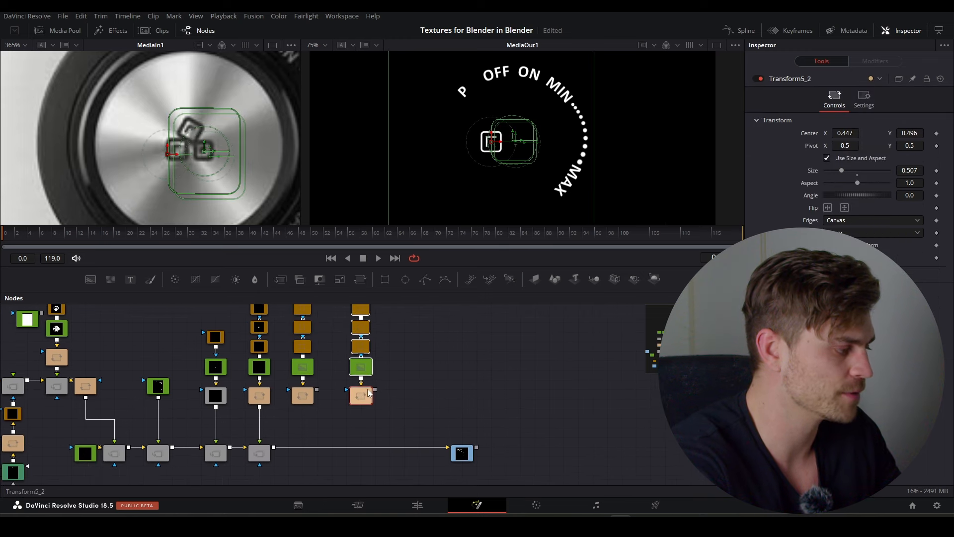
pyautogui.moveTo(316, 390); pyautogui.dragTo(274, 448)
pyautogui.click(303, 396)
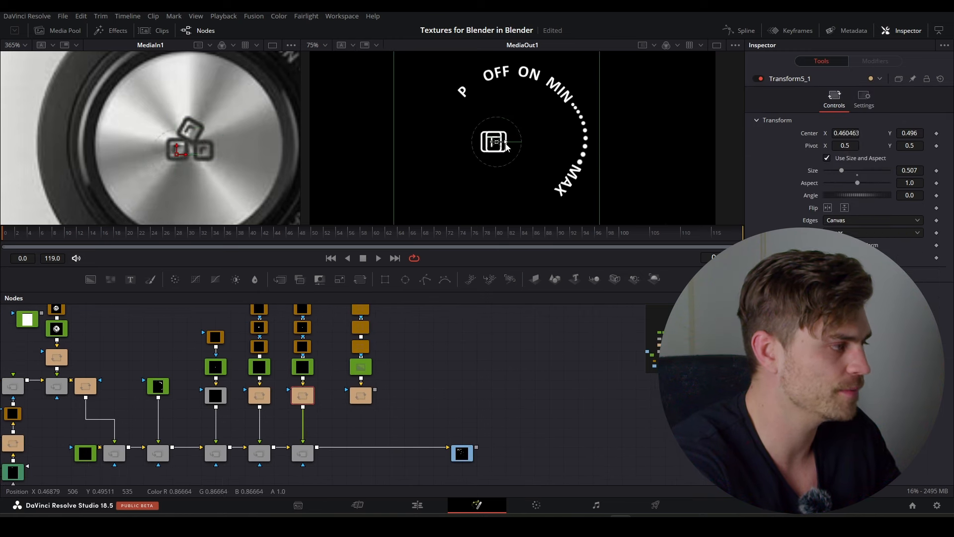
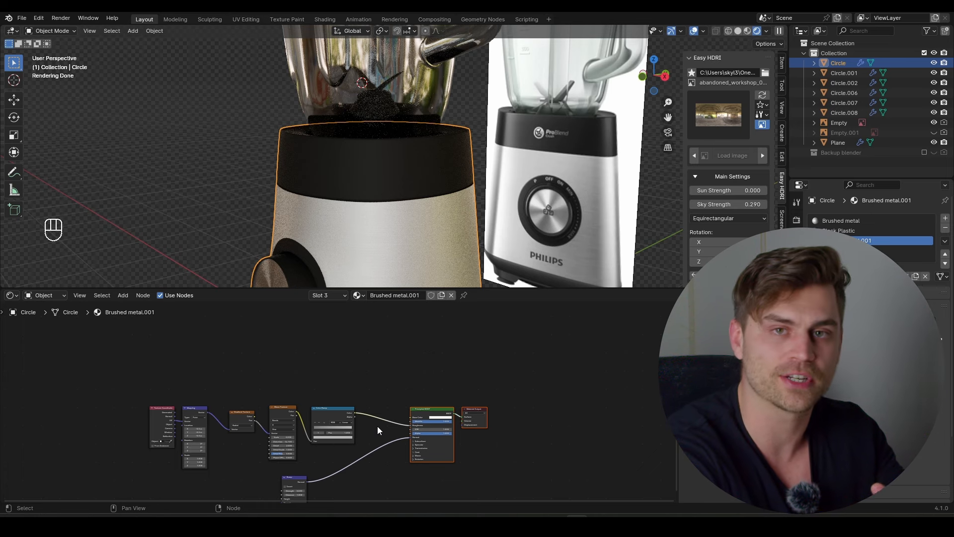
# In Blender, add a second Principled BSDF above the existing one in the Brushed metal.001 material and move the Material Output farther away from the shaders
pyautogui.press('x')
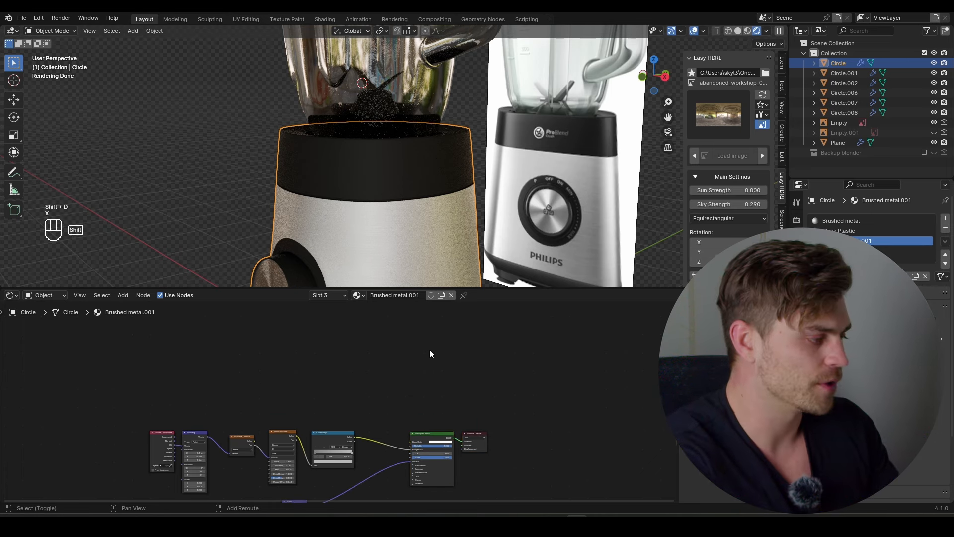
pyautogui.hotkey('shift', 'a')
pyautogui.write('prin')
pyautogui.press('Return')
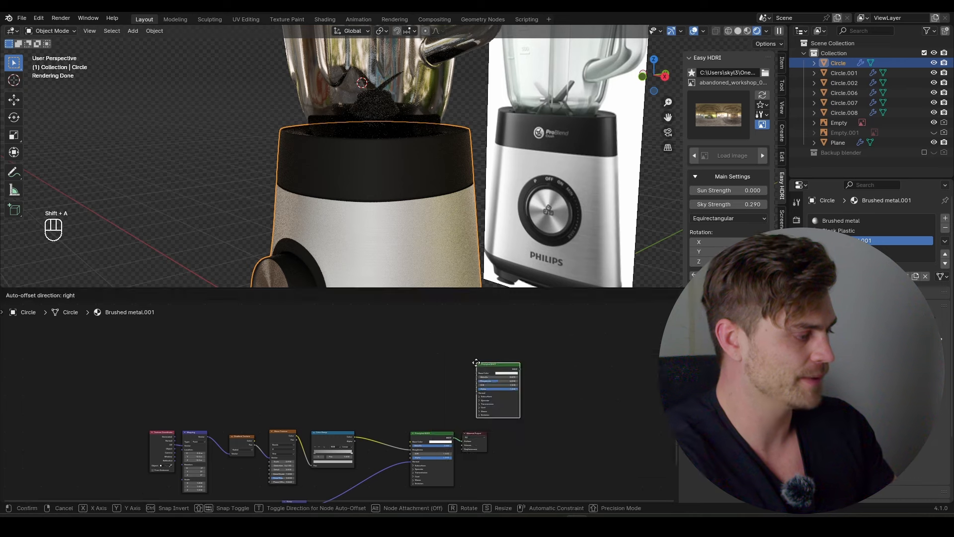
pyautogui.click(408, 326)
pyautogui.click(481, 433)
pyautogui.press('g')
pyautogui.click(607, 427)
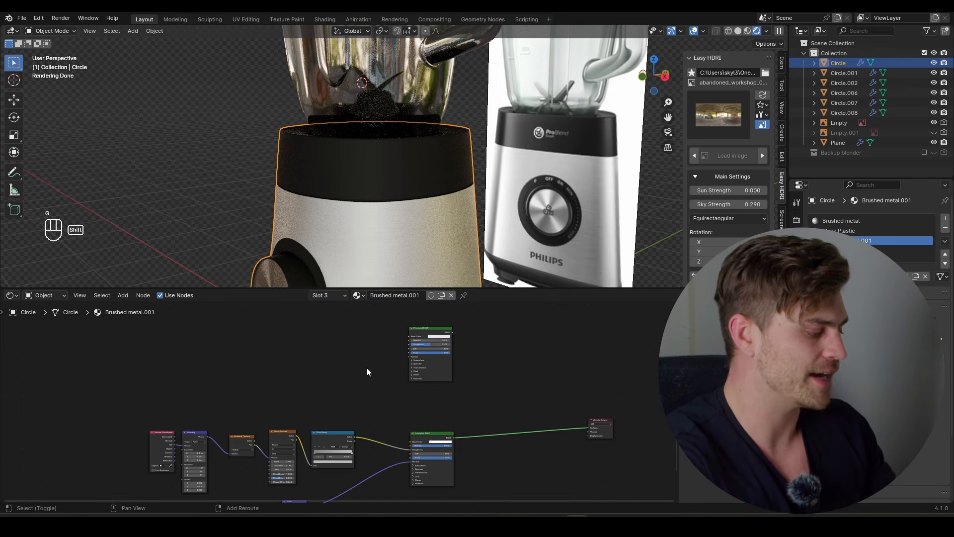
# Add an Image Texture node before the new Principled BSDF and load Blender Textures.png into it
pyautogui.hotkey('shift', 'a')
pyautogui.write('ima')
pyautogui.press('Return')
pyautogui.click(371, 378)
pyautogui.scroll(4, 348, 378)
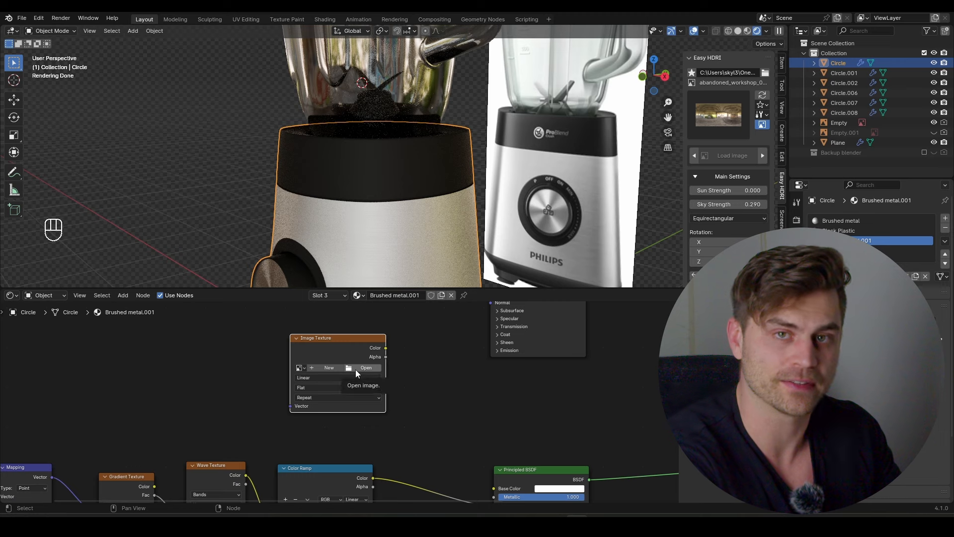
pyautogui.click(356, 369)
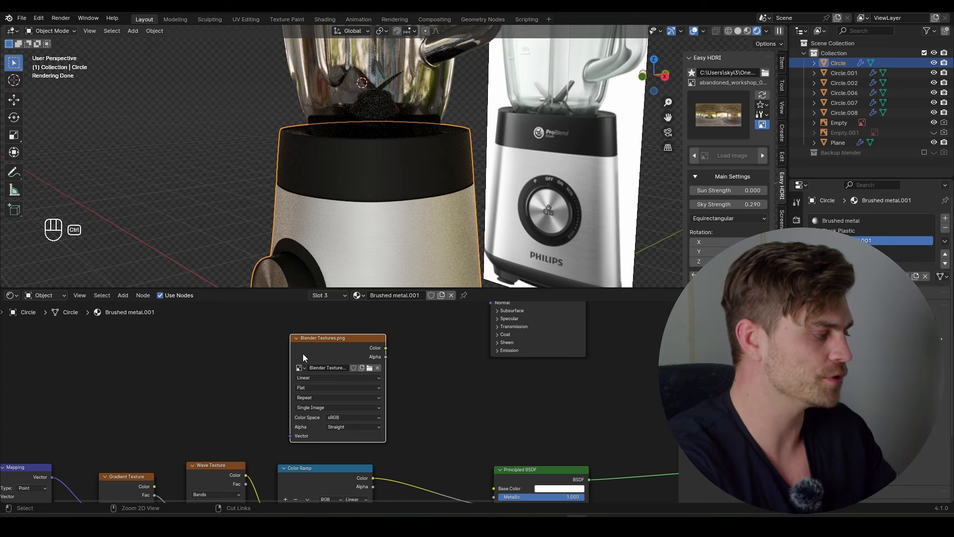
# Add mapping nodes to the image texture, delete the Texture Coordinate node and reposition the remaining Mapping node
pyautogui.hotkey('ctrl', 't')
pyautogui.click(169, 359)
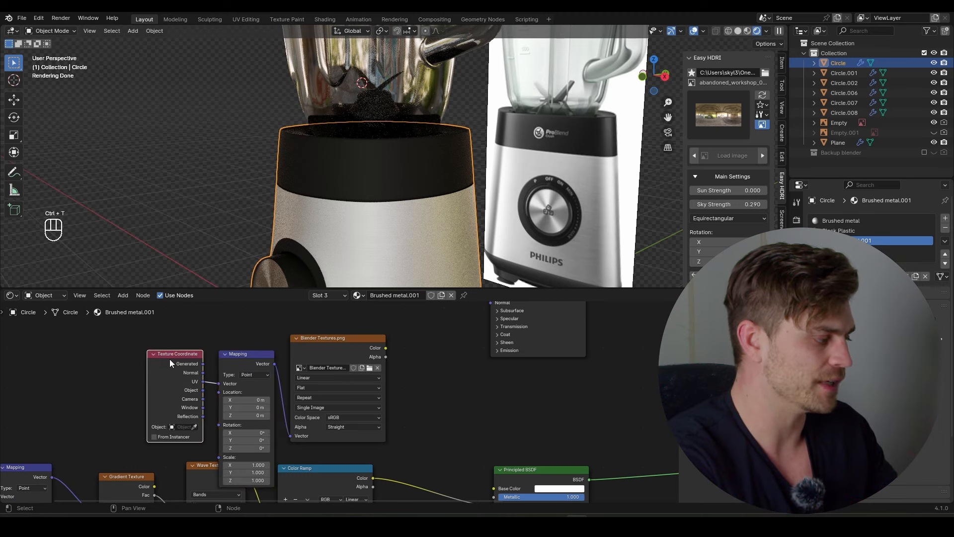
pyautogui.press('x')
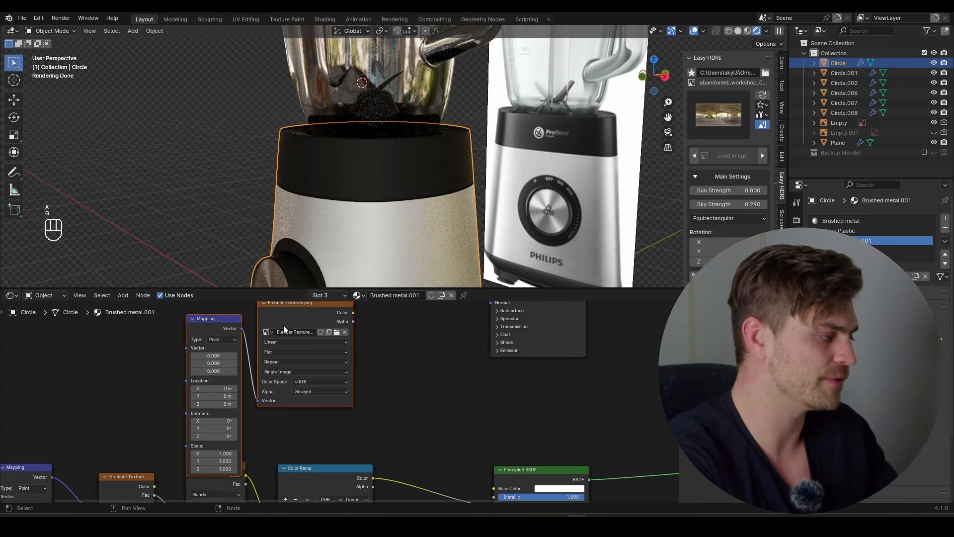
pyautogui.scroll(-3, 283, 325)
pyautogui.press('g')
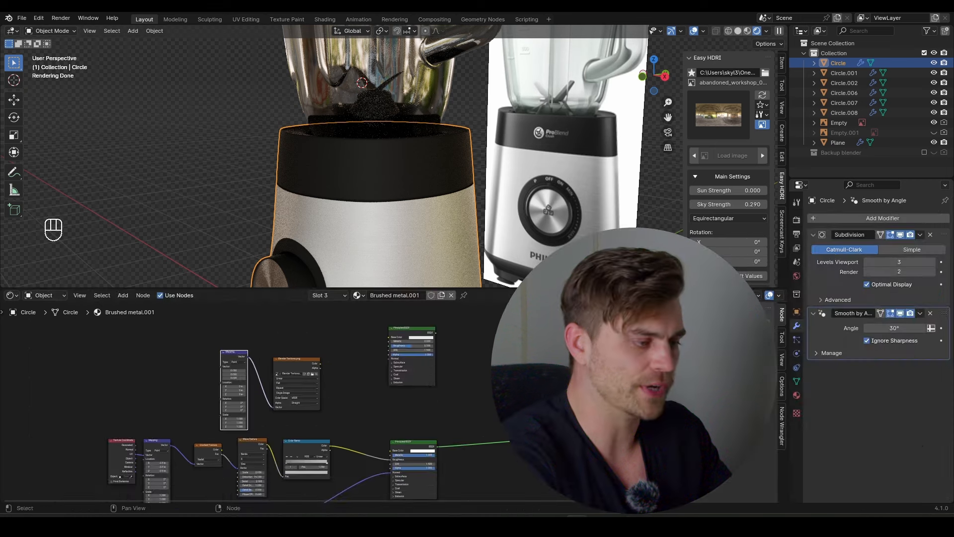
# Add a second UV map to the Circle mesh
pyautogui.click(797, 381)
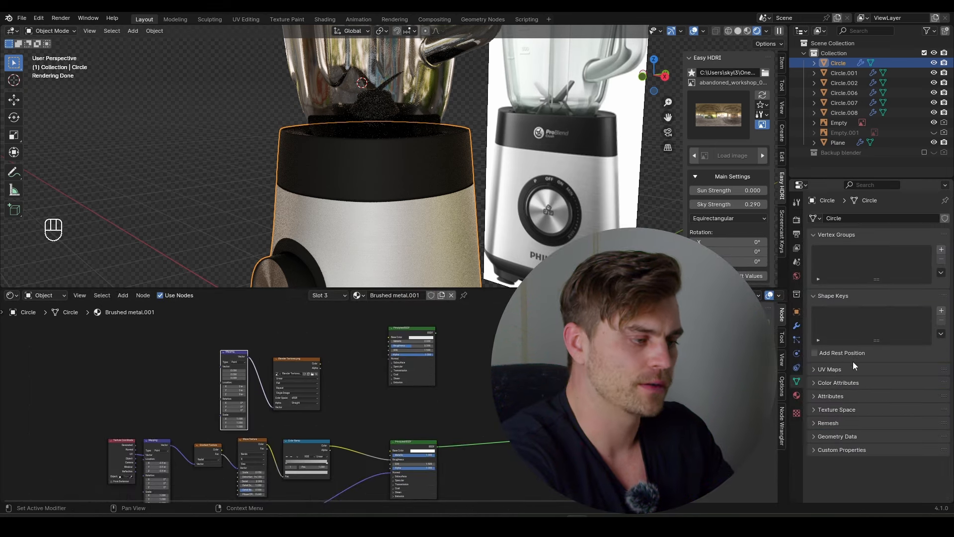
pyautogui.click(941, 384)
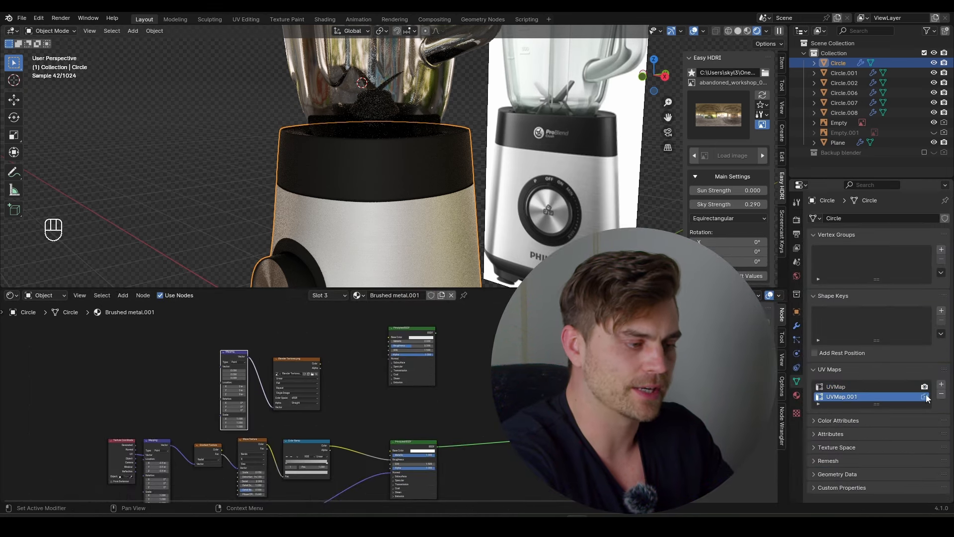
# Make the second UV map the active one for rendering and rename it Text
pyautogui.click(925, 397)
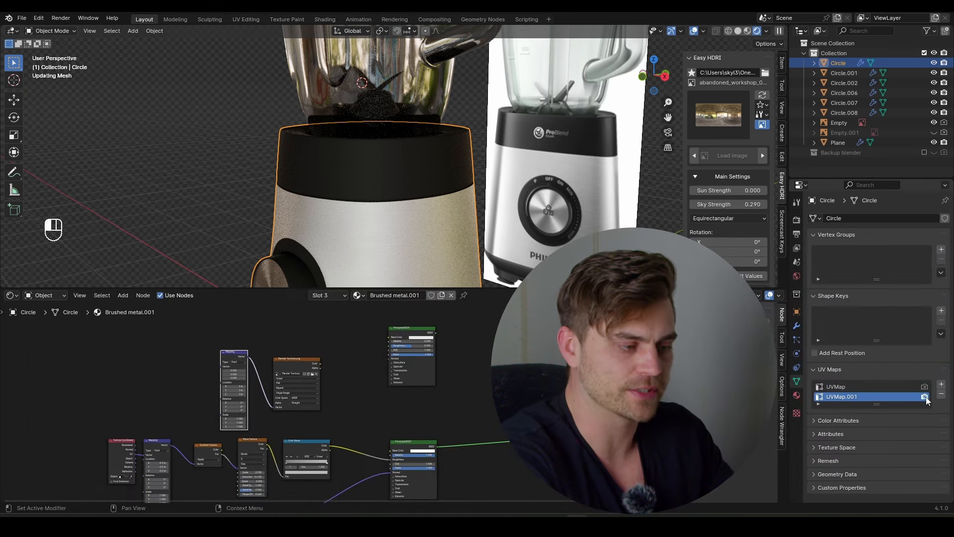
pyautogui.doubleClick(833, 396)
pyautogui.write('Text')
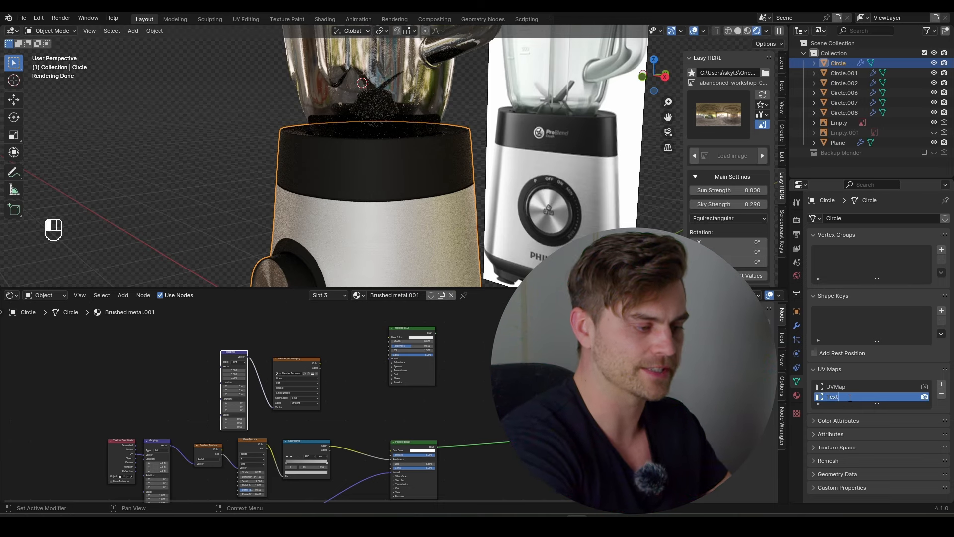
pyautogui.press('Return')
# Add a UV Map node set to Text and connect its UV output to the Mapping node's Vector input
pyautogui.scroll(2, 164, 350)
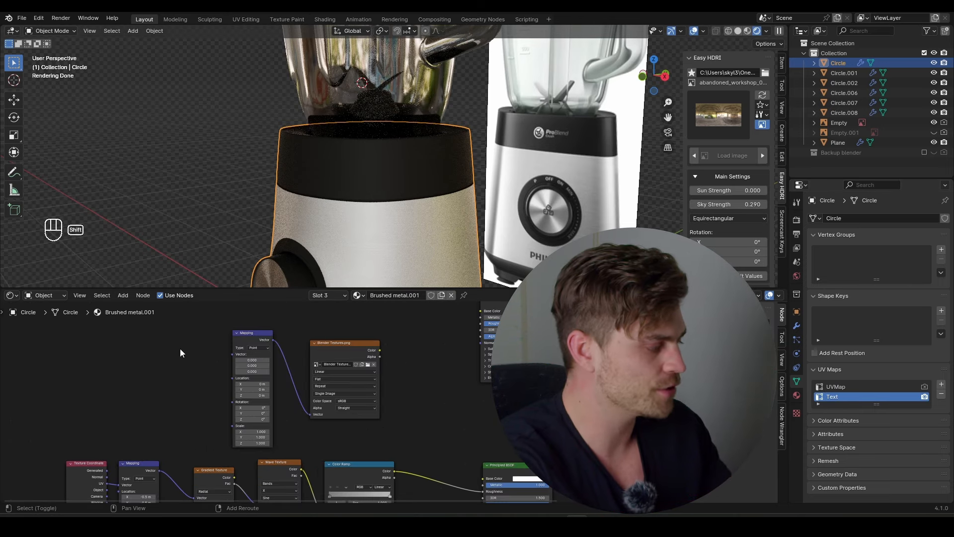
pyautogui.hotkey('shift', 'a')
pyautogui.write('uv')
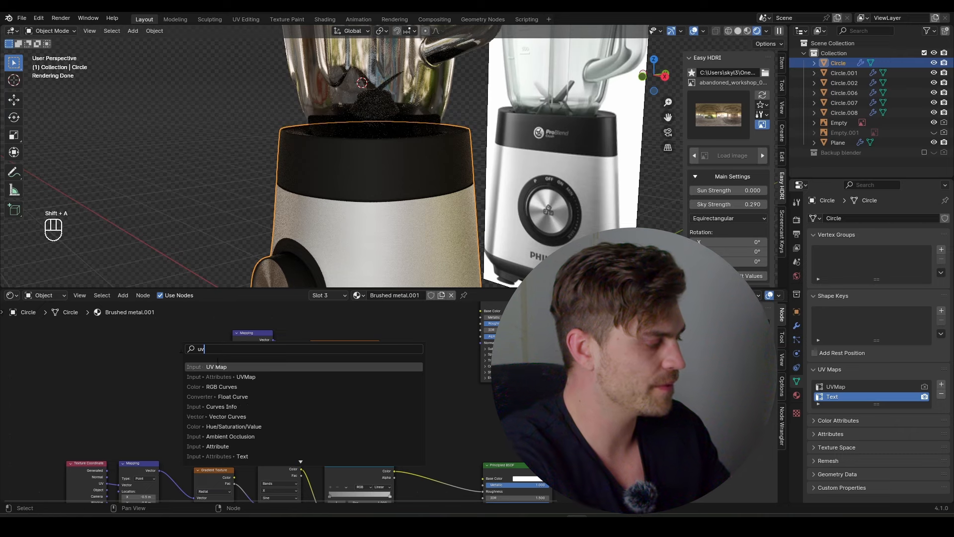
pyautogui.press('Return')
pyautogui.click(193, 370)
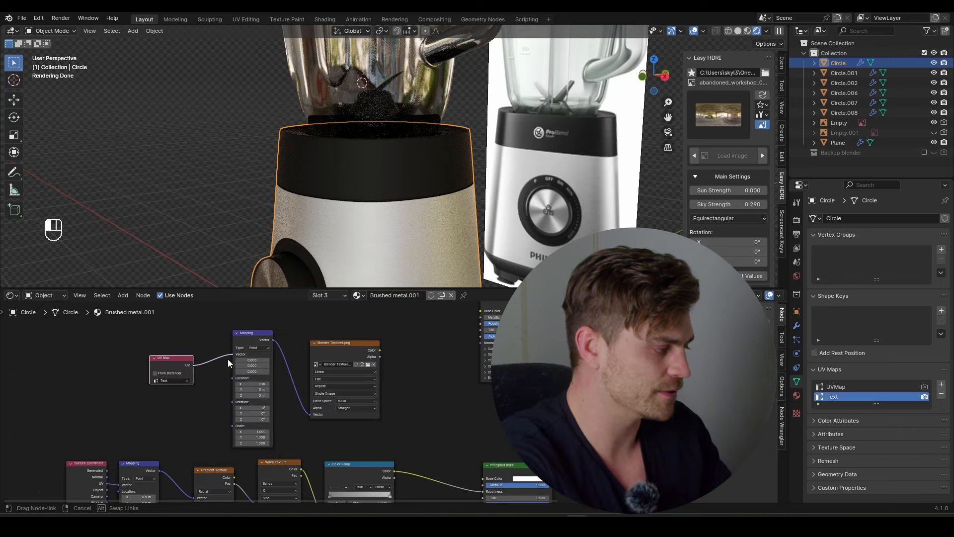
pyautogui.moveTo(228, 359); pyautogui.dragTo(230, 358)
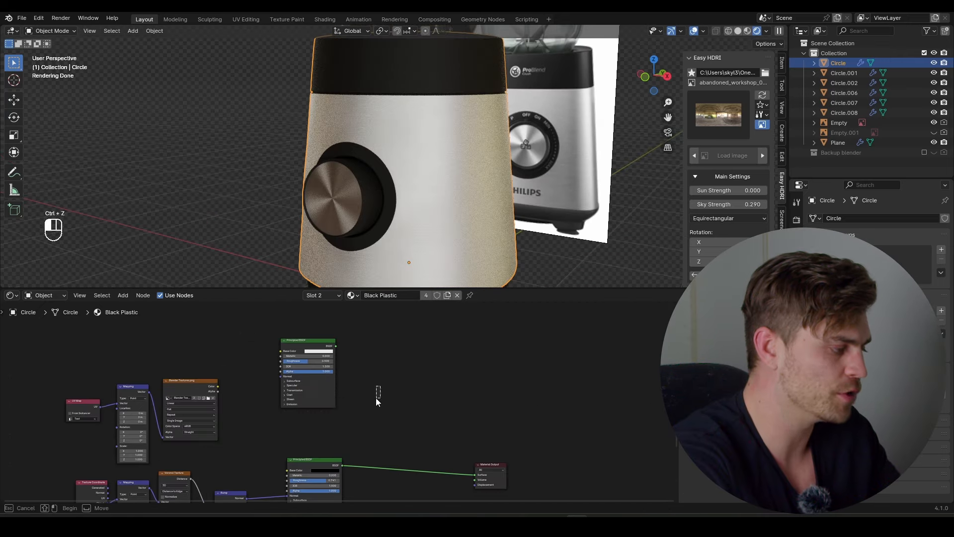
# Combine the two Principled BSDF nodes of the Black Plastic material with a Mix Shader feeding the Material Output
pyautogui.moveTo(381, 385); pyautogui.dragTo(315, 459)
pyautogui.press('ctrl+KP_0')
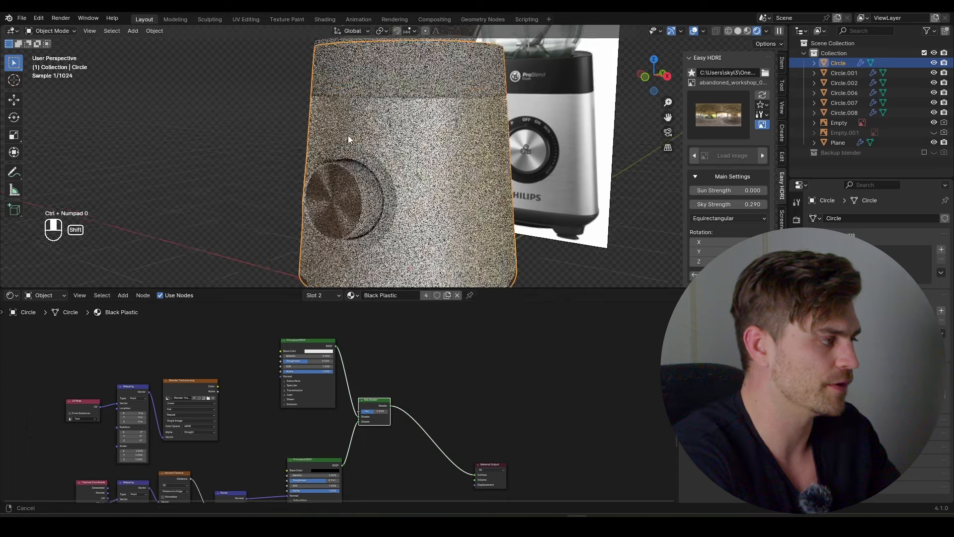
pyautogui.keyDown('shift'); pyautogui.moveTo(348, 135); pyautogui.dragTo(353, 184, button='middle'); pyautogui.keyUp('shift')
pyautogui.scroll(4, 392, 137)
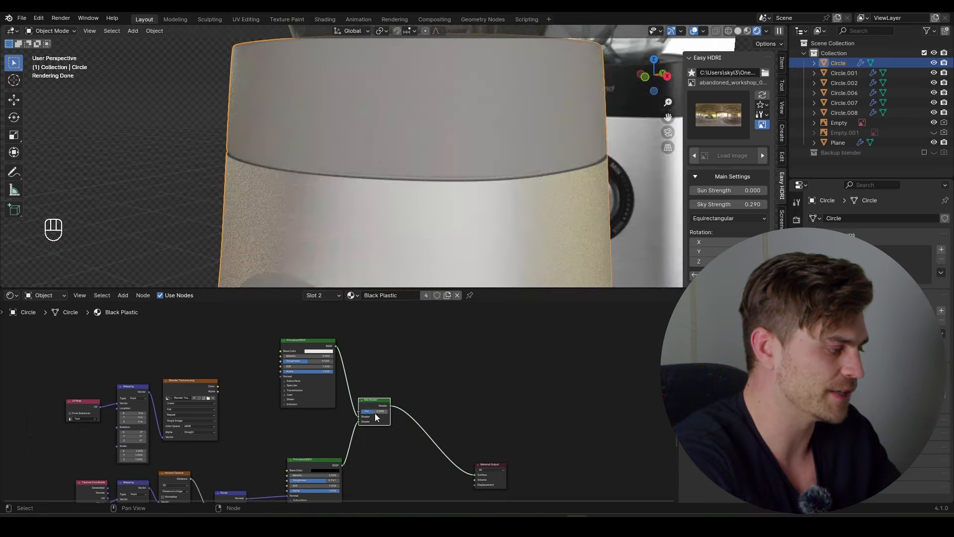
# Test the Mix Shader's factor at 1.000 and at 0.000
pyautogui.scroll(4, 376, 415)
pyautogui.moveTo(379, 415); pyautogui.dragTo(415, 415)
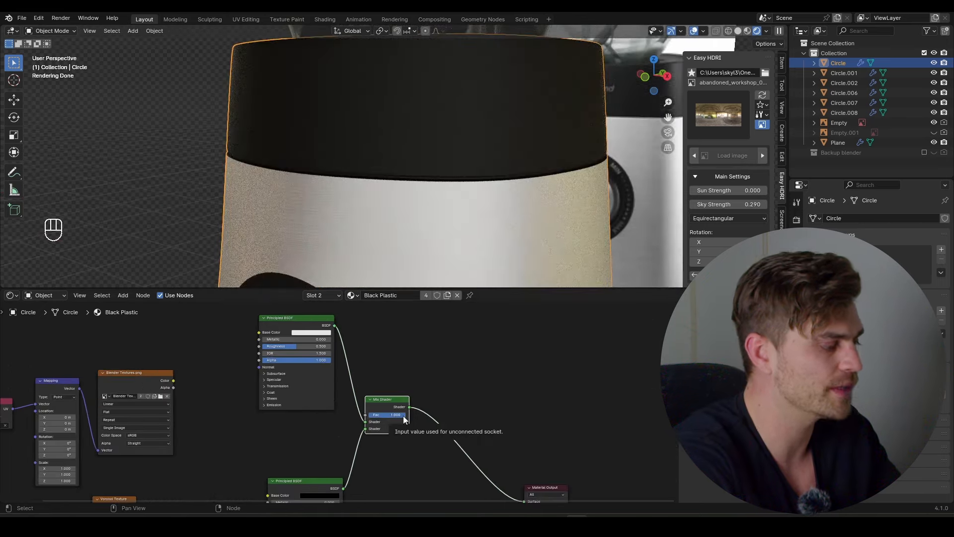
pyautogui.moveTo(404, 416); pyautogui.dragTo(365, 415)
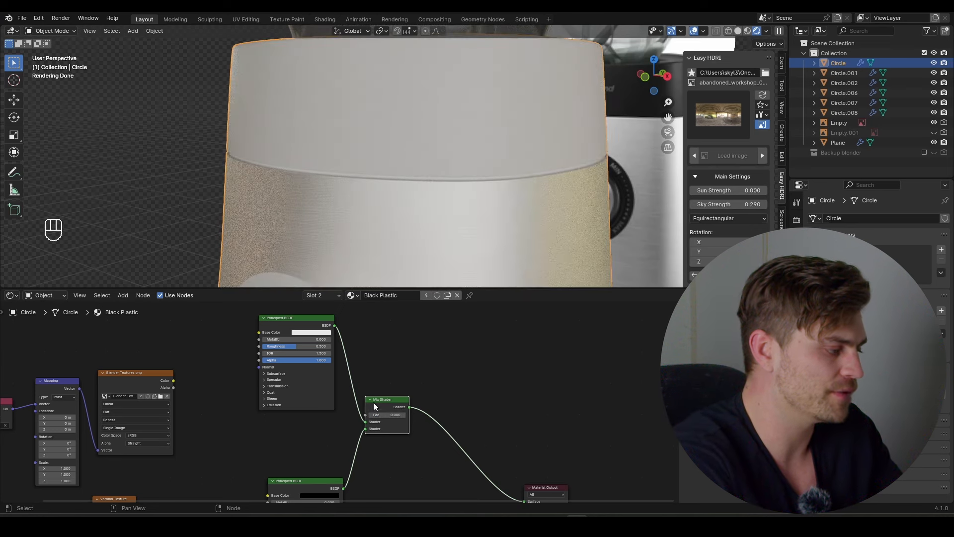
# Move the Mix Shader aside and connect the Blender Textures.png Color output to its Fac input
pyautogui.moveTo(374, 406); pyautogui.dragTo(411, 408)
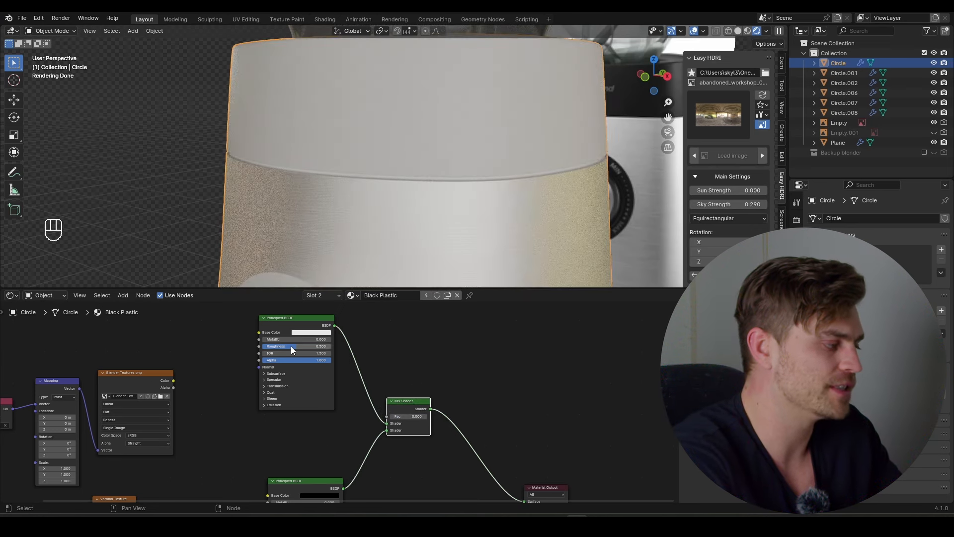
pyautogui.moveTo(174, 380); pyautogui.dragTo(387, 416)
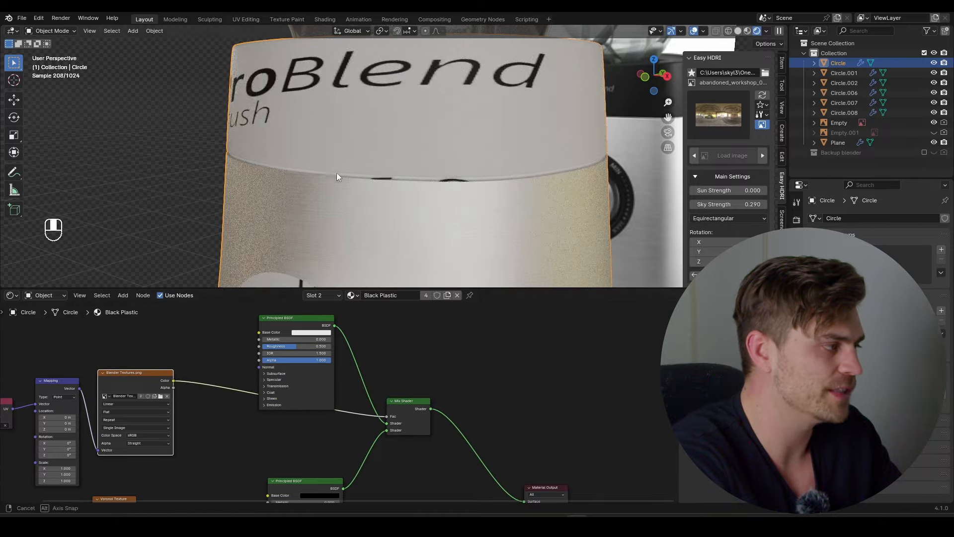
pyautogui.moveTo(337, 176); pyautogui.dragTo(355, 194, button='middle')
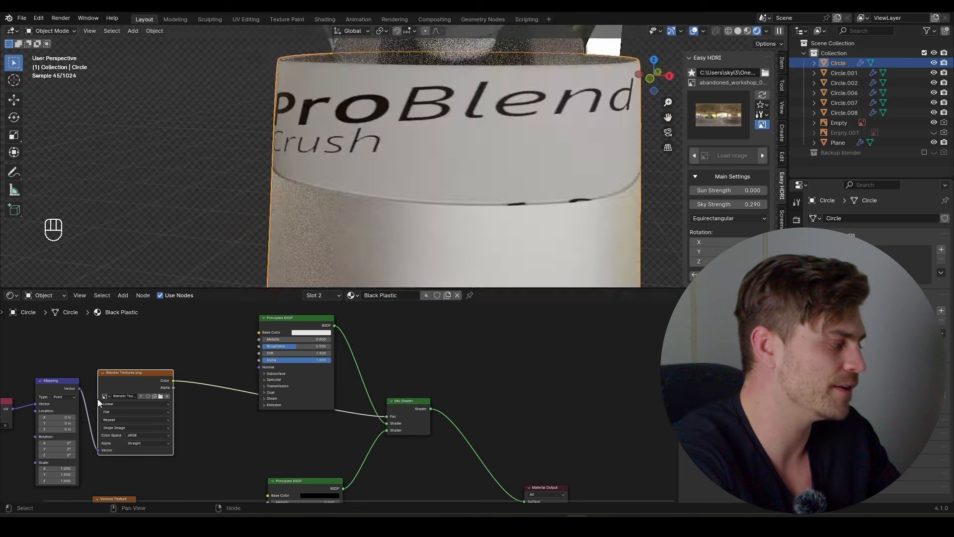
pyautogui.moveTo(98, 399); pyautogui.dragTo(270, 393, button='middle')
pyautogui.scroll(5, 264, 394)
pyautogui.scroll(-5, 467, 180)
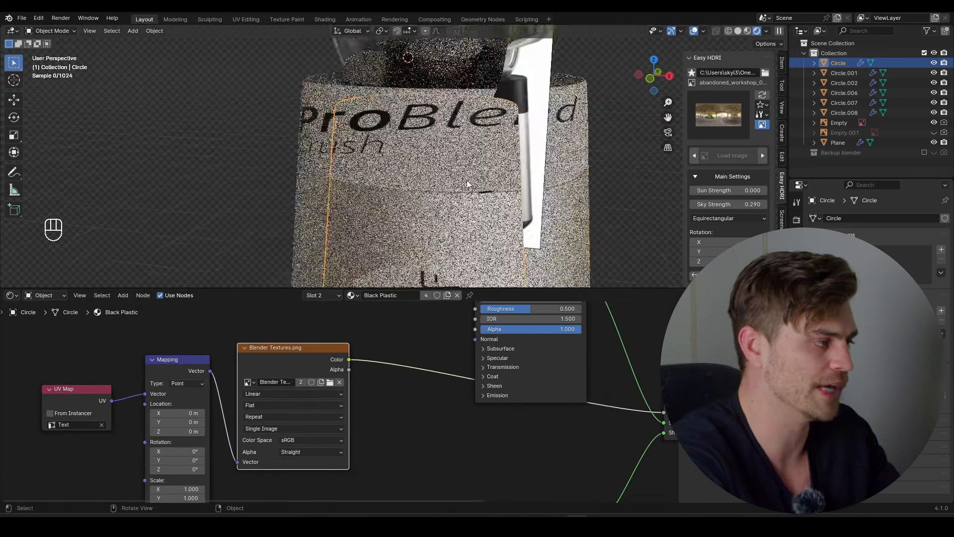
# Select the row of front faces on the base's upper black band in Edit Mode and unwrap them
pyautogui.moveTo(457, 189); pyautogui.dragTo(454, 216, button='middle')
pyautogui.press('Tab')
pyautogui.press('3')
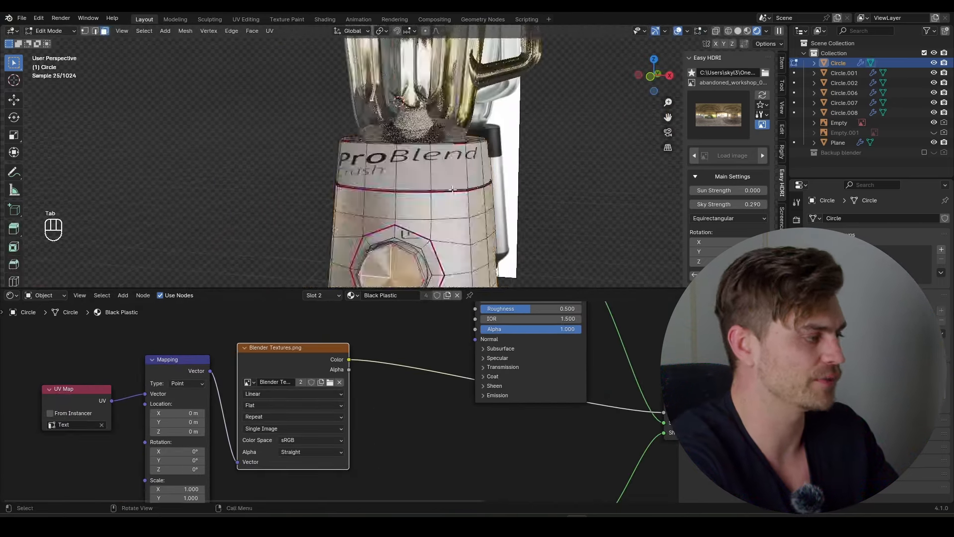
pyautogui.scroll(2, 459, 201)
pyautogui.click(470, 176)
pyautogui.moveTo(467, 177); pyautogui.dragTo(477, 181, button='middle')
pyautogui.keyDown('ctrl'); pyautogui.click(357, 180); pyautogui.keyUp('ctrl')
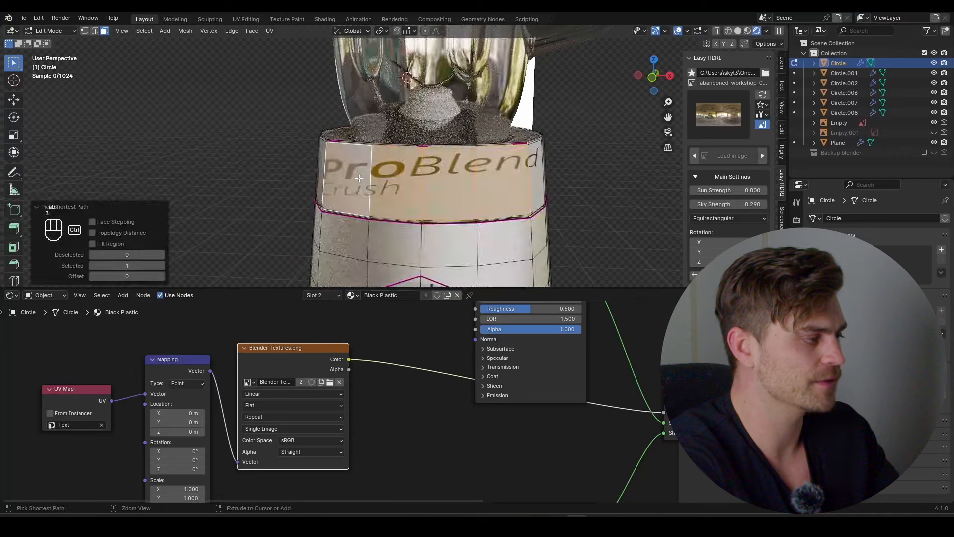
pyautogui.press('u')
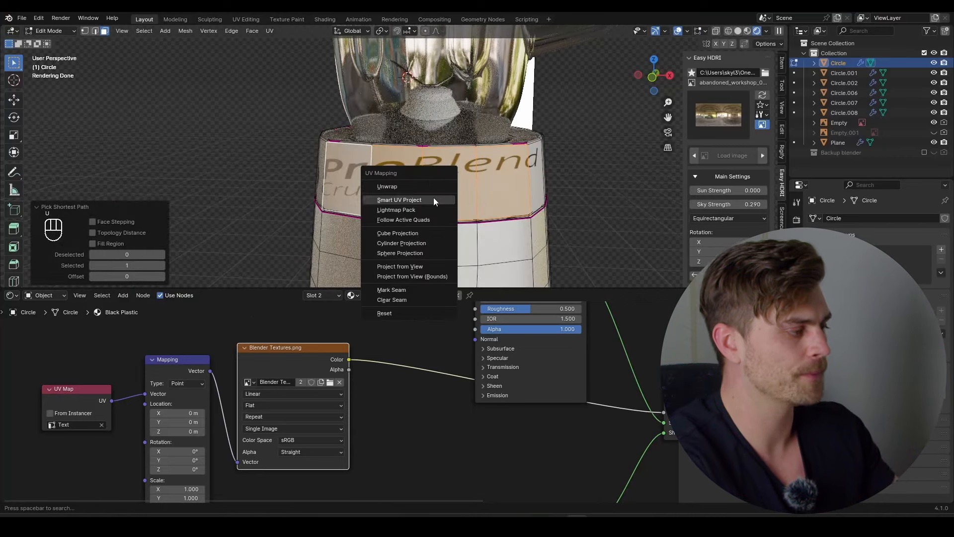
pyautogui.click(417, 187)
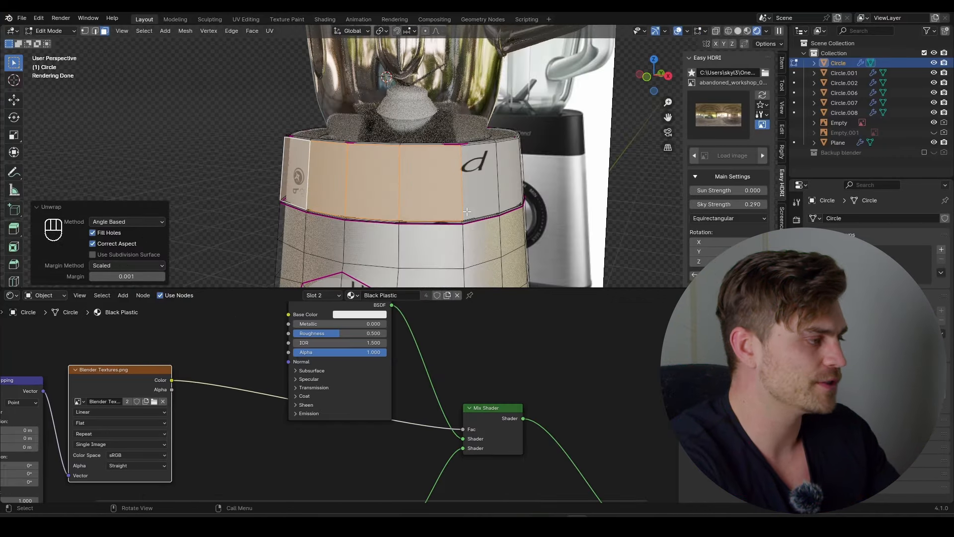
# Insert an Invert Color node between the Blender Textures.png Color output and the Mix Shader's Fac input
pyautogui.scroll(3, 471, 187)
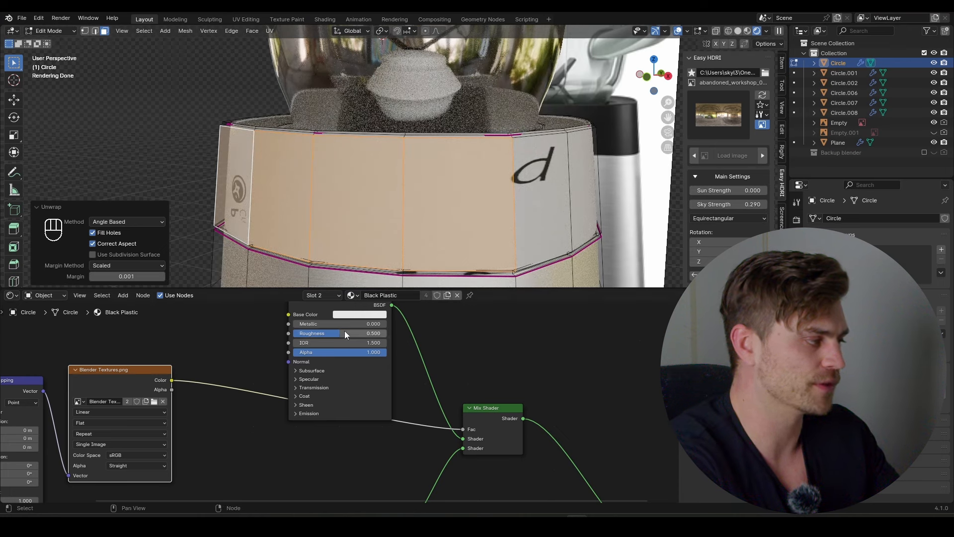
pyautogui.moveTo(164, 373); pyautogui.dragTo(162, 399)
pyautogui.moveTo(216, 388); pyautogui.dragTo(219, 374, button='middle')
pyautogui.hotkey('shift', 'a')
pyautogui.write('i')
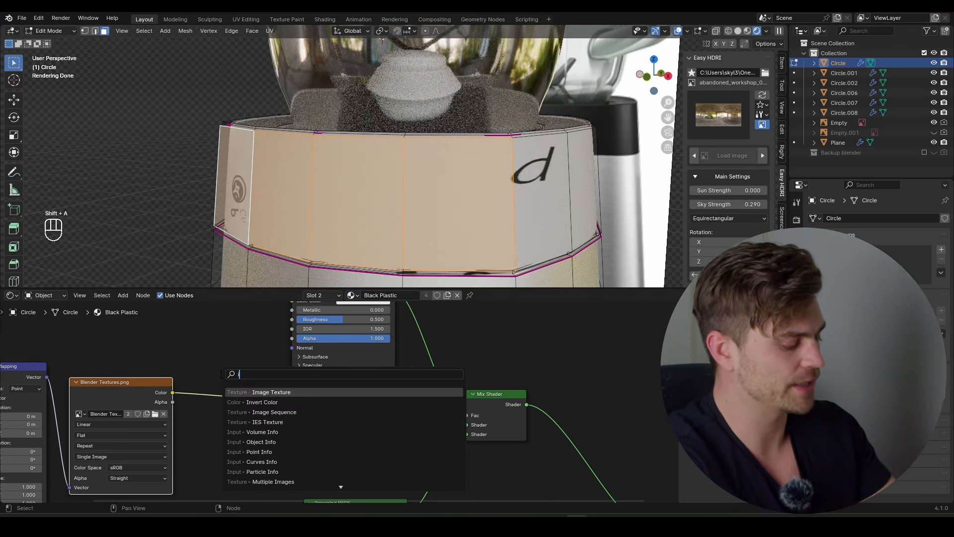
pyautogui.write('ncv')
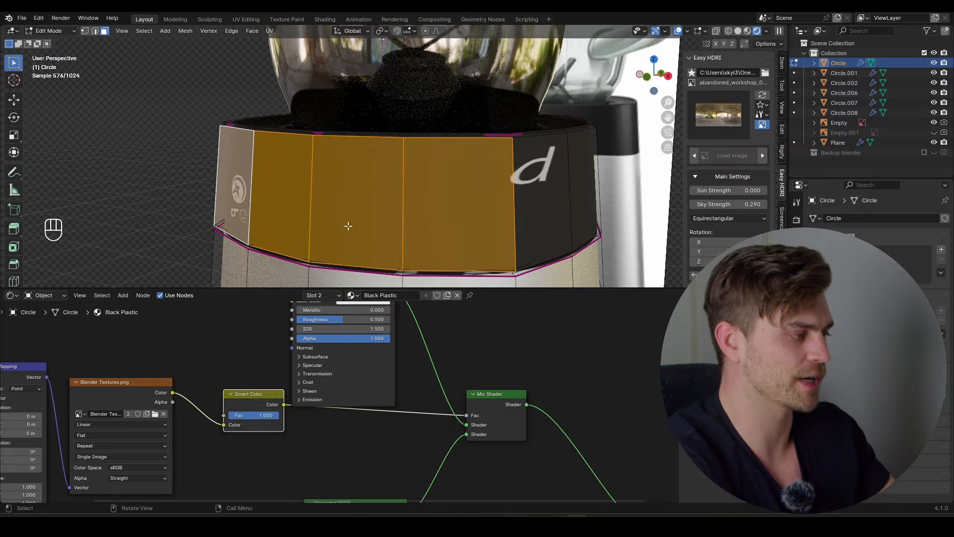
# Check the inverted label in Object Mode, return to Edit Mode and replace the Shader Editor with the UV Editor
pyautogui.scroll(-3, 404, 222)
pyautogui.press('Tab')
pyautogui.moveTo(418, 220); pyautogui.dragTo(438, 185, button='middle')
pyautogui.scroll(2, 440, 179)
pyautogui.press('Tab')
pyautogui.click(11, 296)
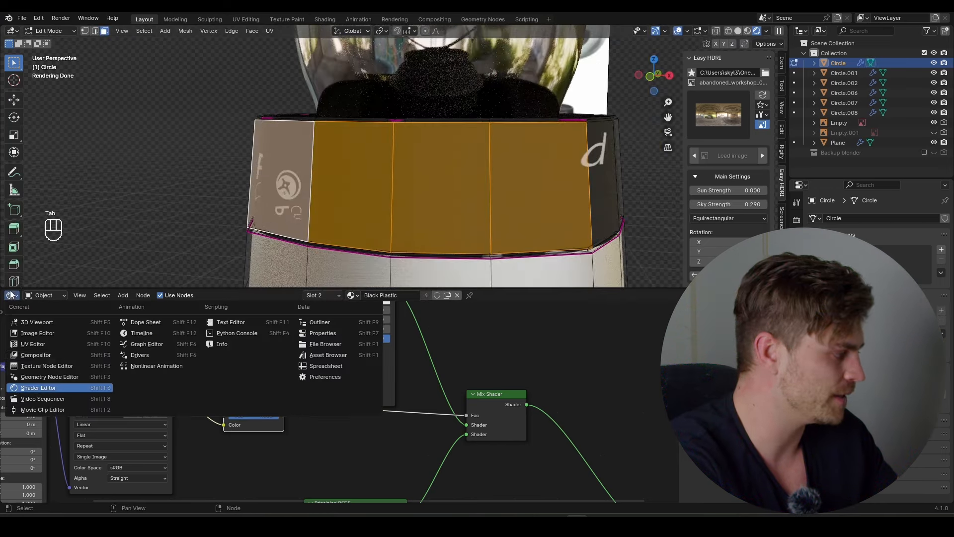
pyautogui.click(33, 344)
# Rotate all UVs of the unwrapped band faces by 90 degrees
pyautogui.scroll(-3, 330, 389)
pyautogui.write('ar')
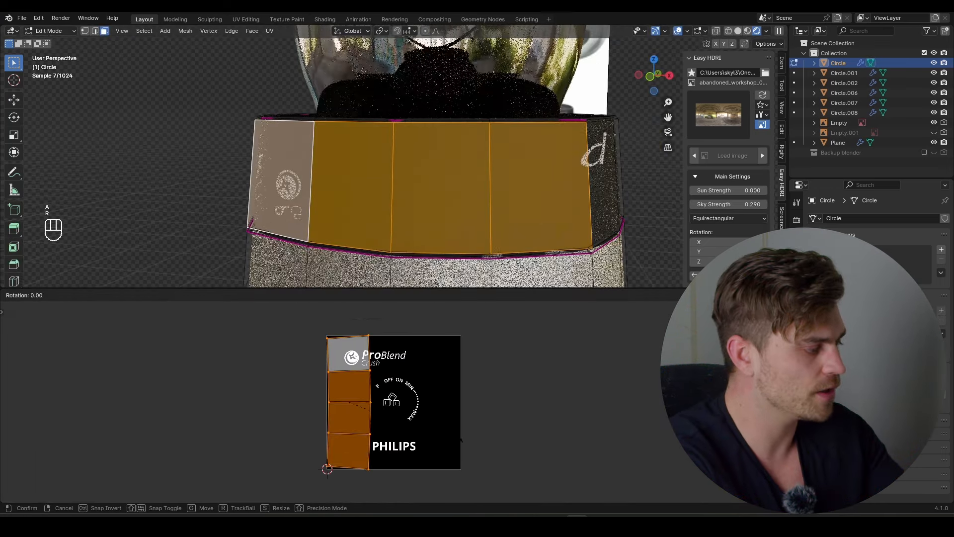
pyautogui.write('90')
pyautogui.press('Return')
pyautogui.moveTo(423, 417); pyautogui.dragTo(427, 425, button='middle')
# Flatten the upper and lower edges of the UV island by scaling each vertex row to 0 along Y
pyautogui.moveTo(443, 366); pyautogui.dragTo(159, 410)
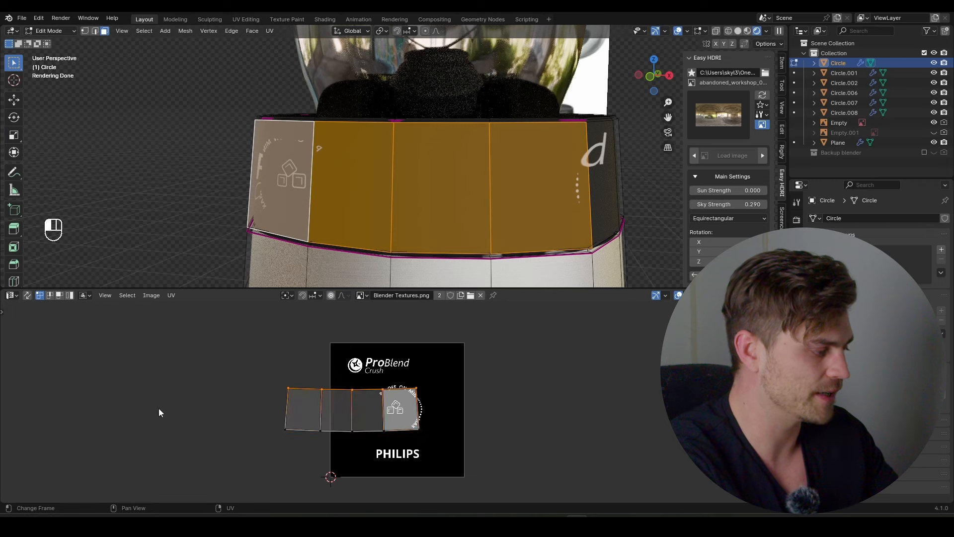
pyautogui.write('sy0')
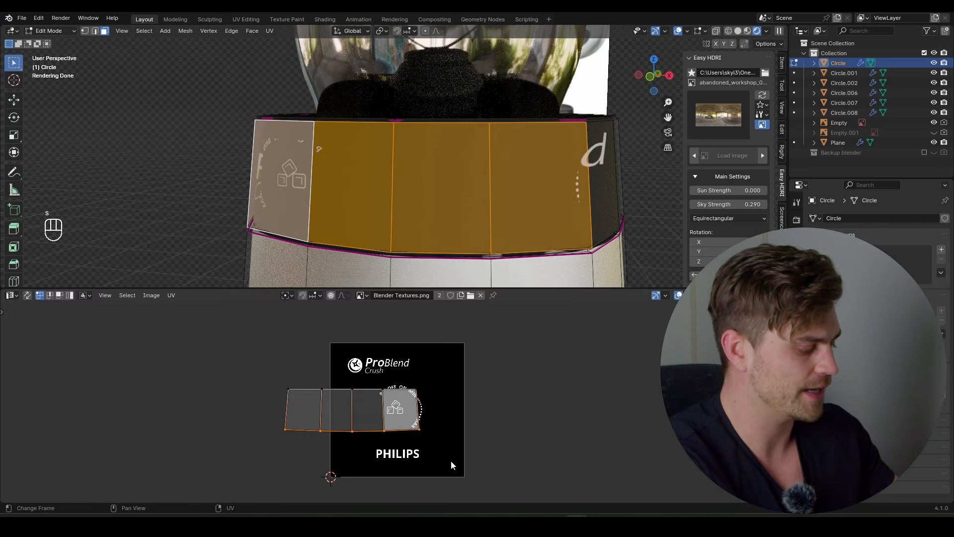
pyautogui.write('sy0')
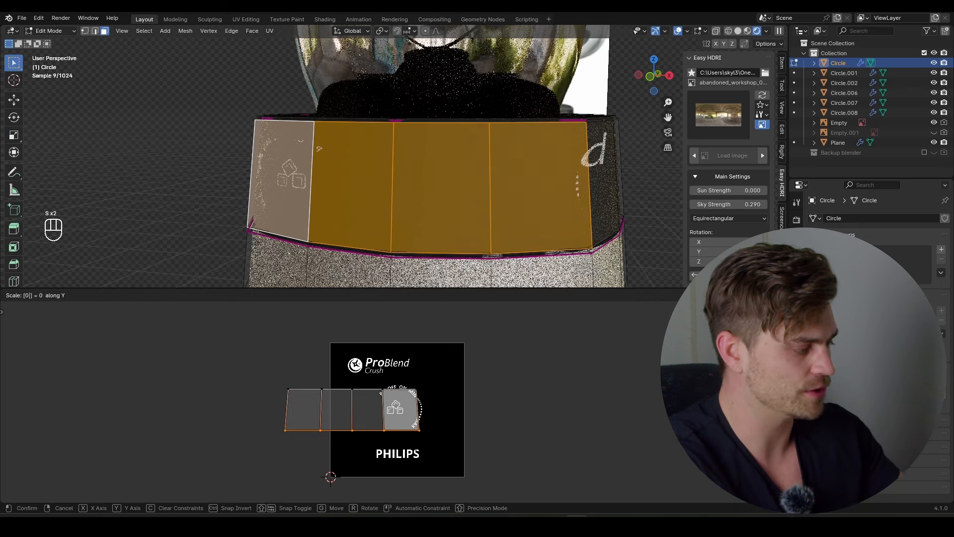
pyautogui.press('Return')
# Move the whole UV island over the ProBlend Crush logo in the texture
pyautogui.press('a')
pyautogui.press('g')
pyautogui.click(544, 315)
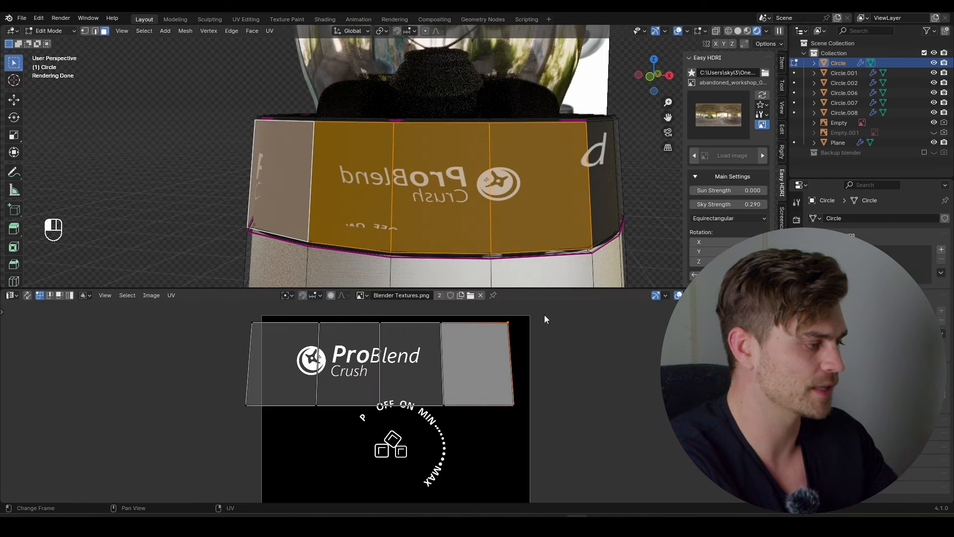
# Straighten the two outer side edges of the UV island by scaling each to 0 along X
pyautogui.write('sx0')
pyautogui.press('Return')
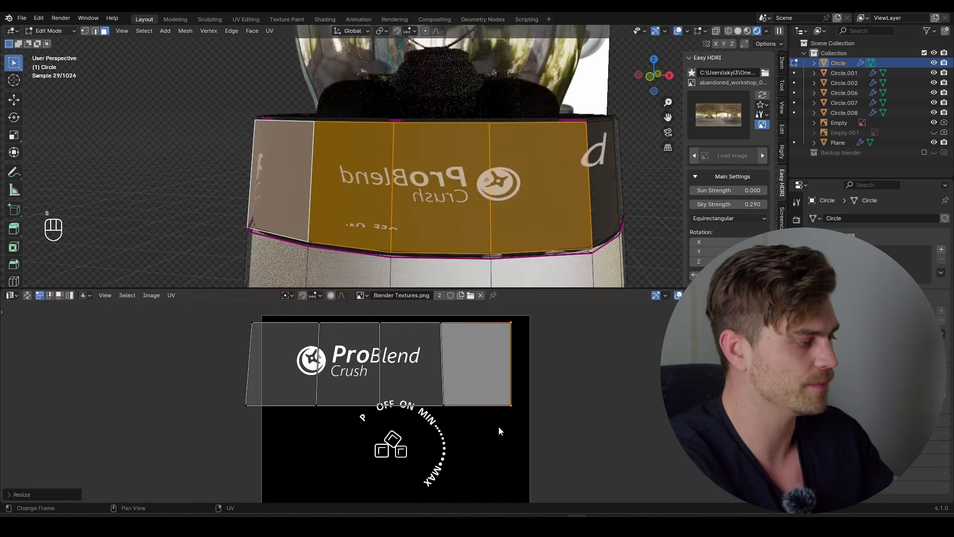
pyautogui.write('s')
pyautogui.write('x')
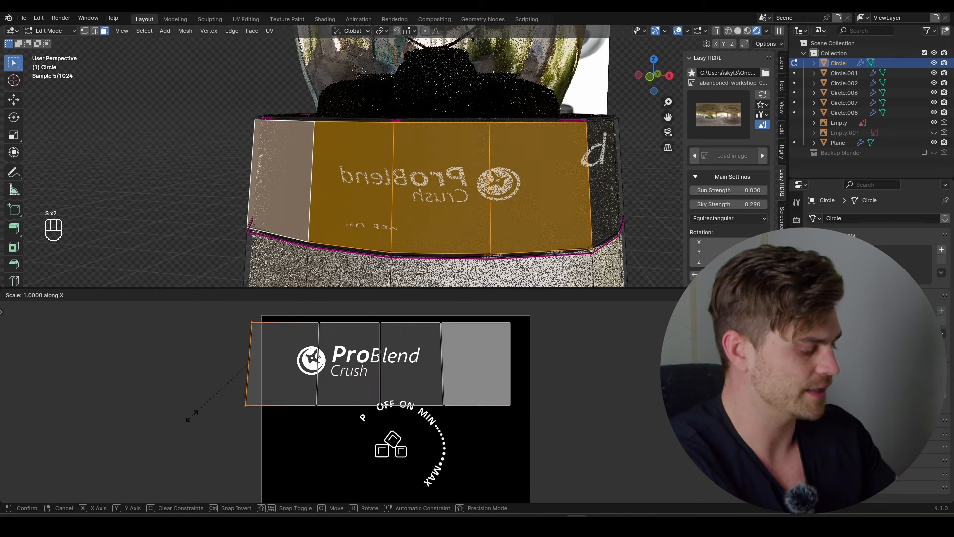
pyautogui.write('0')
pyautogui.press('Return')
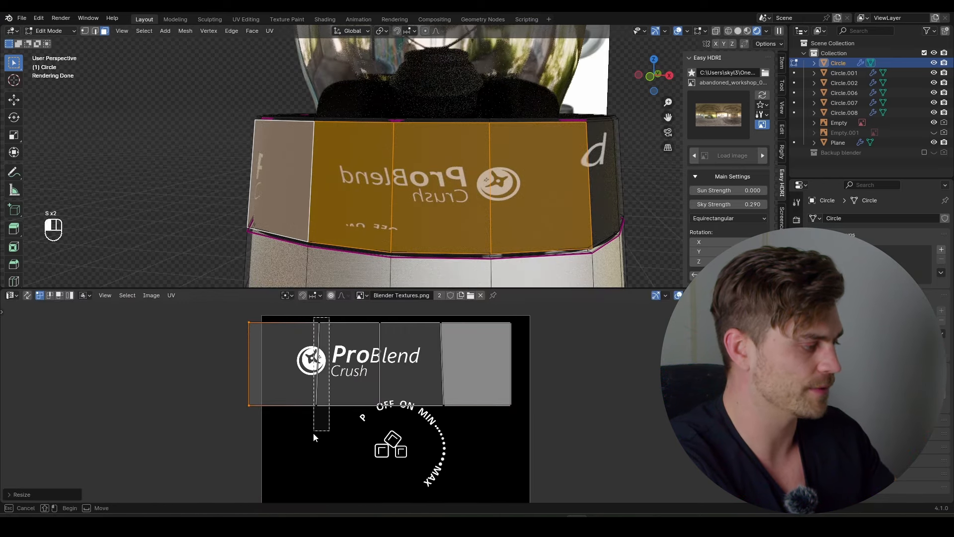
# Straighten the three inner vertical edges of the UV island by scaling each to 0 along X
pyautogui.moveTo(313, 432); pyautogui.dragTo(313, 433)
pyautogui.write('sx0')
pyautogui.press('Return')
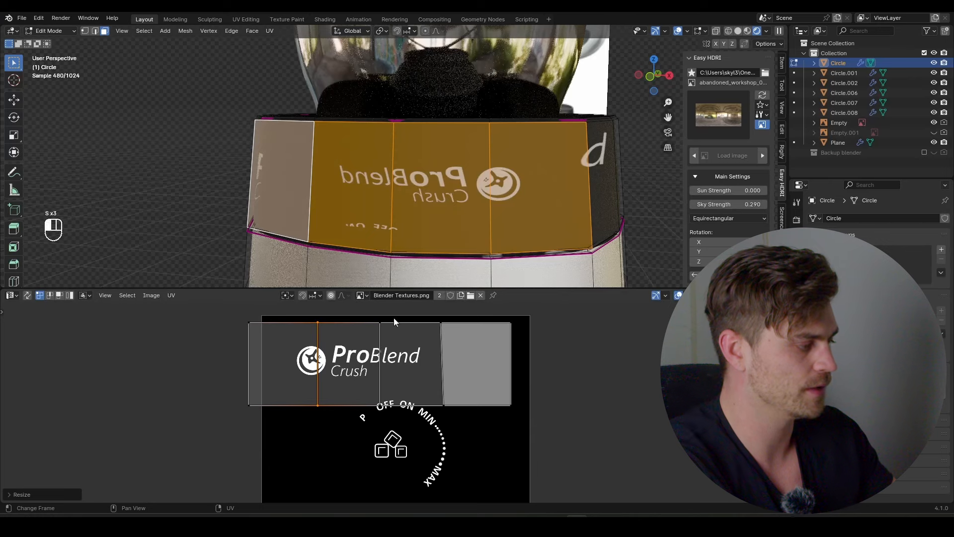
pyautogui.moveTo(393, 318); pyautogui.dragTo(368, 420)
pyautogui.write('sx0')
pyautogui.press('Return')
pyautogui.moveTo(454, 315); pyautogui.dragTo(442, 384)
pyautogui.press('Tab')
pyautogui.press('Tab')
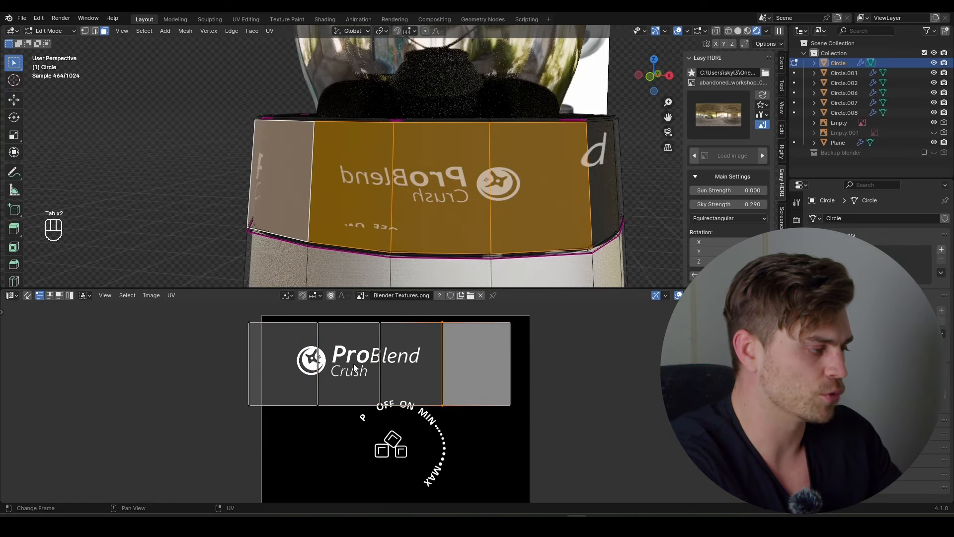
# Mirror the whole UV island along X
pyautogui.press('a')
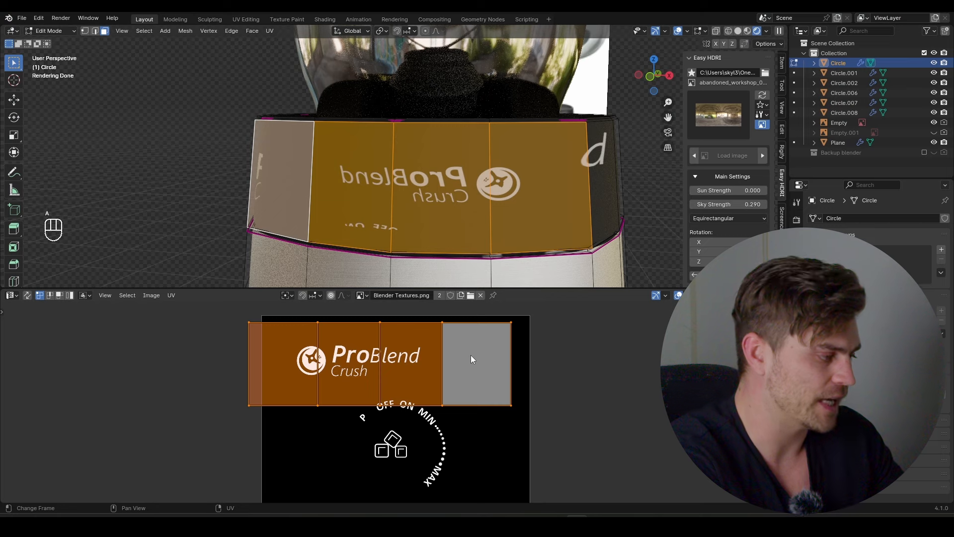
pyautogui.press('u')
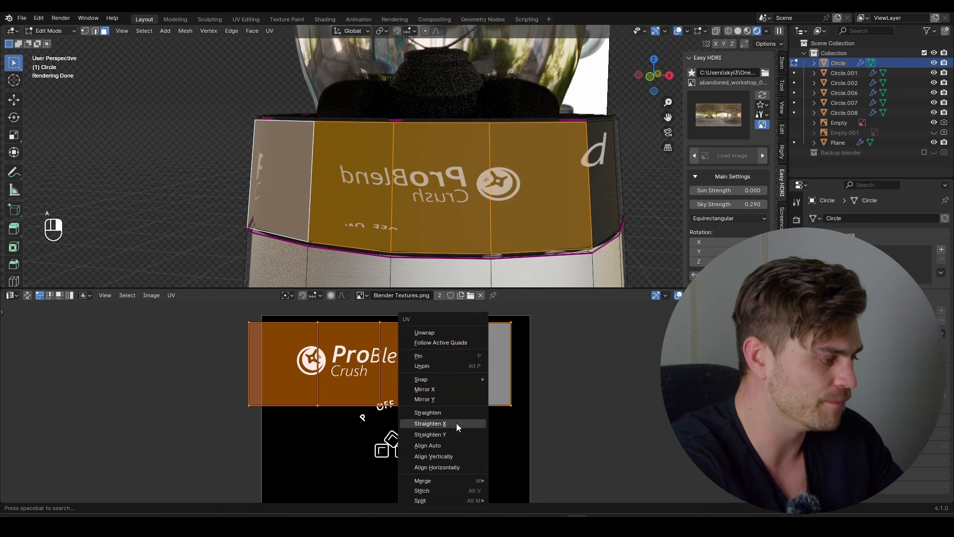
pyautogui.click(443, 388)
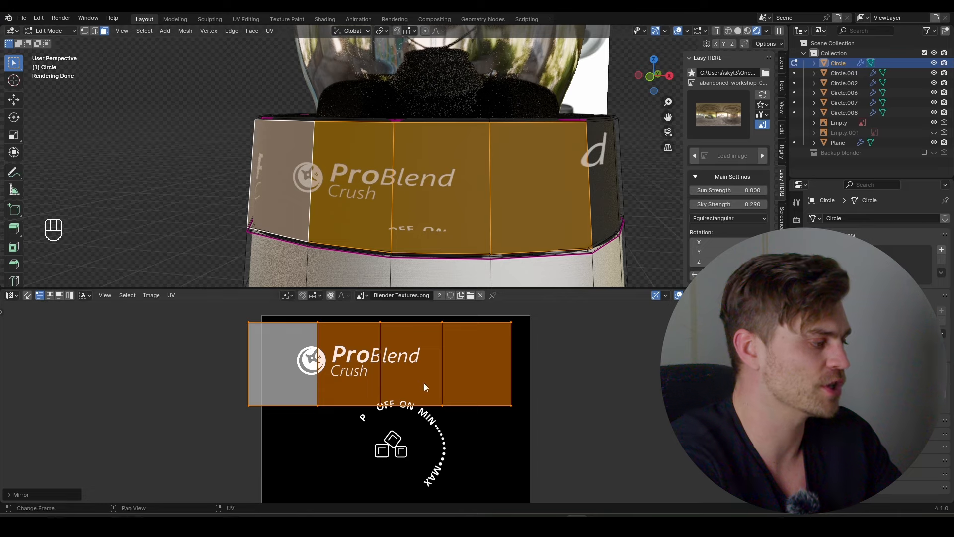
# Scale the UV island up by about 1.23 and shift it along X to recentre the ProBlend Crush logo on the band
pyautogui.press('s')
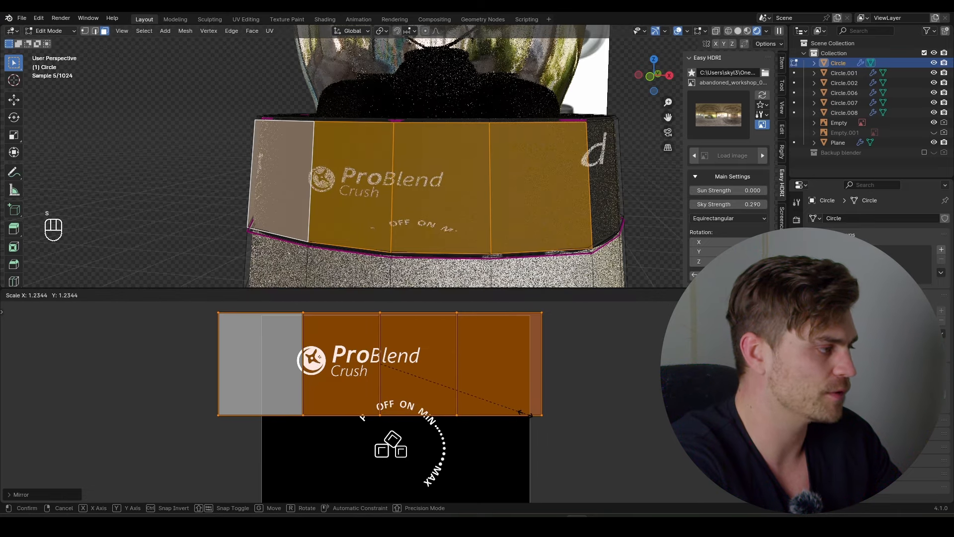
pyautogui.click(521, 413)
pyautogui.press('g')
pyautogui.click(487, 417)
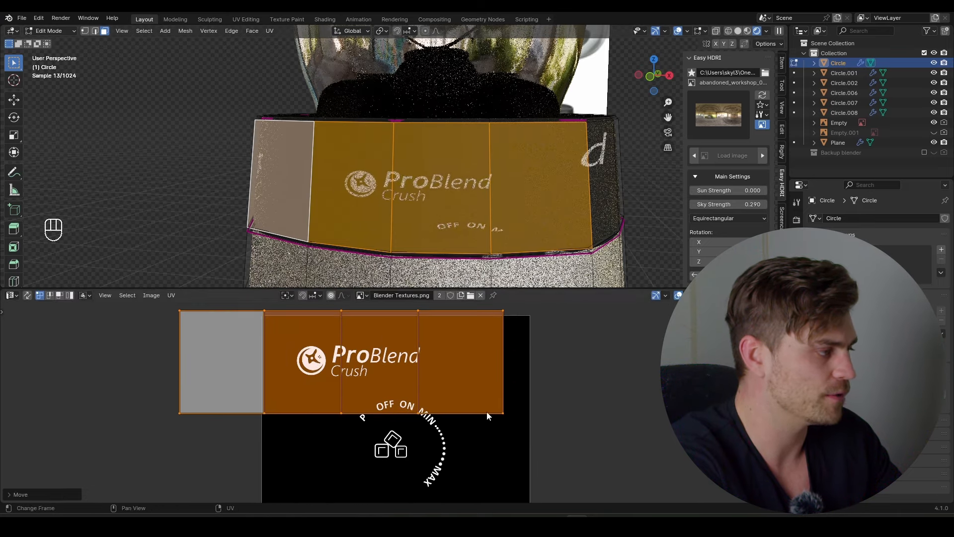
pyautogui.scroll(-5, 480, 238)
pyautogui.keyDown('shift'); pyautogui.moveTo(479, 239); pyautogui.dragTo(378, 249, button='middle'); pyautogui.keyUp('shift')
pyautogui.moveTo(378, 249); pyautogui.dragTo(354, 255, button='middle')
pyautogui.scroll(-1, 340, 252)
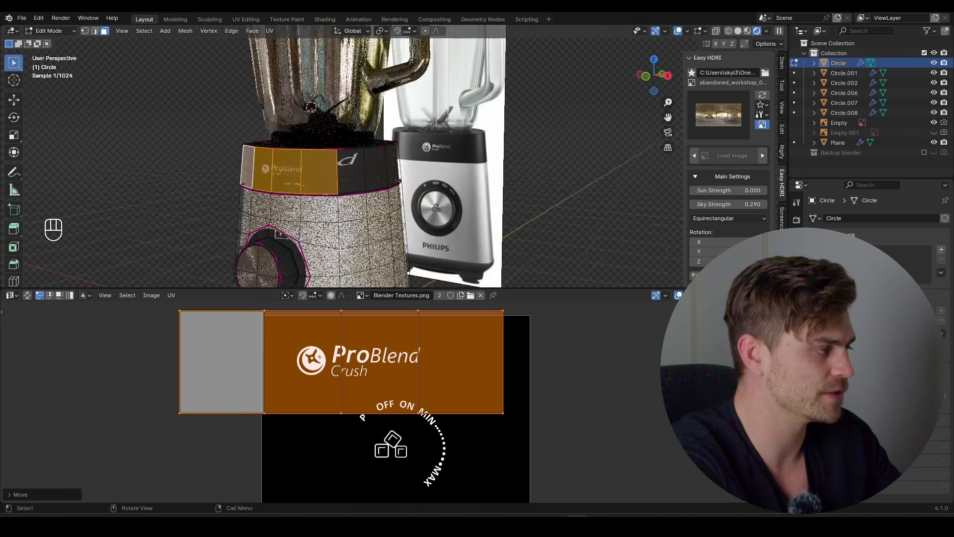
pyautogui.keyDown('ctrl'); pyautogui.moveTo(448, 199); pyautogui.dragTo(438, 210, button='middle'); pyautogui.keyUp('ctrl')
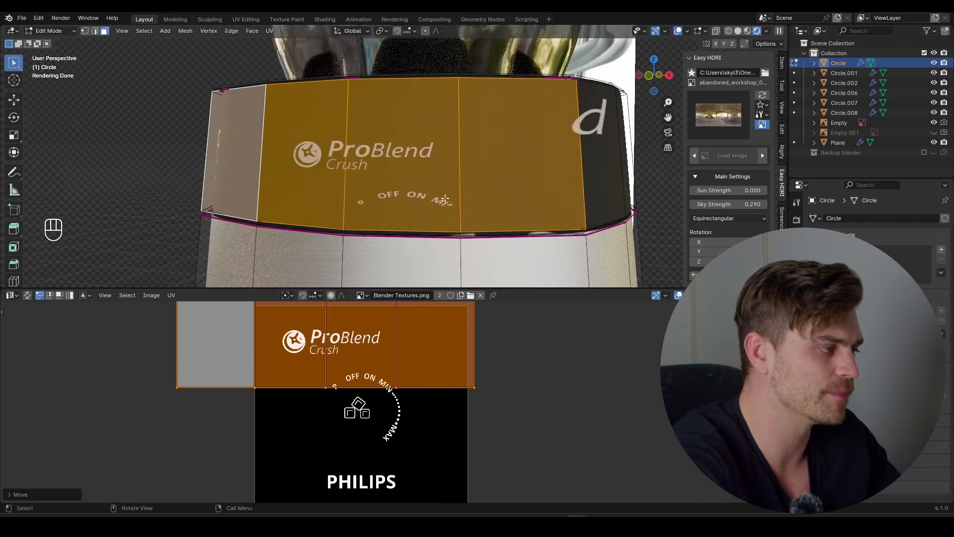
# Show the Black Plastic nodes in the Shader Editor and move the UV Map, Mapping and image texture nodes away from Invert Color
pyautogui.click(12, 295)
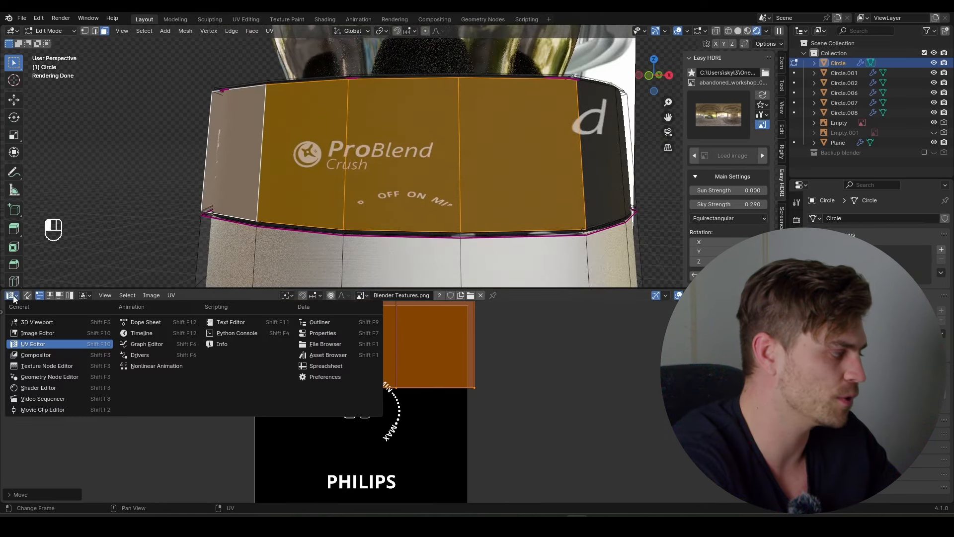
pyautogui.click(56, 389)
pyautogui.scroll(-4, 282, 366)
pyautogui.moveTo(67, 404); pyautogui.dragTo(135, 405, button='middle')
pyautogui.press('g')
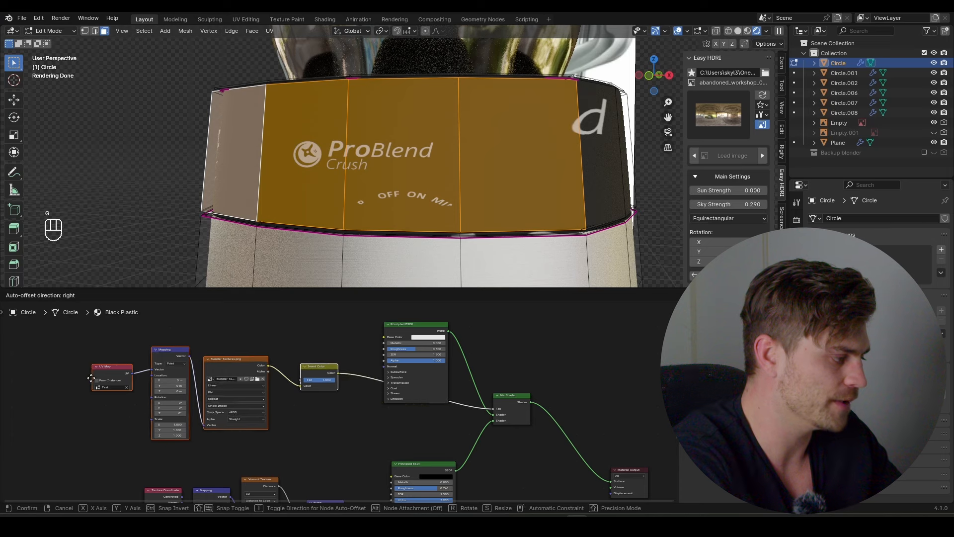
pyautogui.click(91, 378)
pyautogui.scroll(3, 189, 359)
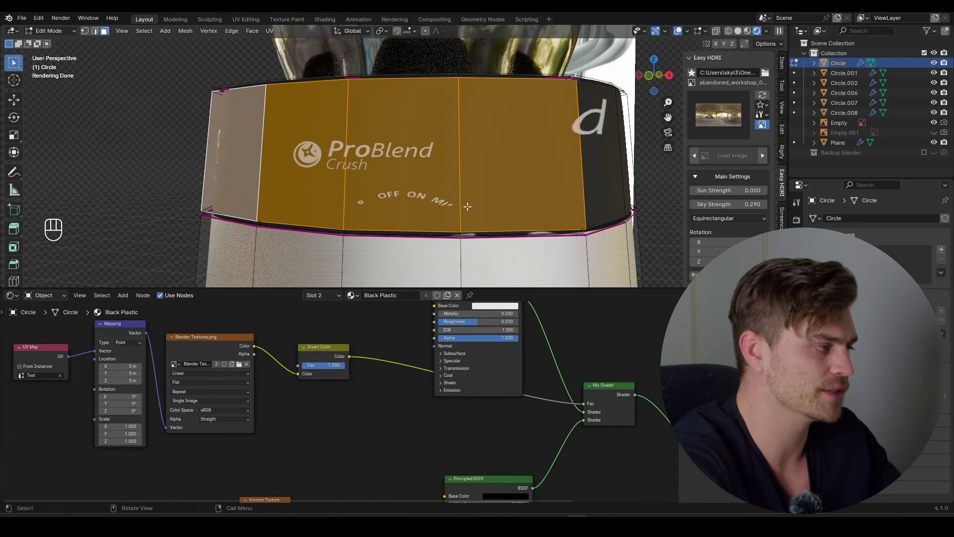
# Return to the UV Editor and select the band's whole face loop except the two front faces carrying the logo
pyautogui.moveTo(467, 207); pyautogui.dragTo(467, 153, button='middle')
pyautogui.click(495, 150)
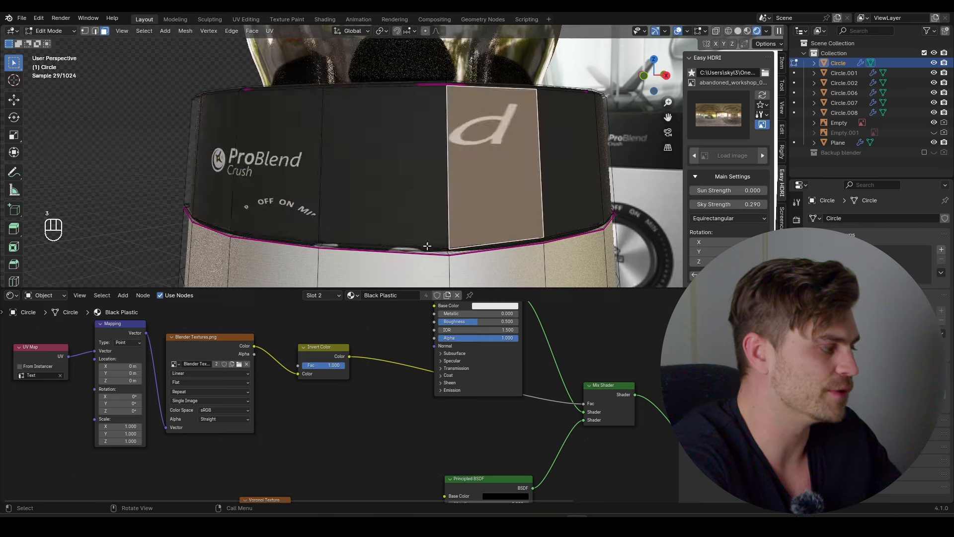
pyautogui.click(10, 295)
pyautogui.click(30, 334)
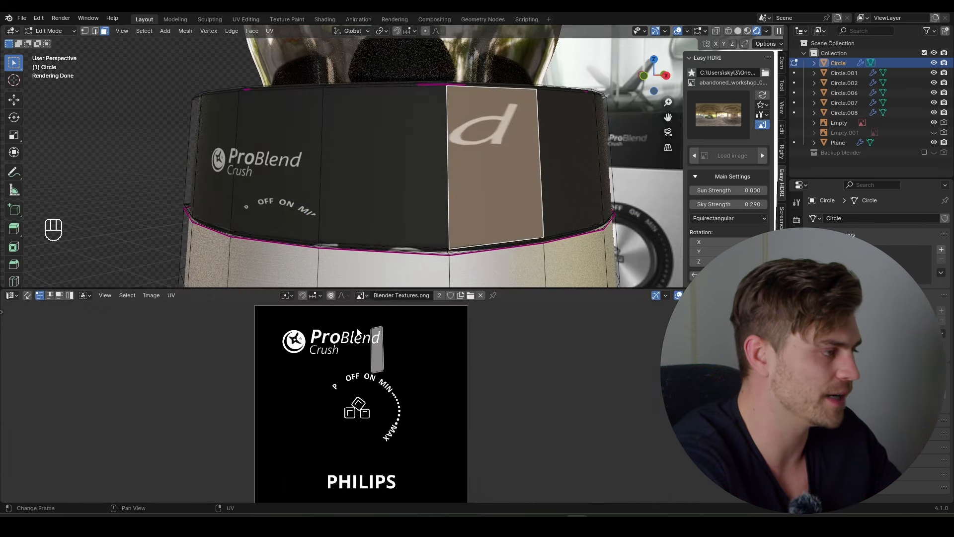
pyautogui.keyDown('alt'); pyautogui.click(547, 178); pyautogui.keyUp('alt')
pyautogui.keyDown('shift'); pyautogui.click(292, 175); pyautogui.keyUp('shift')
pyautogui.keyDown('shift'); pyautogui.click(221, 181); pyautogui.keyUp('shift')
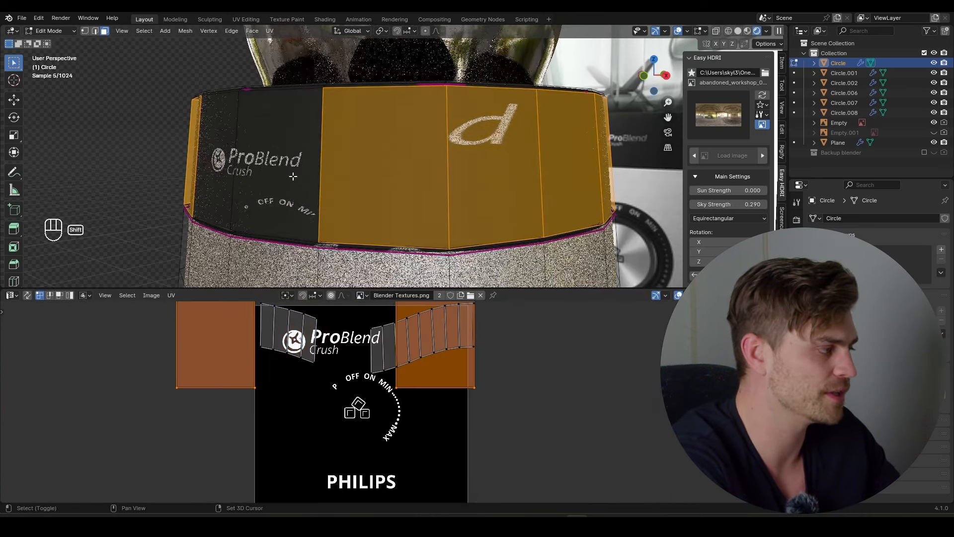
# Shrink the selected faces' UVs, move them onto an empty black area beside the logo, and return to Object Mode
pyautogui.scroll(-2, 351, 315)
pyautogui.press('a')
pyautogui.press('s')
pyautogui.click(359, 376)
pyautogui.press('g')
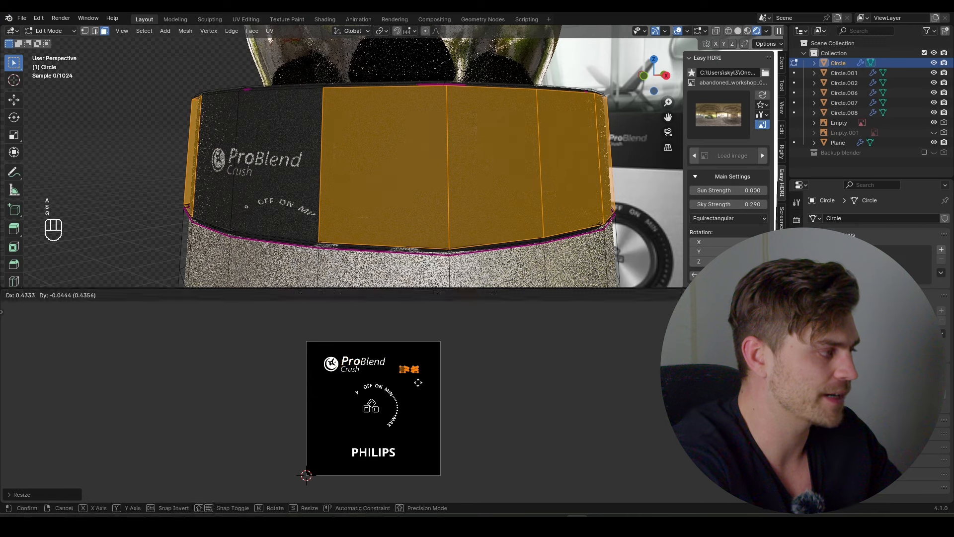
pyautogui.click(417, 382)
pyautogui.press('Tab')
pyautogui.scroll(2, 359, 185)
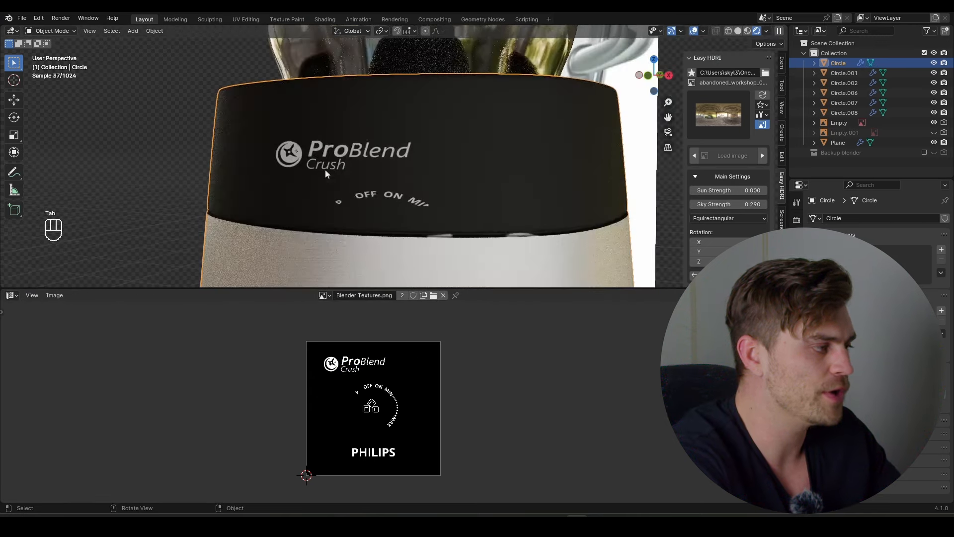
# Show the Shader Editor again and move the Invert Color node away from the image texture to make room
pyautogui.click(12, 295)
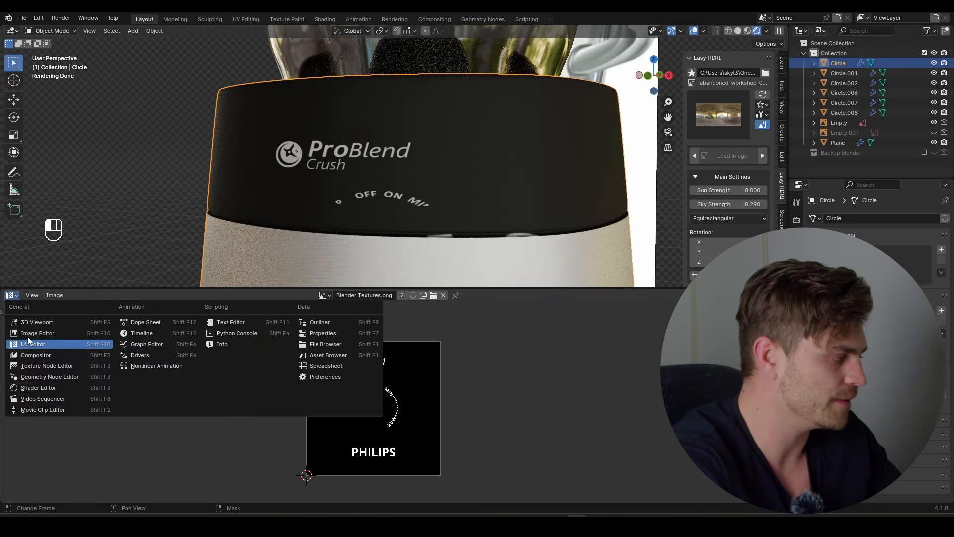
pyautogui.click(49, 393)
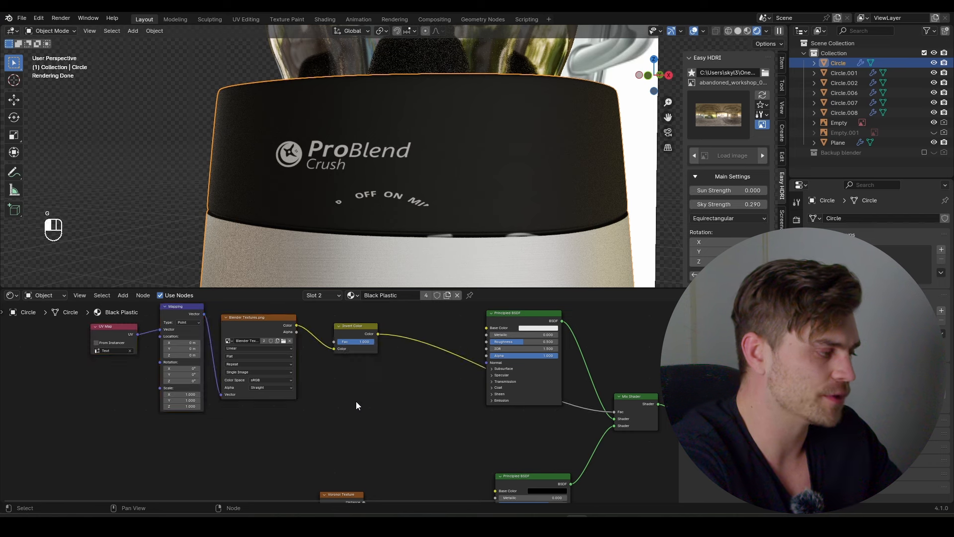
pyautogui.press('g')
pyautogui.click(364, 408)
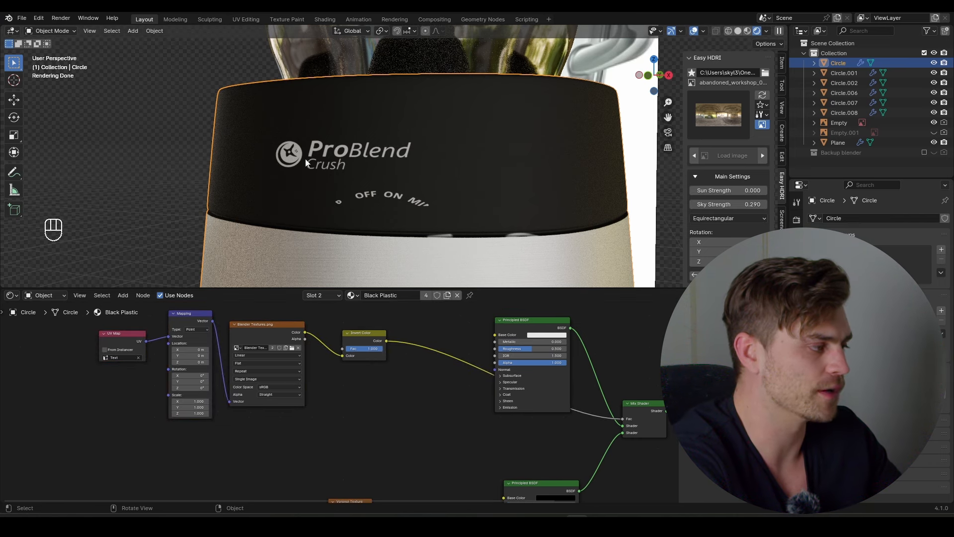
pyautogui.moveTo(350, 337); pyautogui.dragTo(358, 334, button='middle')
pyautogui.moveTo(364, 333)
pyautogui.mouseDown()
pyautogui.moveTo(370, 325)
pyautogui.moveTo(360, 325)
pyautogui.mouseUp()
# Insert a Mix Color node between the image texture and Invert Color, with B black and blend mode Multiply
pyautogui.hotkey('shift', 'a')
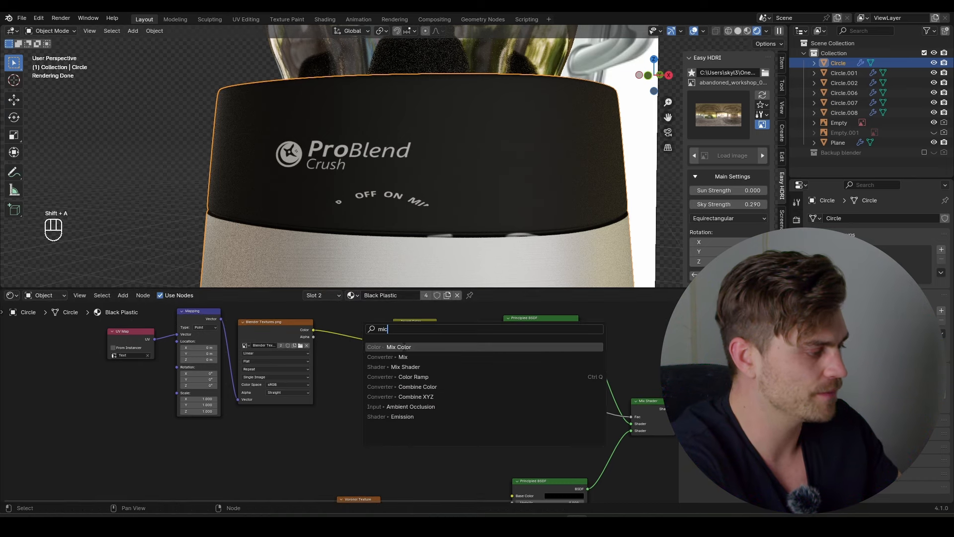
pyautogui.click(383, 342)
pyautogui.click(332, 323)
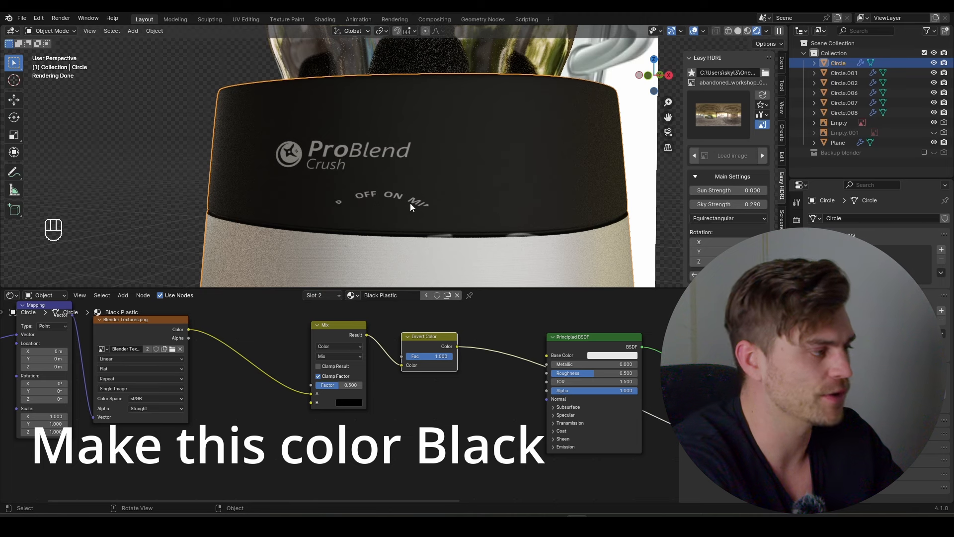
pyautogui.moveTo(282, 374); pyautogui.dragTo(339, 368, button='middle')
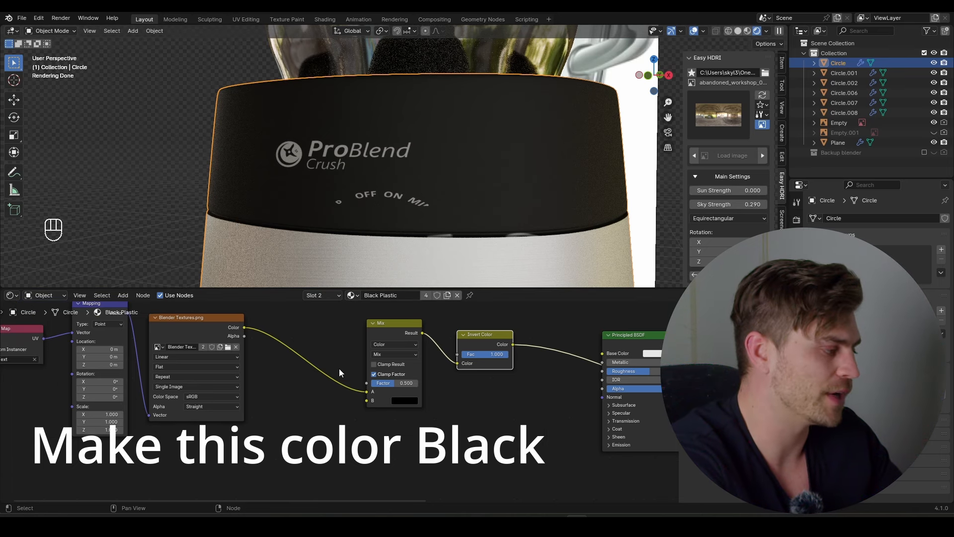
pyautogui.scroll(-3, 339, 368)
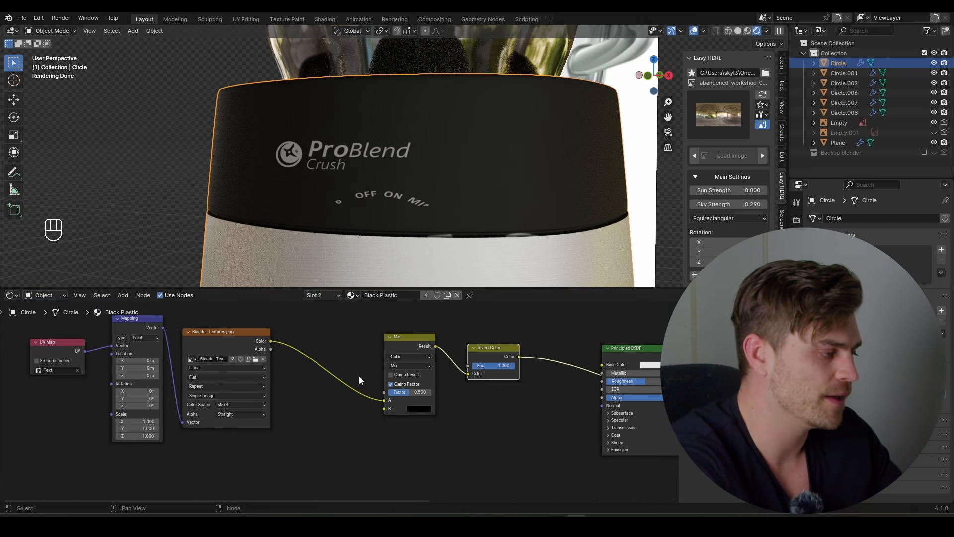
pyautogui.click(397, 368)
pyautogui.click(398, 375)
pyautogui.scroll(1, 406, 374)
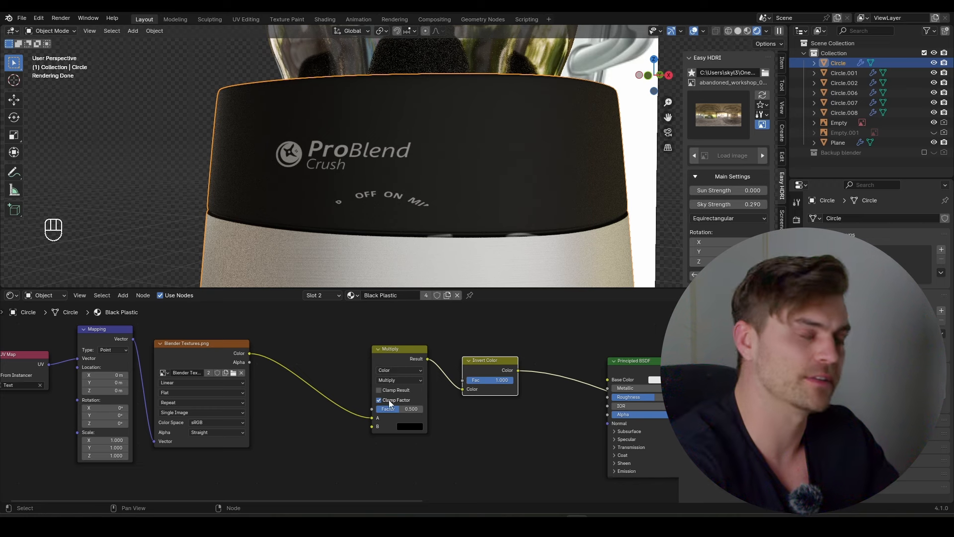
# Add a Gradient Texture node below the image texture and preview its output on the model
pyautogui.scroll(-2, 337, 403)
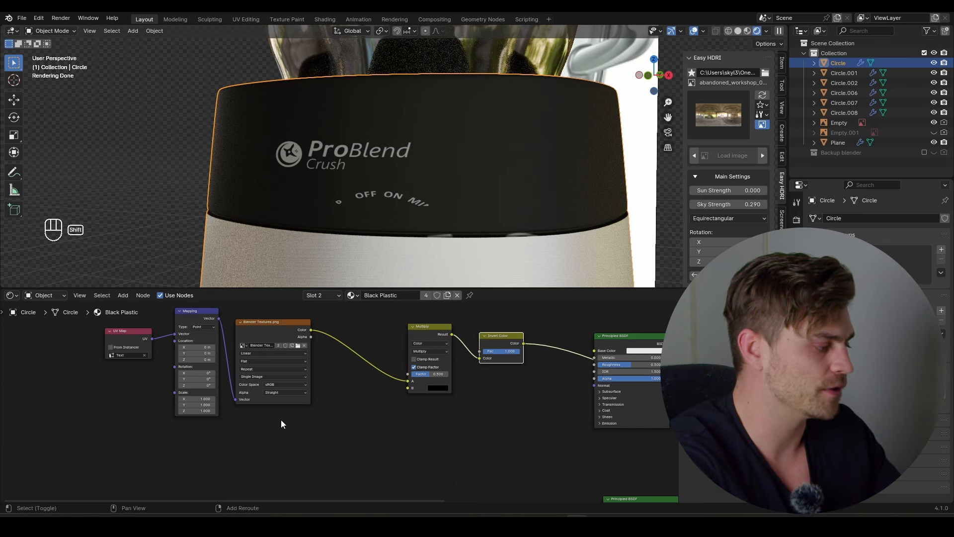
pyautogui.hotkey('shift', 'a')
pyautogui.write('grad')
pyautogui.press('Return')
pyautogui.click(267, 425)
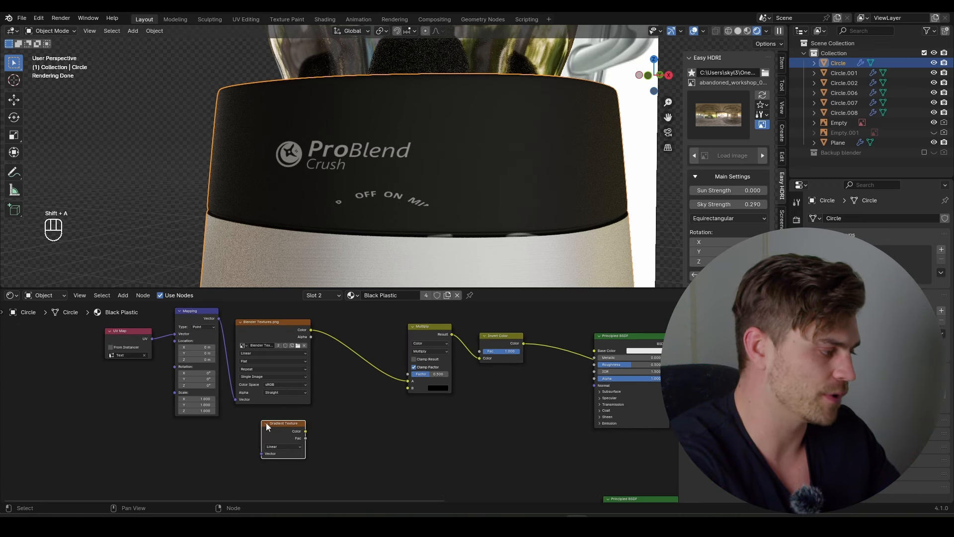
pyautogui.scroll(1, 293, 437)
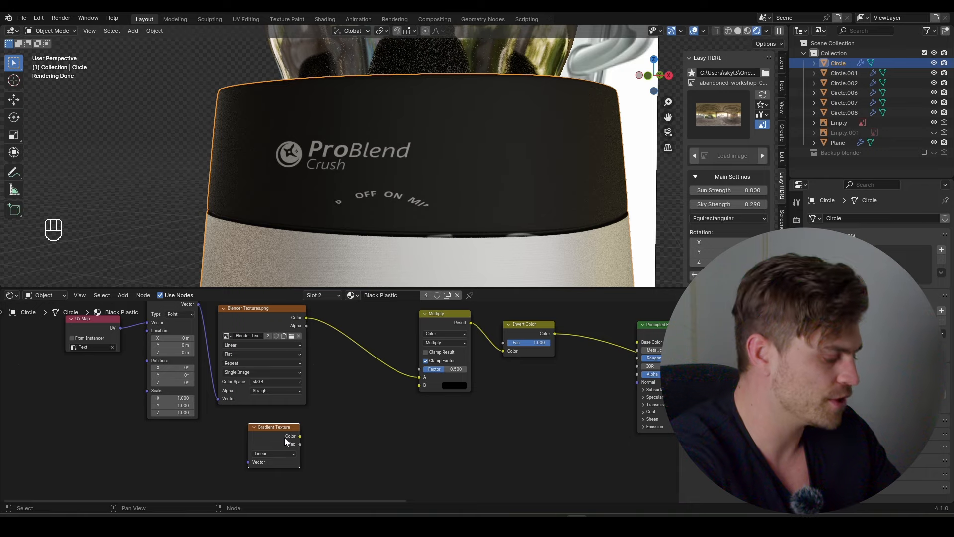
pyautogui.keyDown('ctrl'); pyautogui.keyDown('shift'); pyautogui.click(273, 437); pyautogui.keyUp('shift'); pyautogui.keyUp('ctrl')
pyautogui.moveTo(302, 259); pyautogui.dragTo(387, 253, button='middle')
pyautogui.moveTo(426, 205); pyautogui.dragTo(340, 201, button='middle')
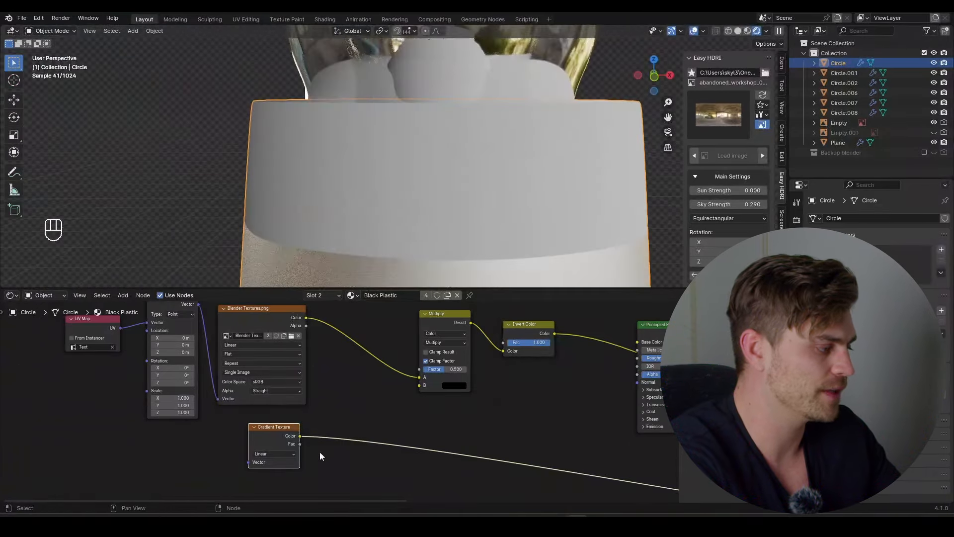
# Add a Color Ramp after the Gradient Texture and move its black stop to 0.409
pyautogui.hotkey('ctrl', 'q')
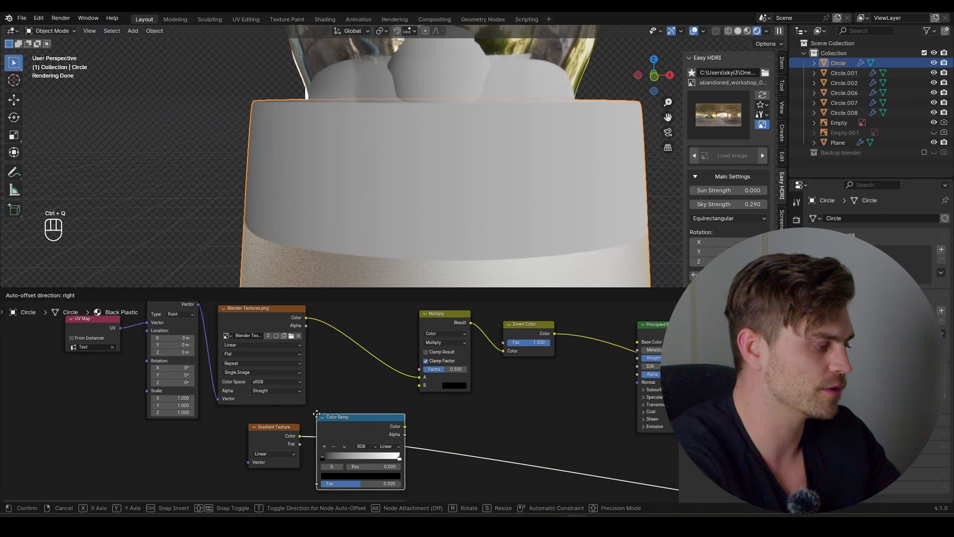
pyautogui.click(330, 416)
pyautogui.moveTo(336, 457); pyautogui.dragTo(368, 458)
pyautogui.moveTo(275, 437); pyautogui.dragTo(296, 426, button='middle')
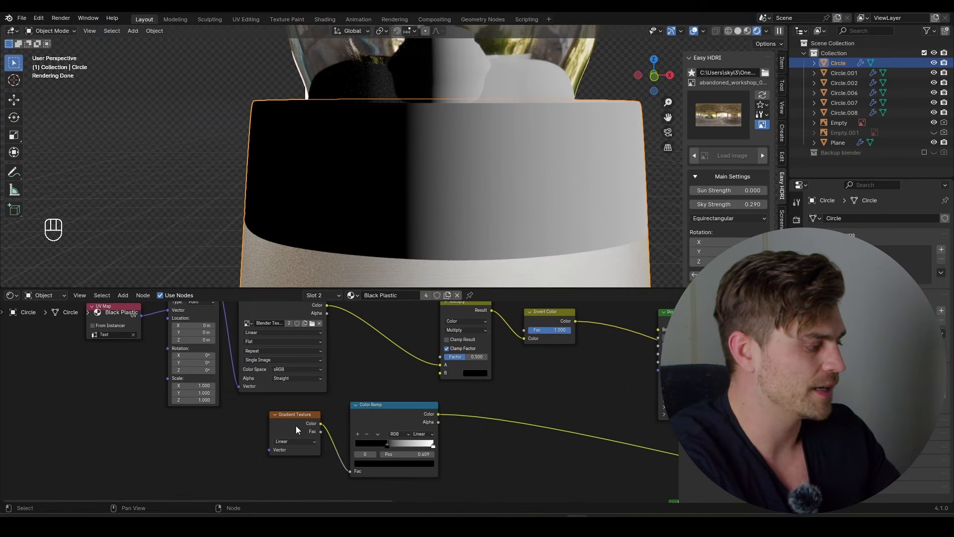
# Add Texture Coordinate and Mapping nodes to the Gradient Texture and set the mapping's Y rotation to 90°
pyautogui.click(296, 425)
pyautogui.hotkey('ctrl', 't')
pyautogui.scroll(2, 273, 493)
pyautogui.moveTo(273, 493); pyautogui.dragTo(254, 436, button='middle')
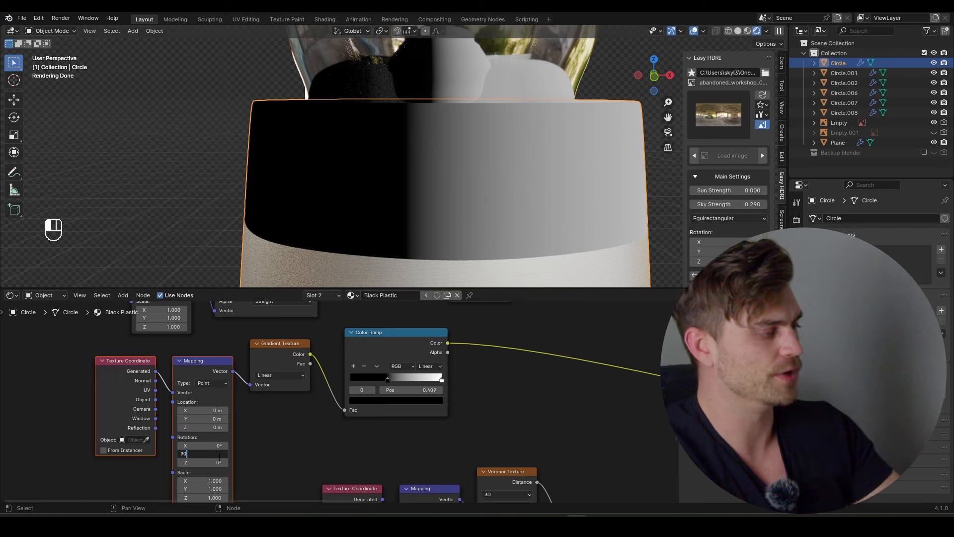
pyautogui.press('Return')
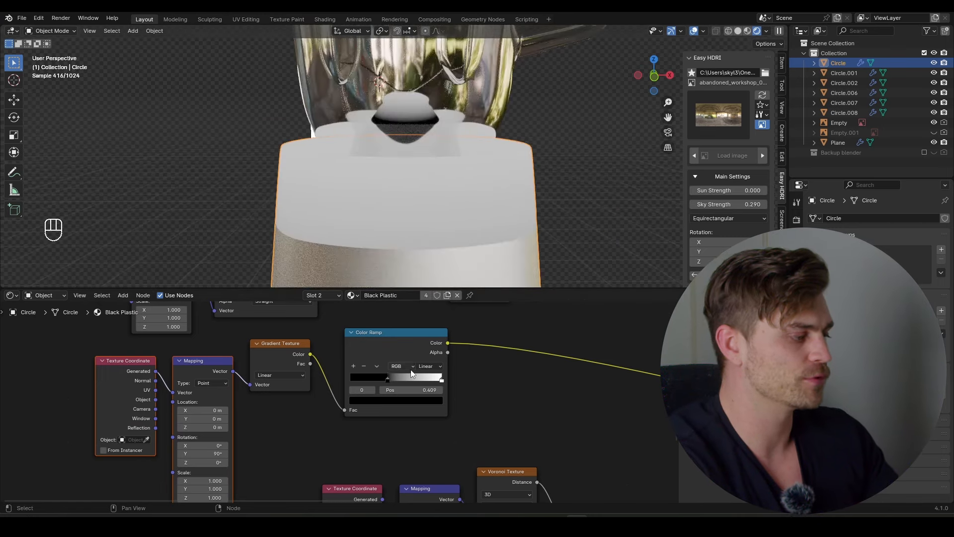
# Reverse the Color Ramp so white comes before black, placing the black stop at 0.864
pyautogui.moveTo(411, 374); pyautogui.dragTo(372, 409, button='middle')
pyautogui.moveTo(401, 417)
pyautogui.mouseDown()
pyautogui.moveTo(367, 416)
pyautogui.moveTo(391, 422)
pyautogui.mouseUp()
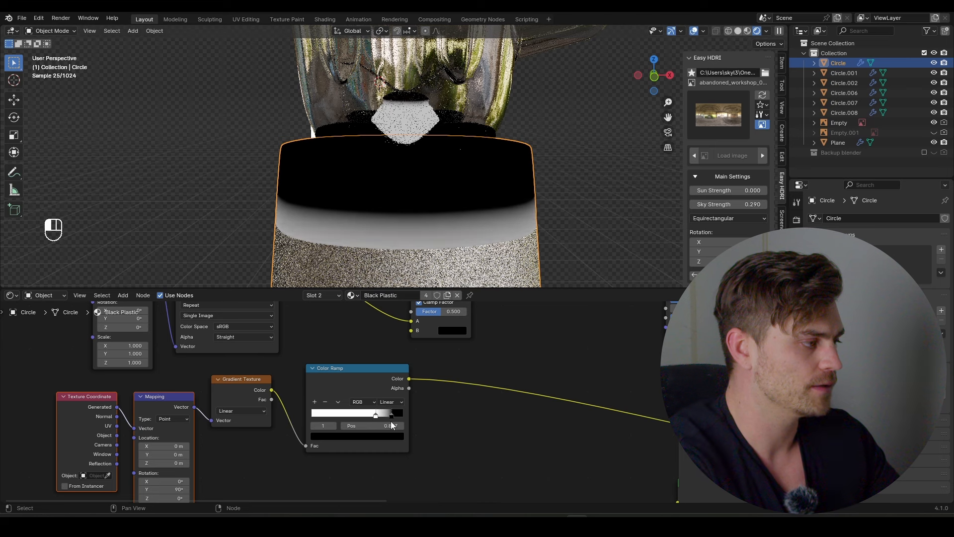
pyautogui.moveTo(390, 417); pyautogui.dragTo(380, 424, button='middle')
pyautogui.moveTo(381, 423); pyautogui.dragTo(376, 423)
# Connect the Color Ramp's color output to the Multiply node's factor and preview the Multiply result
pyautogui.moveTo(402, 388); pyautogui.dragTo(372, 426, button='middle')
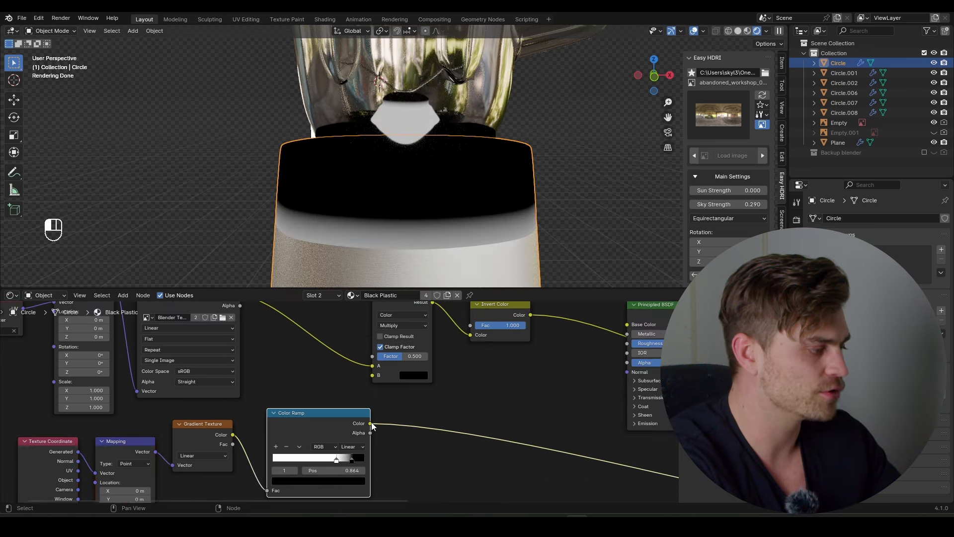
pyautogui.moveTo(373, 360); pyautogui.dragTo(373, 359)
pyautogui.moveTo(400, 305); pyautogui.dragTo(406, 365, button='middle')
pyautogui.keyDown('ctrl'); pyautogui.keyDown('shift'); pyautogui.click(408, 359); pyautogui.keyUp('shift'); pyautogui.keyUp('ctrl')
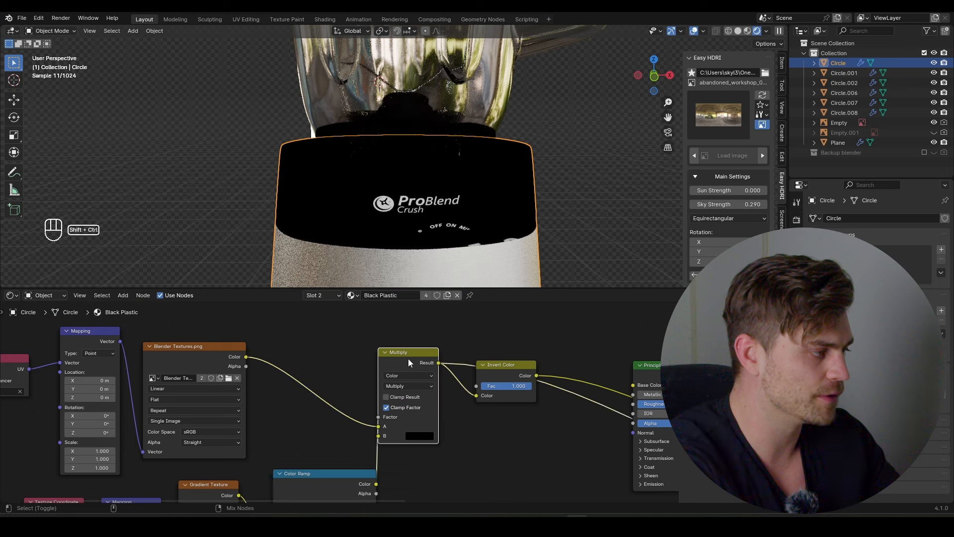
# Adjust the Color Ramp to a white stop at 0.868 and a black stop at 0.893, masking the dial markings below the logo
pyautogui.moveTo(404, 370); pyautogui.dragTo(419, 369)
pyautogui.scroll(4, 419, 373)
pyautogui.scroll(-2, 439, 395)
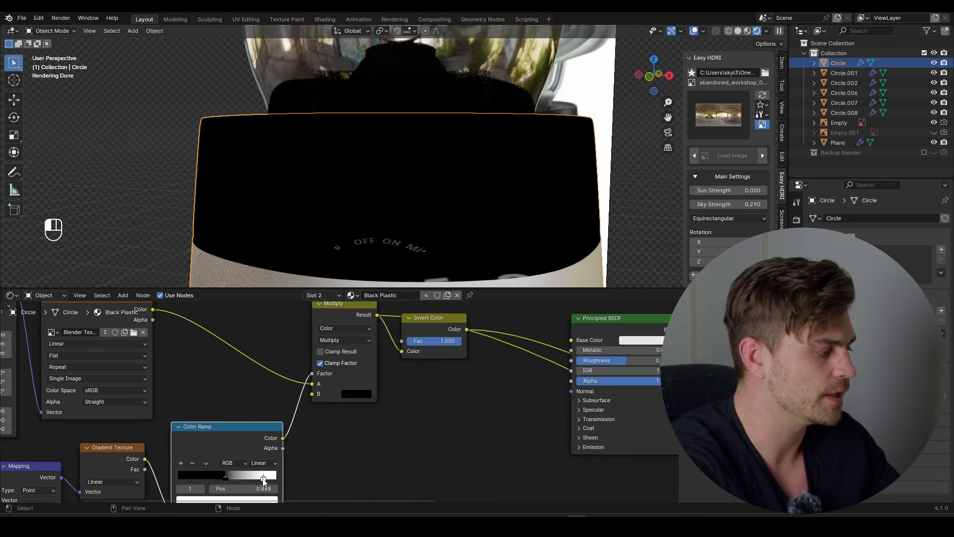
pyautogui.moveTo(231, 475); pyautogui.dragTo(252, 478)
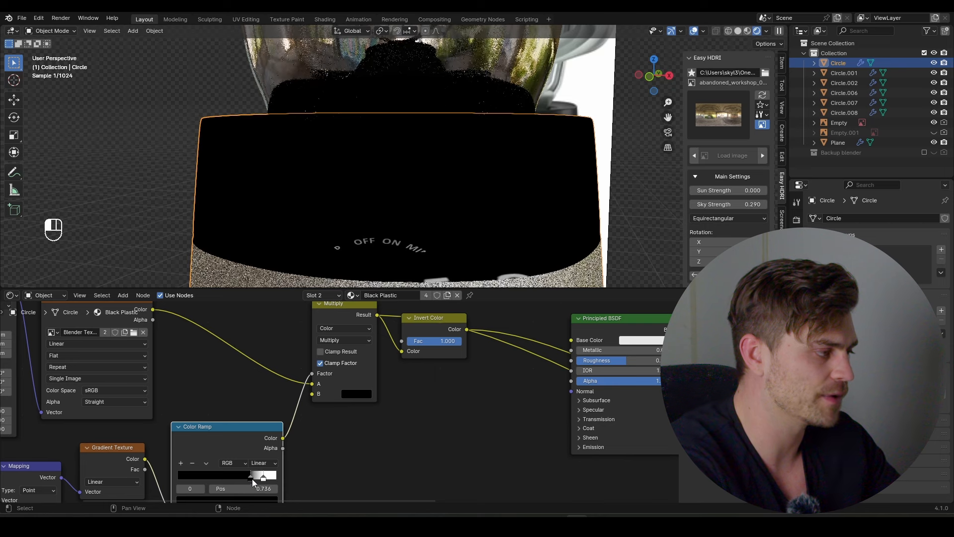
pyautogui.moveTo(266, 479); pyautogui.dragTo(268, 479)
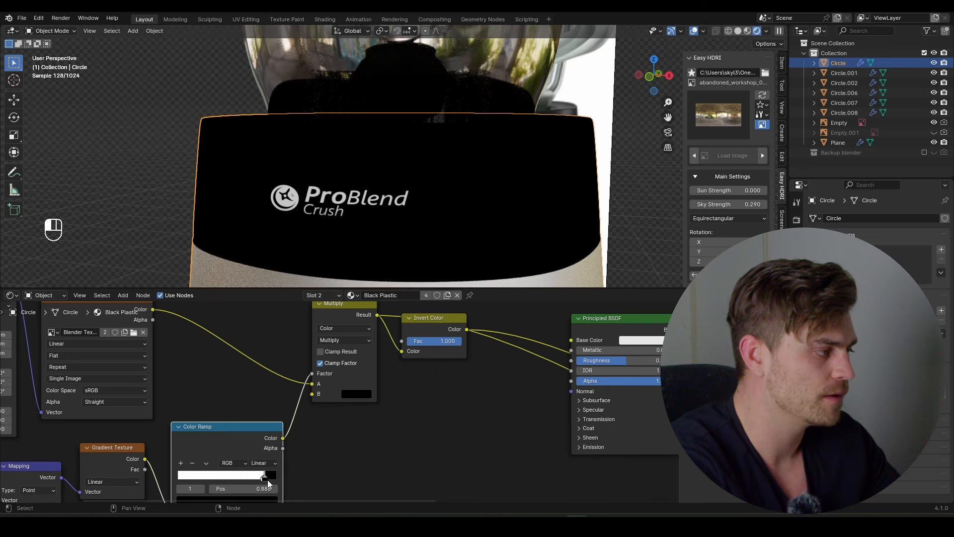
pyautogui.scroll(-2, 448, 398)
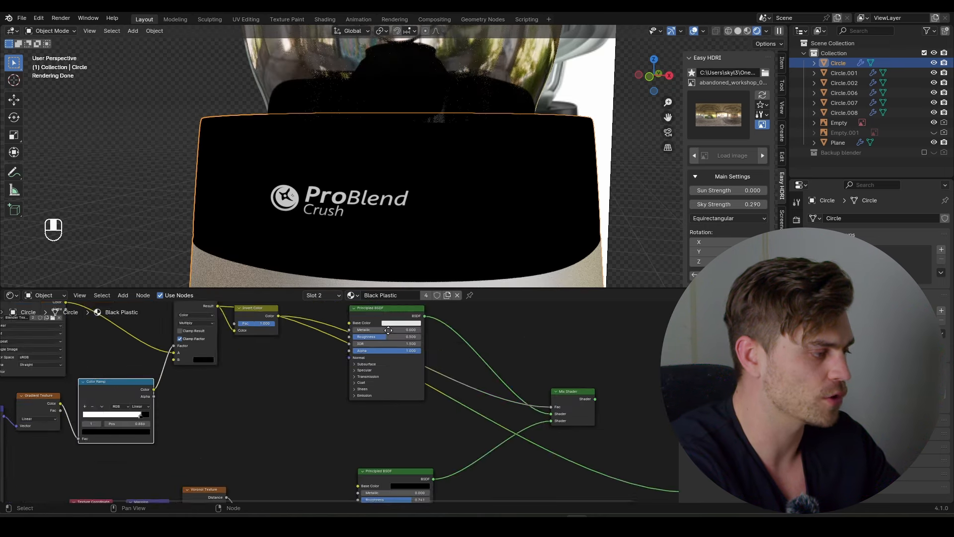
# Preview the Mix Shader result on the blender base with the masked logo
pyautogui.moveTo(572, 405); pyautogui.dragTo(467, 358, button='middle')
pyautogui.keyDown('ctrl'); pyautogui.keyDown('shift'); pyautogui.click(467, 353); pyautogui.keyUp('shift'); pyautogui.keyUp('ctrl')
pyautogui.moveTo(477, 213); pyautogui.dragTo(410, 213, button='middle')
pyautogui.scroll(-3, 360, 191)
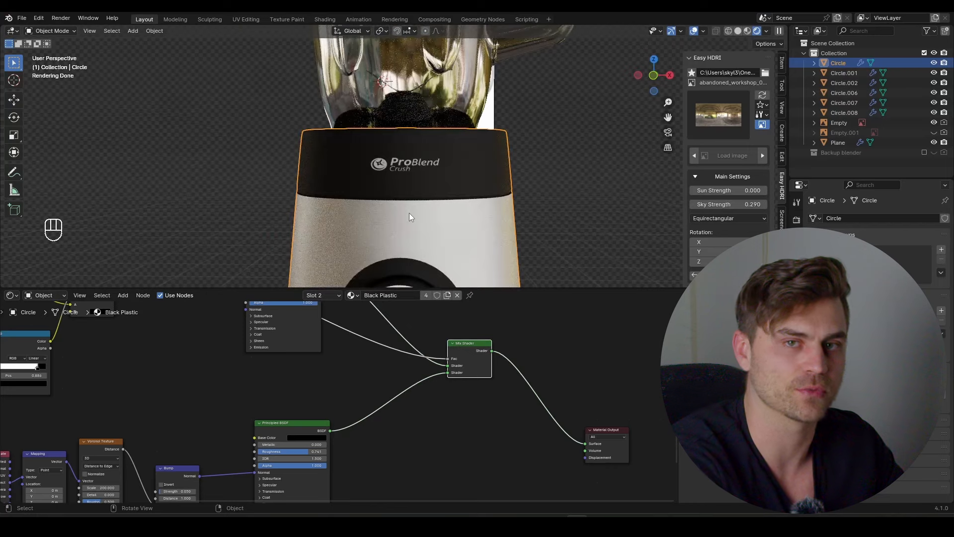
# Inspect the Color Ramp mask and the Blender Textures.png color on the base, and compare them with the full material
pyautogui.press('Home')
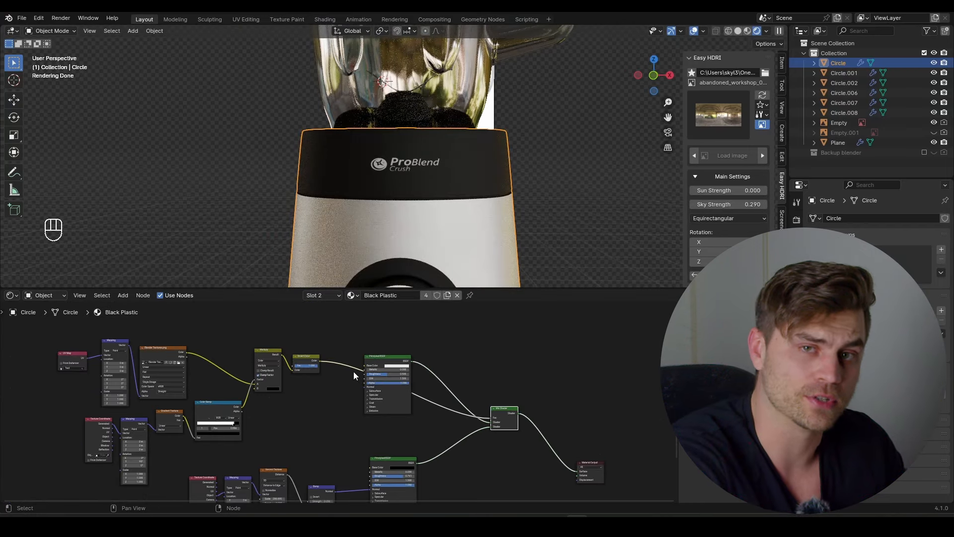
pyautogui.scroll(2, 290, 425)
pyautogui.keyDown('ctrl'); pyautogui.keyDown('shift'); pyautogui.click(290, 426); pyautogui.keyUp('shift'); pyautogui.keyUp('ctrl')
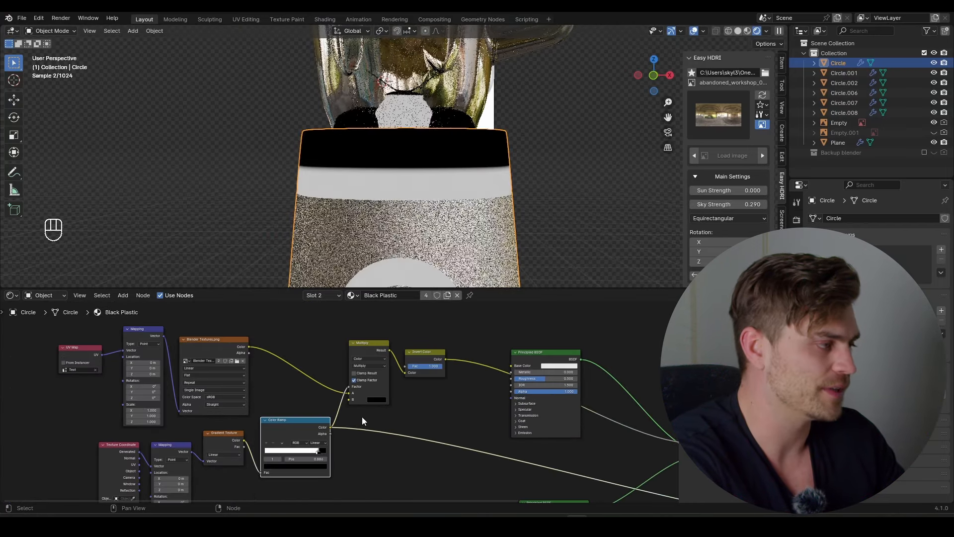
pyautogui.scroll(2, 330, 430)
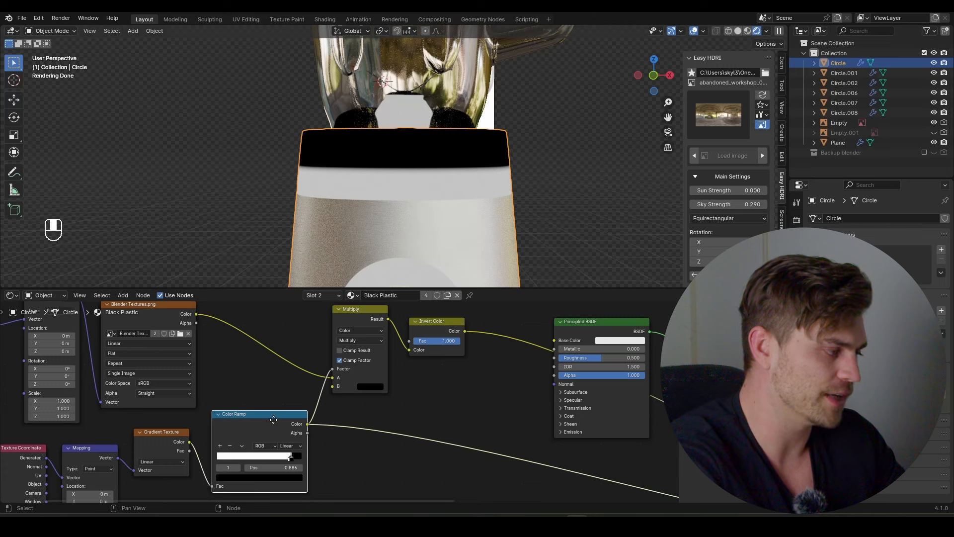
pyautogui.moveTo(274, 420); pyautogui.dragTo(281, 433, button='middle')
pyautogui.scroll(2, 337, 389)
pyautogui.keyDown('ctrl'); pyautogui.keyDown('shift'); pyautogui.click(76, 338); pyautogui.keyUp('shift'); pyautogui.keyUp('ctrl')
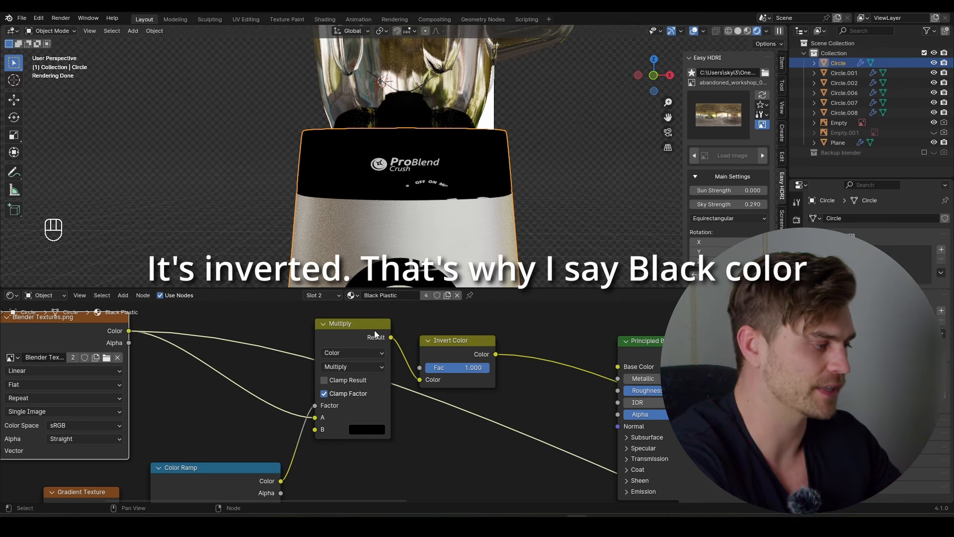
pyautogui.scroll(-2, 401, 386)
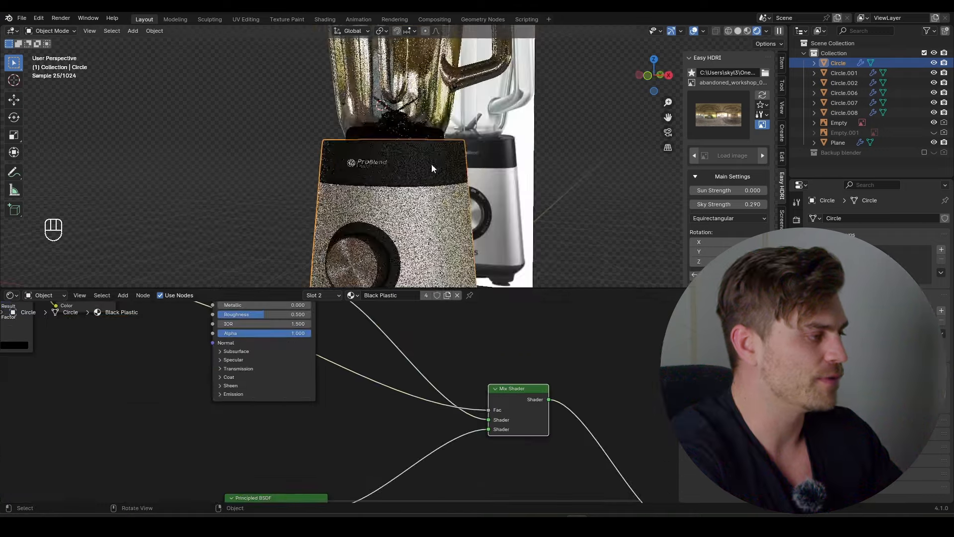
pyautogui.scroll(-4, 564, 263)
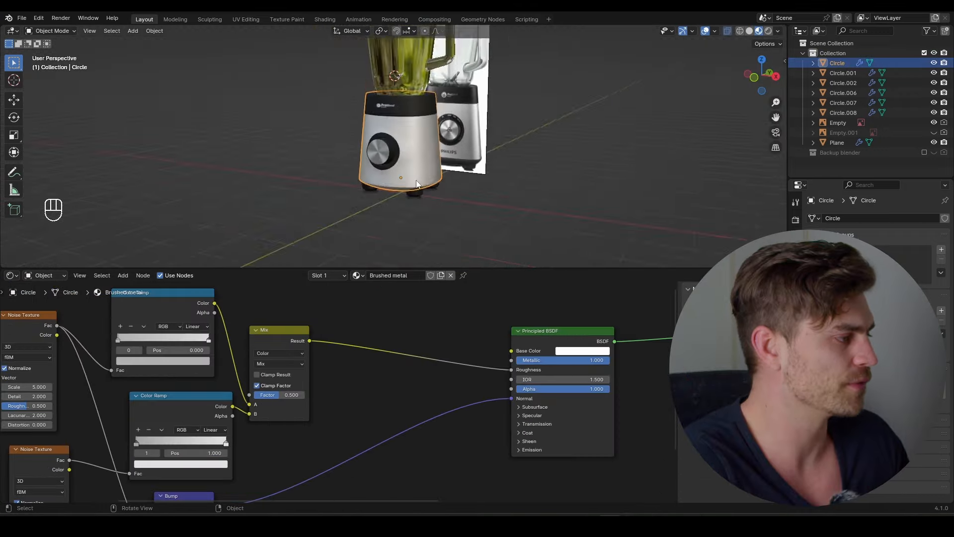
# Add a UV map named Circle to the base mesh and make it the active render map
pyautogui.scroll(6, 416, 184)
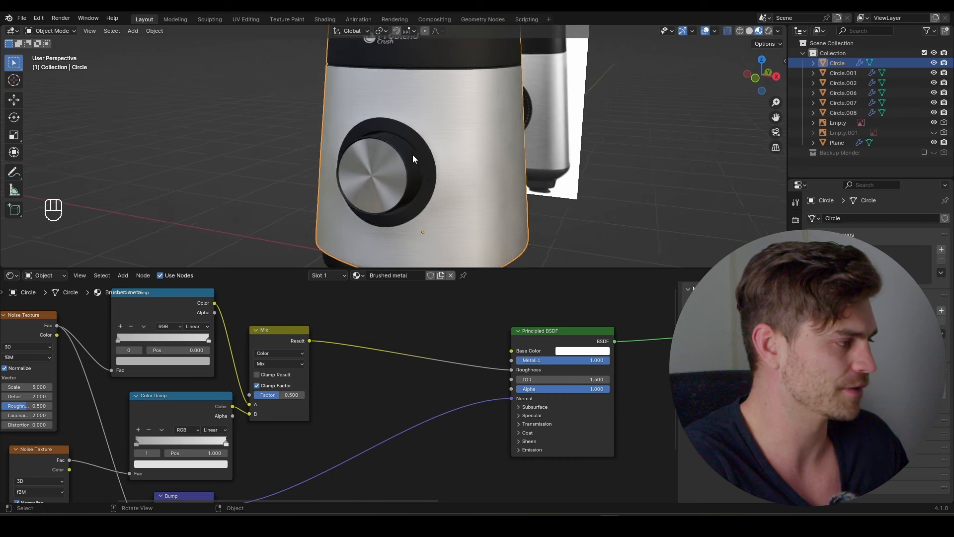
pyautogui.click(327, 275)
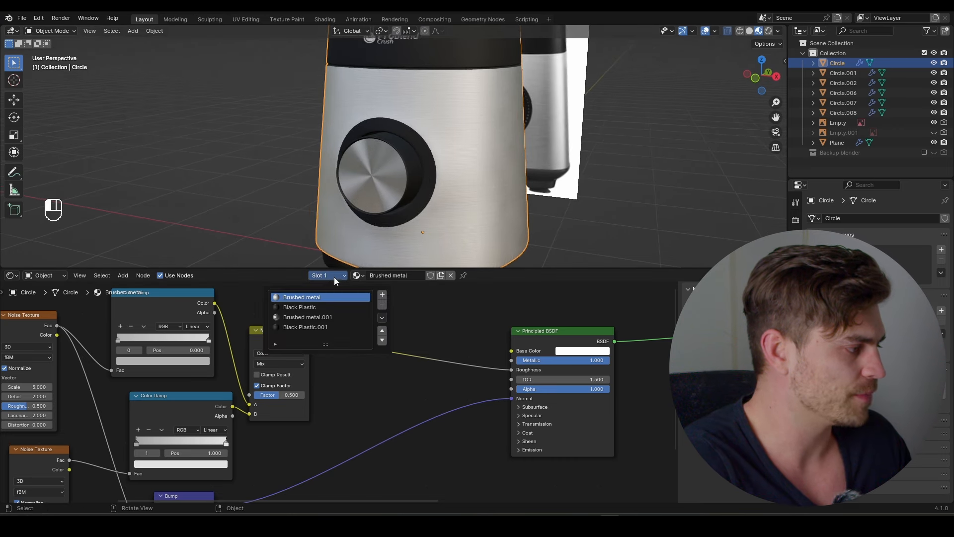
pyautogui.click(307, 306)
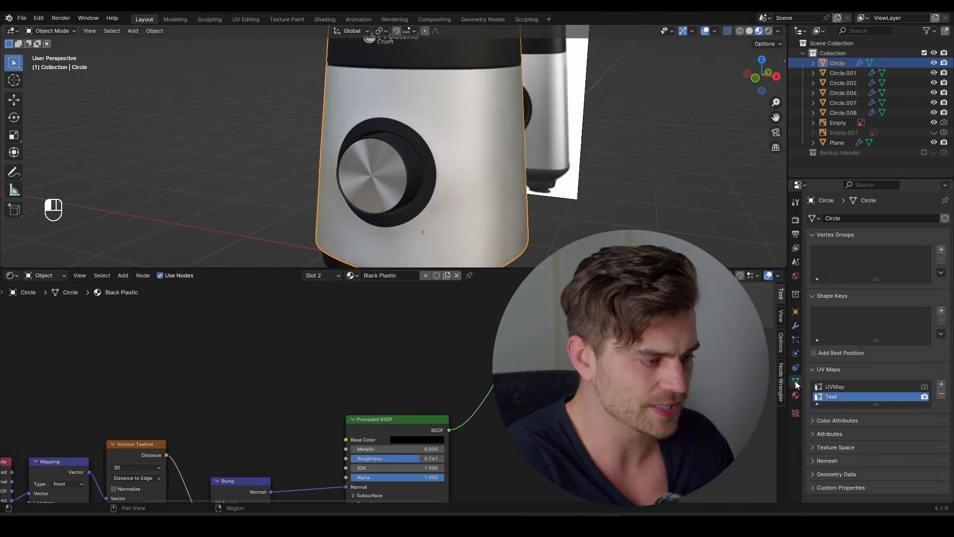
pyautogui.click(941, 384)
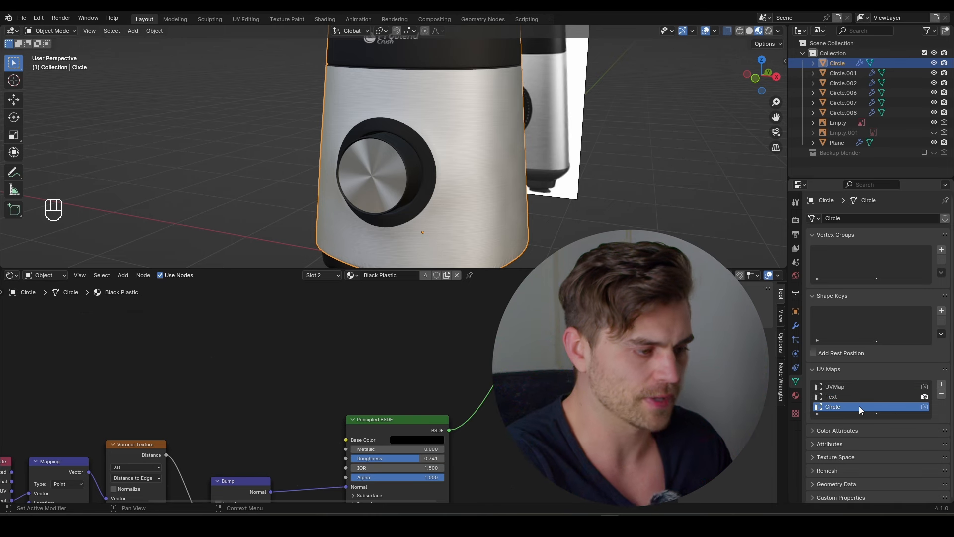
pyautogui.click(924, 406)
# In the Black Plastic.001 material, add a second Principled BSDF and combine it with the existing one through a Mix Shader
pyautogui.press('Home')
pyautogui.click(318, 275)
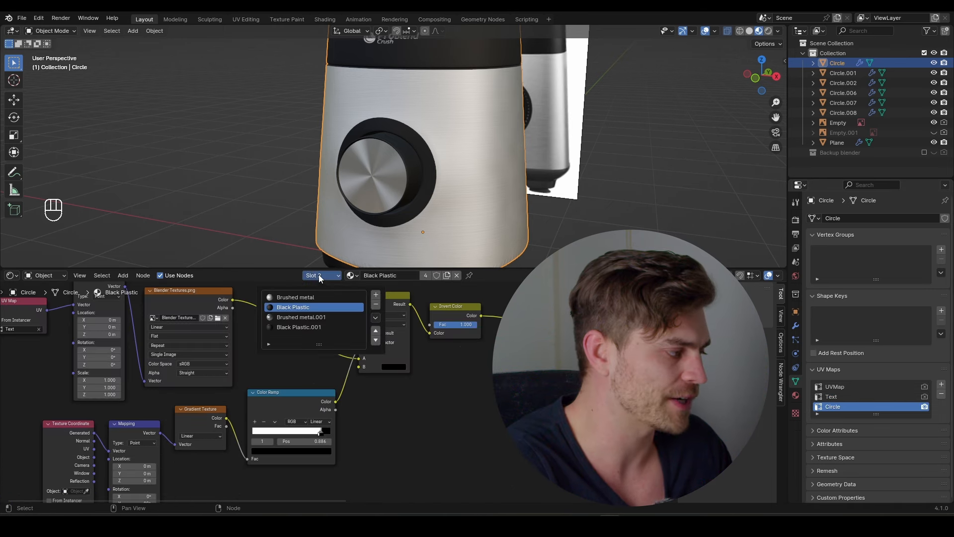
pyautogui.click(318, 326)
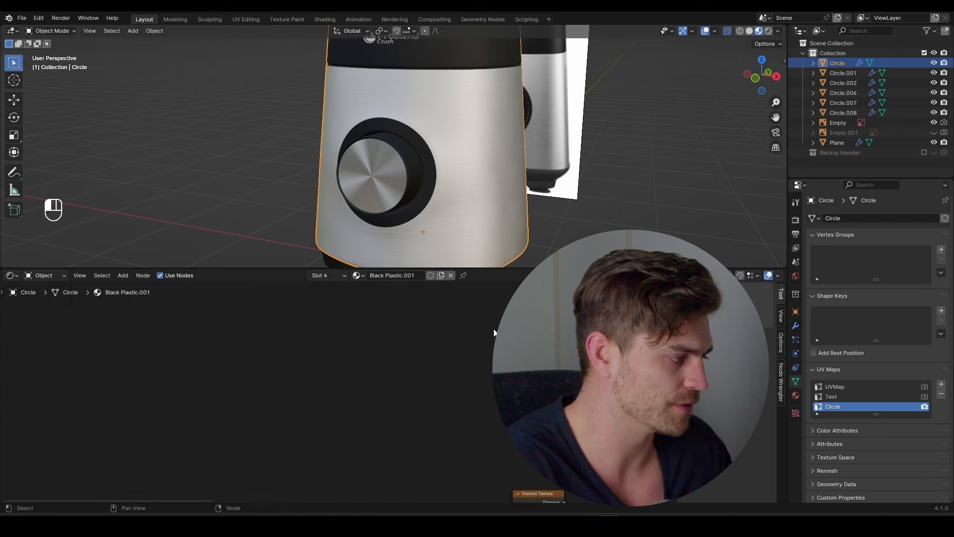
pyautogui.press('Home')
pyautogui.hotkey('shift', 'a')
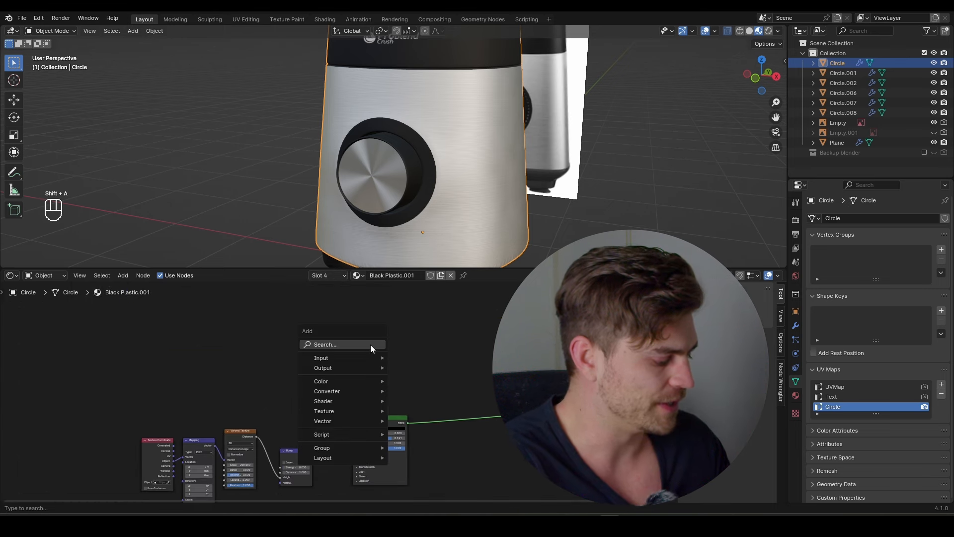
pyautogui.write('pri')
pyautogui.press('Return')
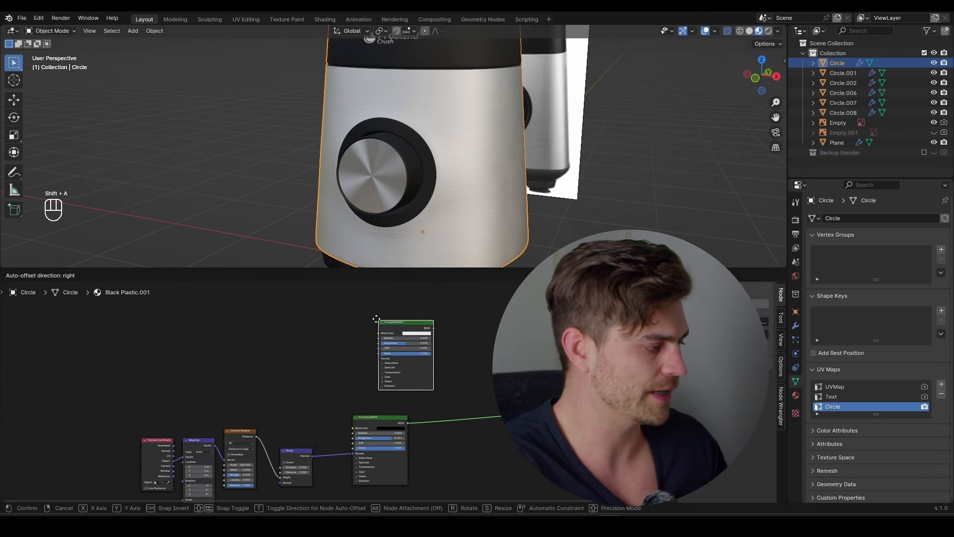
pyautogui.click(358, 314)
pyautogui.moveTo(346, 348); pyautogui.dragTo(399, 426)
pyautogui.press('ctrl+KP_0')
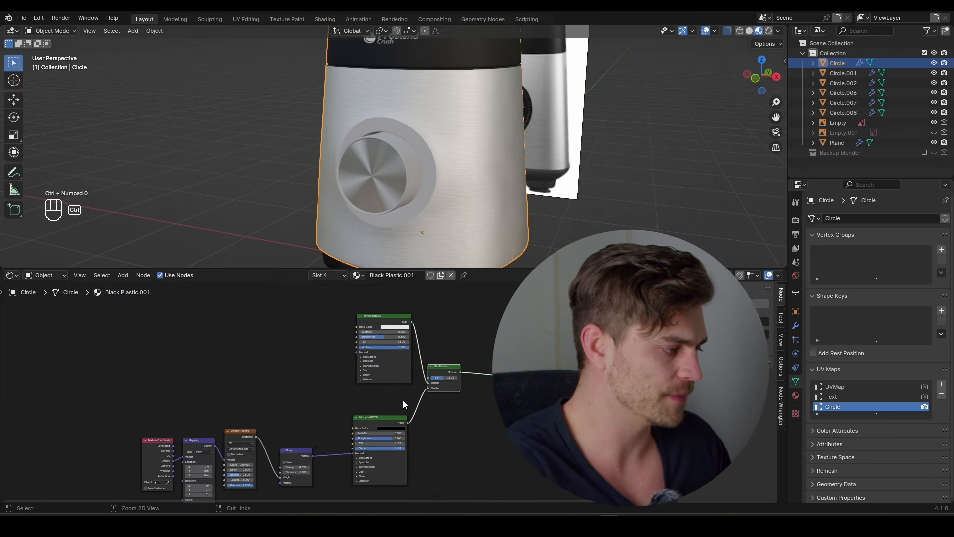
# Add an Image Texture with a Mapping node above the existing texture nodes, without its Texture Coordinate node
pyautogui.click(384, 348)
pyautogui.hotkey('ctrl', 't')
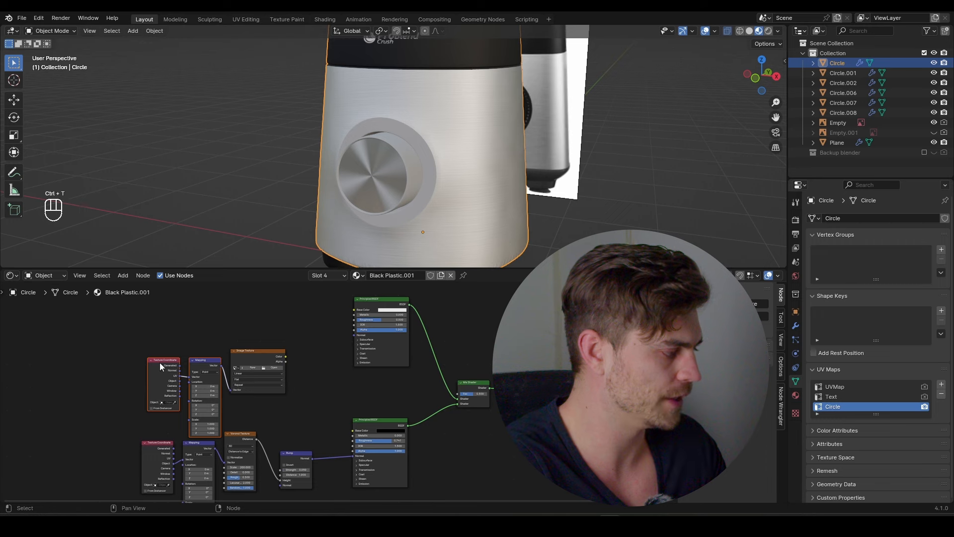
pyautogui.scroll(2, 158, 367)
pyautogui.press('x')
# Add a UV Map node set to Circle and connect it to the image texture's Mapping vector
pyautogui.hotkey('shift', 'a')
pyautogui.write('uv m')
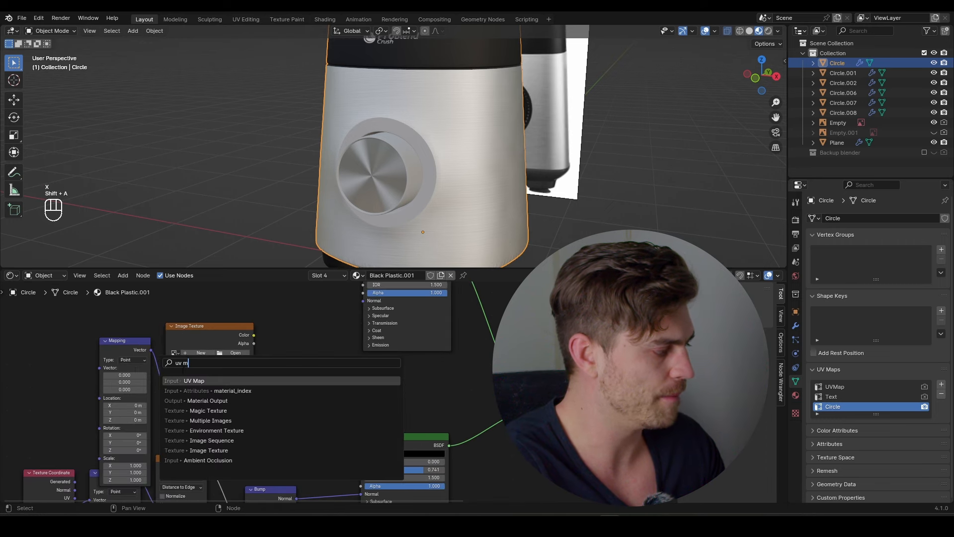
pyautogui.press('Return')
pyautogui.click(34, 359)
pyautogui.click(42, 386)
pyautogui.click(45, 405)
pyautogui.moveTo(74, 367); pyautogui.dragTo(106, 372)
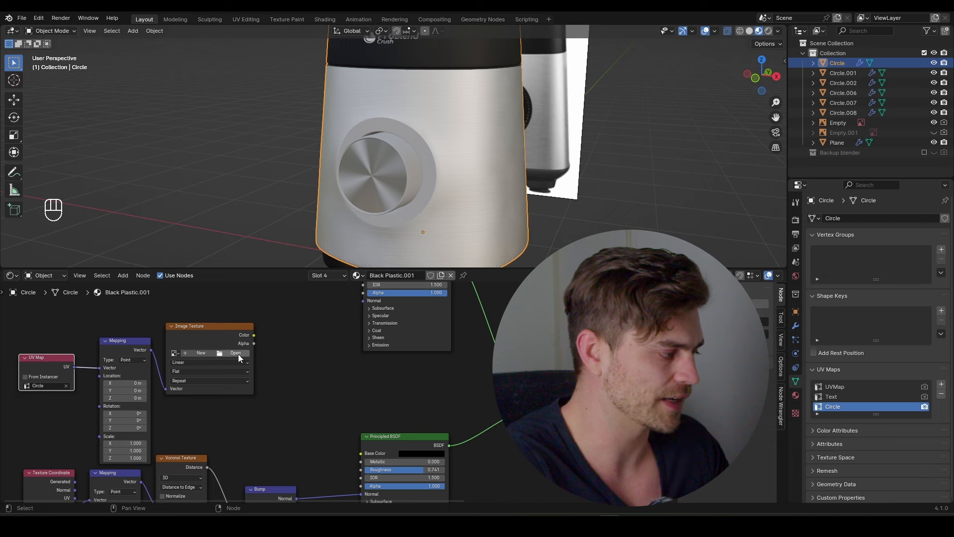
# Load Blender Textures 9 (Fhilips) 3.png and route its color through an Invert Color node into the Mix Shader's factor
pyautogui.click(238, 354)
pyautogui.moveTo(205, 315); pyautogui.dragTo(557, 398)
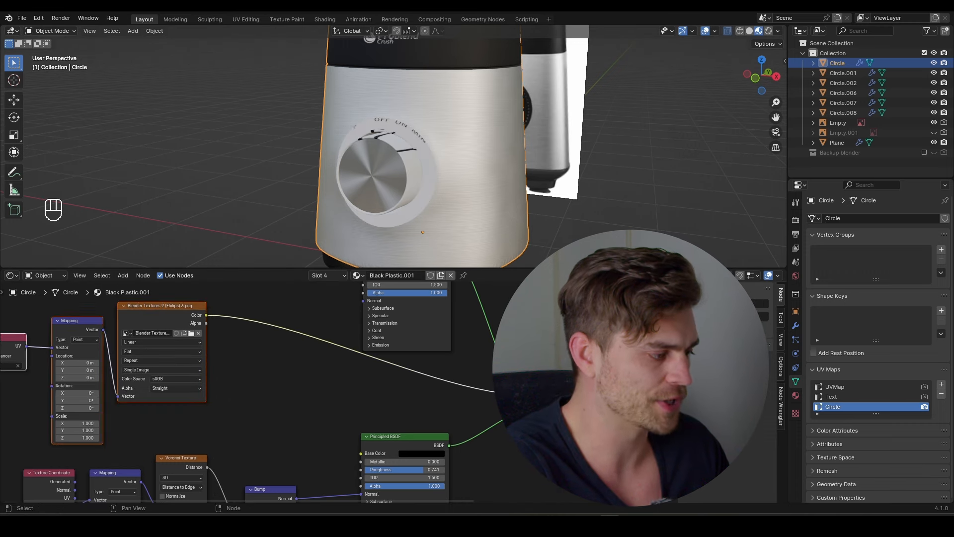
pyautogui.hotkey('shift', 'a')
pyautogui.write('inver')
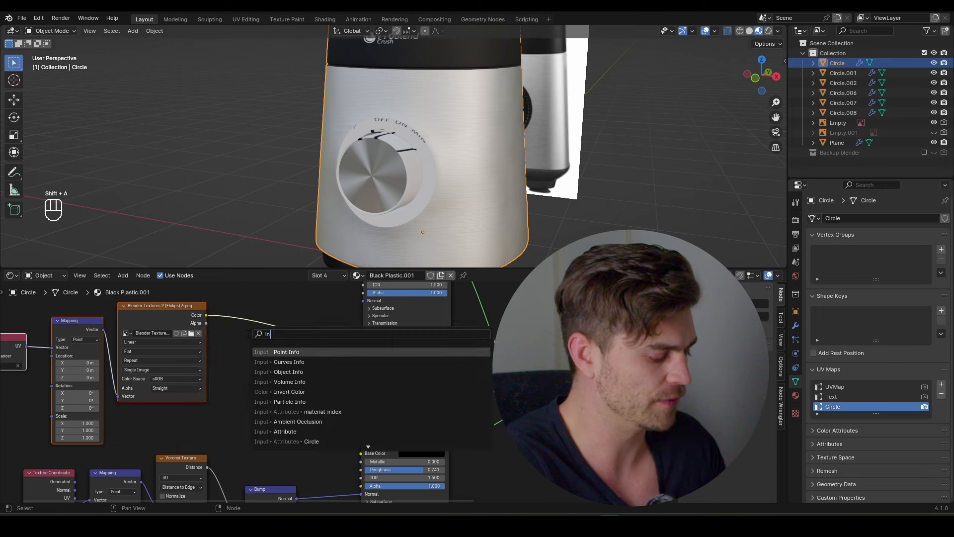
pyautogui.press('Return')
pyautogui.click(272, 325)
# Select the flat ring of faces around the dial in Edit Mode and unwrap it
pyautogui.press('Tab')
pyautogui.moveTo(385, 117); pyautogui.dragTo(411, 131, button='middle')
pyautogui.hotkey('alt', 'z')
pyautogui.press('3')
pyautogui.scroll(1, 412, 129)
pyautogui.keyDown('alt'); pyautogui.click(406, 117); pyautogui.keyUp('alt')
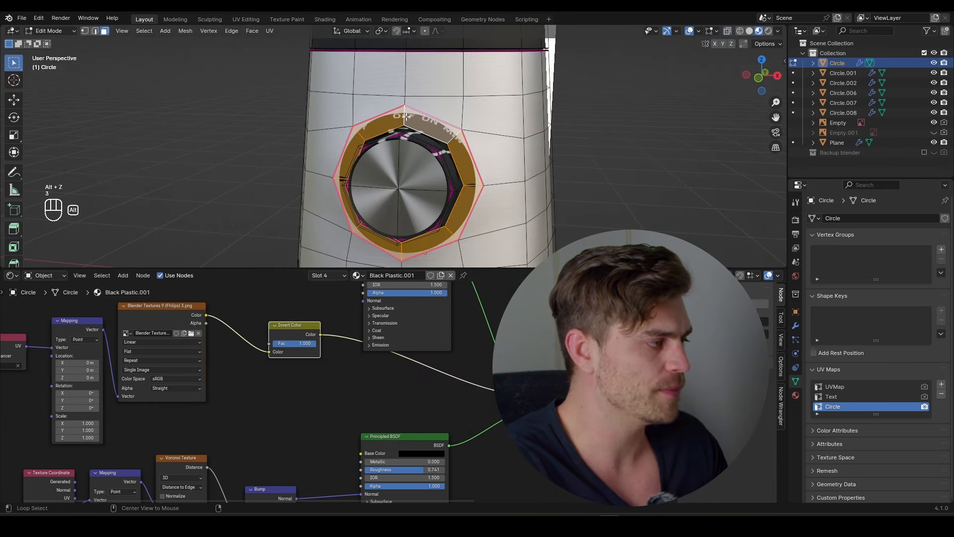
pyautogui.press('u')
pyautogui.click(405, 166)
# In the UV Editor, scale down the ring's UVs and move them over the circular dial markings in the image
pyautogui.click(9, 276)
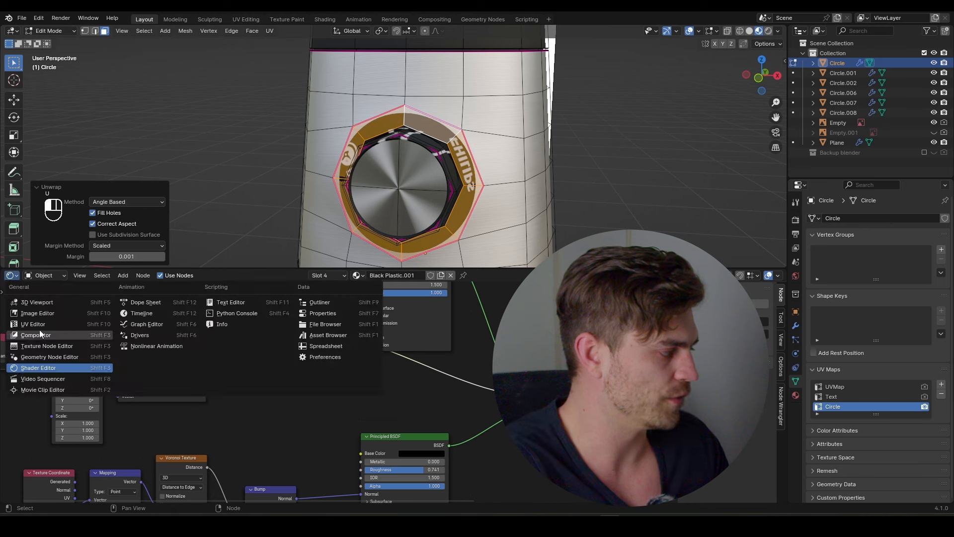
pyautogui.click(34, 324)
pyautogui.press('a')
pyautogui.press('s')
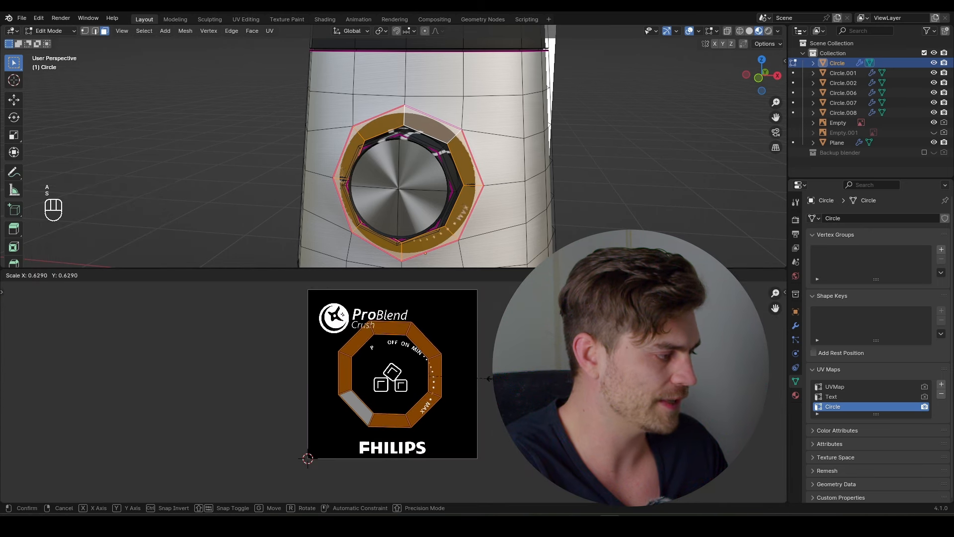
pyautogui.click(477, 373)
pyautogui.scroll(3, 481, 379)
pyautogui.press('g')
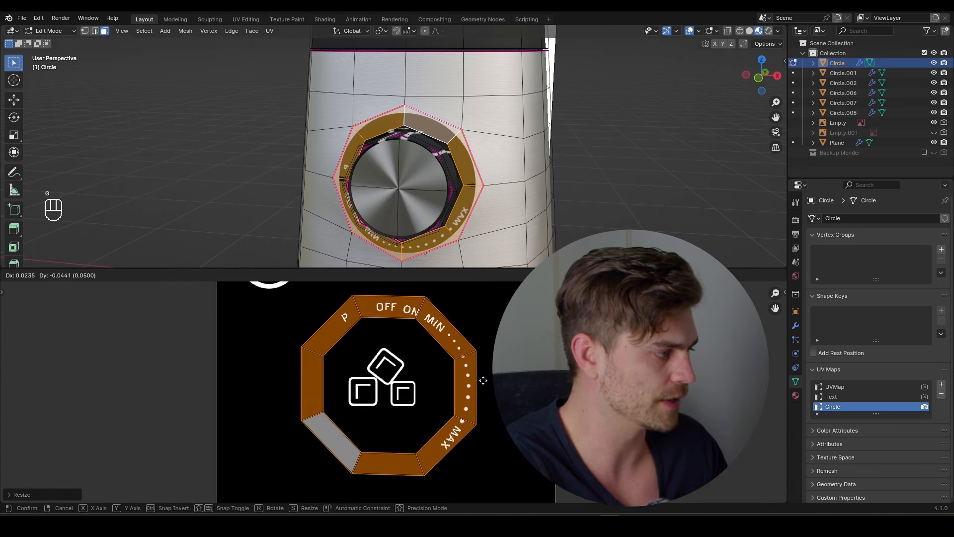
pyautogui.click(483, 381)
# Mirror the ring's UVs on X and rotate them so OFF sits at the top of the dial
pyautogui.rightClick(433, 347)
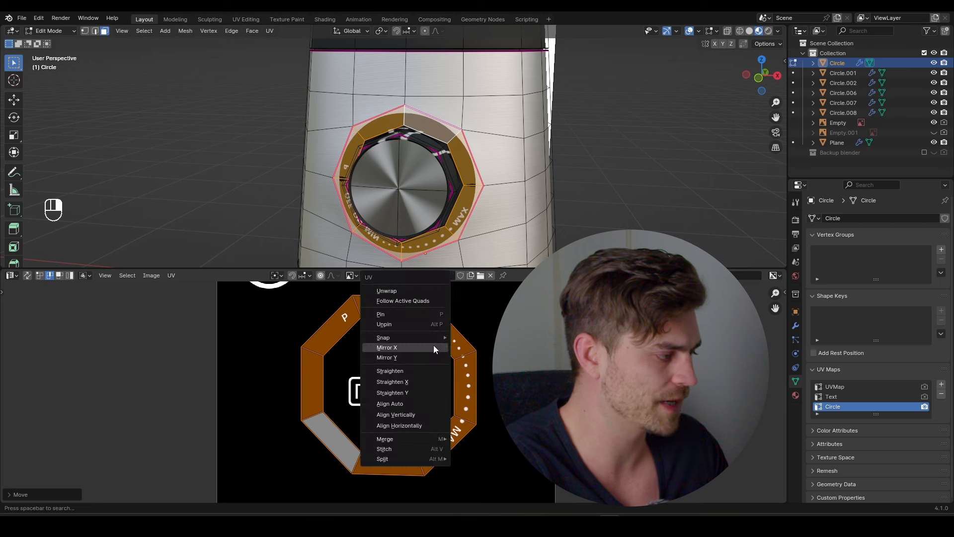
pyautogui.click(423, 345)
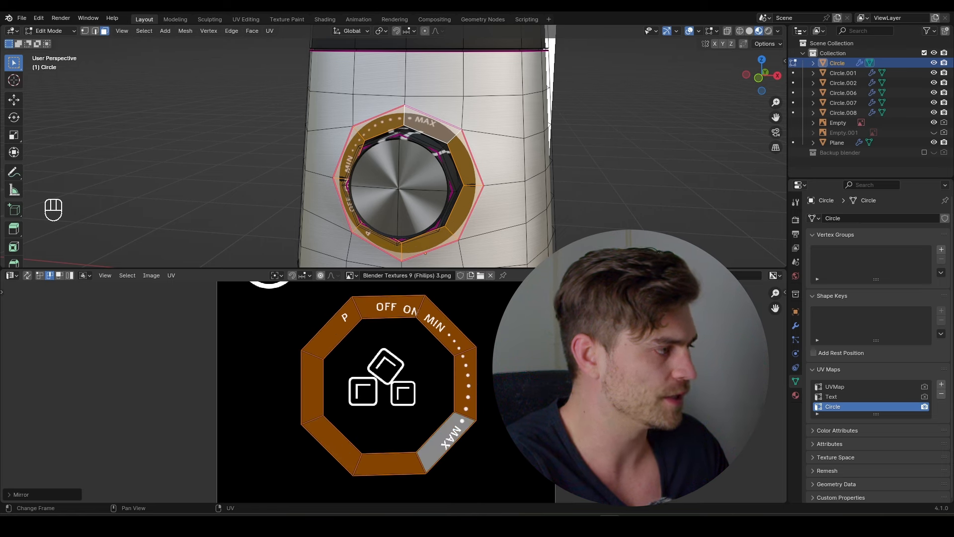
pyautogui.press('r')
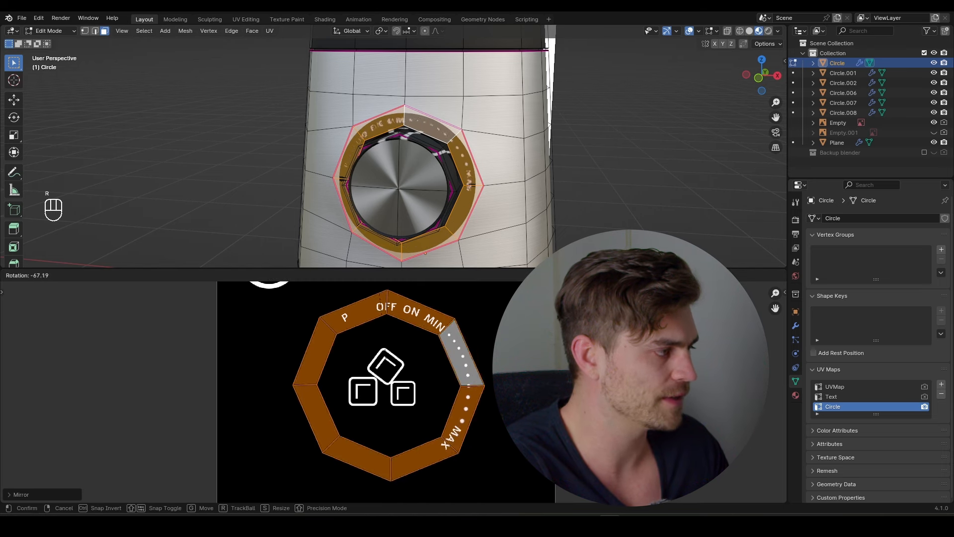
pyautogui.click(282, 443)
# Crease the ring's inner edge loop around the knob with a factor of 1.000
pyautogui.moveTo(432, 243); pyautogui.dragTo(448, 245, button='middle')
pyautogui.scroll(3, 449, 236)
pyautogui.keyDown('shift'); pyautogui.moveTo(466, 194); pyautogui.dragTo(445, 221, button='middle'); pyautogui.keyUp('shift')
pyautogui.moveTo(445, 222); pyautogui.dragTo(433, 220, button='middle')
pyautogui.press('Tab')
pyautogui.press('Tab')
pyautogui.press('2')
pyautogui.keyDown('alt'); pyautogui.click(433, 157); pyautogui.keyUp('alt')
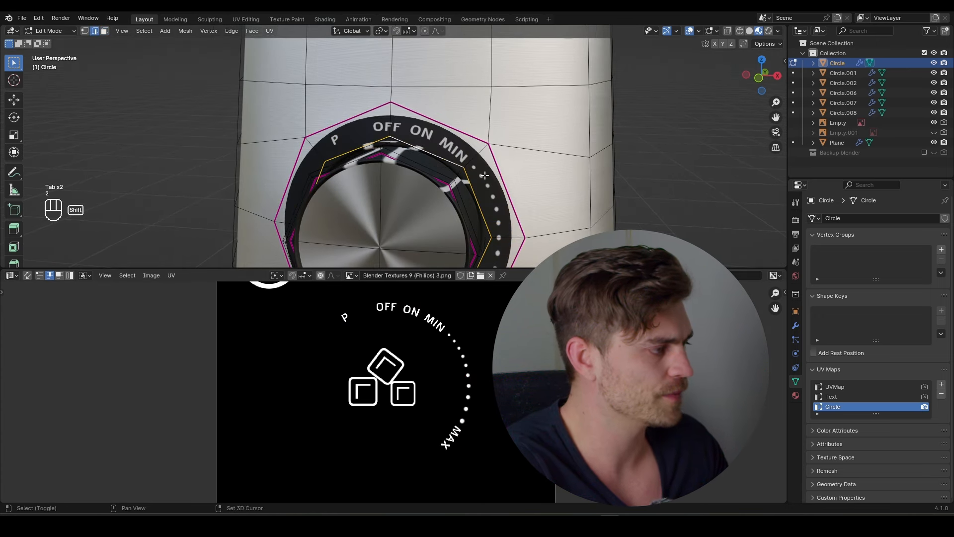
pyautogui.hotkey('shift', 'e')
pyautogui.click(184, 149)
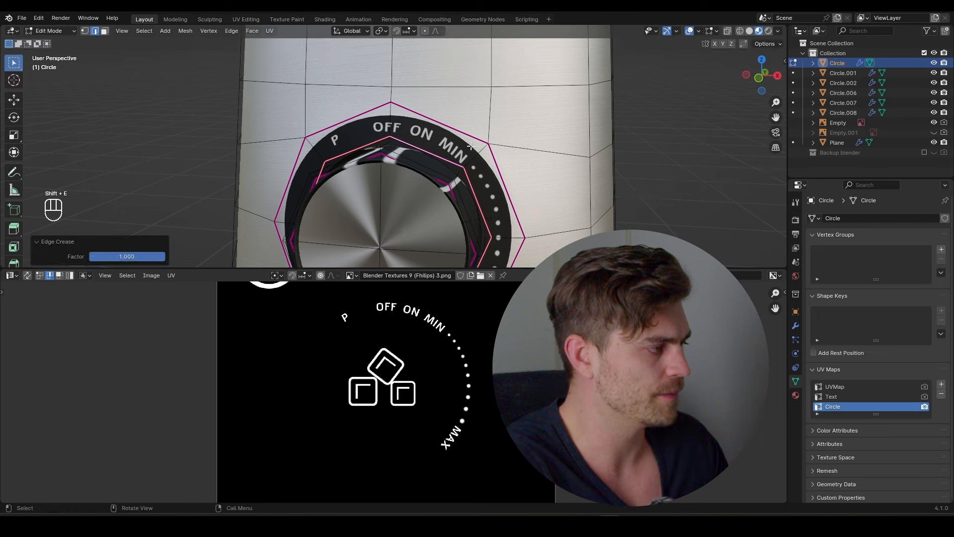
# Select the raised collar faces around the knob and shrink their UVs onto an empty black area of the texture image
pyautogui.press('Tab')
pyautogui.moveTo(467, 157); pyautogui.dragTo(405, 199, button='middle')
pyautogui.scroll(3, 383, 174)
pyautogui.press('Tab')
pyautogui.press('3')
pyautogui.click(376, 193)
pyautogui.press('ctrl+KP_Add')
pyautogui.press('ctrl+KP_Add')
pyautogui.press('ctrl+KP_Add')
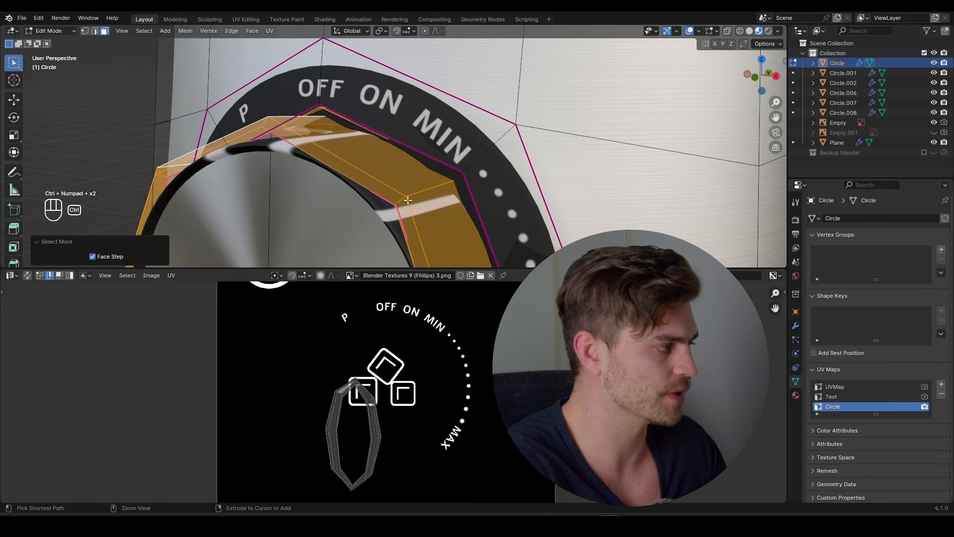
pyautogui.press('KP_1')
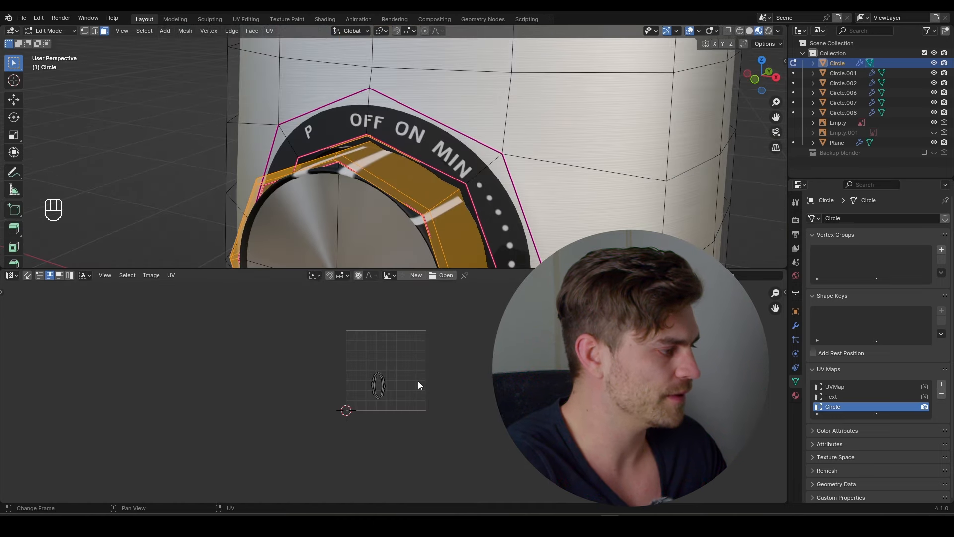
pyautogui.press('u')
pyautogui.click(389, 207)
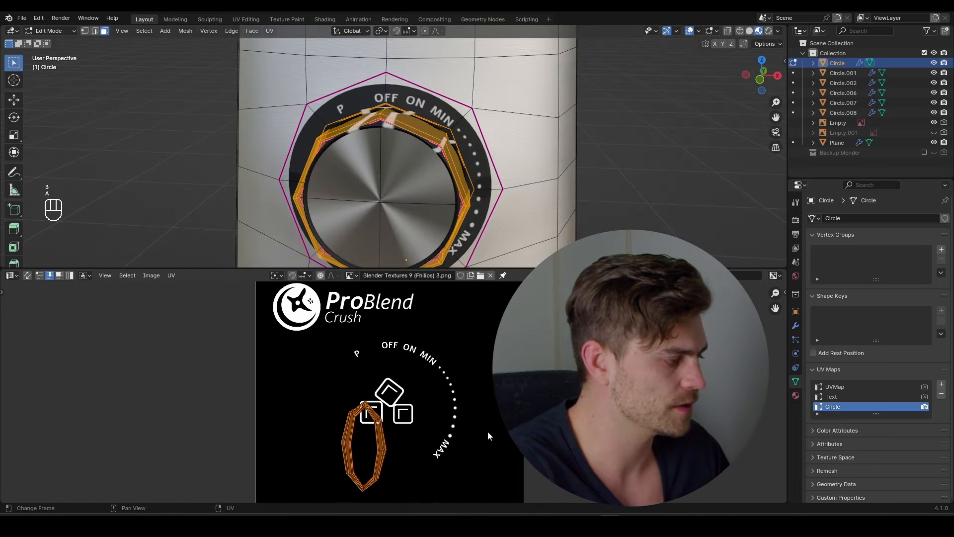
pyautogui.press('a')
pyautogui.press('s')
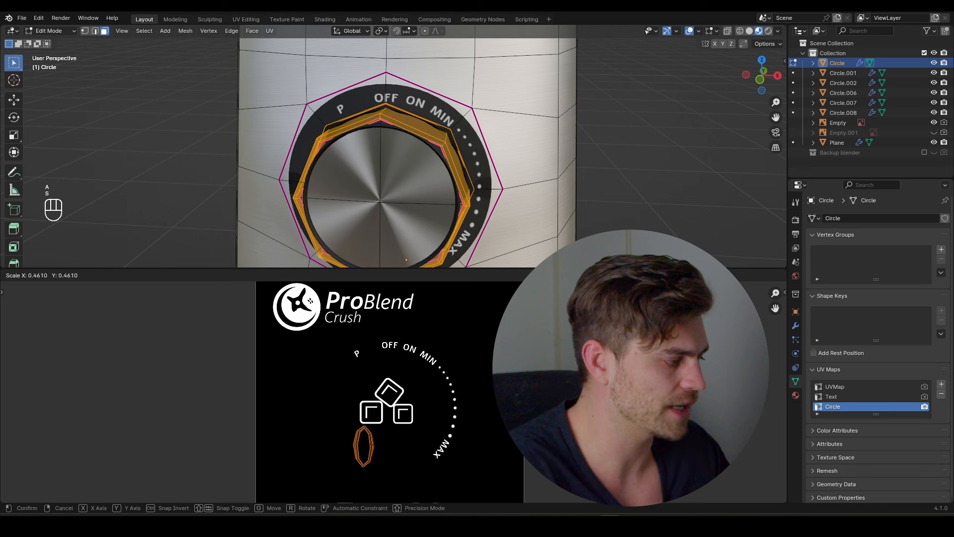
pyautogui.click(440, 437)
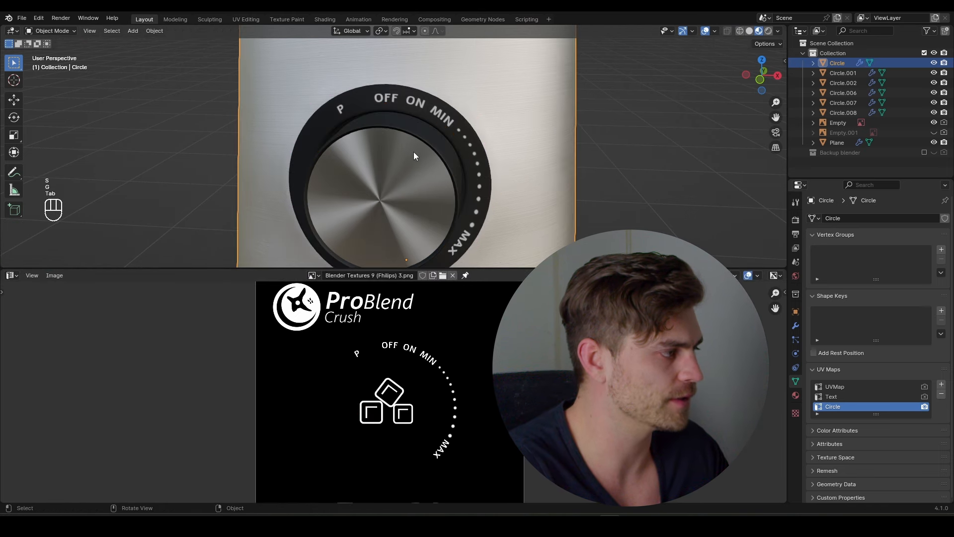
# Leave mesh editing and show the Brushed metal material's nodes in the Shader Editor
pyautogui.press('Tab')
pyautogui.moveTo(432, 163); pyautogui.dragTo(429, 187, button='middle')
pyautogui.scroll(2, 429, 187)
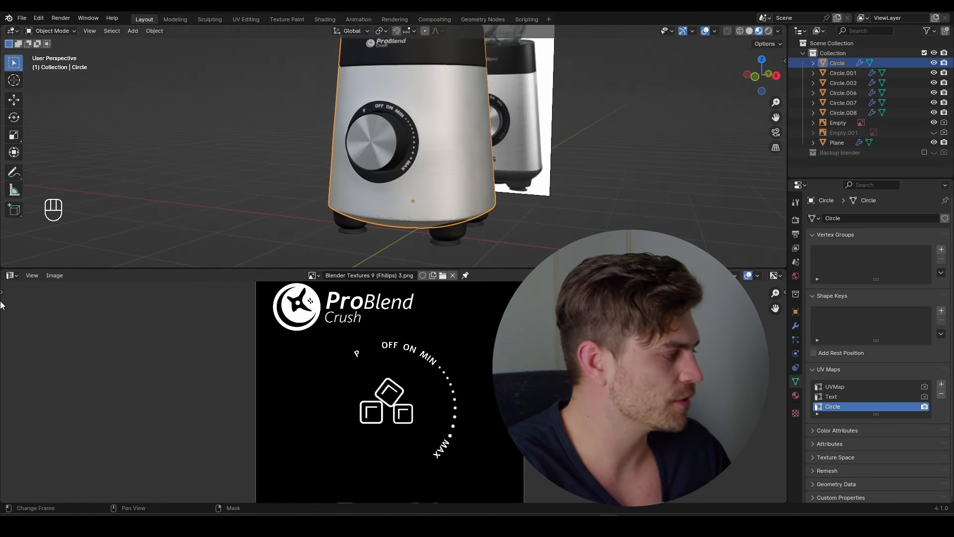
pyautogui.click(11, 276)
pyautogui.click(30, 370)
pyautogui.click(328, 275)
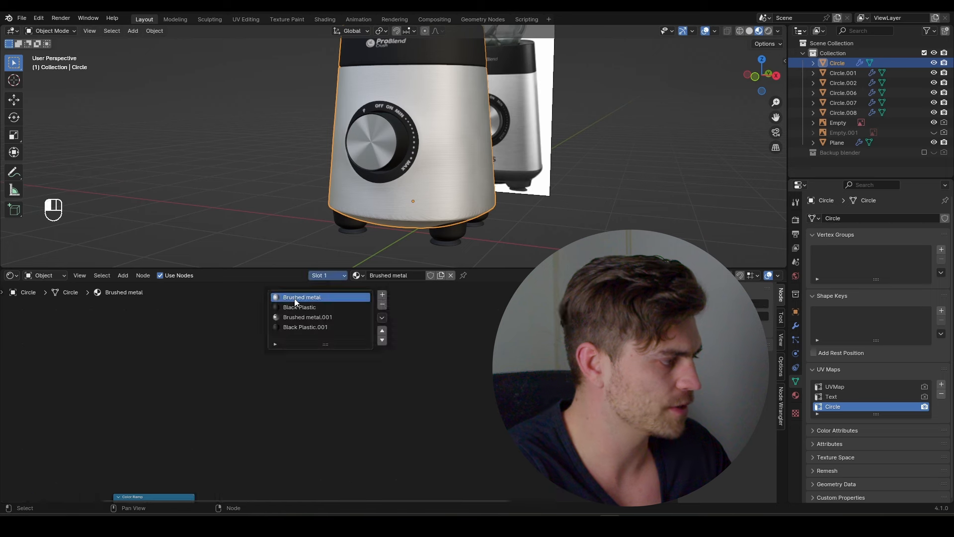
# Add a second Principled BSDF above the existing one and combine both through a Mix Shader
pyautogui.scroll(-12, 341, 388)
pyautogui.moveTo(344, 391)
pyautogui.mouseDown(button='middle')
pyautogui.moveTo(313, 342)
pyautogui.moveTo(331, 336)
pyautogui.mouseUp(button='middle')
pyautogui.scroll(8, 381, 335)
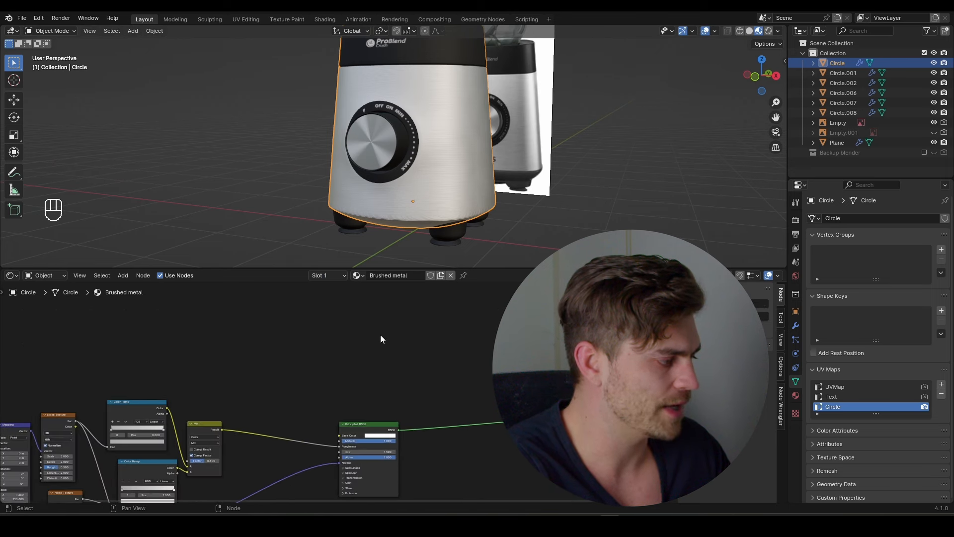
pyautogui.hotkey('shift', 'a')
pyautogui.write('pr')
pyautogui.press('Return')
pyautogui.click(326, 300)
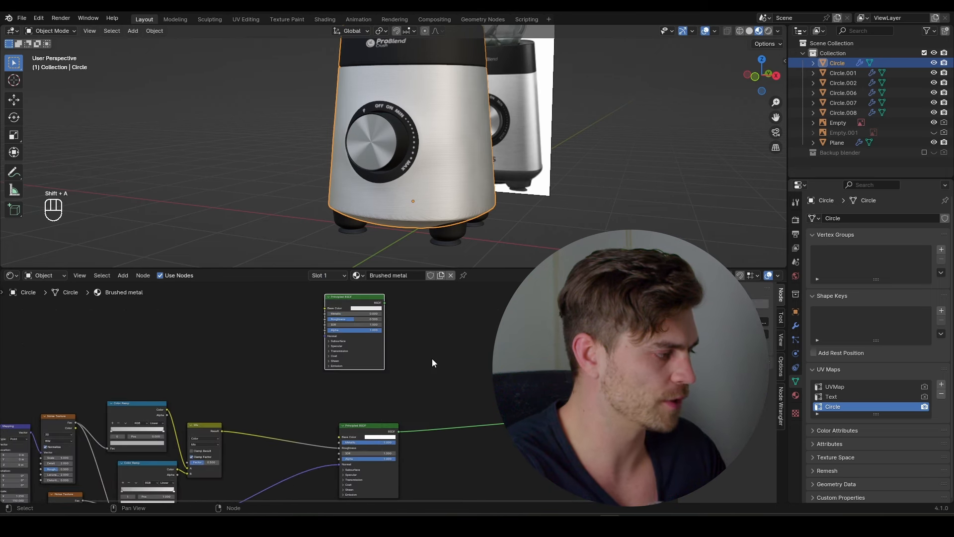
pyautogui.moveTo(440, 350); pyautogui.dragTo(351, 441)
pyautogui.press('ctrl+KP_0')
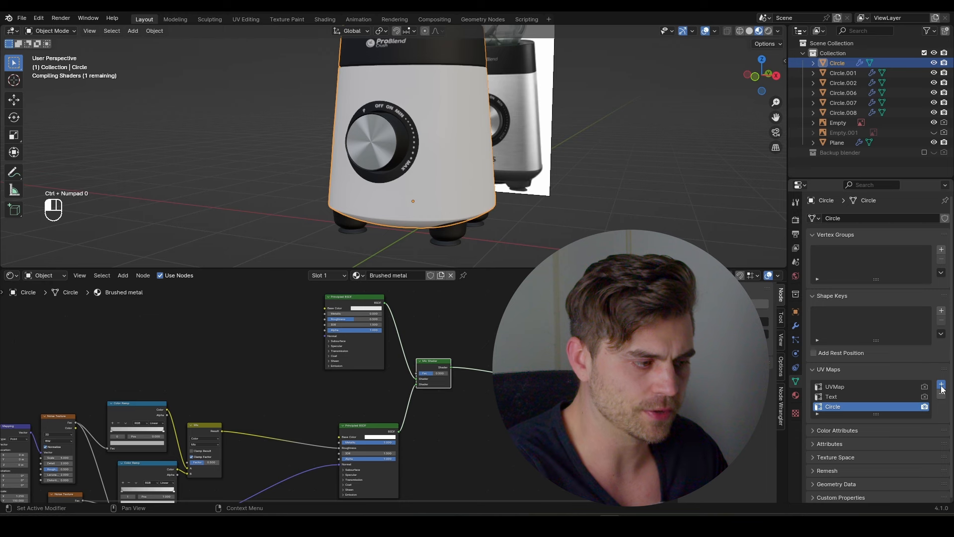
# Add a UV map named Brandname to the base and make it active for rendering
pyautogui.click(942, 386)
pyautogui.doubleClick(862, 416)
pyautogui.write('B')
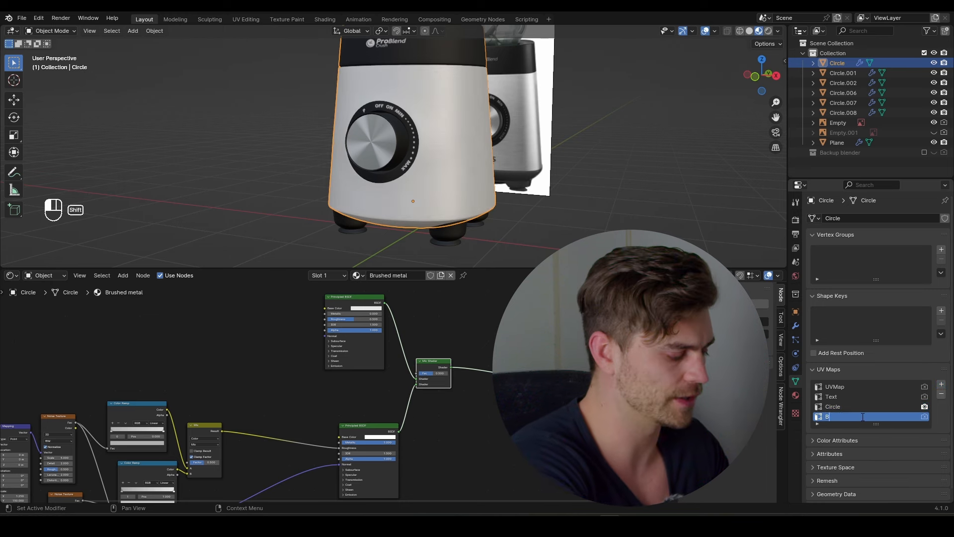
pyautogui.write('randname')
pyautogui.press('Return')
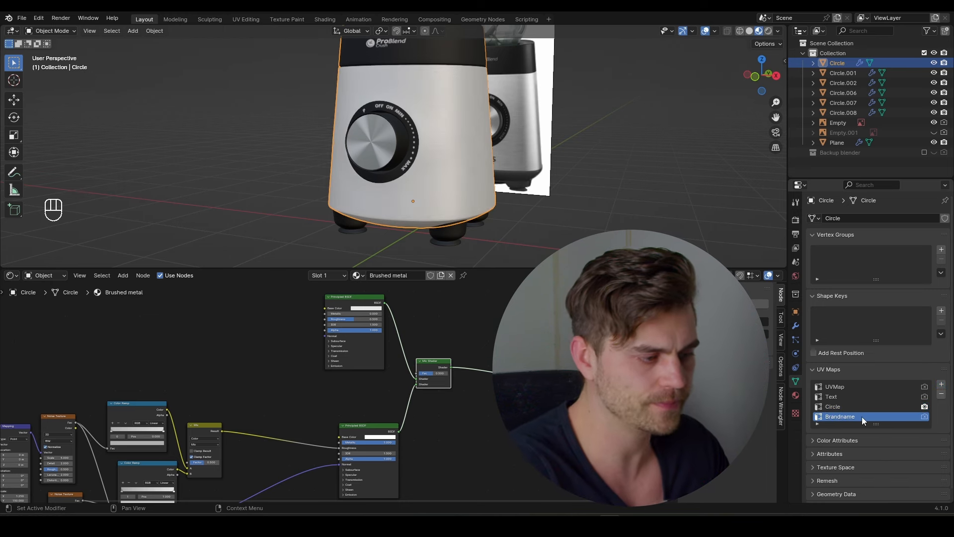
pyautogui.click(925, 417)
# Add an Image Texture node with a mapping setup beside the new Principled BSDF
pyautogui.moveTo(276, 328); pyautogui.dragTo(348, 339, button='middle')
pyautogui.hotkey('shift', 'a')
pyautogui.write('image')
pyautogui.press('Return')
pyautogui.click(237, 332)
pyautogui.hotkey('ctrl', 't')
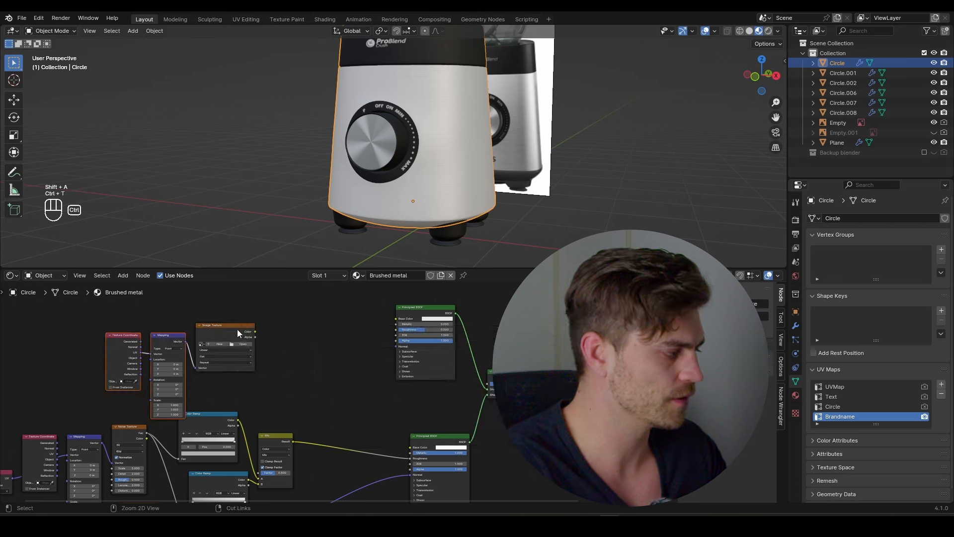
# Replace the new Texture Coordinate node with a UV Map node set to Brandname, linked to the Mapping node's Vector
pyautogui.scroll(5, 119, 348)
pyautogui.moveTo(112, 350); pyautogui.dragTo(253, 354, button='middle')
pyautogui.click(161, 330)
pyautogui.press('x')
pyautogui.hotkey('shift', 'a')
pyautogui.write('uv')
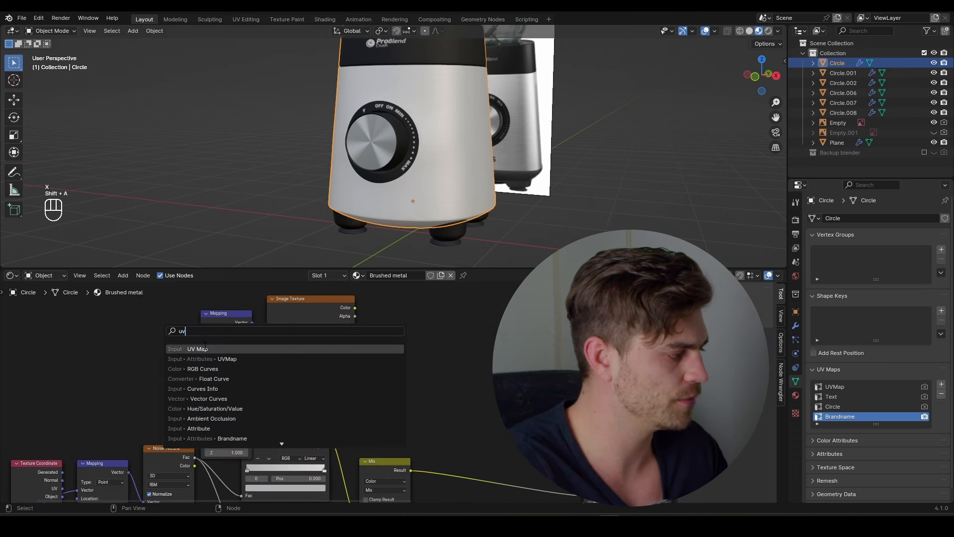
pyautogui.press('Return')
pyautogui.click(172, 354)
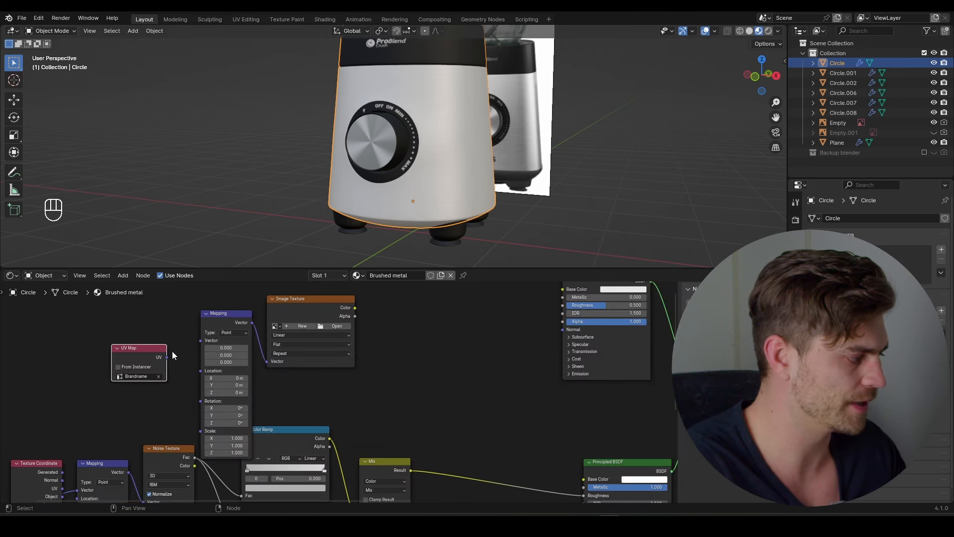
pyautogui.moveTo(172, 355); pyautogui.dragTo(201, 341)
# Feed the Image Texture's color into the Mix Shader's Fac through an Invert Color node
pyautogui.moveTo(356, 308); pyautogui.dragTo(594, 387)
pyautogui.hotkey('shift', 'a')
pyautogui.write('i')
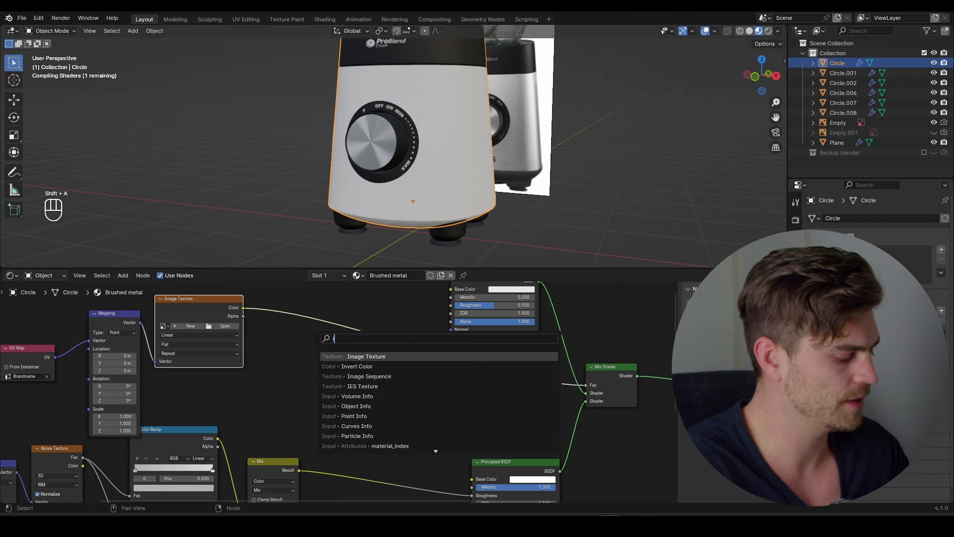
pyautogui.write('nver')
pyautogui.press('Return')
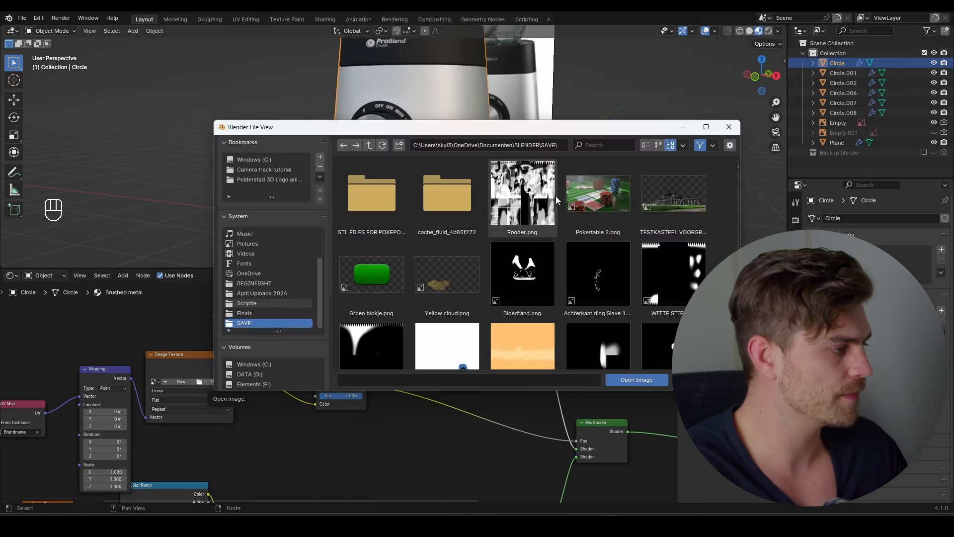
# Load Blender Textures 9 (Fhilips) 3.png into the Image Texture and darken the new Principled BSDF's base color to near black
pyautogui.click(590, 142)
pyautogui.write('f')
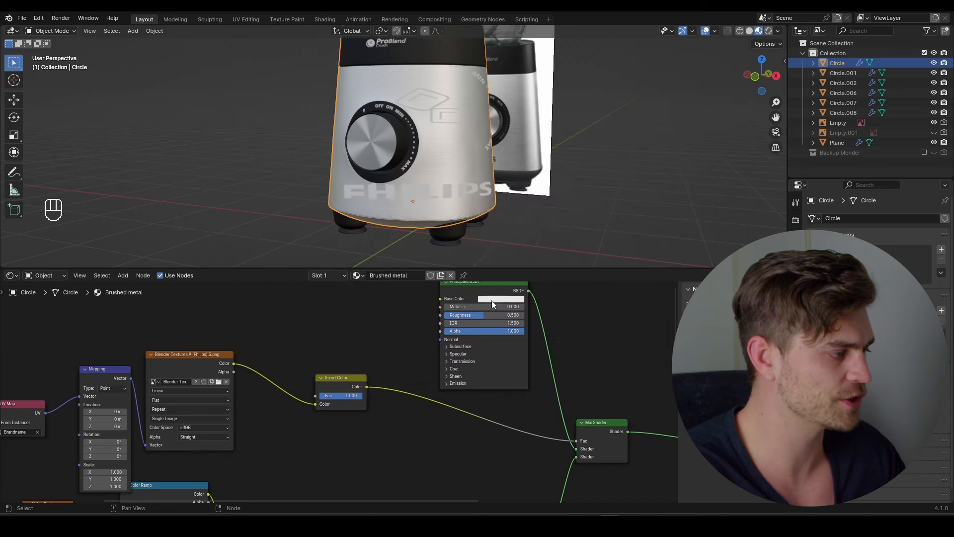
pyautogui.click(491, 299)
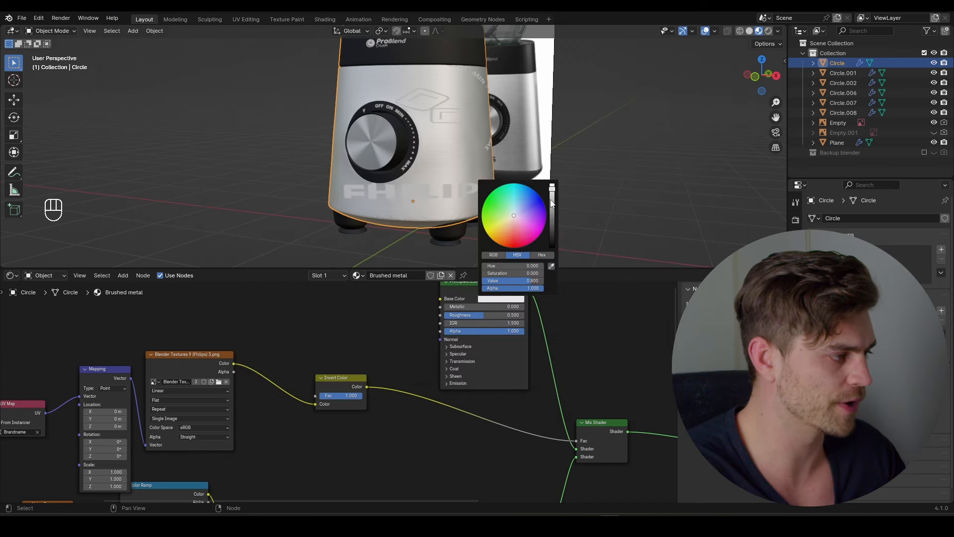
pyautogui.moveTo(551, 202); pyautogui.dragTo(551, 241)
# Show the label texture in the UV Editor and unwrap the two front faces below the dial
pyautogui.click(11, 275)
pyautogui.click(78, 323)
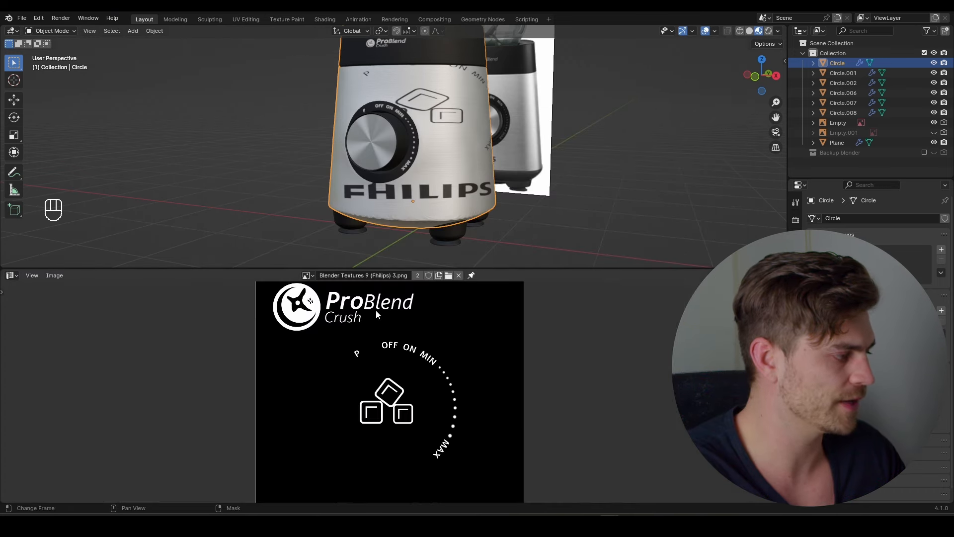
pyautogui.press('Tab')
pyautogui.scroll(2, 387, 199)
pyautogui.click(354, 192)
pyautogui.keyDown('shift'); pyautogui.click(390, 195); pyautogui.keyUp('shift')
pyautogui.scroll(1, 390, 196)
pyautogui.press('u')
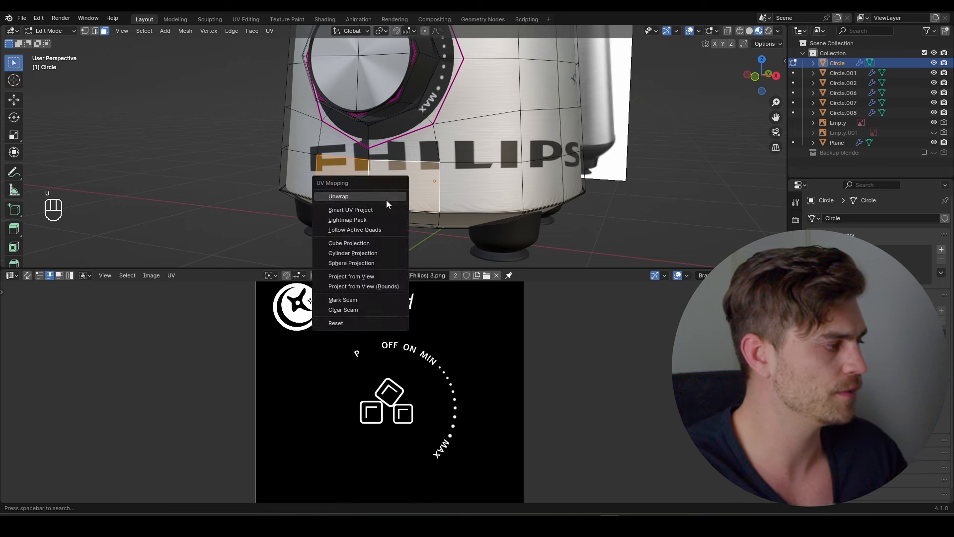
pyautogui.click(388, 197)
# Scale down the two faces' UVs, rotate them 90° and move them near the FHILIPS lettering in the image
pyautogui.press('a')
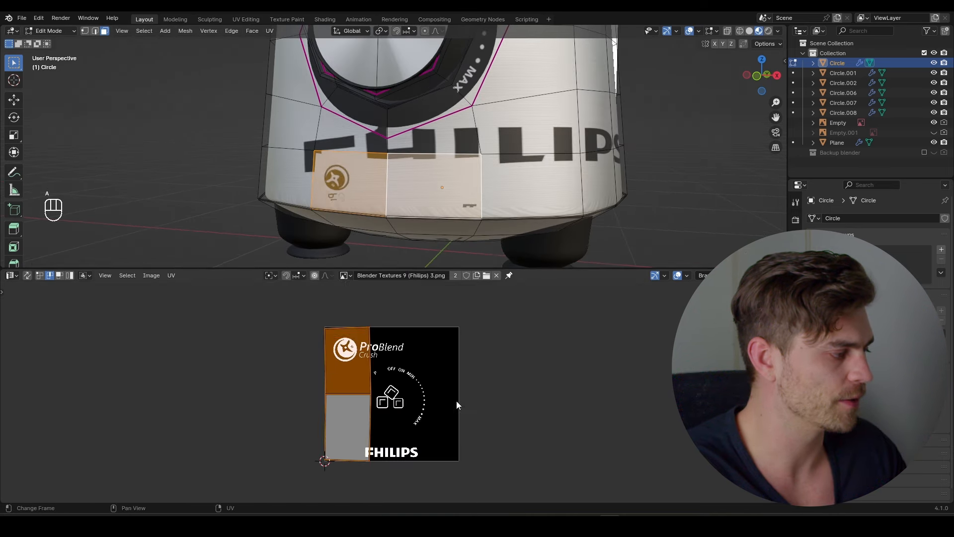
pyautogui.press('s')
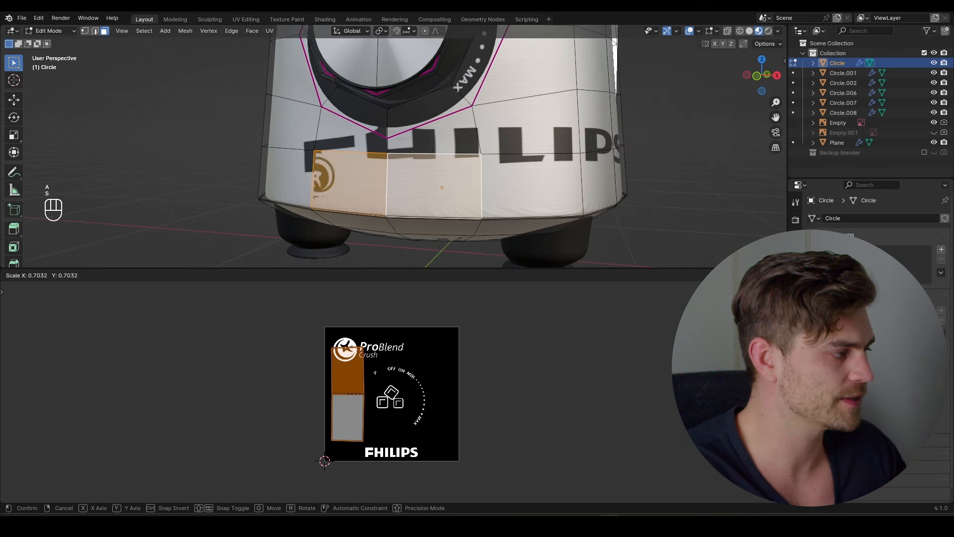
pyautogui.click(413, 395)
pyautogui.press('r')
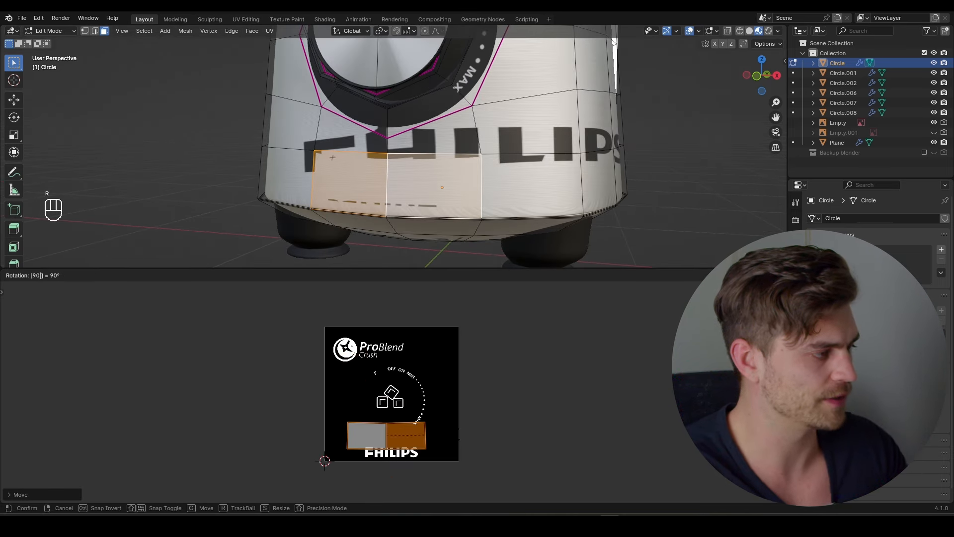
pyautogui.click(453, 421)
pyautogui.press('g')
pyautogui.click(454, 431)
# Mirror the two faces' UVs horizontally and position them over the FHILIPS lettering
pyautogui.rightClick(440, 432)
pyautogui.click(426, 390)
pyautogui.scroll(2, 402, 446)
pyautogui.press('g')
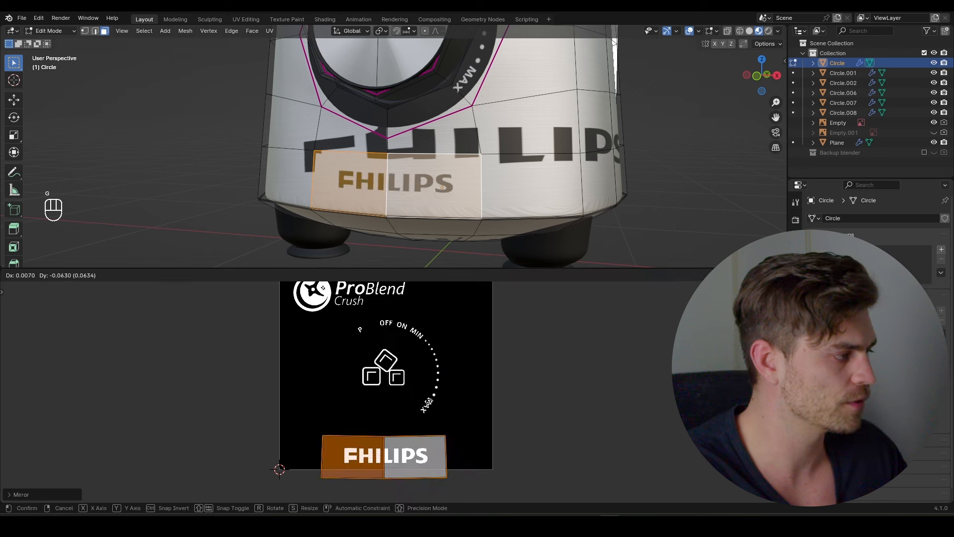
pyautogui.click(419, 389)
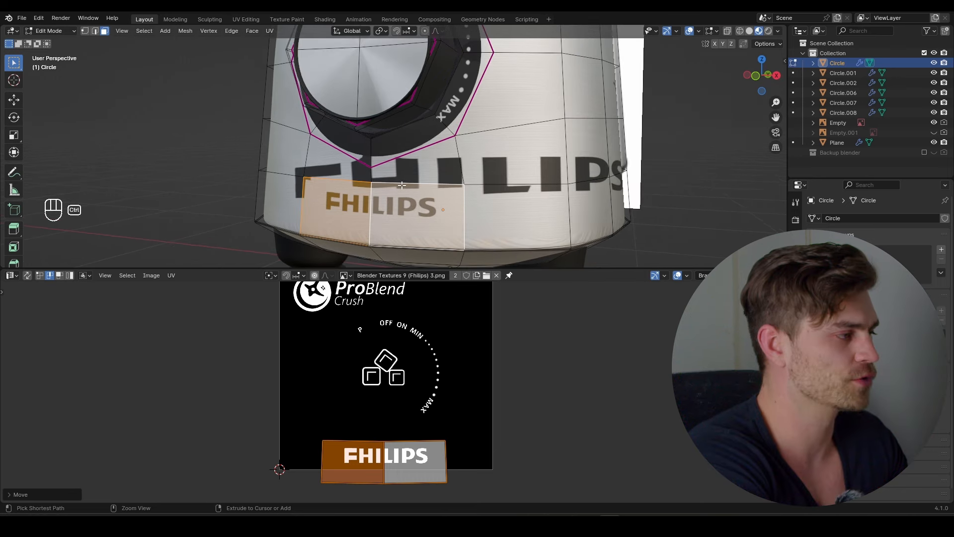
# Invert the face selection and shrink the remaining faces' UVs onto an empty black area of the image
pyautogui.hotkey('ctrl', 'i')
pyautogui.scroll(-4, 402, 206)
pyautogui.press('a')
pyautogui.scroll(-3, 462, 319)
pyautogui.keyDown('shift'); pyautogui.moveTo(473, 172); pyautogui.dragTo(473, 196, button='middle'); pyautogui.keyUp('shift')
pyautogui.press('s')
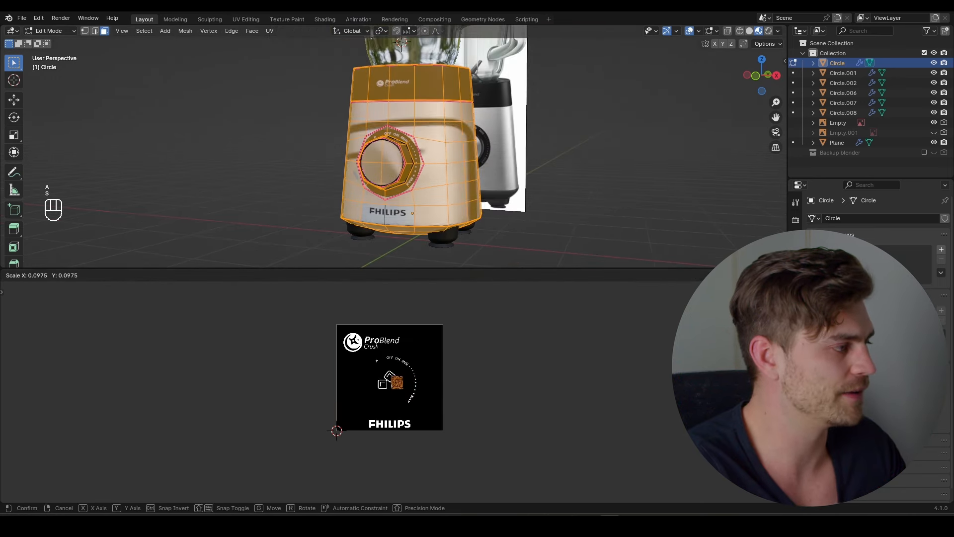
pyautogui.click(410, 374)
pyautogui.press('g')
pyautogui.click(431, 341)
pyautogui.press('Tab')
pyautogui.scroll(6, 440, 195)
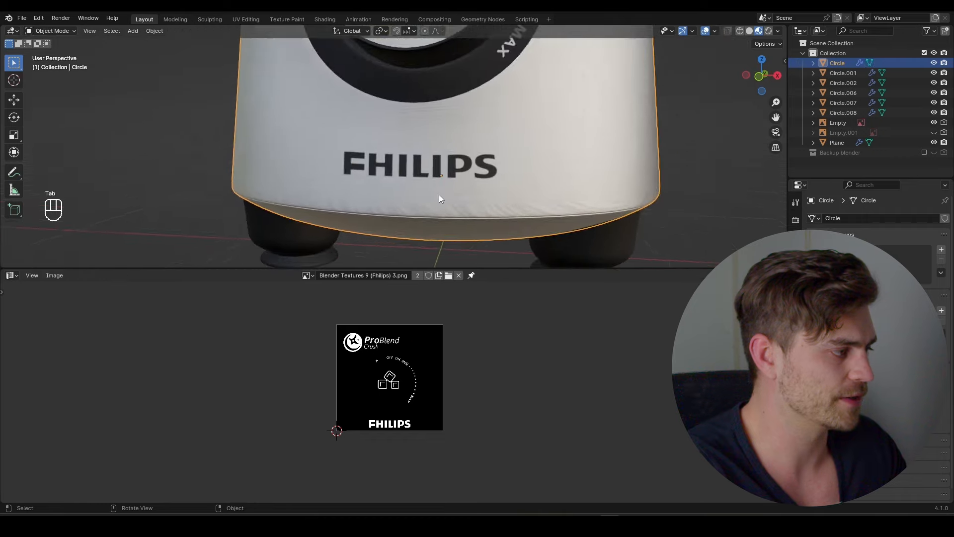
# Crease the edge loop around the base's lower rim with a factor of 1.000
pyautogui.press('Tab')
pyautogui.press('2')
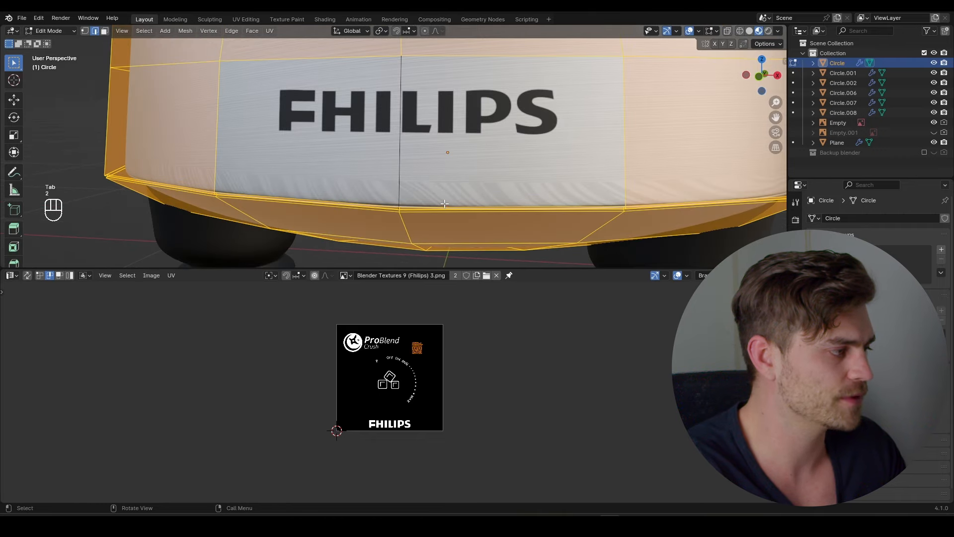
pyautogui.keyDown('alt'); pyautogui.click(444, 206); pyautogui.keyUp('alt')
pyautogui.hotkey('shift', 'e')
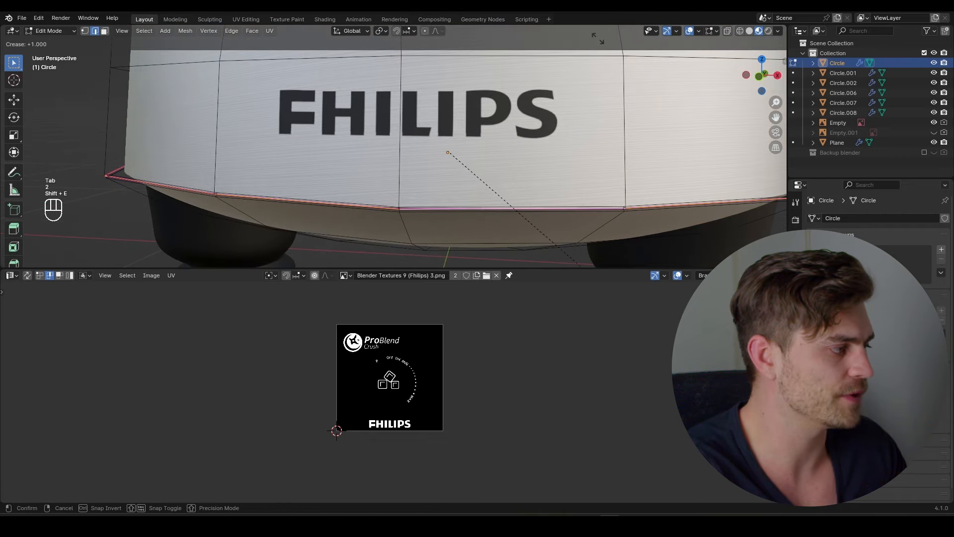
pyautogui.click(708, 164)
pyautogui.press('Tab')
pyautogui.scroll(-6, 446, 124)
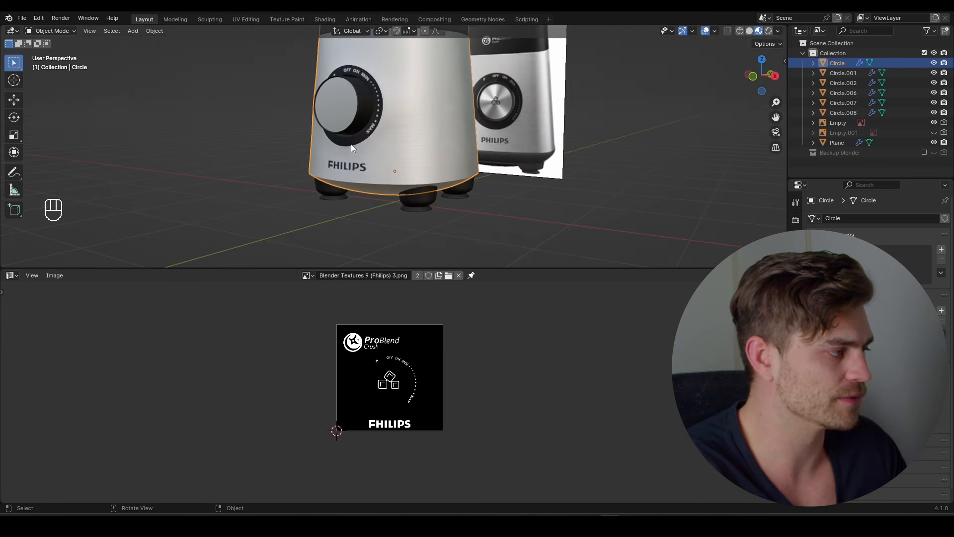
# Select the two FHILIPS label faces and shift their UVs slightly down along Y to raise the lettering on the base
pyautogui.press('Tab')
pyautogui.press('3')
pyautogui.click(364, 170)
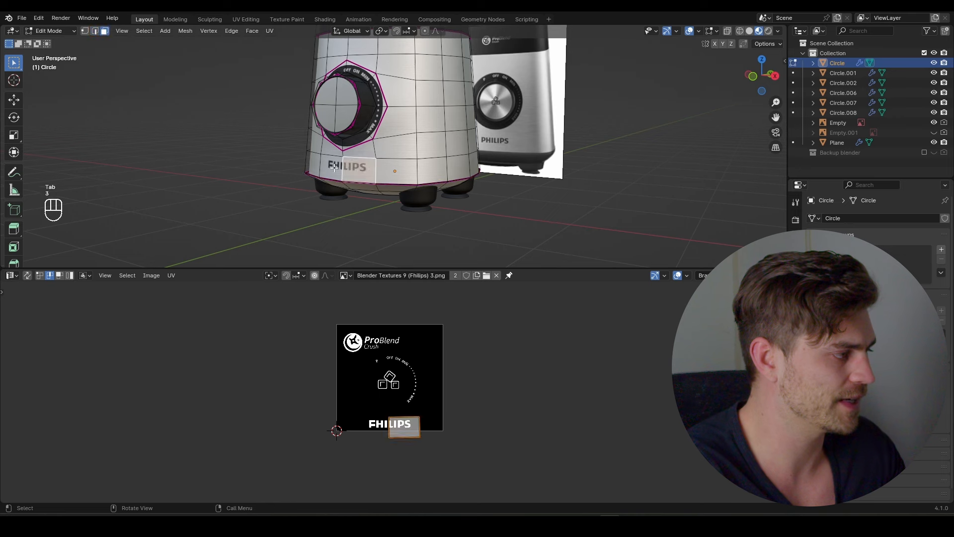
pyautogui.keyDown('shift'); pyautogui.click(335, 170); pyautogui.keyUp('shift')
pyautogui.scroll(3, 490, 432)
pyautogui.press('g')
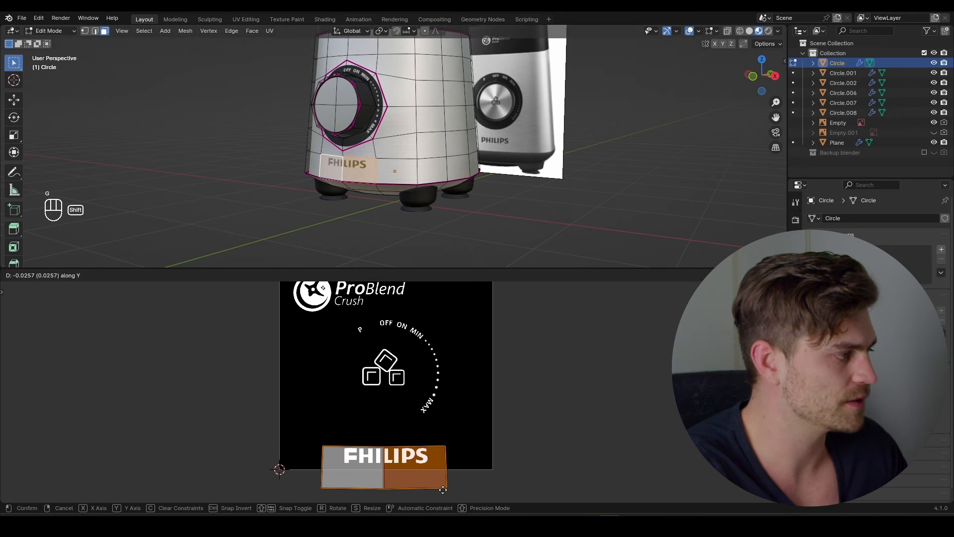
pyautogui.click(448, 494)
pyautogui.press('Tab')
pyautogui.scroll(-1, 404, 220)
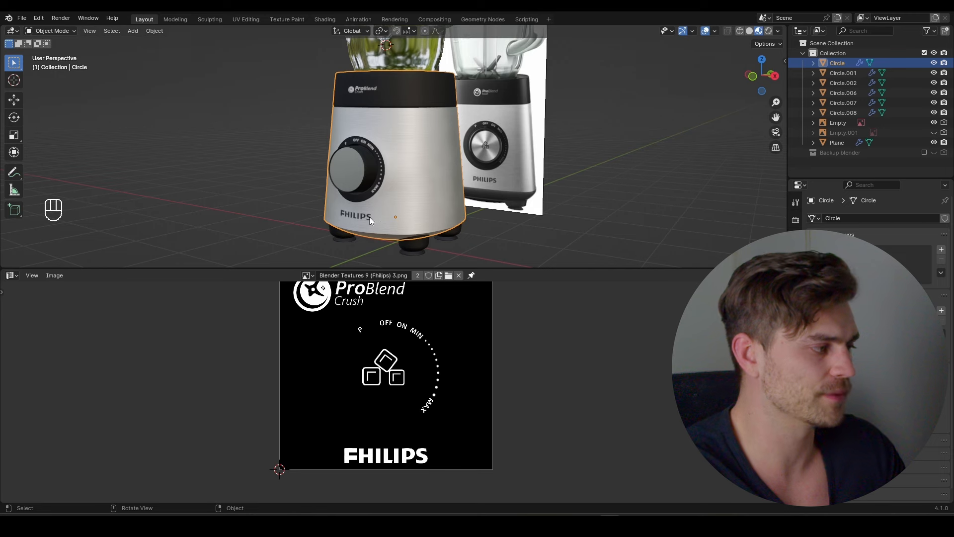
# Select the ring of faces at the center of the base's underside together with the faces inside it
pyautogui.keyDown('shift'); pyautogui.moveTo(444, 204); pyautogui.dragTo(446, 175, button='middle'); pyautogui.keyUp('shift')
pyautogui.scroll(4, 447, 177)
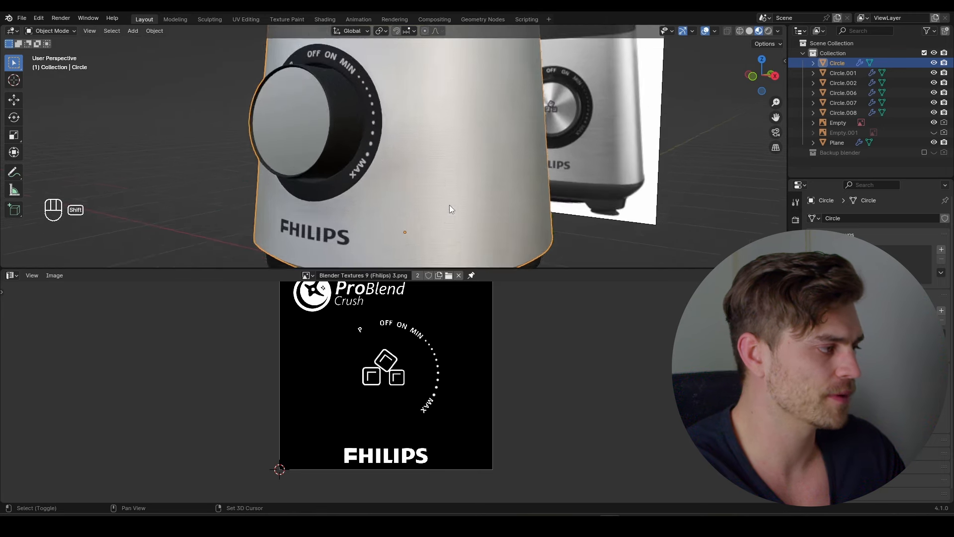
pyautogui.keyDown('shift'); pyautogui.moveTo(446, 246); pyautogui.dragTo(430, 125, button='middle'); pyautogui.keyUp('shift')
pyautogui.press('Tab')
pyautogui.scroll(3, 409, 162)
pyautogui.scroll(1, 410, 161)
pyautogui.click(421, 147)
pyautogui.keyDown('ctrl'); pyautogui.click(471, 197); pyautogui.keyUp('ctrl')
pyautogui.keyDown('ctrl'); pyautogui.click(391, 227); pyautogui.keyUp('ctrl')
pyautogui.keyDown('ctrl'); pyautogui.click(336, 145); pyautogui.keyUp('ctrl')
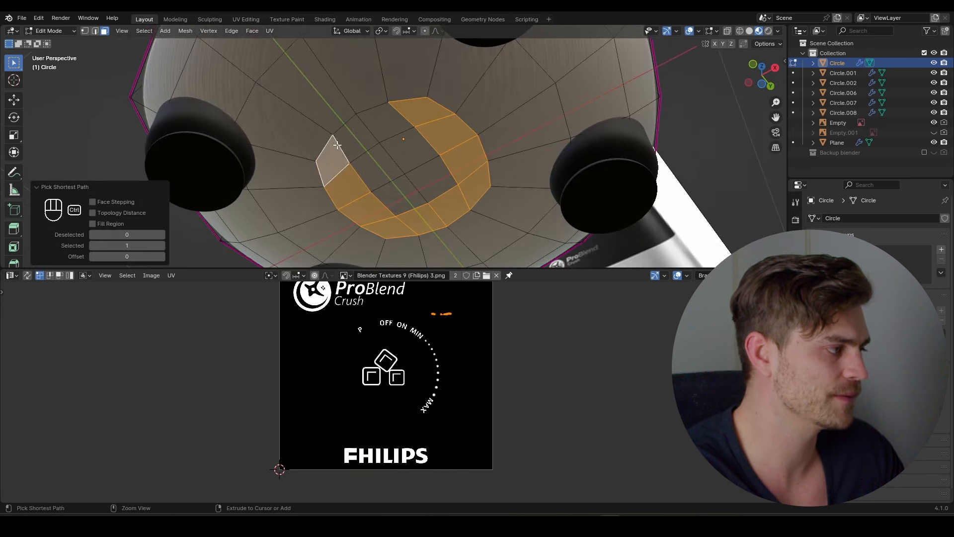
pyautogui.keyDown('ctrl'); pyautogui.click(378, 115); pyautogui.keyUp('ctrl')
pyautogui.keyDown('ctrl'); pyautogui.click(420, 189); pyautogui.keyUp('ctrl')
# Expand the face selection to cover the whole underside up to the lower rim, excluding the side walls
pyautogui.scroll(-4, 387, 171)
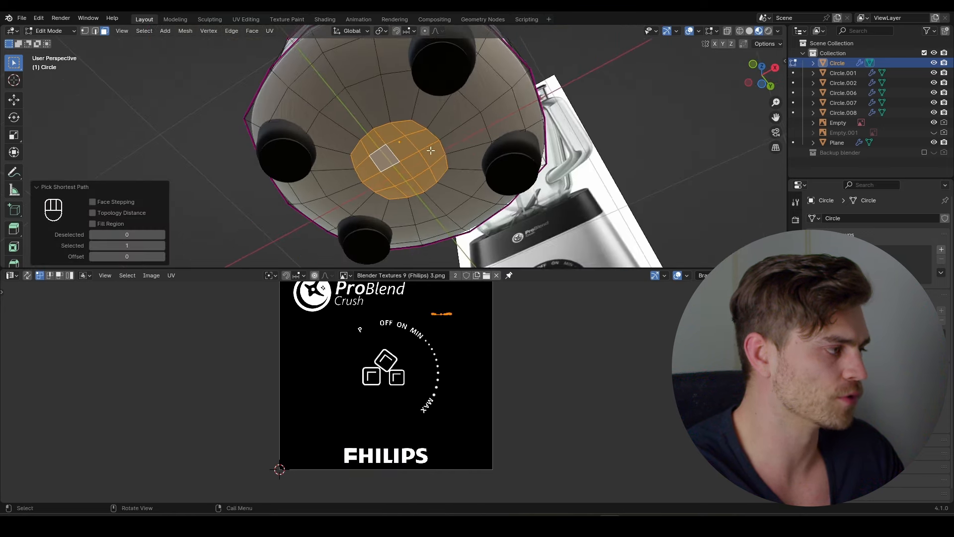
pyautogui.moveTo(388, 171); pyautogui.dragTo(432, 188, button='middle')
pyautogui.press('ctrl+KP_Add')
pyautogui.press('ctrl+KP_Add')
pyautogui.press('ctrl+KP_Add')
pyautogui.press('ctrl+KP_Add')
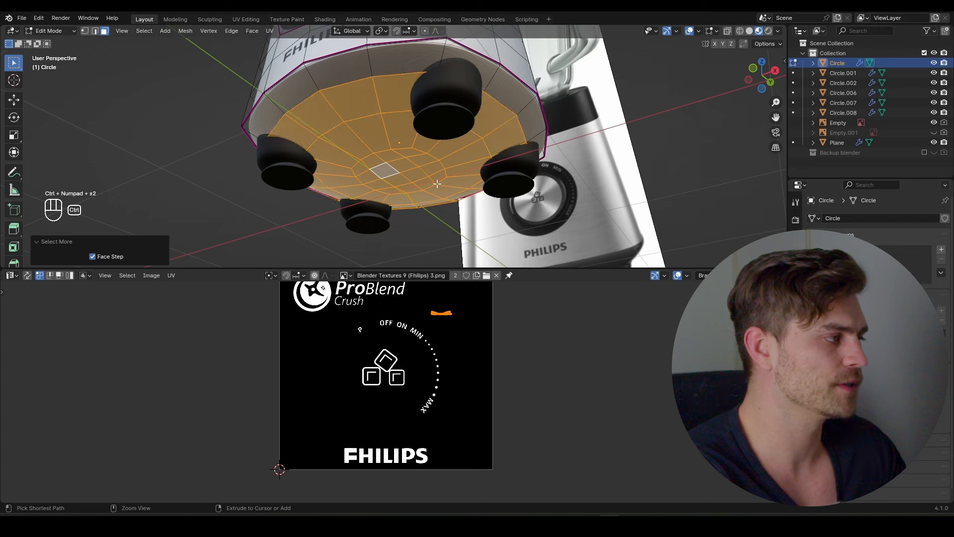
pyautogui.press('ctrl+KP_Add')
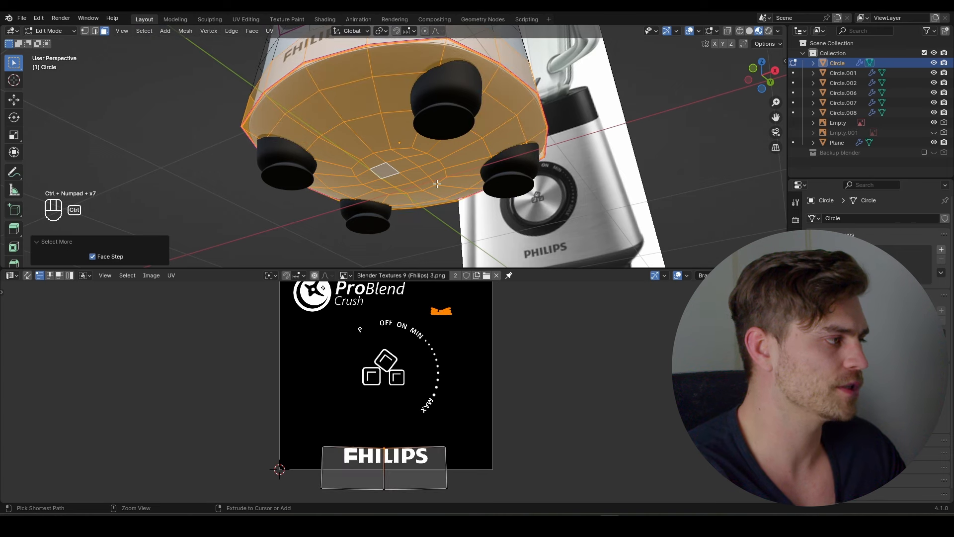
pyautogui.press('ctrl+KP_Subtract')
pyautogui.moveTo(472, 35); pyautogui.dragTo(461, 133, button='middle')
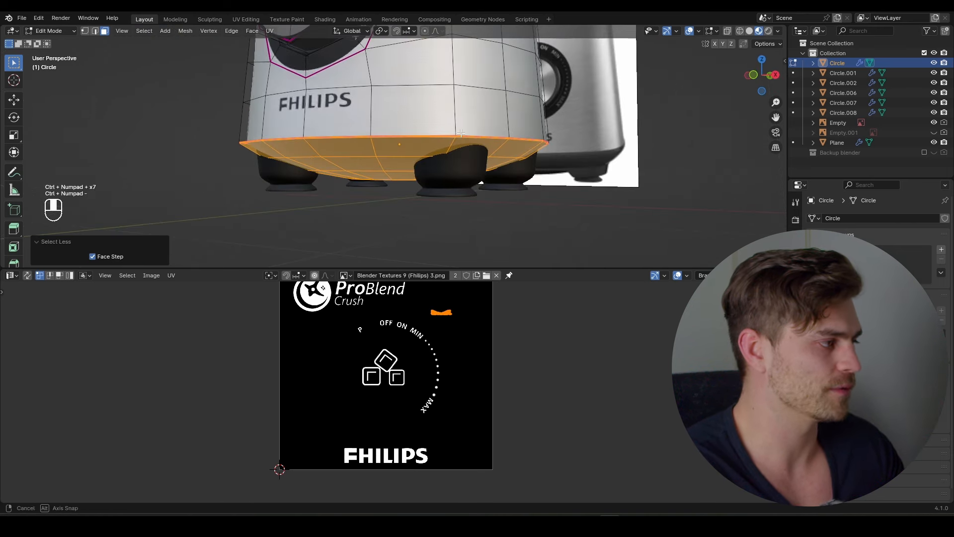
# Assign the Black Plastic material to the selected underside faces of the base and save the file
pyautogui.click(796, 395)
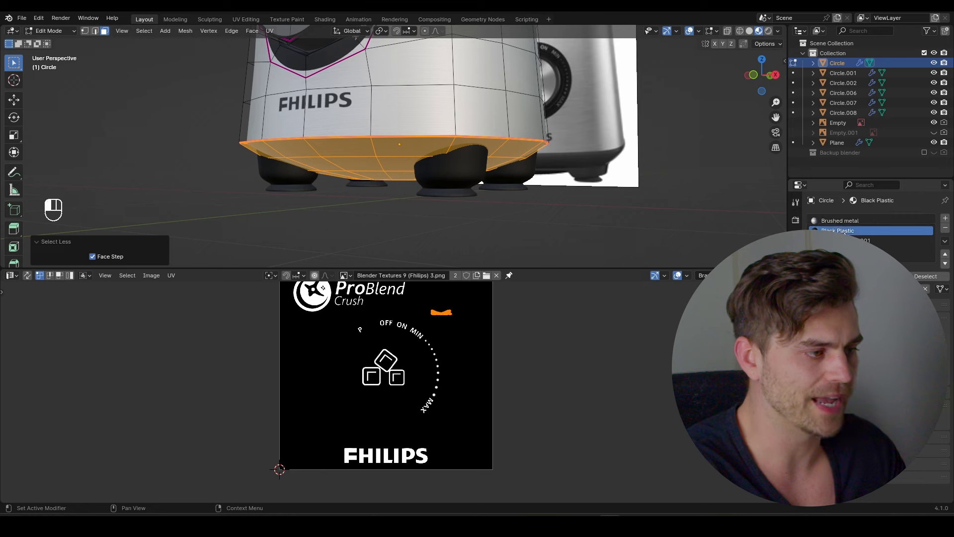
pyautogui.press('Tab')
pyautogui.moveTo(422, 174); pyautogui.dragTo(374, 166, button='middle')
pyautogui.hotkey('ctrl', 's')
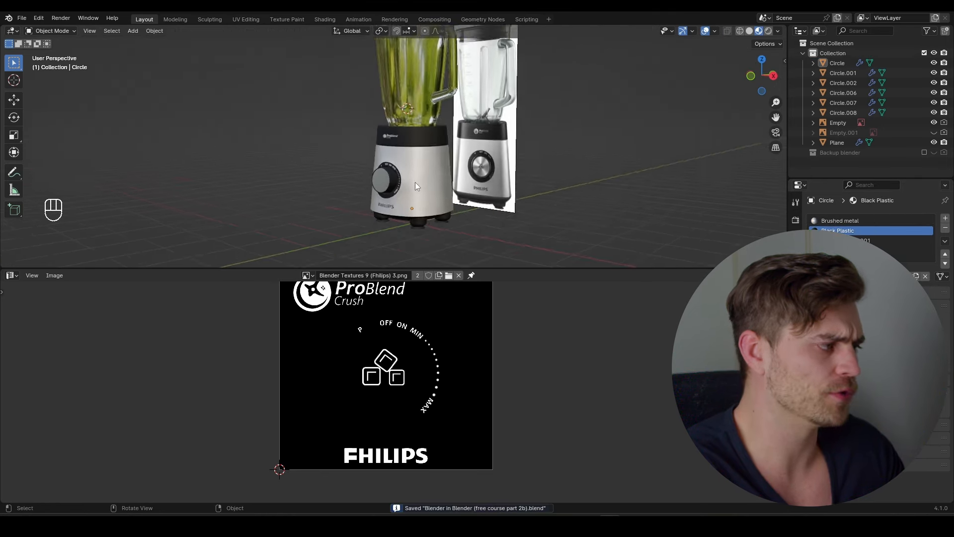
# Show the node tree of the Brushed metal.001 material in the Shader Editor below the viewport
pyautogui.click(10, 276)
pyautogui.click(30, 369)
pyautogui.scroll(3, 240, 383)
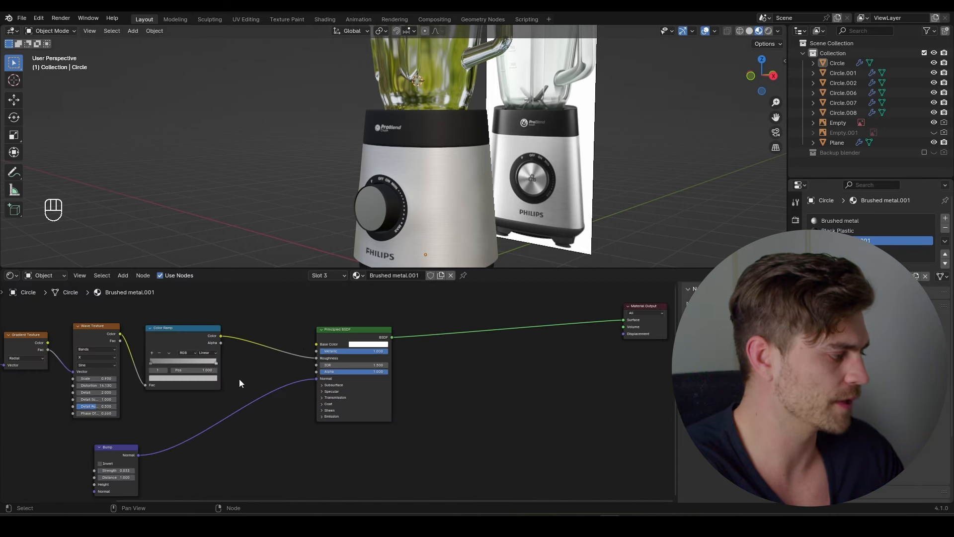
pyautogui.moveTo(240, 383); pyautogui.dragTo(350, 381, button='middle')
pyautogui.scroll(5, 456, 161)
pyautogui.moveTo(455, 161); pyautogui.dragTo(402, 237, button='middle')
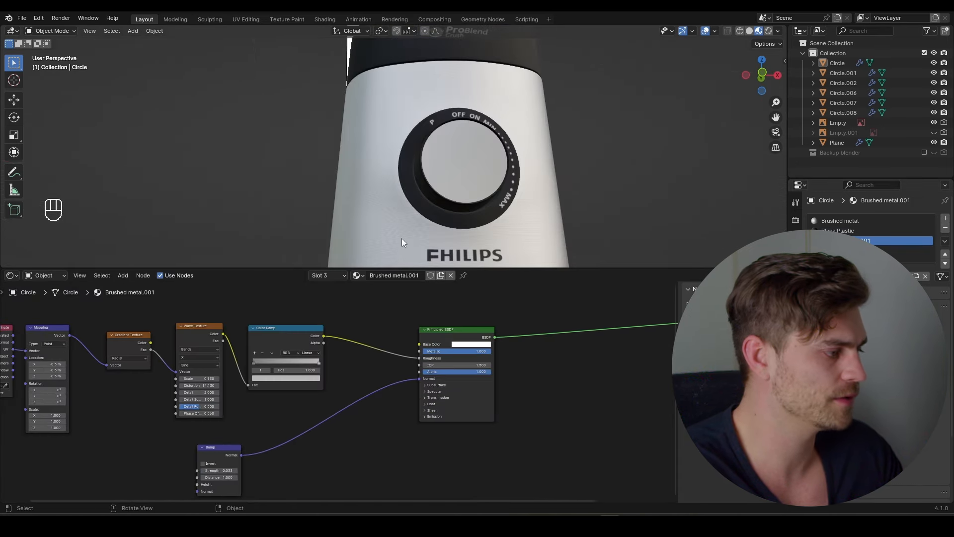
pyautogui.moveTo(367, 344); pyautogui.dragTo(393, 388, button='middle')
pyautogui.moveTo(472, 203); pyautogui.dragTo(458, 186, button='middle')
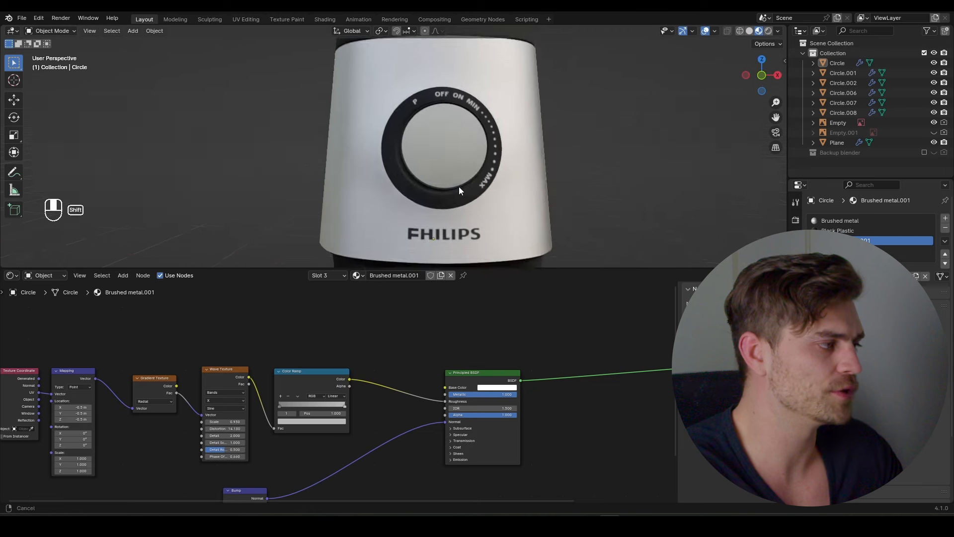
pyautogui.scroll(4, 458, 186)
# Select the four faces of the dial's metal cap and unwrap them so the radial brushed-metal texture follows the cap
pyautogui.press('Tab')
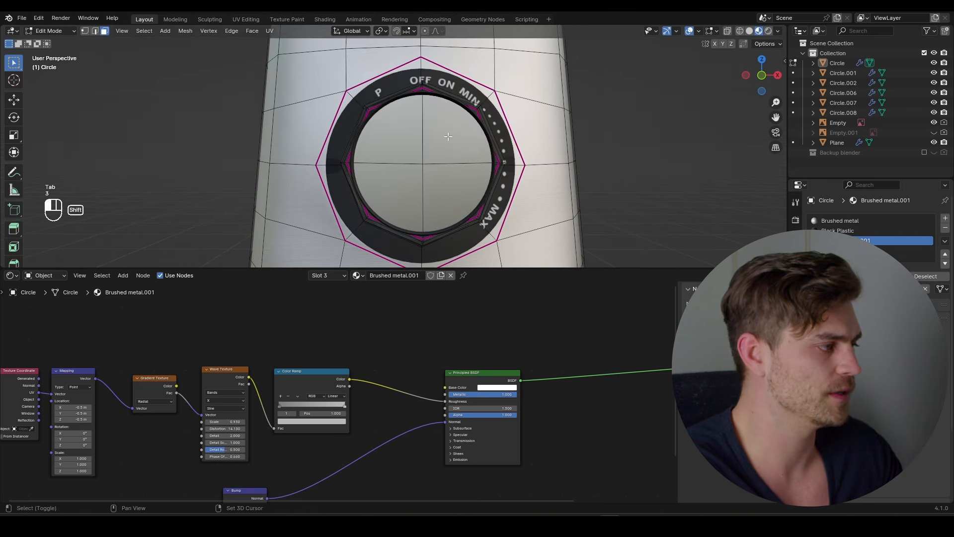
pyautogui.keyDown('shift'); pyautogui.click(448, 136); pyautogui.keyUp('shift')
pyautogui.keyDown('shift'); pyautogui.click(457, 199); pyautogui.keyUp('shift')
pyautogui.keyDown('shift'); pyautogui.click(388, 199); pyautogui.keyUp('shift')
pyautogui.keyDown('shift'); pyautogui.click(409, 141); pyautogui.keyUp('shift')
pyautogui.click(410, 142)
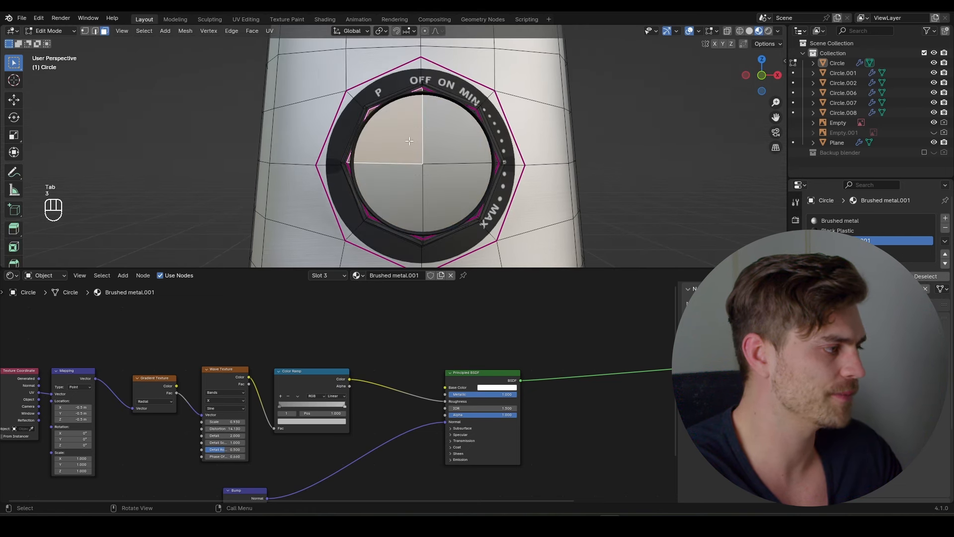
pyautogui.press('a')
pyautogui.press('u')
pyautogui.click(434, 177)
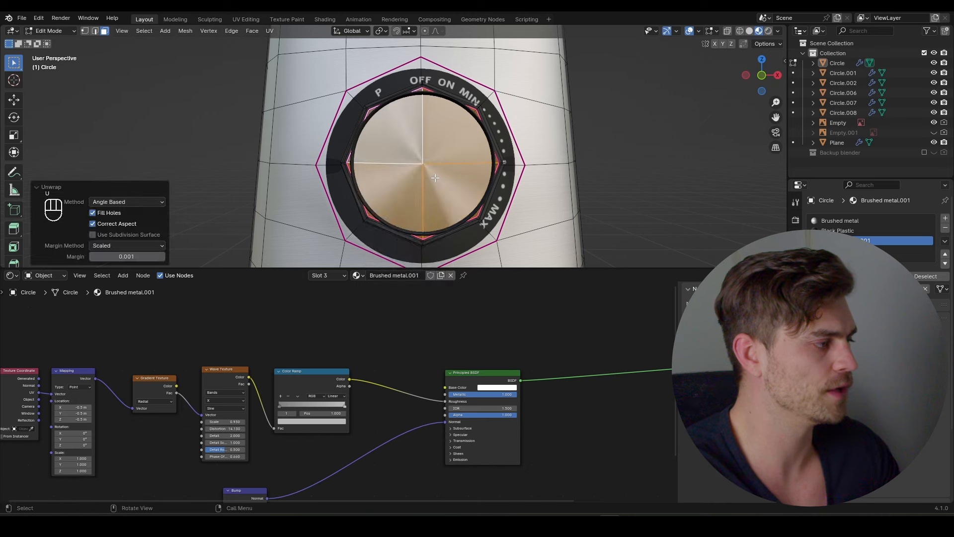
pyautogui.press('Tab')
pyautogui.press('Tab')
pyautogui.press('Tab')
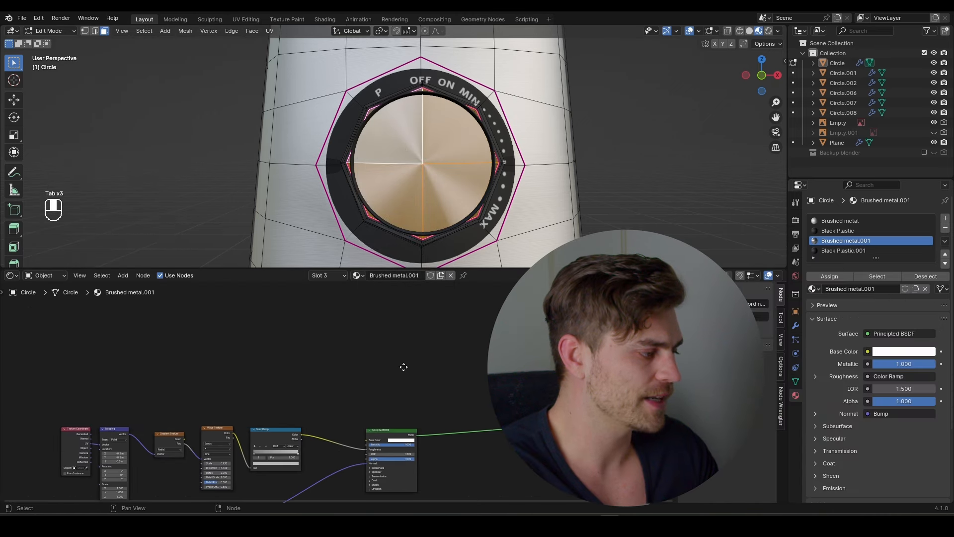
# Add a second Principled BSDF to Brushed metal.001 and combine it with the existing one through a Mix Shader
pyautogui.hotkey('shift', 'a')
pyautogui.write('prin')
pyautogui.click(465, 383)
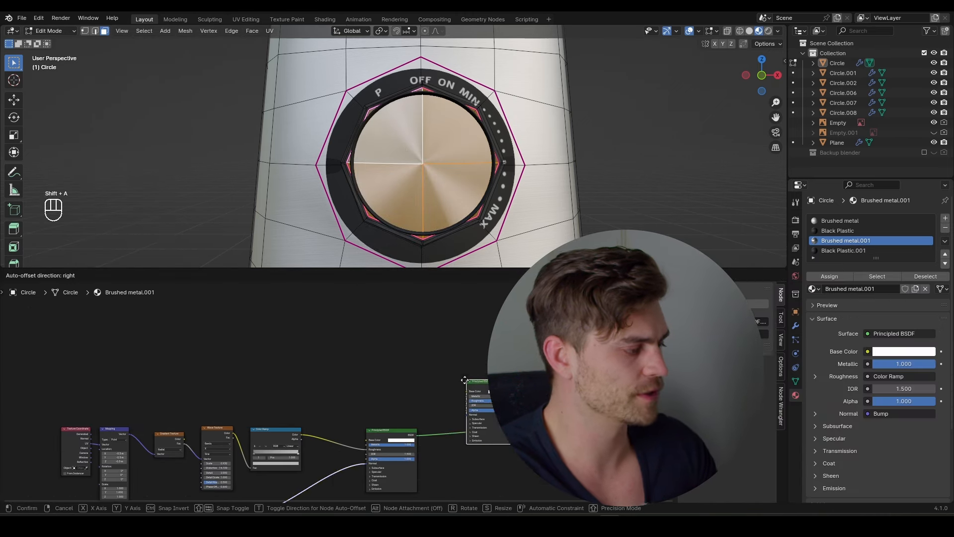
pyautogui.click(373, 328)
pyautogui.press('b')
pyautogui.press('ctrl+KP_0')
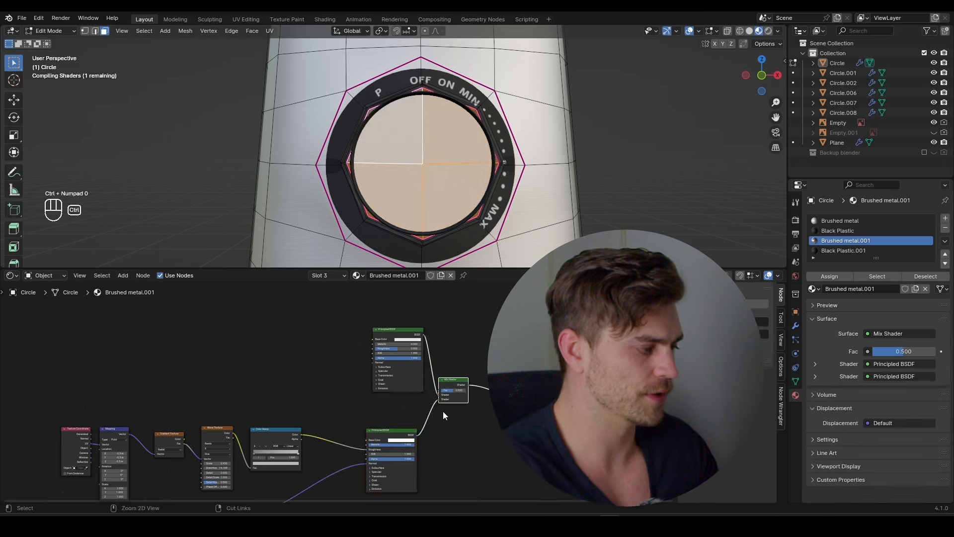
# Add a new UV map to the base mesh and name it Iceubes
pyautogui.click(796, 381)
pyautogui.click(941, 384)
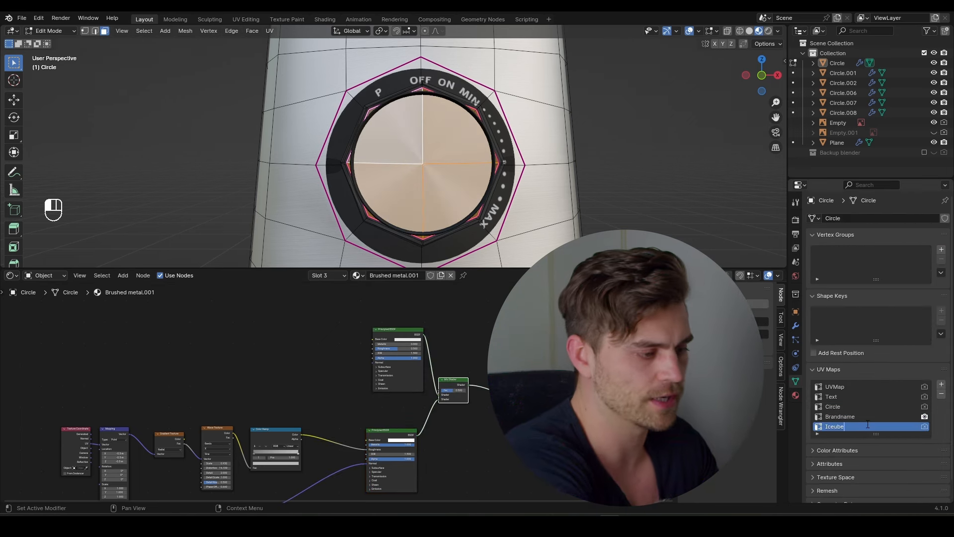
pyautogui.write('s')
pyautogui.press('Return')
# Add an Image Texture node with Mapping and Texture Coordinate nodes to the Brushed metal.001 material
pyautogui.hotkey('shift', 'a')
pyautogui.write('i')
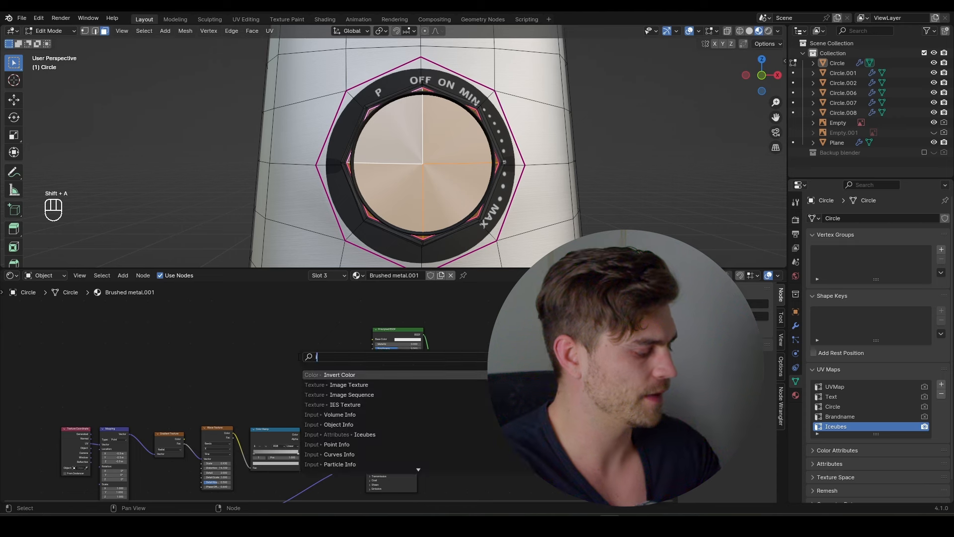
pyautogui.press('Return')
pyautogui.click(250, 386)
pyautogui.hotkey('ctrl', 't')
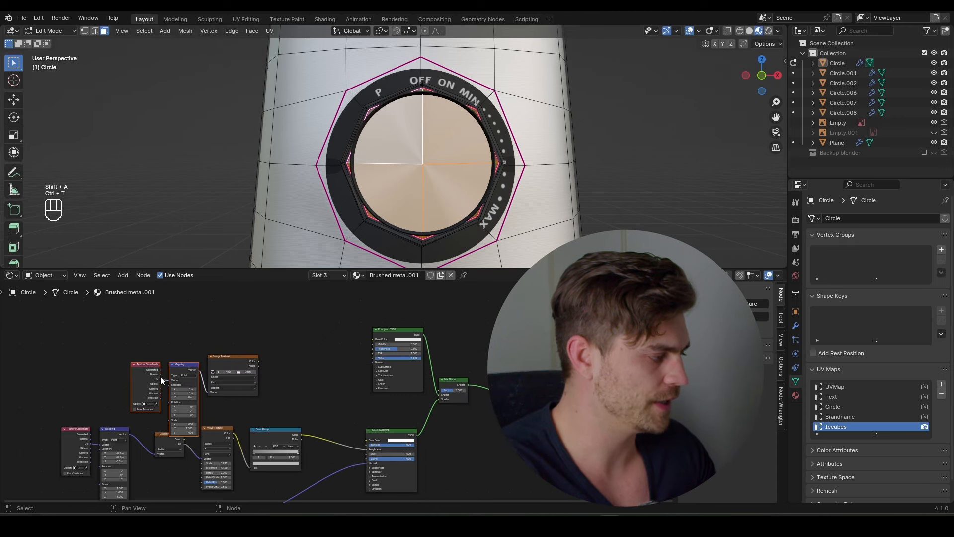
# Replace the image texture's Texture Coordinate node with a UV Map node set to Iceubes, linked to the Mapping node
pyautogui.press('x')
pyautogui.hotkey('shift', 'a')
pyautogui.write('uv')
pyautogui.press('Return')
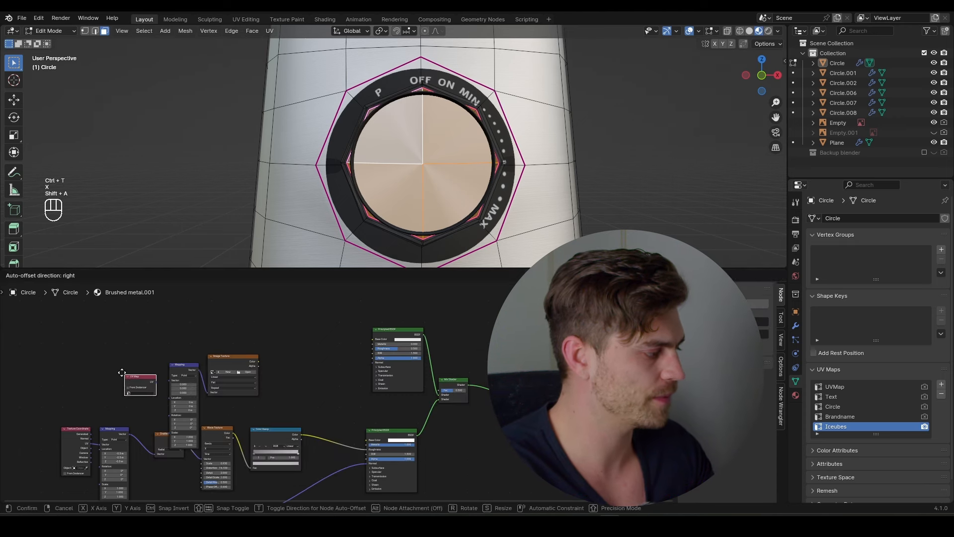
pyautogui.click(117, 370)
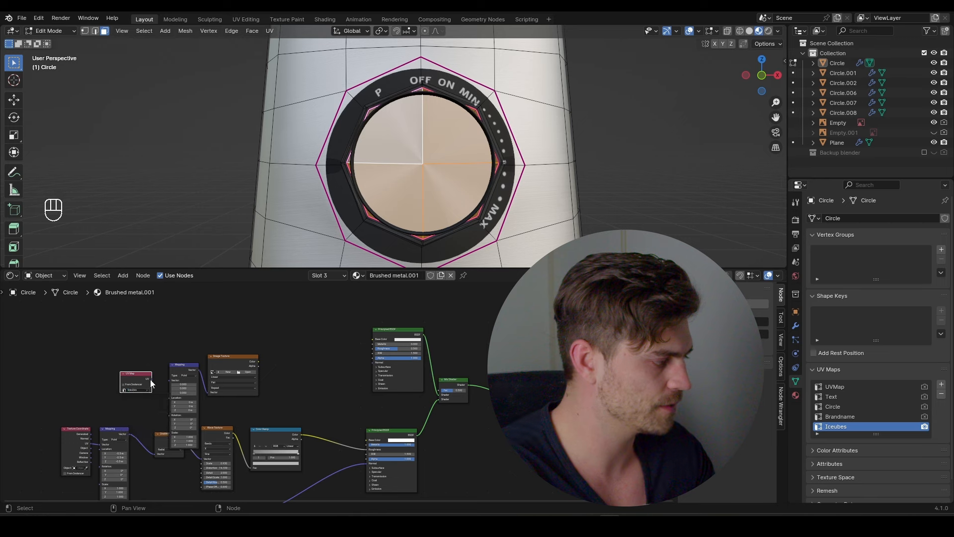
# Load Blender Textures 9 (Fhilips) 3.png from the Pictures folder into the new Image Texture node
pyautogui.click(251, 371)
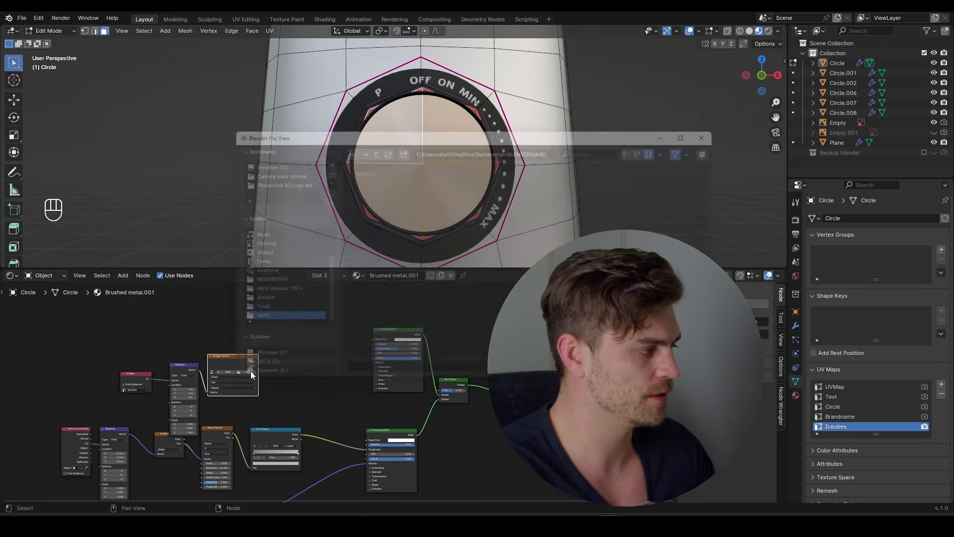
pyautogui.click(251, 253)
pyautogui.click(275, 244)
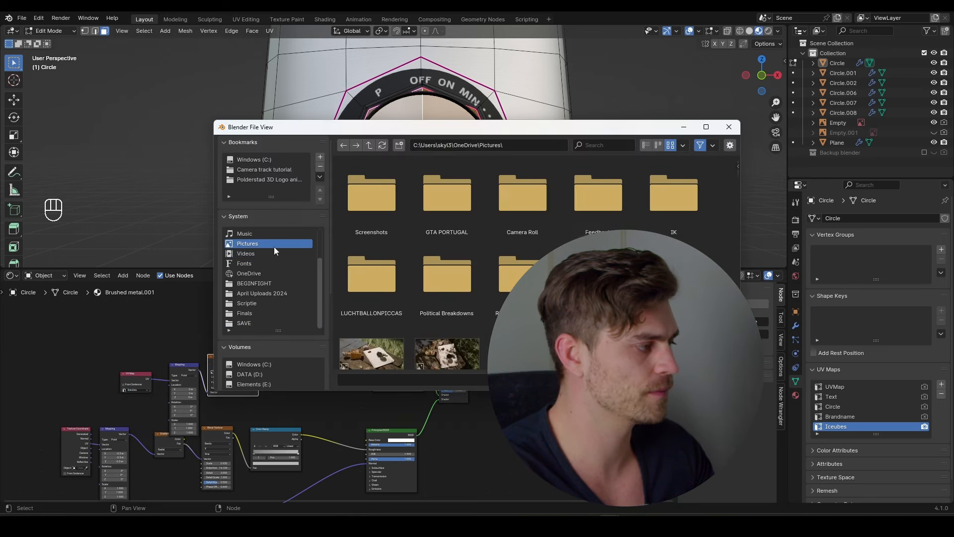
pyautogui.click(625, 147)
pyautogui.write('tex')
pyautogui.doubleClick(361, 215)
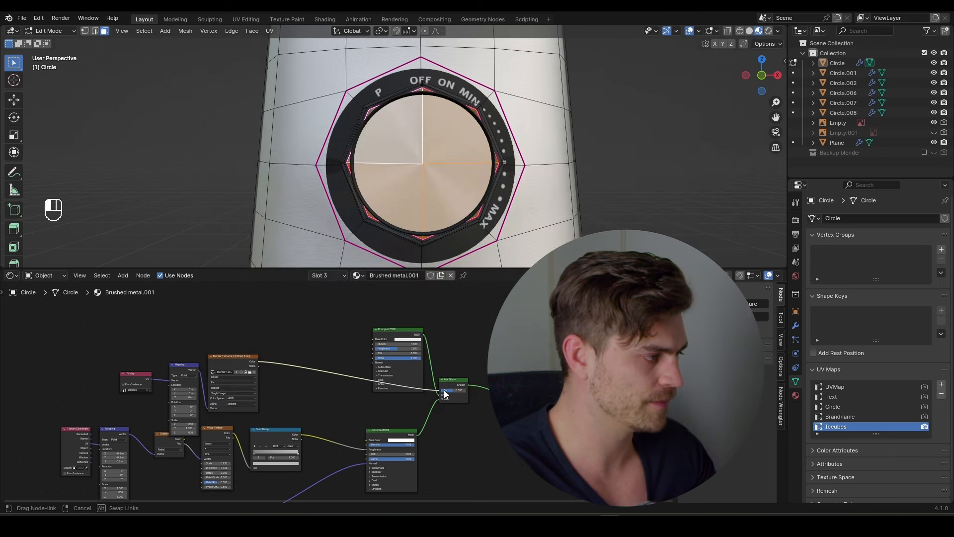
# Link the image texture's color to the Mix Shader factor and insert an Invert Color node between them
pyautogui.moveTo(444, 392); pyautogui.dragTo(444, 392)
pyautogui.scroll(4, 337, 390)
pyautogui.hotkey('shift', 'a')
pyautogui.write('inver')
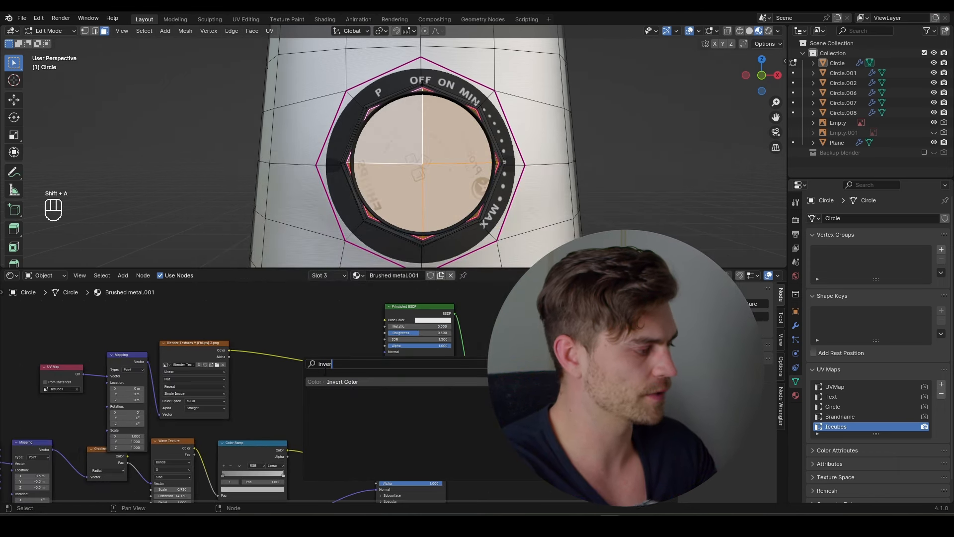
pyautogui.write('t')
pyautogui.press('Return')
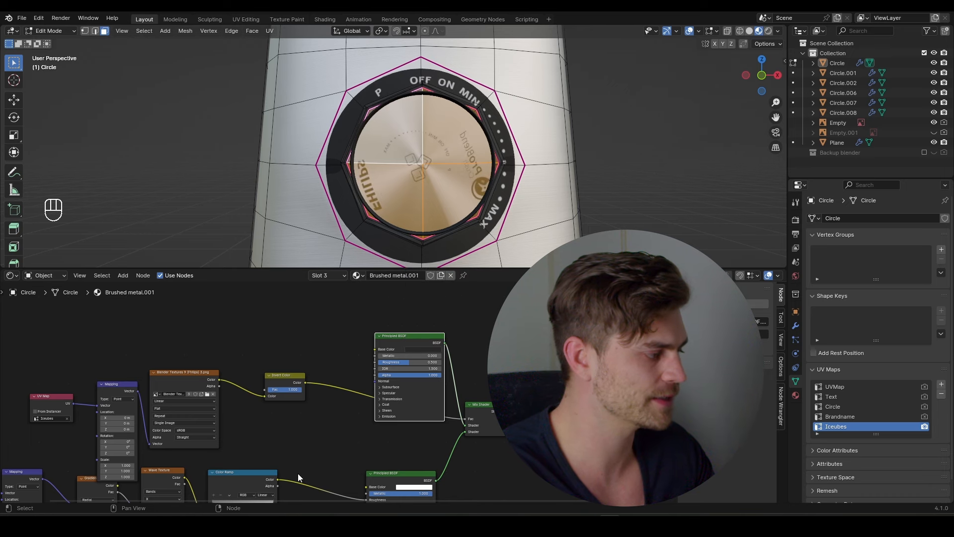
# Unwrap the cap faces into the Iceubes UV map and show them over the label texture in the UV Editor
pyautogui.press('u')
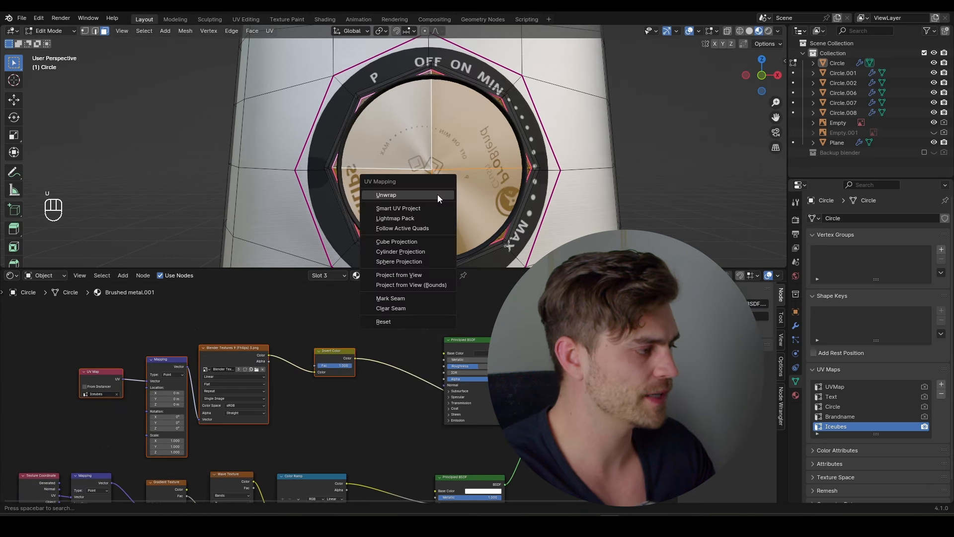
pyautogui.click(438, 195)
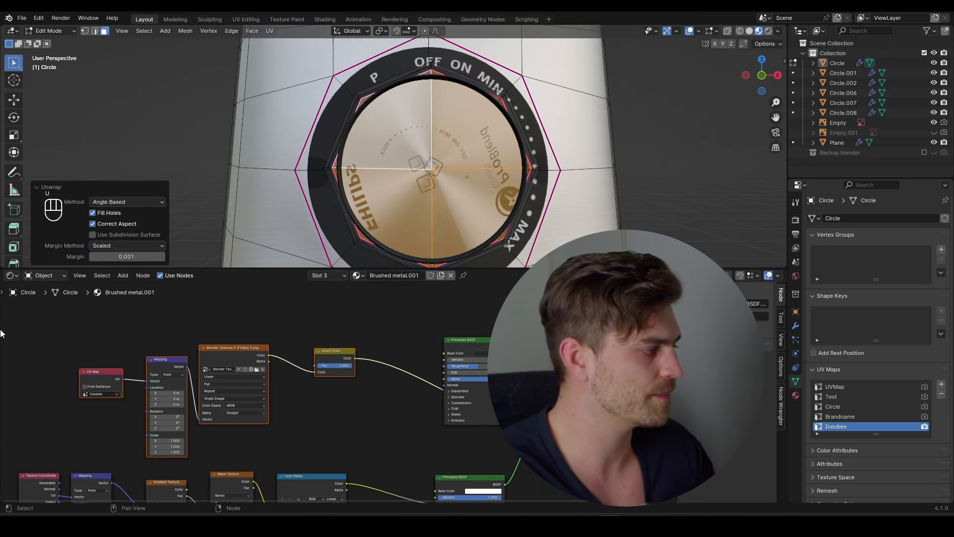
pyautogui.click(10, 276)
pyautogui.click(32, 324)
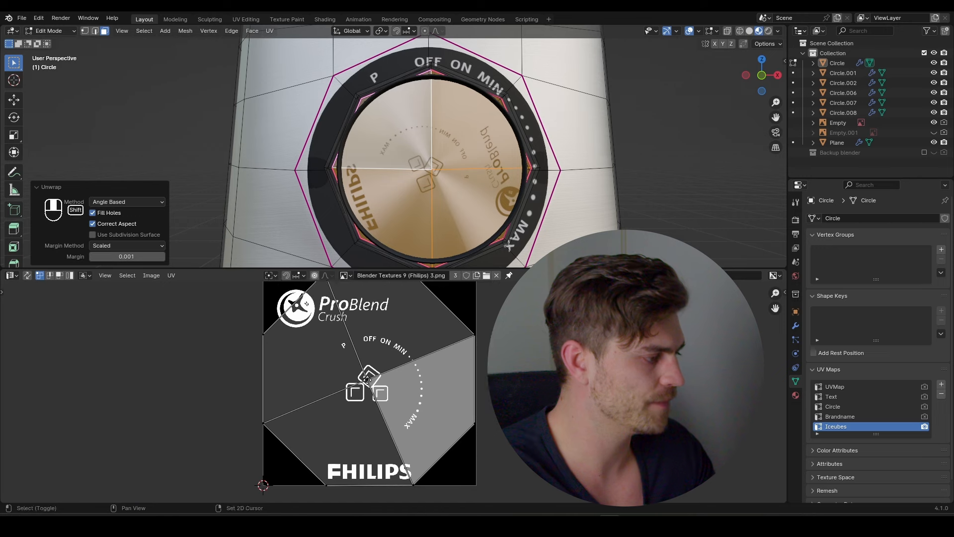
# Scale down and rotate all the cap's UVs around the ice-cube icon so it appears larger and upright on the dial
pyautogui.press('a')
pyautogui.press('s')
pyautogui.click(424, 382)
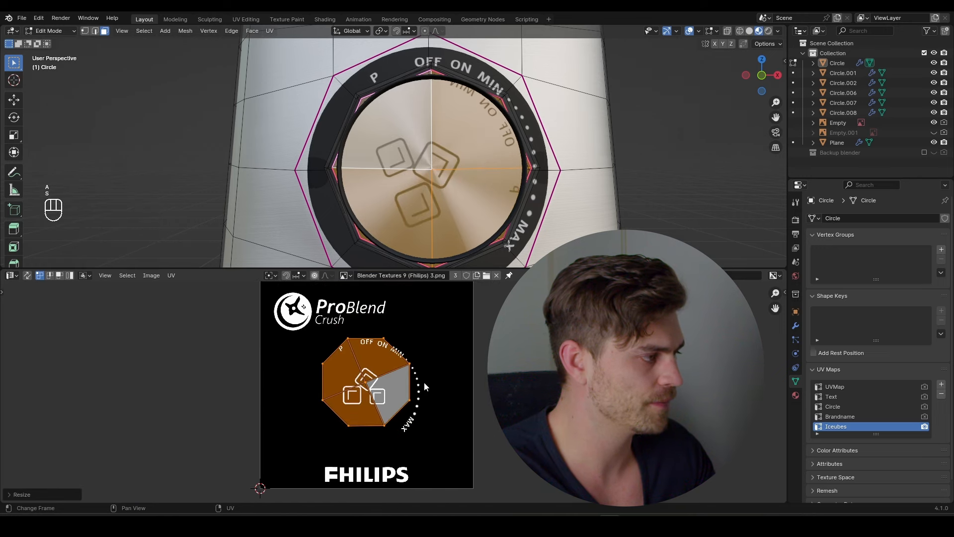
pyautogui.press('r')
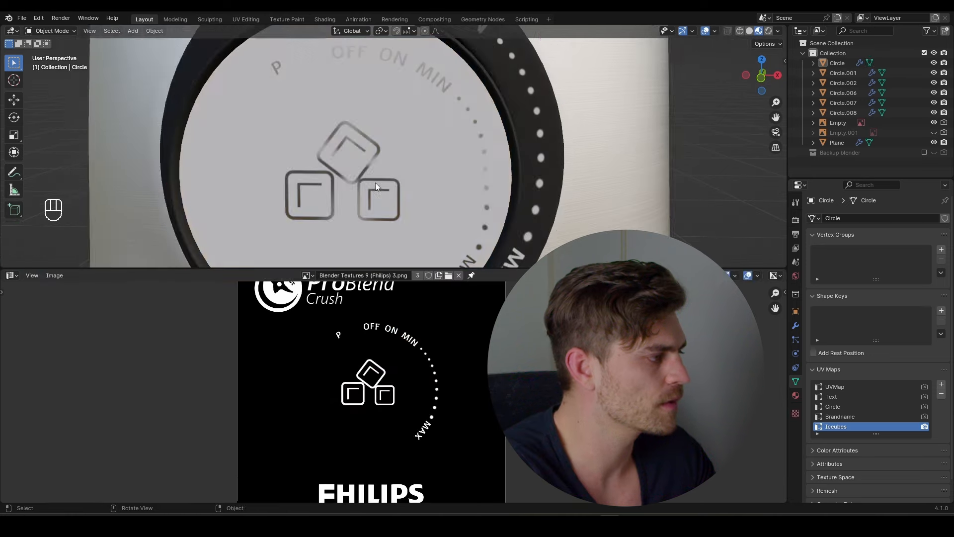
# Replace the brushed-metal branch's Texture Coordinate node with a UV Map node set to UVMap, linked to its Mapping node
pyautogui.press('Tab')
pyautogui.click(10, 275)
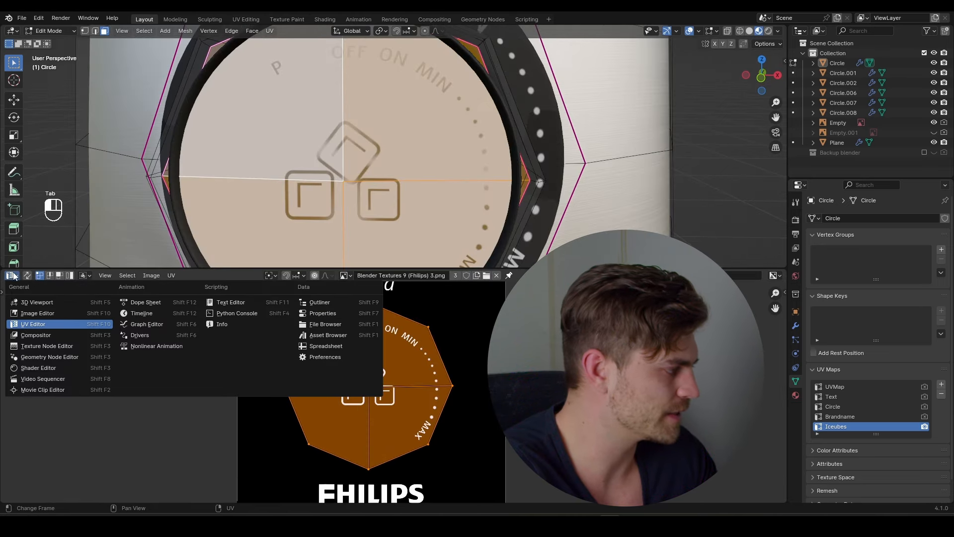
pyautogui.click(30, 357)
pyautogui.scroll(3, 217, 352)
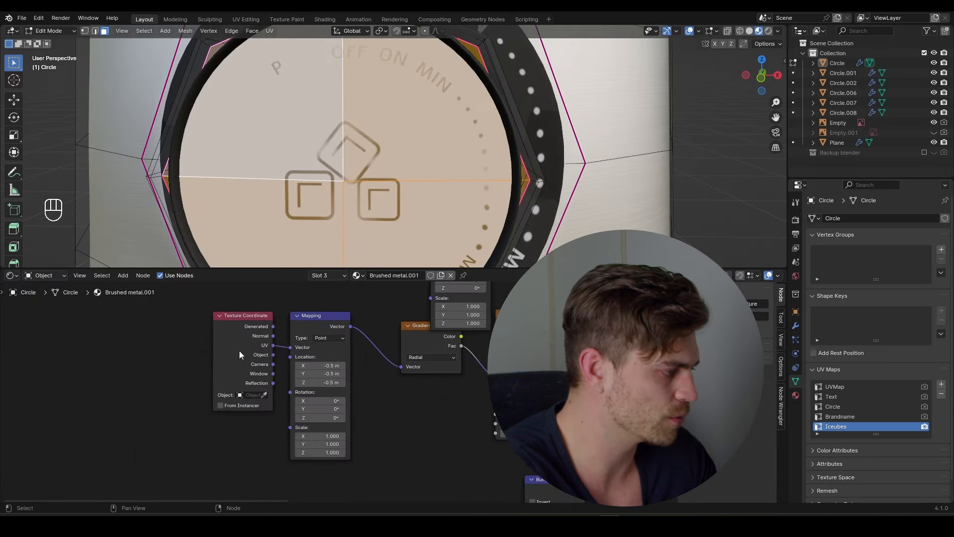
pyautogui.press('x')
pyautogui.hotkey('shift', 'a')
pyautogui.write('uv')
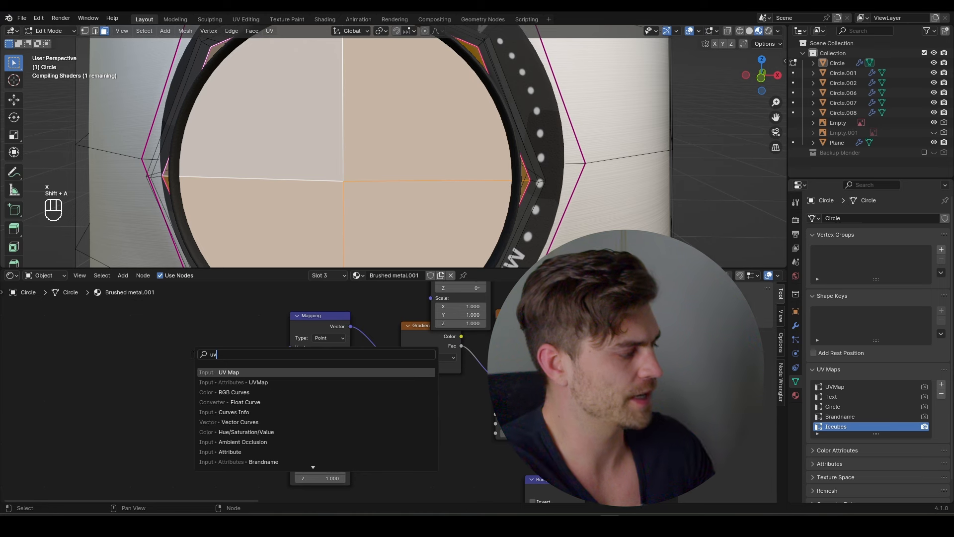
pyautogui.press('Return')
pyautogui.click(203, 388)
pyautogui.click(207, 395)
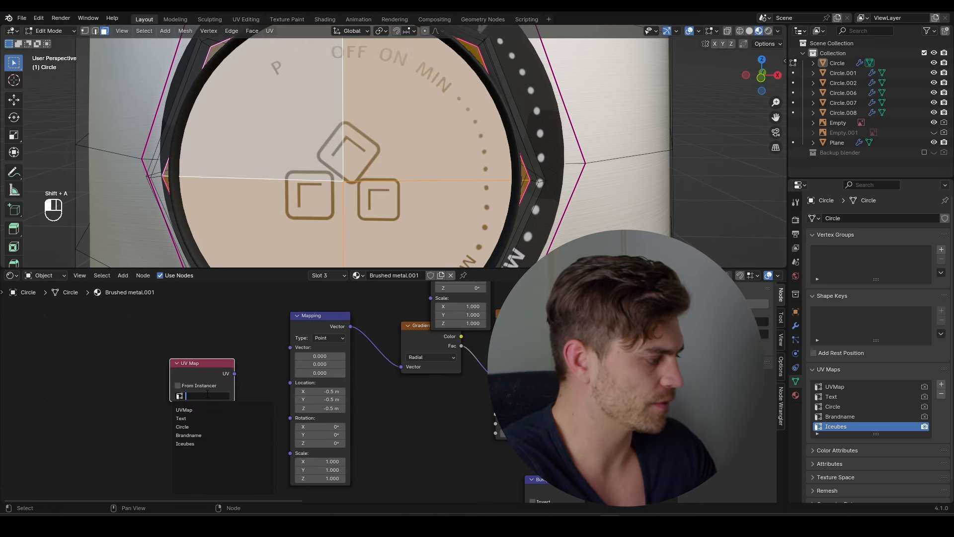
pyautogui.moveTo(237, 373); pyautogui.dragTo(290, 347)
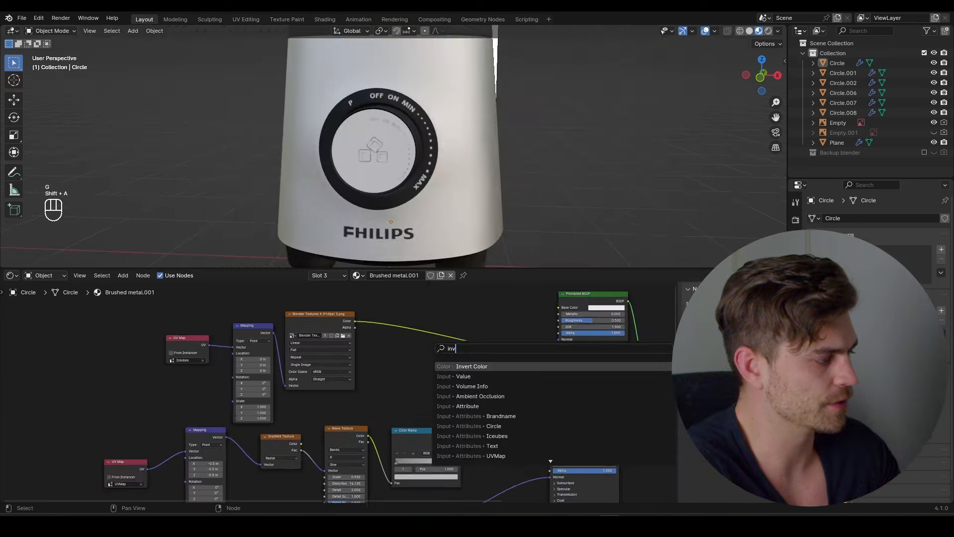
# Insert an Invert Color node between the label image and the Mix Shader factor, and darken the label Principled BSDF's base color
pyautogui.press('Return')
pyautogui.click(405, 321)
pyautogui.scroll(5, 419, 168)
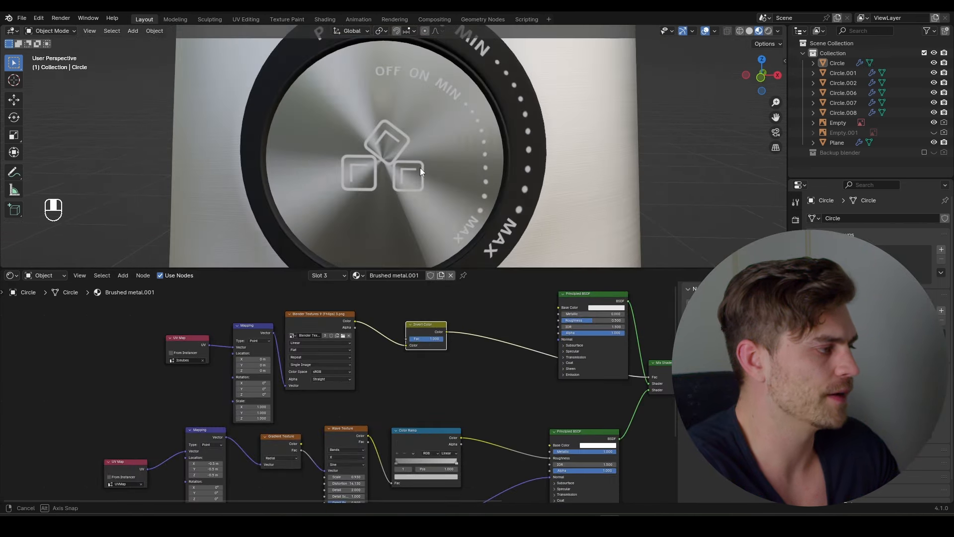
pyautogui.moveTo(427, 162)
pyautogui.mouseDown(button='middle')
pyautogui.moveTo(448, 164)
pyautogui.moveTo(437, 170)
pyautogui.mouseUp(button='middle')
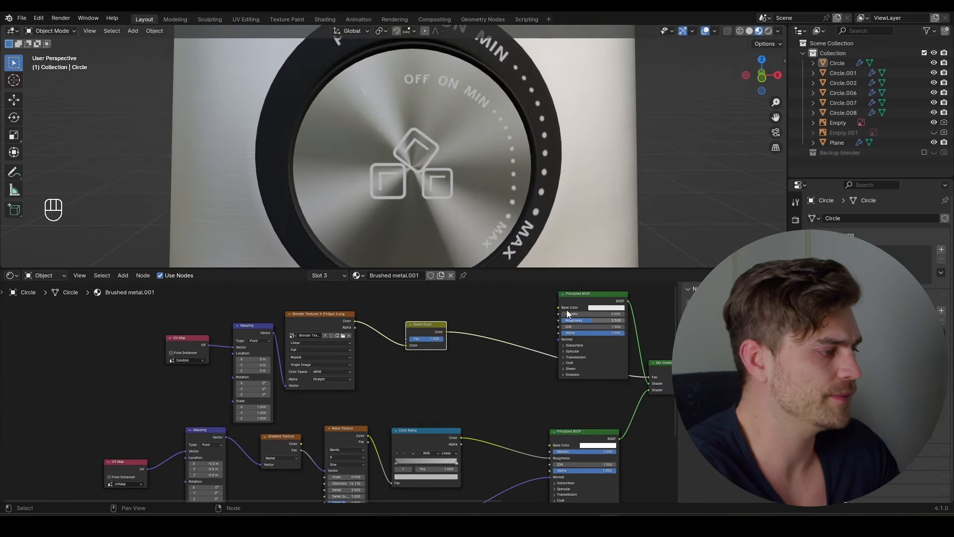
pyautogui.click(605, 308)
pyautogui.click(647, 255)
# Move the label image's UV Map, Mapping, image texture and Invert Color nodes further away from the Principled BSDF to make room
pyautogui.moveTo(405, 309); pyautogui.dragTo(173, 365)
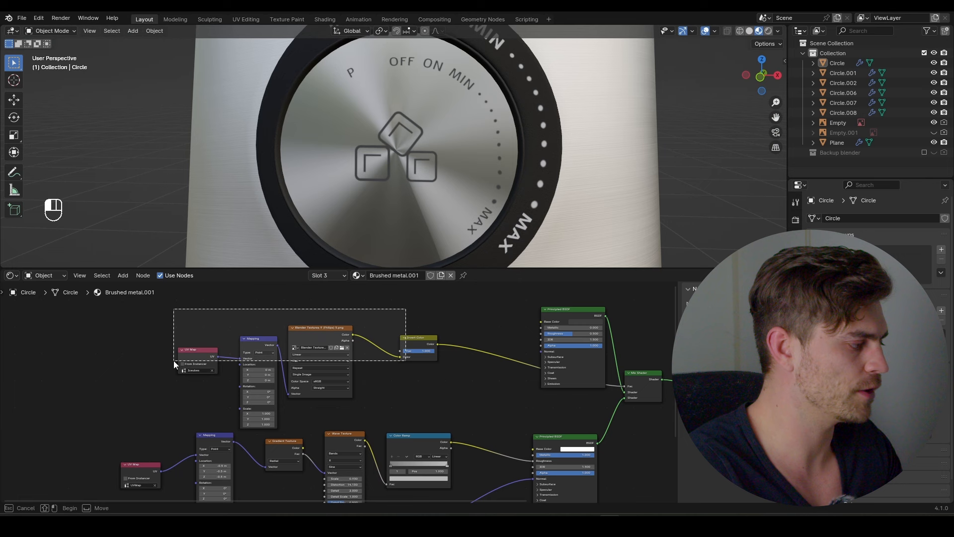
pyautogui.press('g')
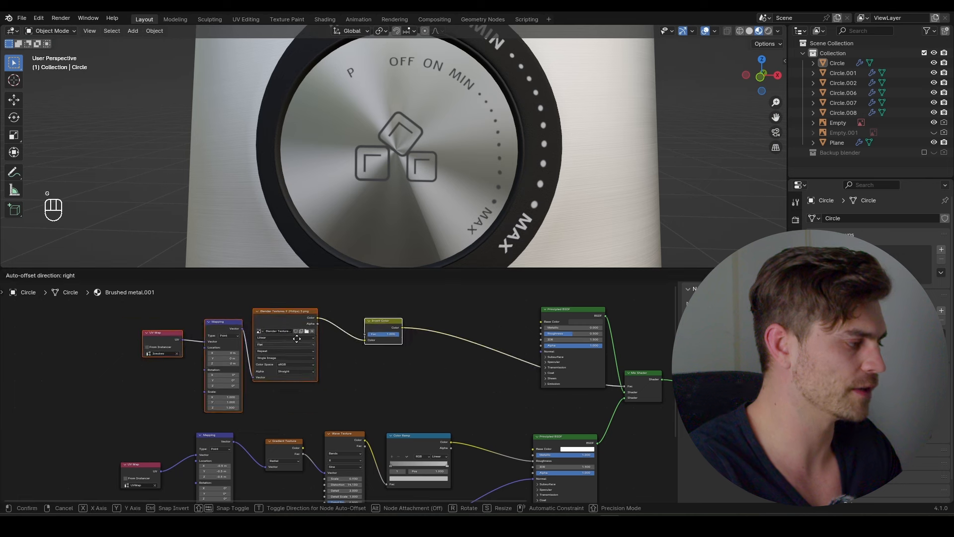
pyautogui.click(354, 343)
pyautogui.moveTo(411, 348); pyautogui.dragTo(437, 369, button='middle')
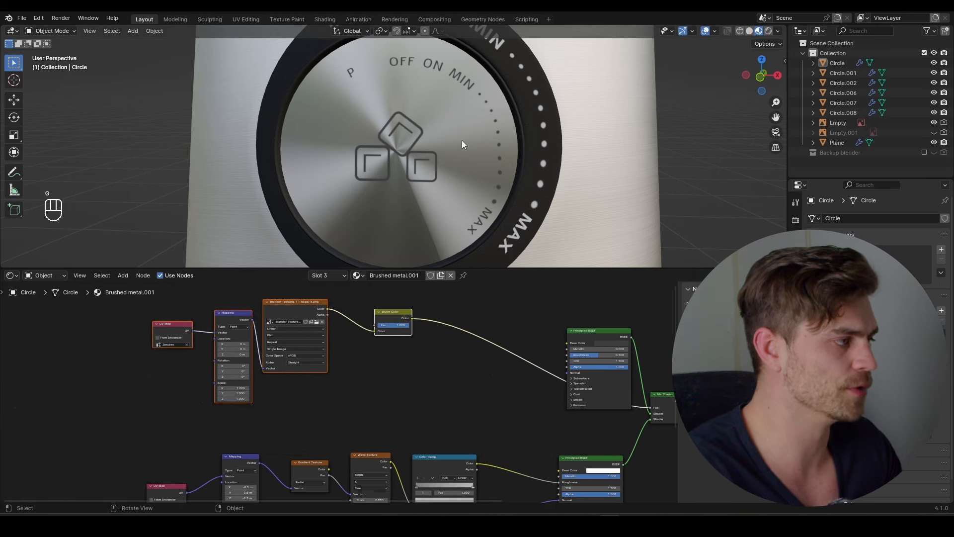
# Add a Radial Gradient Texture node below the label branch, preview it on the cap, and give it Mapping and Texture Coordinate nodes
pyautogui.moveTo(372, 348); pyautogui.dragTo(393, 348, button='middle')
pyautogui.hotkey('shift', 'a')
pyautogui.write('grad')
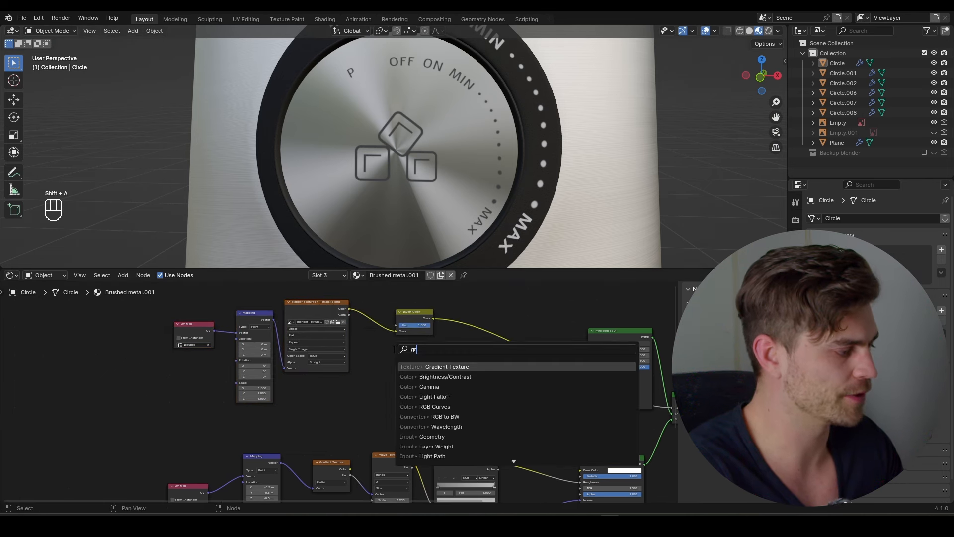
pyautogui.press('Return')
pyautogui.click(385, 366)
pyautogui.scroll(2, 403, 382)
pyautogui.click(404, 378)
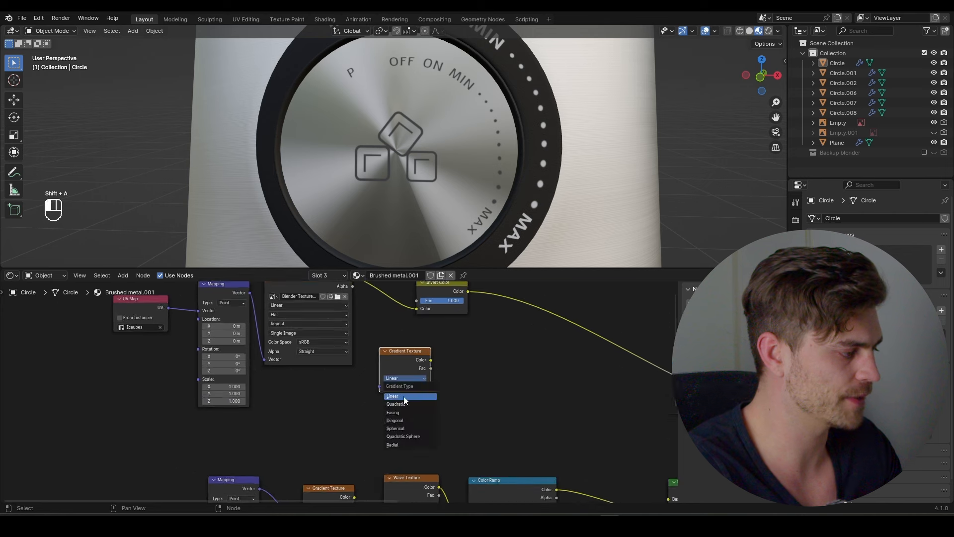
pyautogui.click(404, 444)
pyautogui.keyDown('ctrl'); pyautogui.keyDown('shift'); pyautogui.click(393, 366); pyautogui.keyUp('shift'); pyautogui.keyUp('ctrl')
pyautogui.hotkey('ctrl', 't')
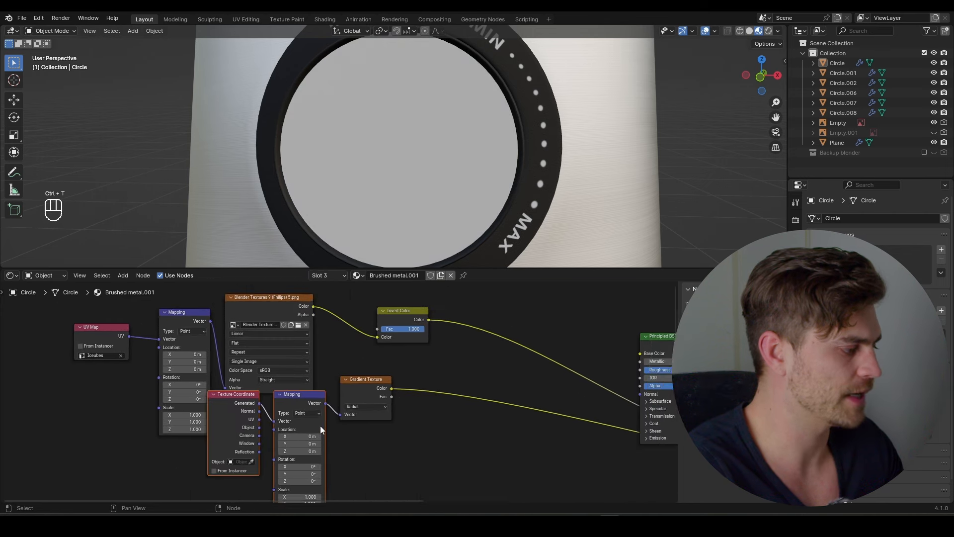
# Set the gradient's Mapping location to -0.5 m on X, Y and Z, and feed it from the UV coordinates
pyautogui.scroll(2, 348, 400)
pyautogui.click(279, 389)
pyautogui.moveTo(342, 401); pyautogui.dragTo(343, 421)
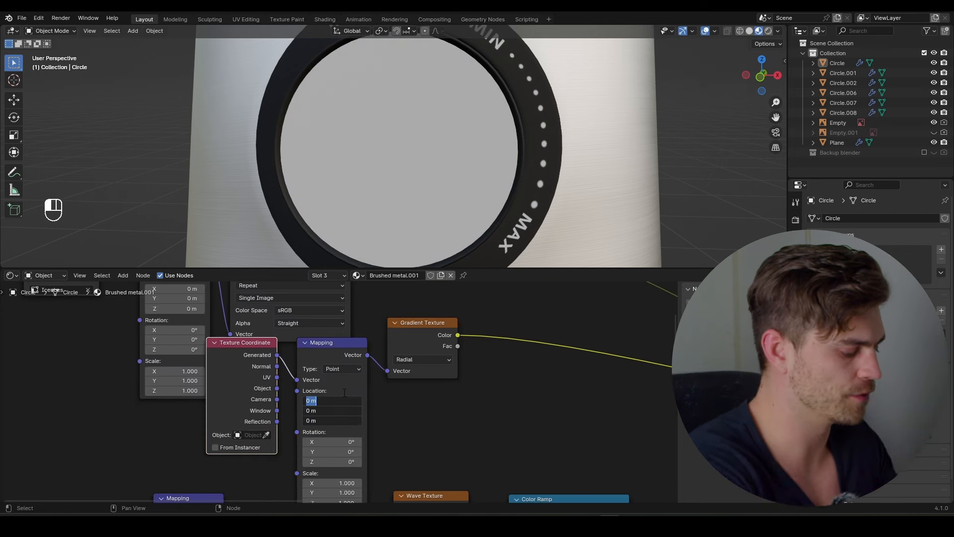
pyautogui.write('.5')
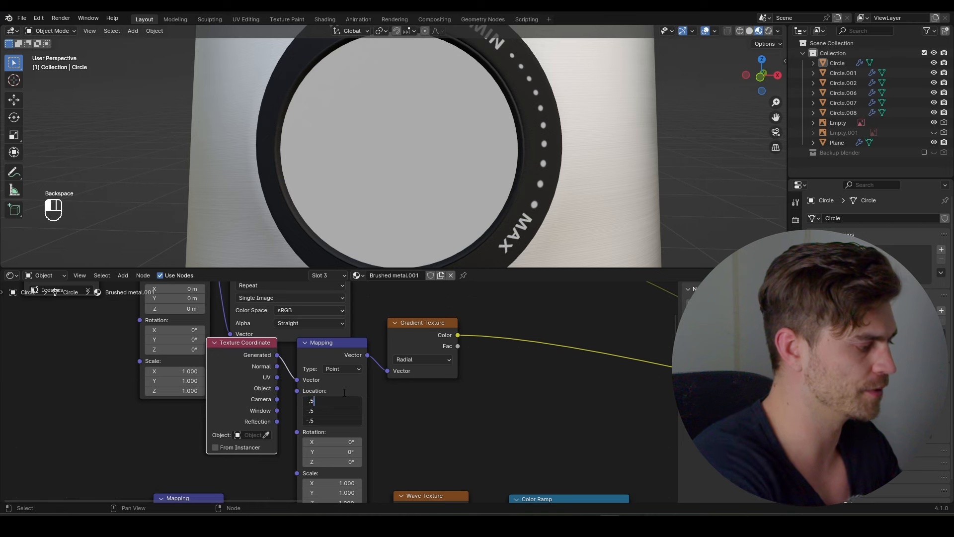
pyautogui.press('Return')
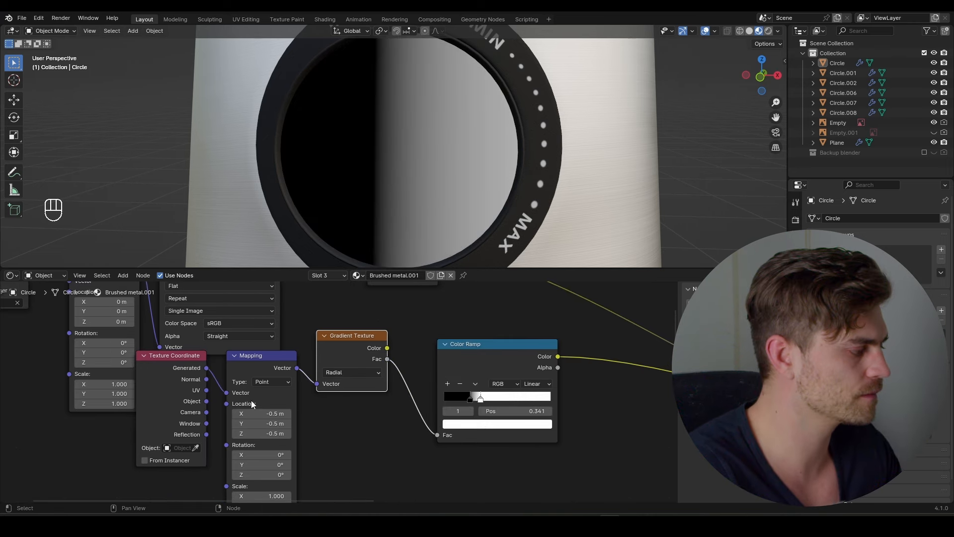
pyautogui.moveTo(206, 390); pyautogui.dragTo(226, 393)
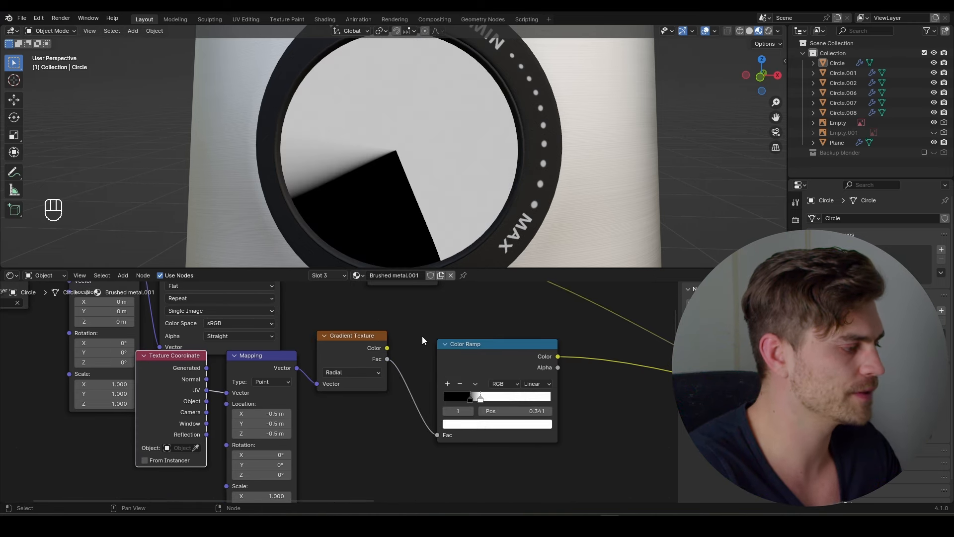
# Change the gradient to Quadratic Sphere and bring the Color Ramp stops together with Constant interpolation to form a hard-edged circle
pyautogui.click(356, 374)
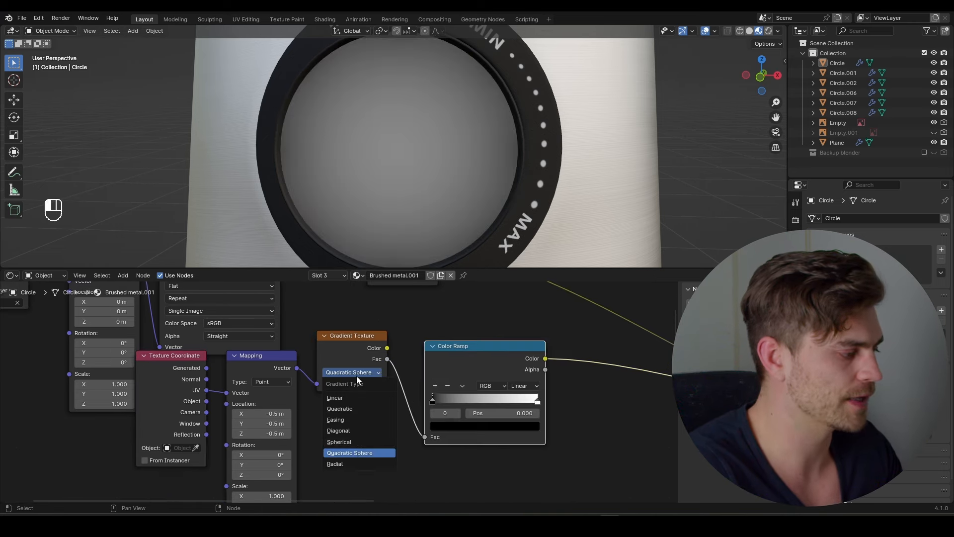
pyautogui.click(363, 451)
pyautogui.moveTo(432, 400); pyautogui.dragTo(446, 401)
pyautogui.moveTo(537, 400); pyautogui.dragTo(446, 405)
pyautogui.click(525, 386)
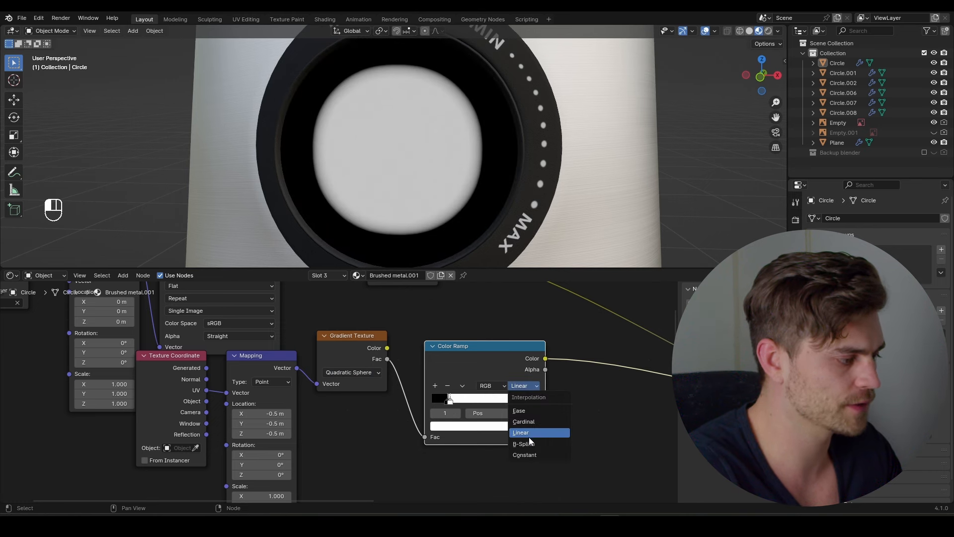
pyautogui.click(525, 455)
pyautogui.press('Home')
# Insert a Mix Color node after Invert Color, with the Color Ramp driving its factor and B set to black, and preview it
pyautogui.moveTo(365, 322); pyautogui.dragTo(382, 304)
pyautogui.hotkey('shift', 'a')
pyautogui.write('mix')
pyautogui.press('Down')
pyautogui.press('Return')
pyautogui.click(489, 322)
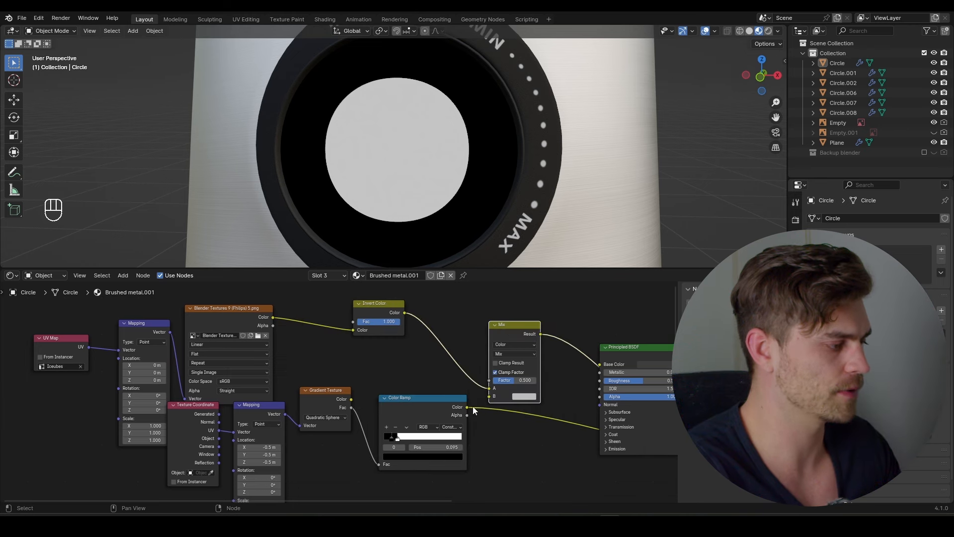
pyautogui.moveTo(490, 384); pyautogui.dragTo(490, 380)
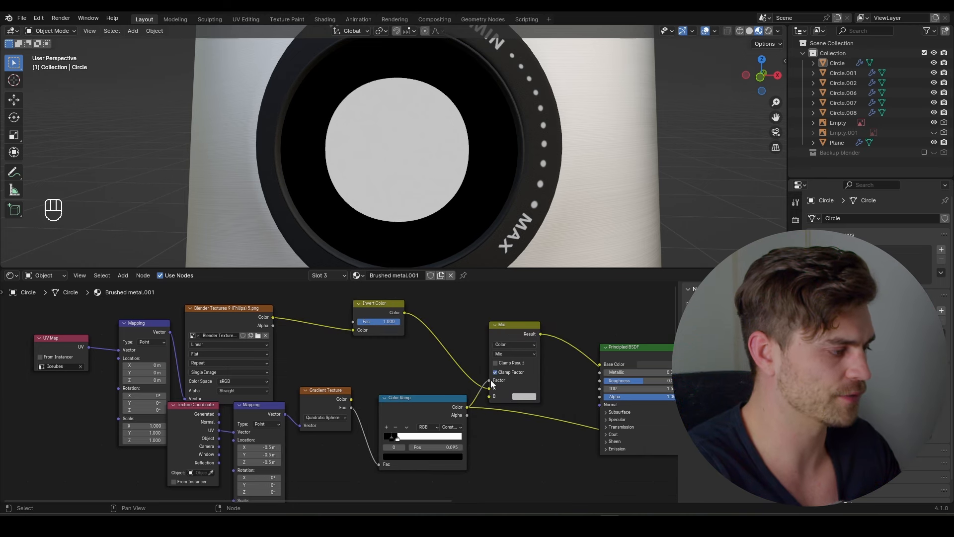
pyautogui.click(524, 396)
pyautogui.moveTo(586, 304); pyautogui.dragTo(586, 346)
pyautogui.keyDown('ctrl'); pyautogui.keyDown('shift'); pyautogui.click(514, 323); pyautogui.keyUp('shift'); pyautogui.keyUp('ctrl')
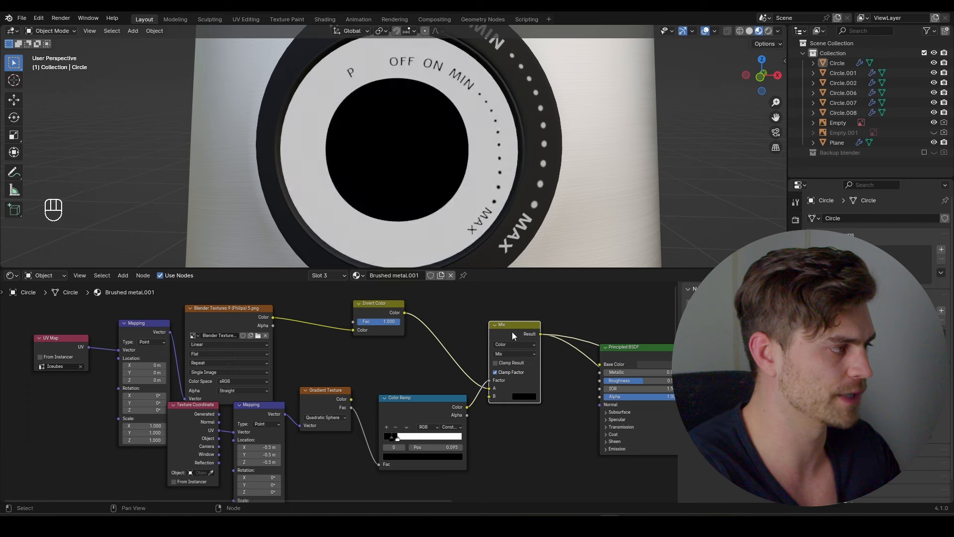
# Flip the circle mask's Color Ramp to isolate the ice cubes, and set its edge stop to position 0.164
pyautogui.moveTo(512, 332); pyautogui.dragTo(490, 345, button='middle')
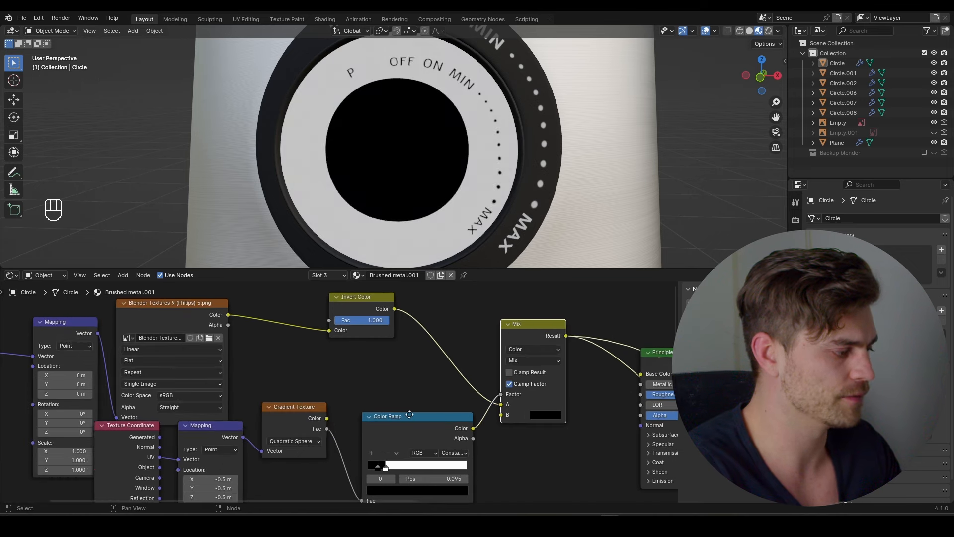
pyautogui.scroll(5, 369, 451)
pyautogui.moveTo(369, 452); pyautogui.dragTo(421, 451)
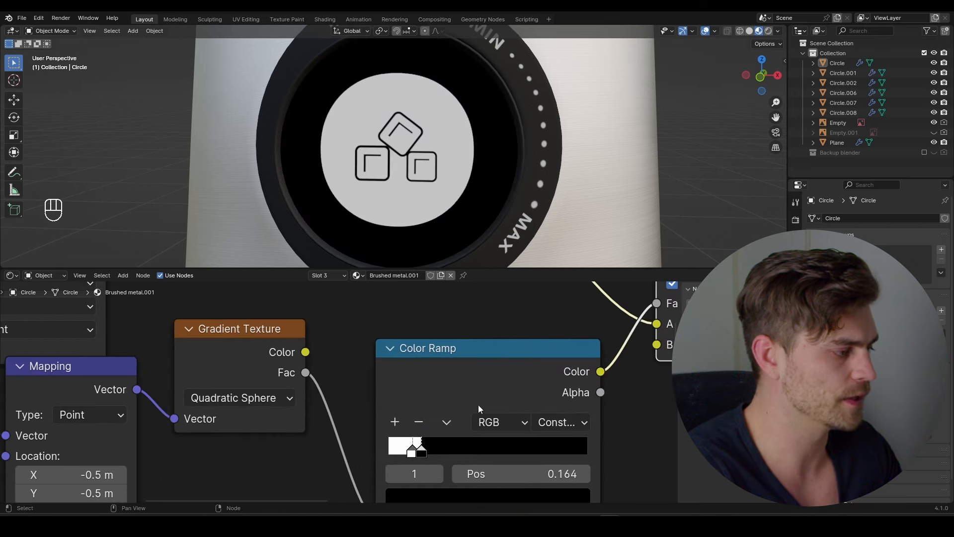
pyautogui.scroll(-5, 428, 386)
# Set the Mix node's blending mode to Multiply and relocate the Invert Color node to after its result
pyautogui.click(372, 340)
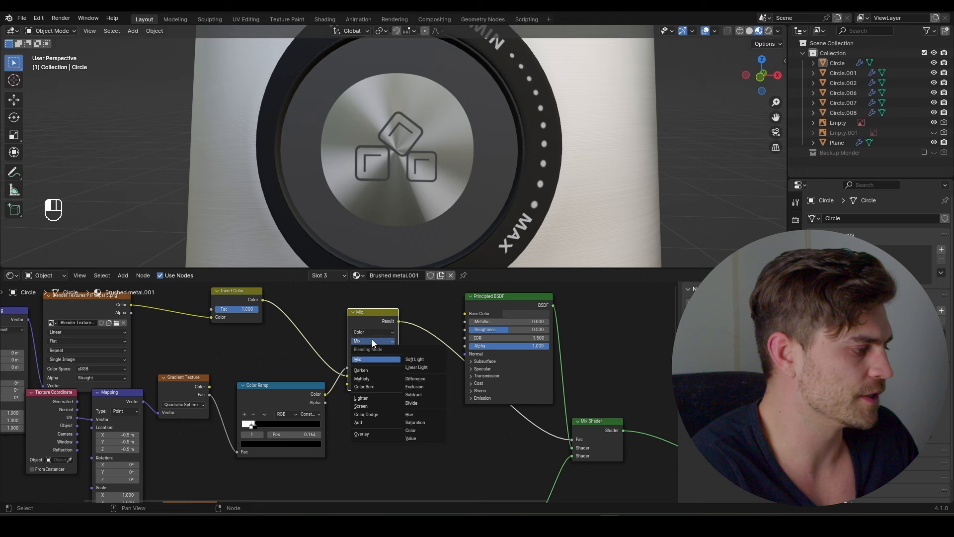
pyautogui.click(363, 379)
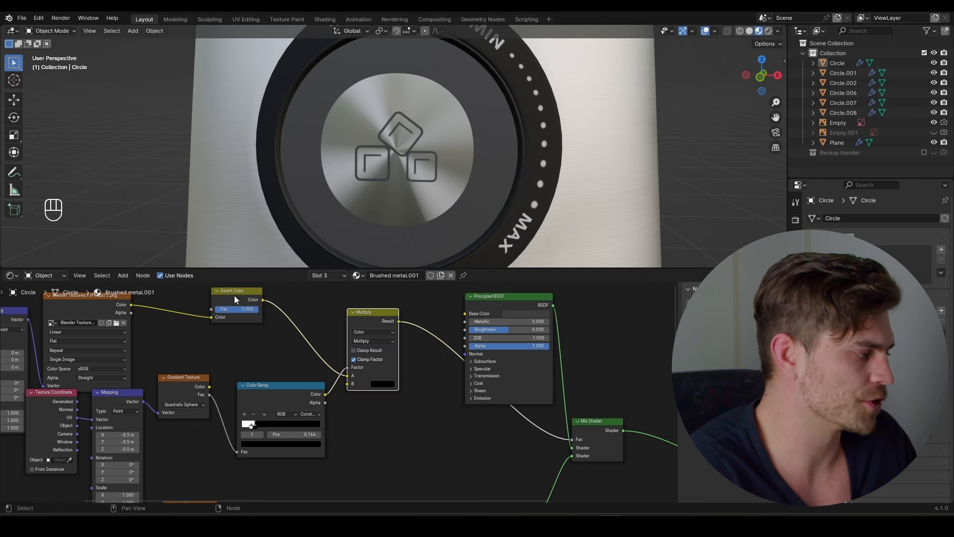
pyautogui.keyDown('alt'); pyautogui.moveTo(234, 295); pyautogui.dragTo(427, 334); pyautogui.keyUp('alt')
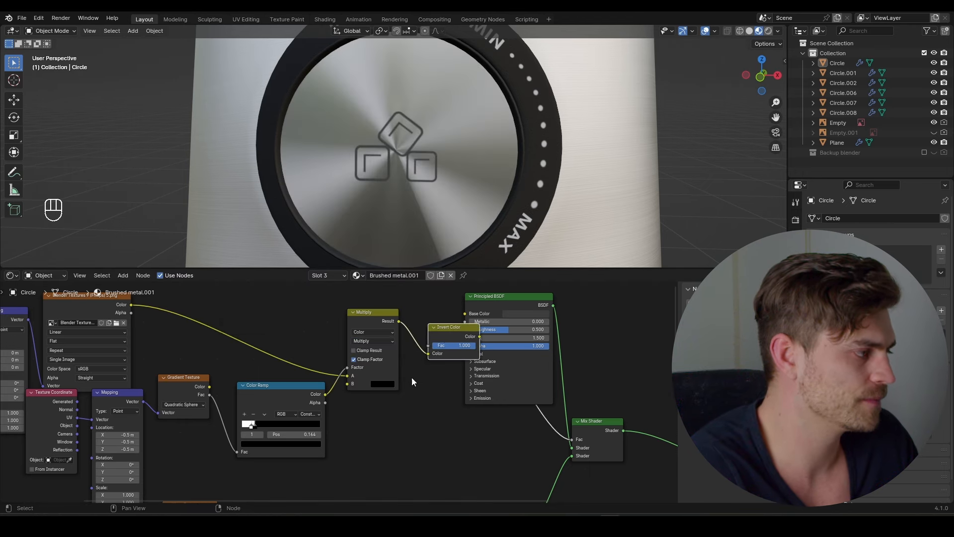
# Hide the glass jug to expose the recess in the top of the blender base
pyautogui.scroll(-7, 381, 145)
pyautogui.moveTo(411, 180); pyautogui.dragTo(400, 144, button='middle')
pyautogui.scroll(1, 384, 176)
pyautogui.scroll(4, 384, 171)
pyautogui.scroll(-5, 365, 109)
pyautogui.keyDown('shift'); pyautogui.moveTo(398, 222); pyautogui.dragTo(434, 35, button='middle'); pyautogui.keyUp('shift')
pyautogui.moveTo(404, 148); pyautogui.dragTo(422, 108, button='middle')
pyautogui.click(422, 108)
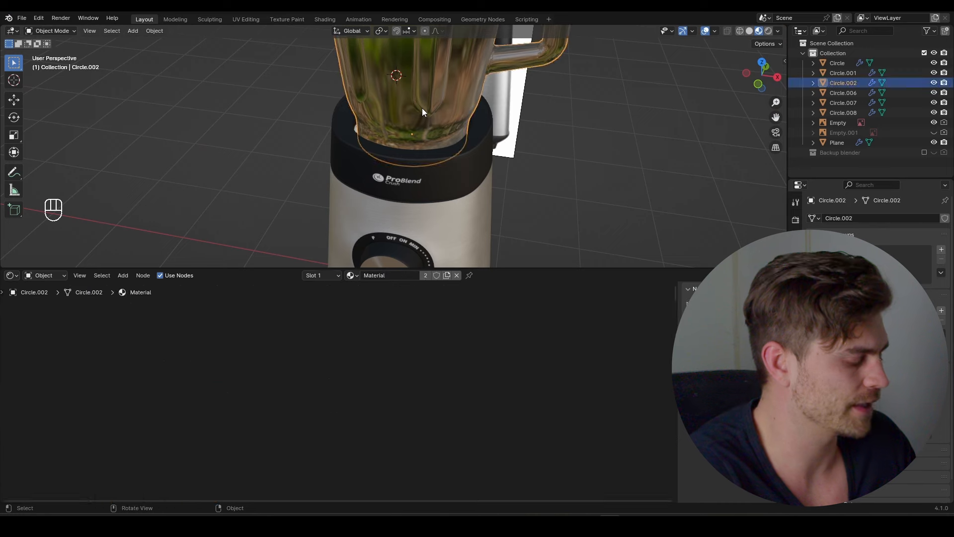
pyautogui.press('h')
# Enter Edit Mode on the base and grow a face selection across the whole recess floor and its surrounding wall
pyautogui.click(393, 151)
pyautogui.press('Tab')
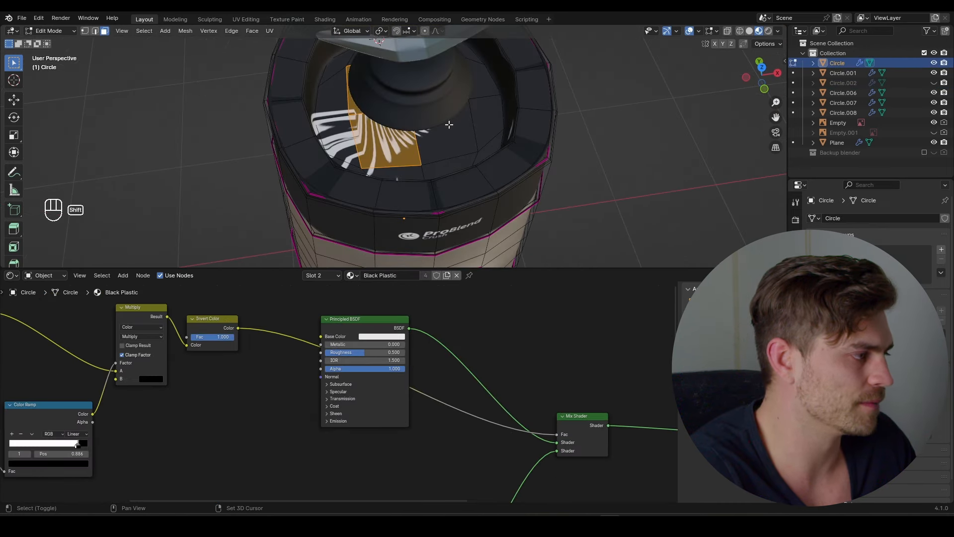
pyautogui.press('ctrl+KP_Add')
pyautogui.press('ctrl+KP_Add')
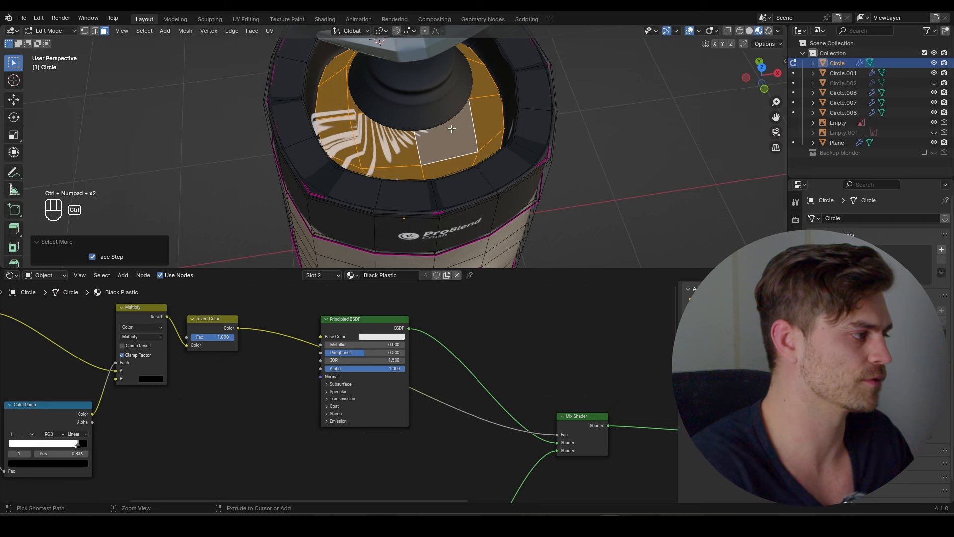
pyautogui.press('ctrl+KP_Add')
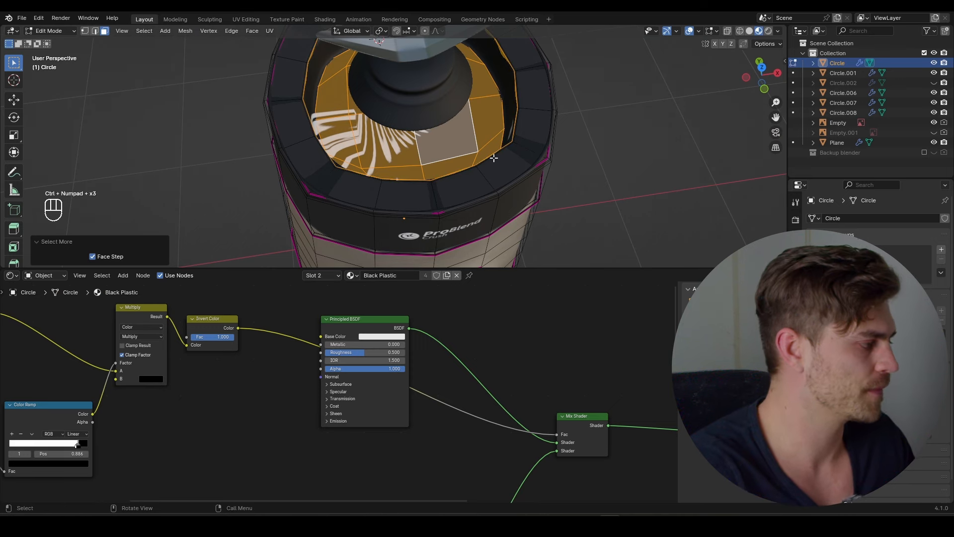
# Open the UV Editor and shrink all the recess UVs in UVMap into the black area beside the ProBlend logo
pyautogui.click(12, 275)
pyautogui.click(45, 325)
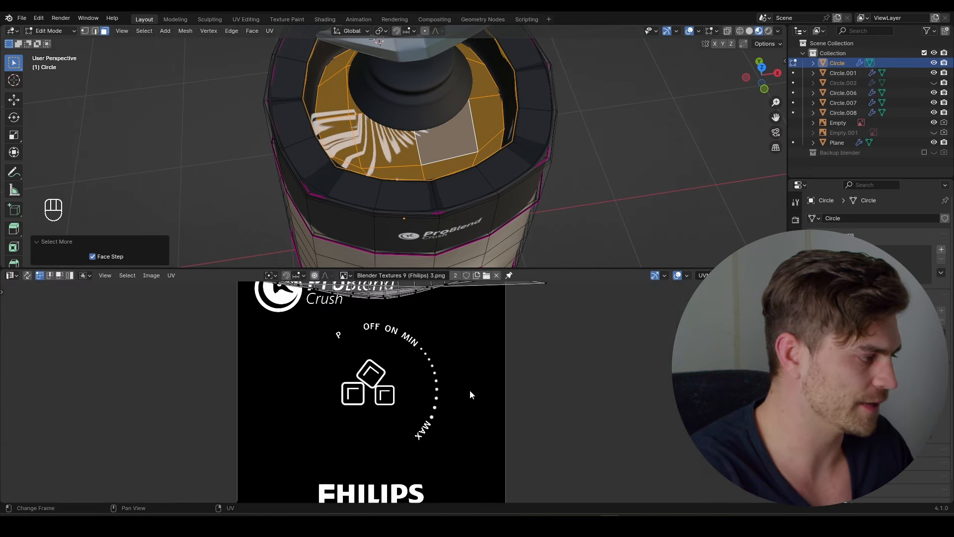
pyautogui.scroll(-4, 469, 389)
pyautogui.press('a')
pyautogui.press('s')
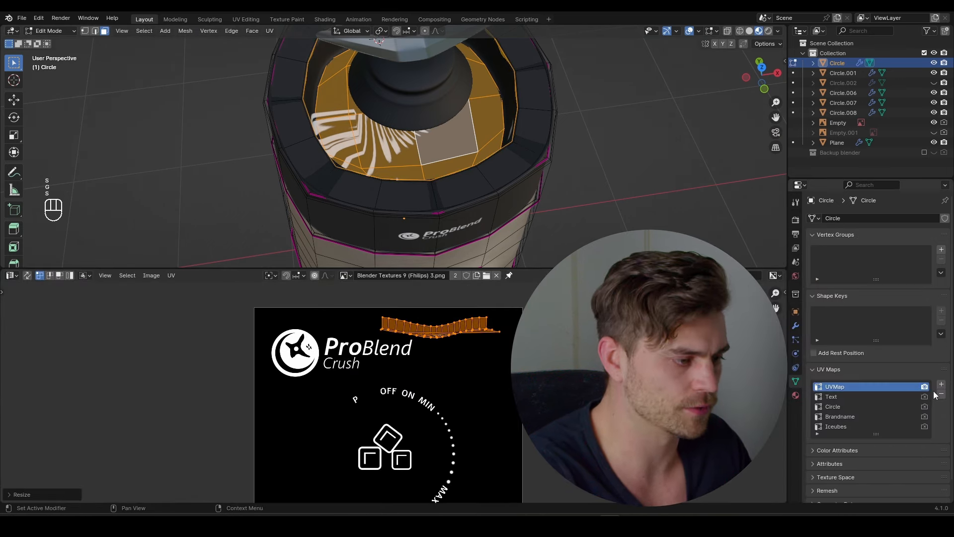
# Make the Text UV map active, shrink and move the recess UVs into the texture's empty black area, and leave Edit Mode
pyautogui.click(913, 397)
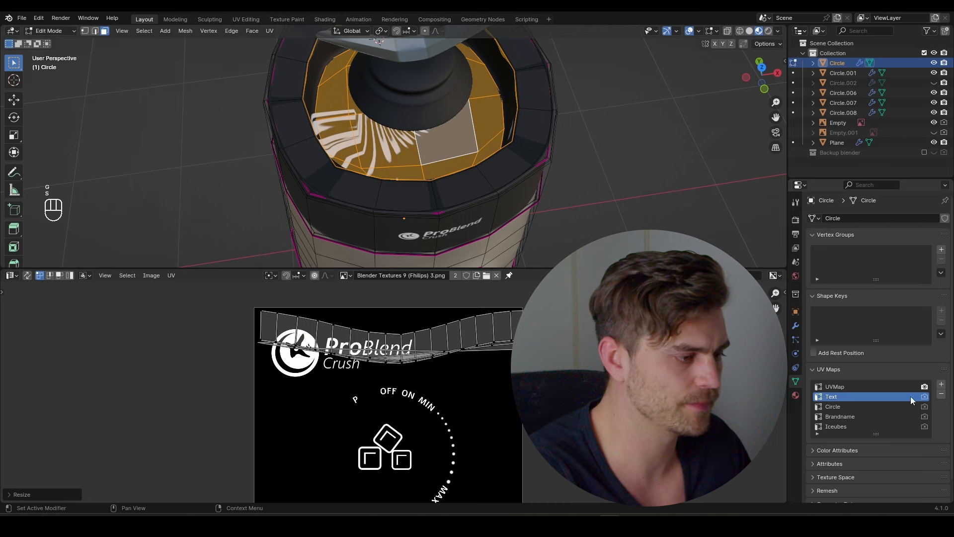
pyautogui.press('a')
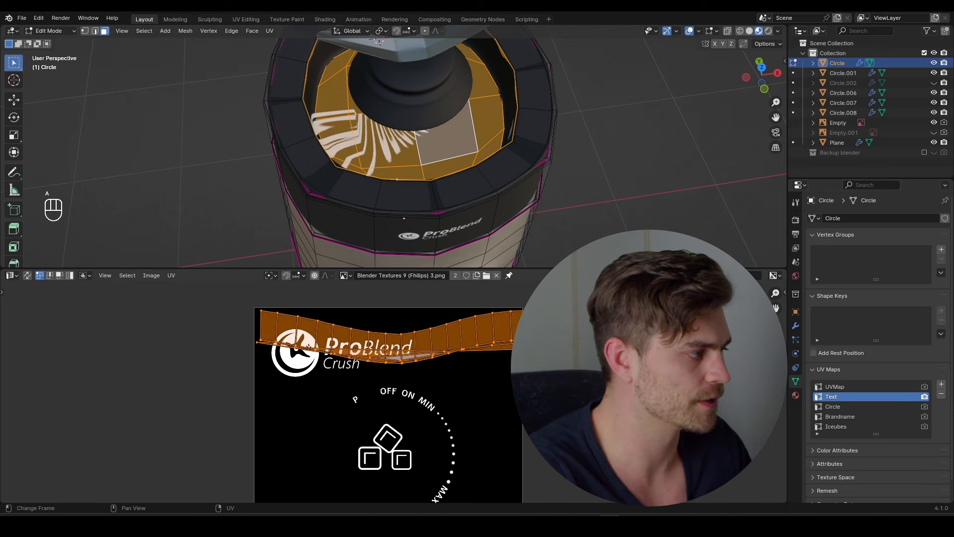
pyautogui.press('s')
pyautogui.click(490, 374)
pyautogui.press('g')
pyautogui.click(495, 373)
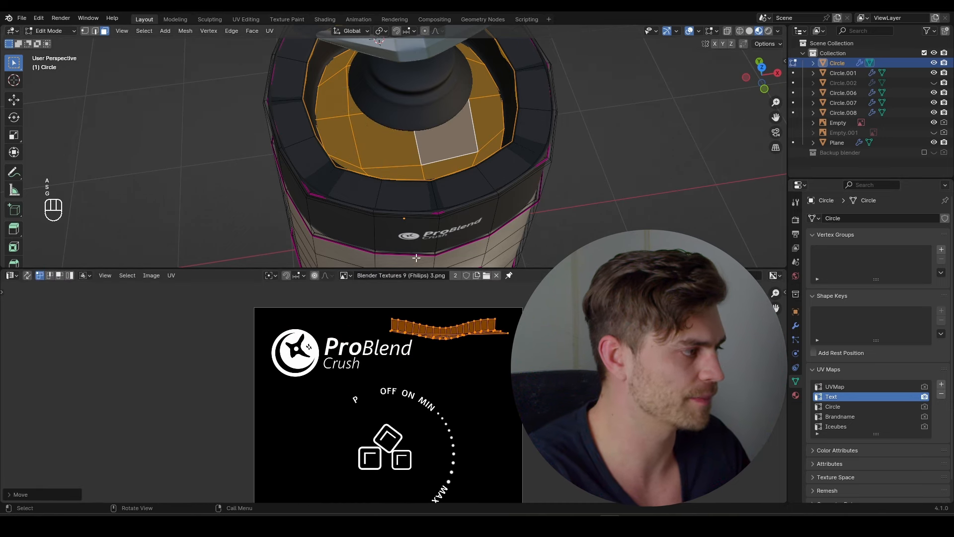
pyautogui.press('Tab')
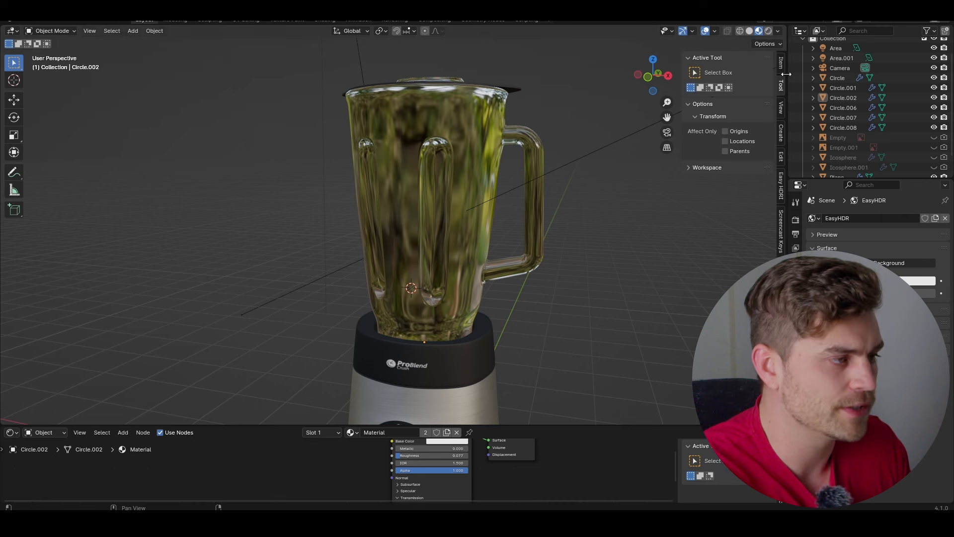
# Switch the viewport to rendered shading, select the glass jug, and show its material nodes in an enlarged Shader Editor alongside its UV maps
pyautogui.click(769, 32)
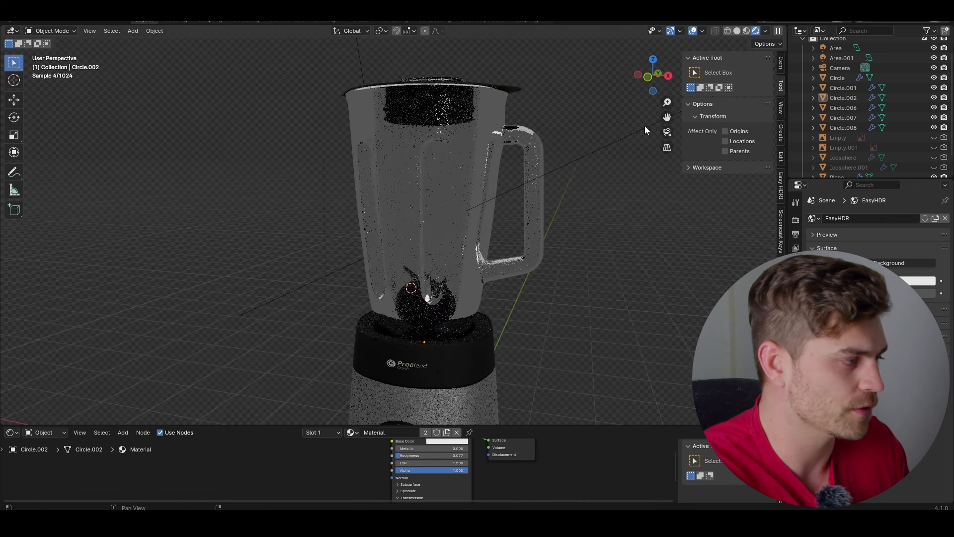
pyautogui.click(419, 179)
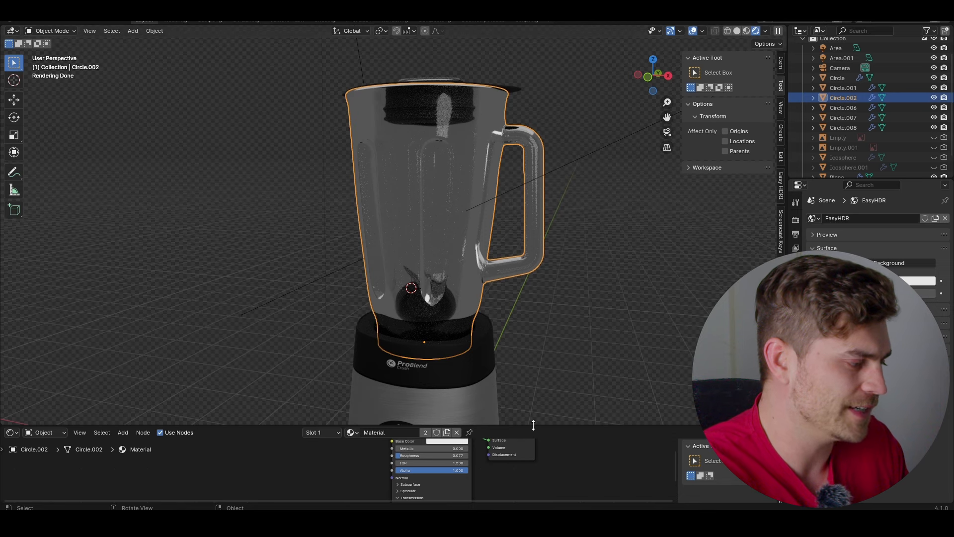
pyautogui.moveTo(534, 426); pyautogui.dragTo(533, 239)
pyautogui.scroll(5, 345, 343)
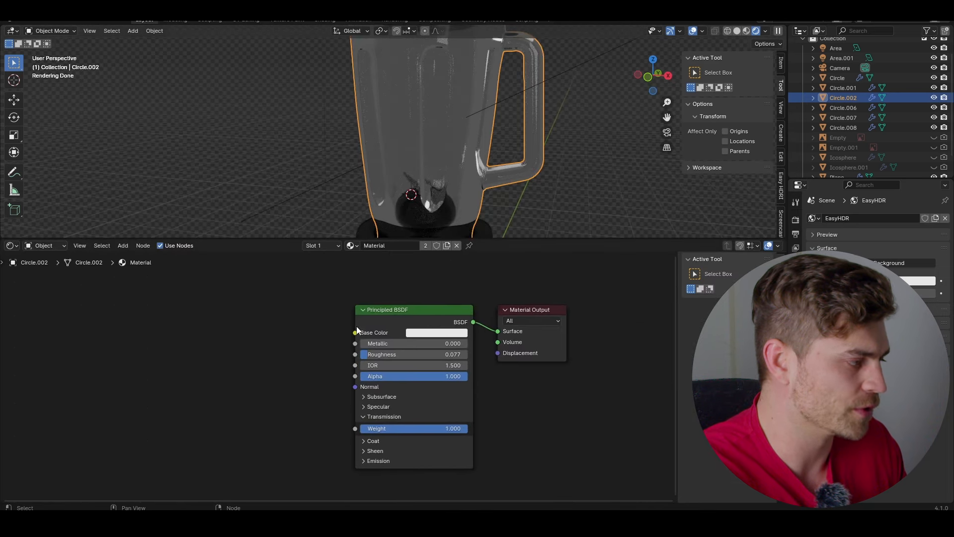
pyautogui.click(326, 247)
pyautogui.moveTo(334, 300); pyautogui.dragTo(303, 289)
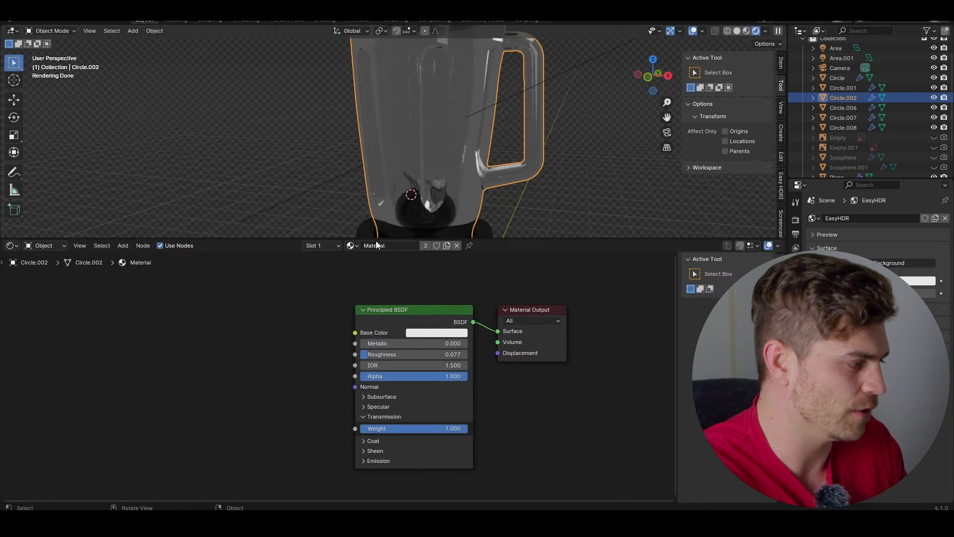
pyautogui.click(796, 380)
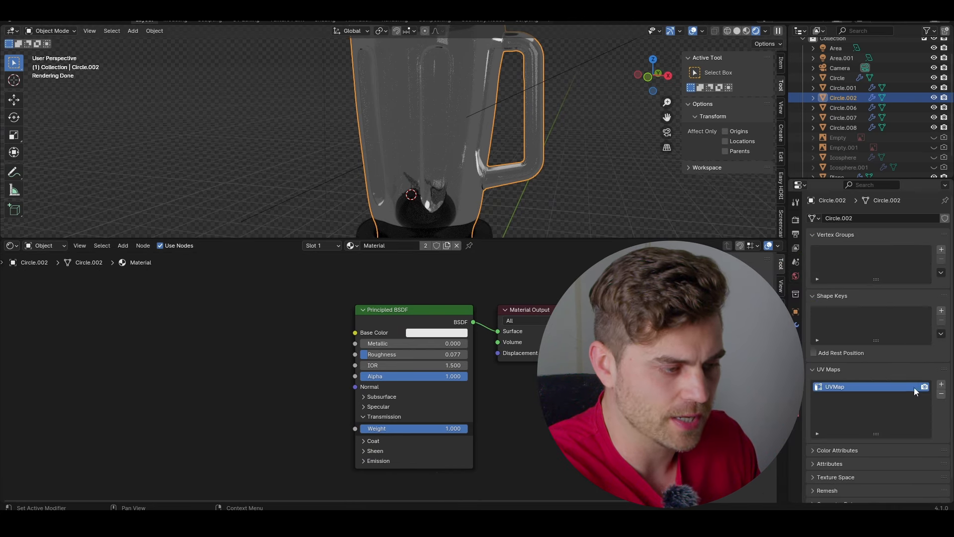
# Rename the jug's UV map to Normals, add a second UV map named Brandname, and reselect Normals
pyautogui.doubleClick(851, 387)
pyautogui.write('Norm')
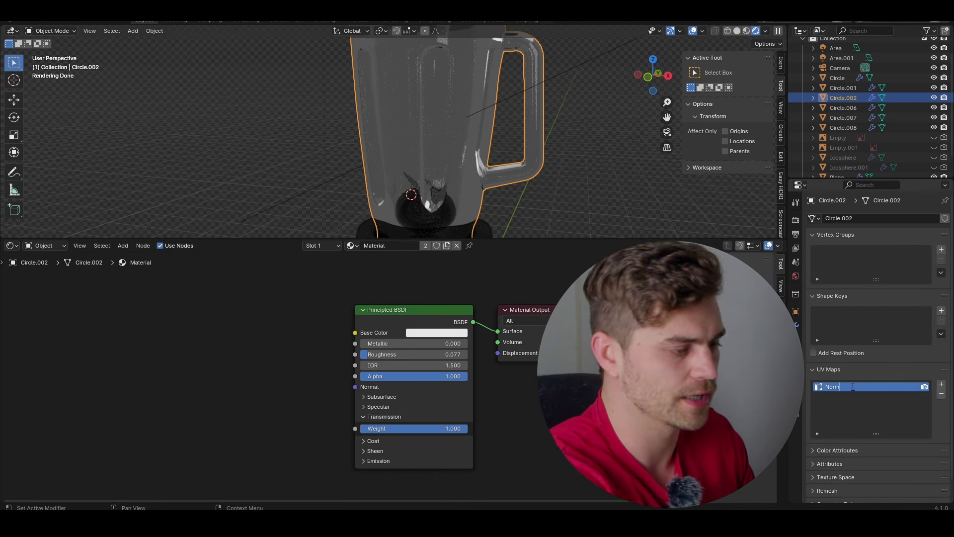
pyautogui.write('als')
pyautogui.press('Return')
pyautogui.click(942, 384)
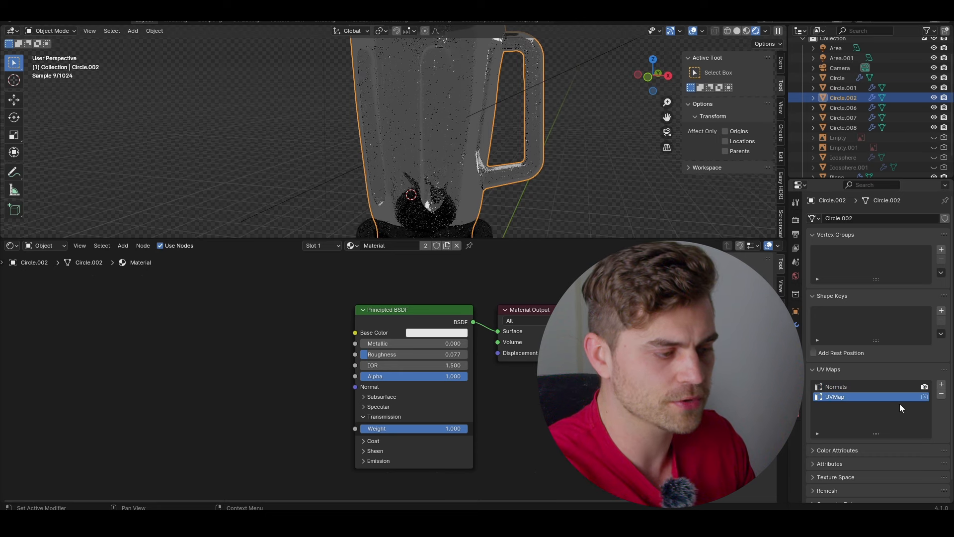
pyautogui.doubleClick(869, 398)
pyautogui.write('Brandname')
pyautogui.press('Return')
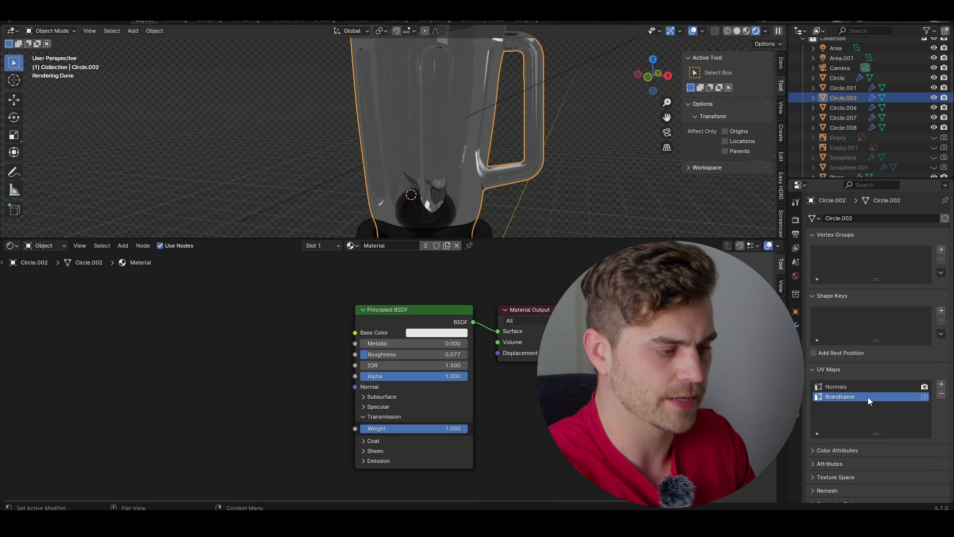
pyautogui.click(857, 388)
# Add an Image Texture node with Blender Mililiter 3.png as Non-Color, plus its Mapping and Texture Coordinate nodes, beside the Principled BSDF
pyautogui.scroll(-4, 248, 347)
pyautogui.moveTo(249, 347); pyautogui.dragTo(312, 338, button='middle')
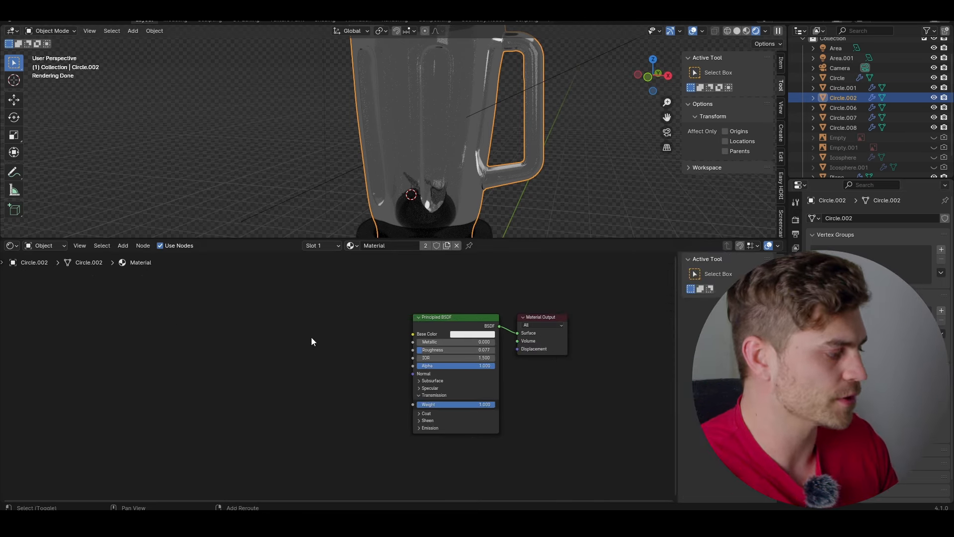
pyautogui.write('ima')
pyautogui.press('Return')
pyautogui.click(232, 355)
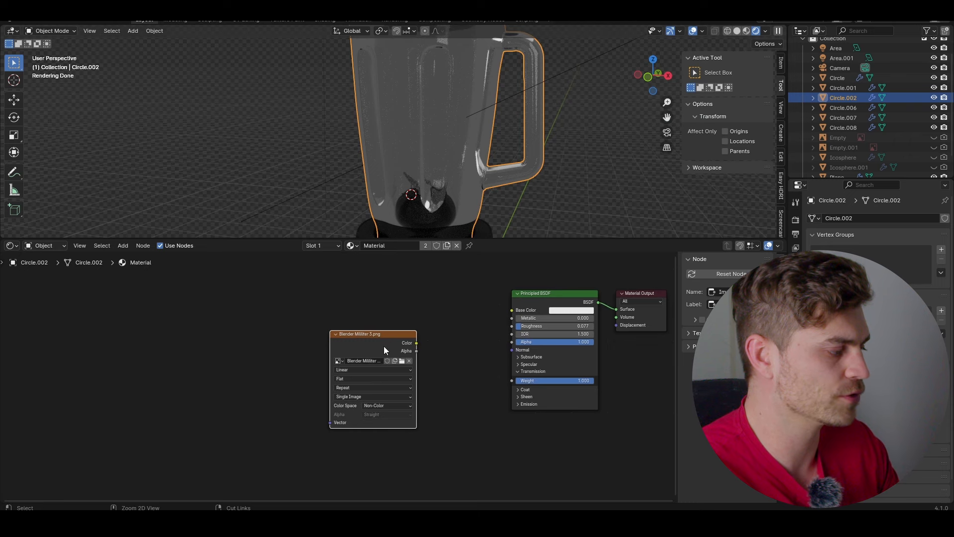
pyautogui.hotkey('ctrl', 't')
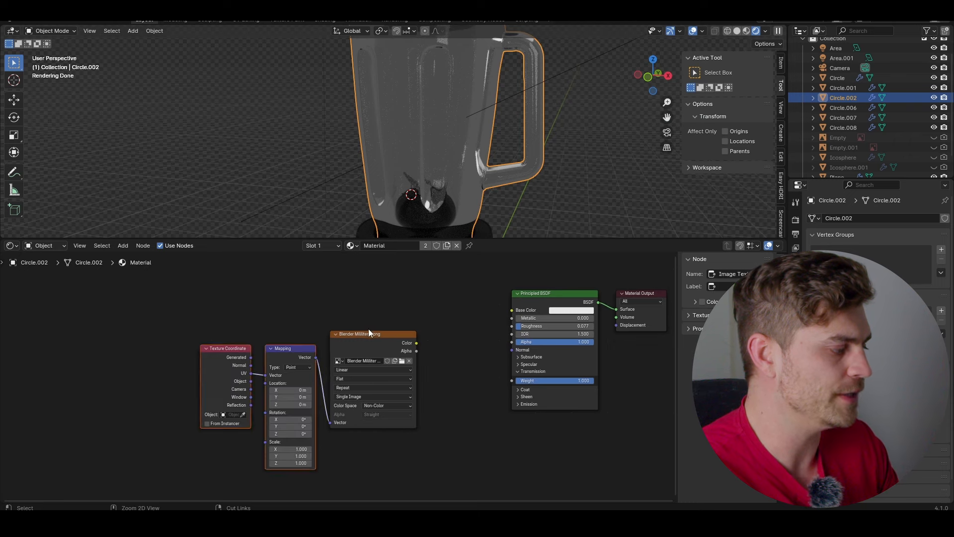
pyautogui.press('g')
pyautogui.click(91, 357)
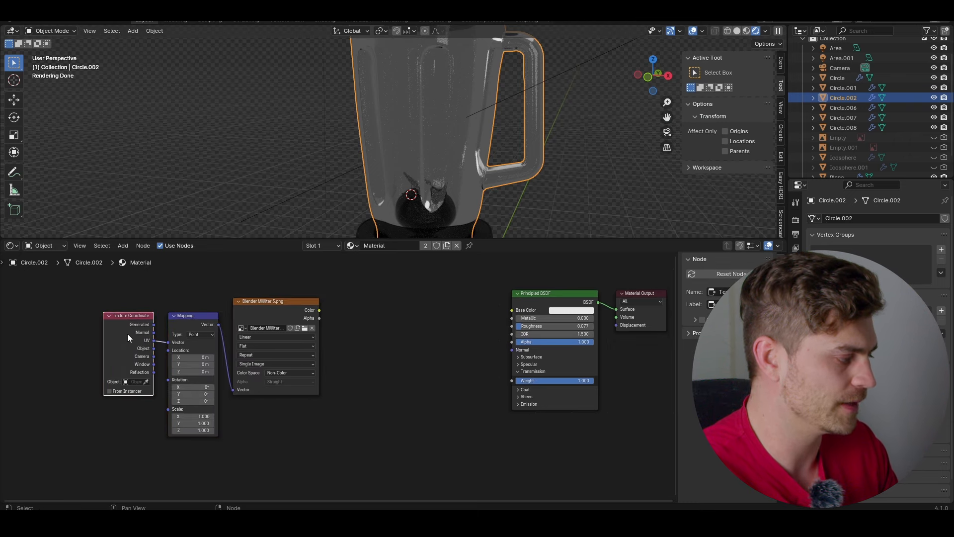
# Replace the Texture Coordinate node with a UV Map node set to Normals and connect it to the Mapping node's Vector
pyautogui.press('x')
pyautogui.hotkey('shift', 'a')
pyautogui.write('uv')
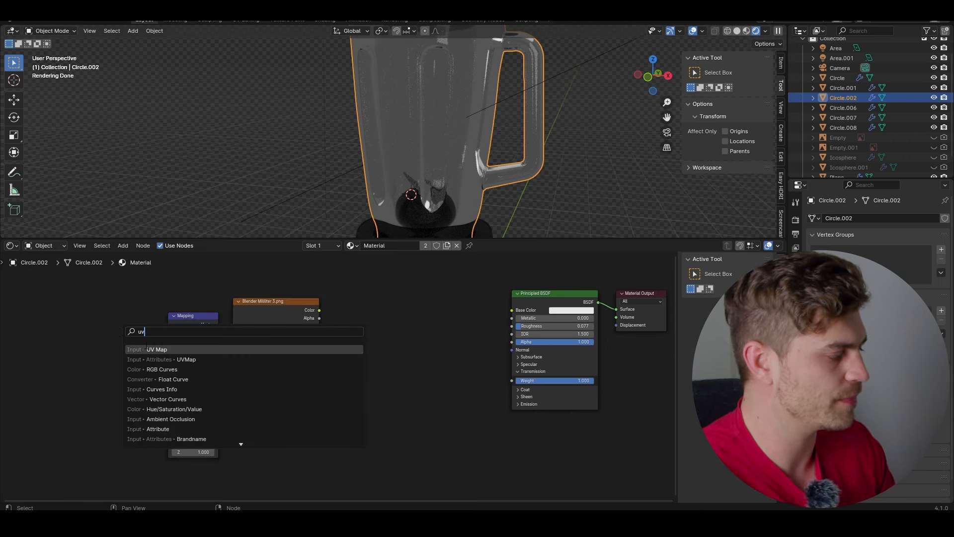
pyautogui.click(147, 349)
pyautogui.click(109, 358)
pyautogui.click(110, 372)
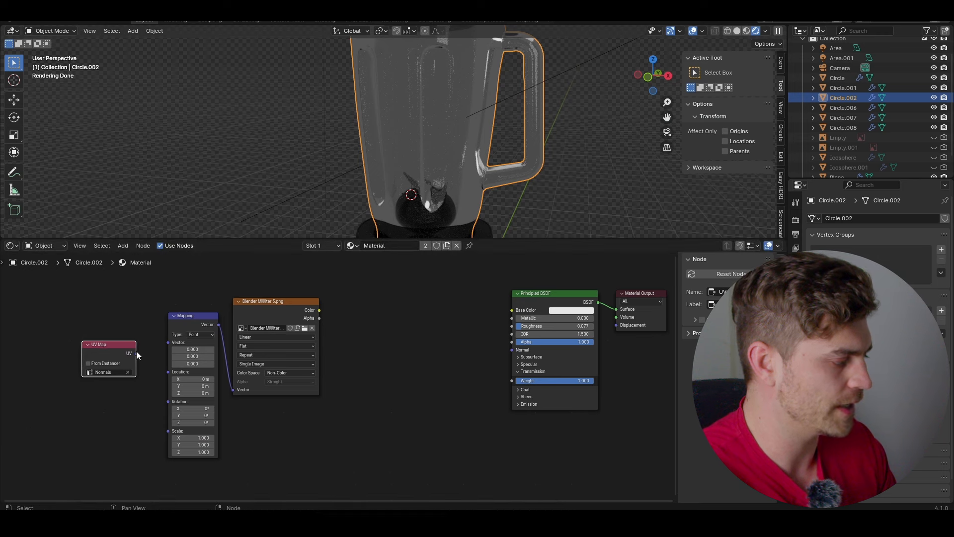
pyautogui.moveTo(163, 347); pyautogui.dragTo(168, 344)
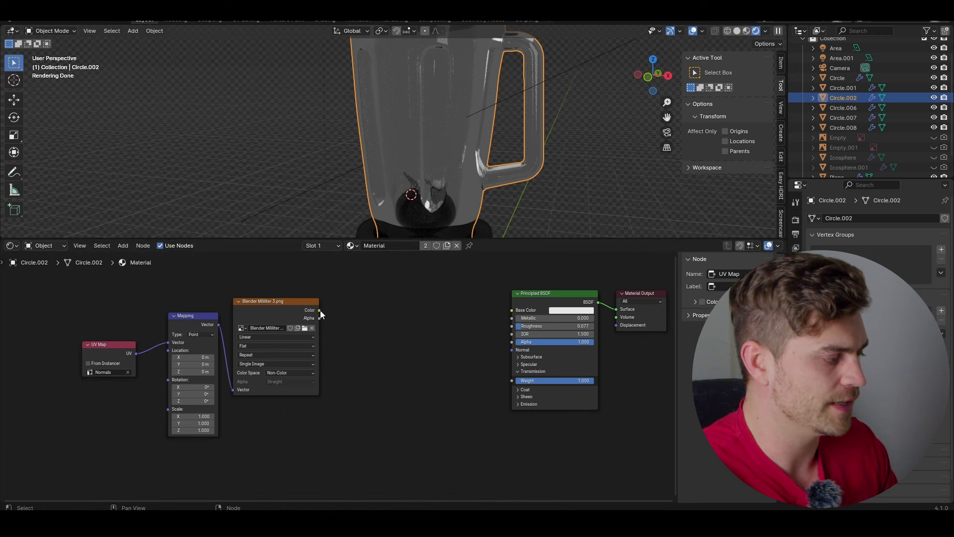
# Add a Bump node fed by the image's Color through Height and connect its Normal output to the Principled BSDF
pyautogui.moveTo(319, 310); pyautogui.dragTo(404, 389)
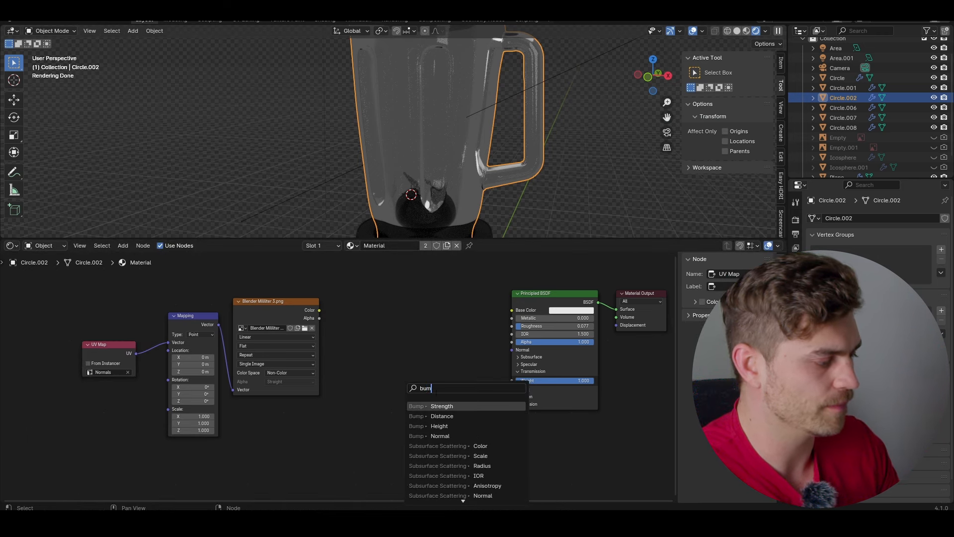
pyautogui.write('bum')
pyautogui.click(439, 426)
pyautogui.click(448, 389)
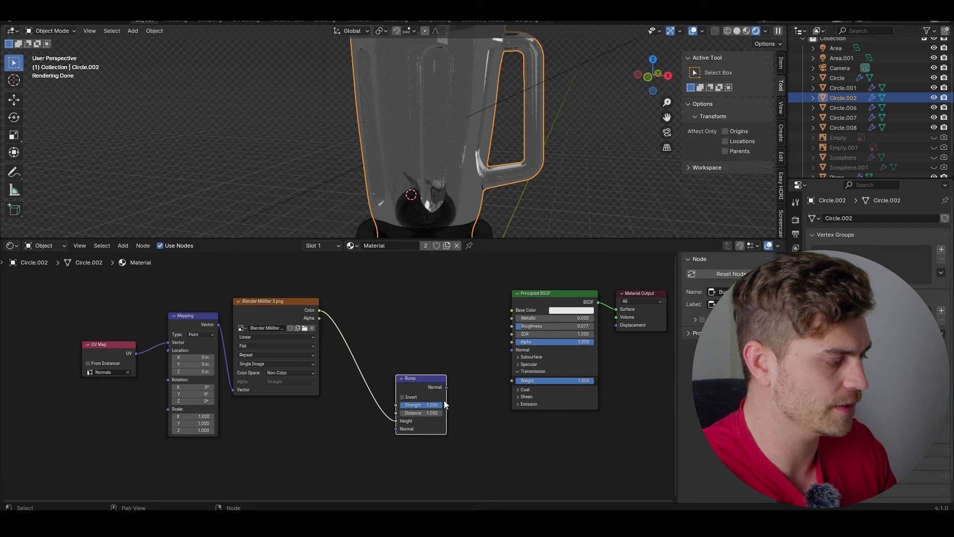
pyautogui.moveTo(447, 387); pyautogui.dragTo(512, 349)
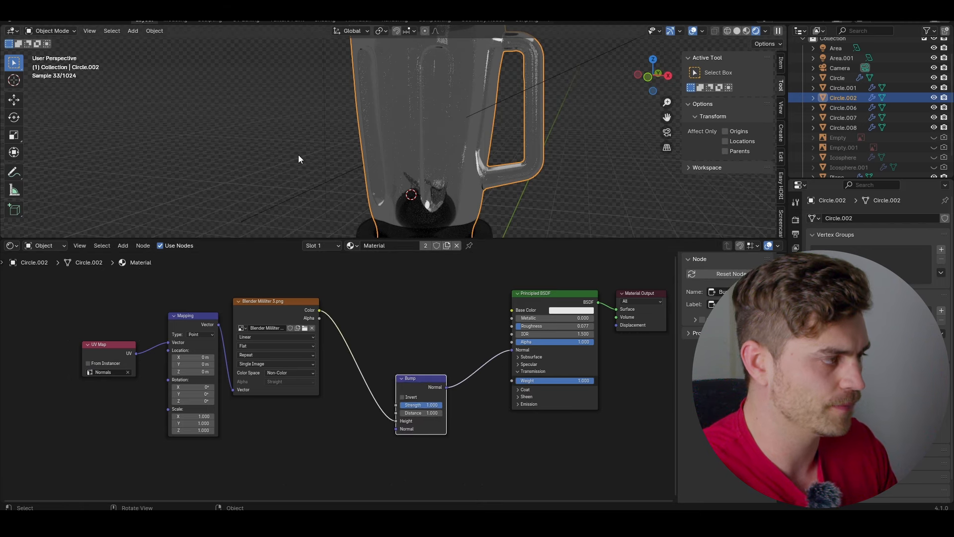
# Enter Edit Mode on the jug and select the whole region of faces between the two front grooves
pyautogui.scroll(2, 398, 112)
pyautogui.scroll(-3, 399, 114)
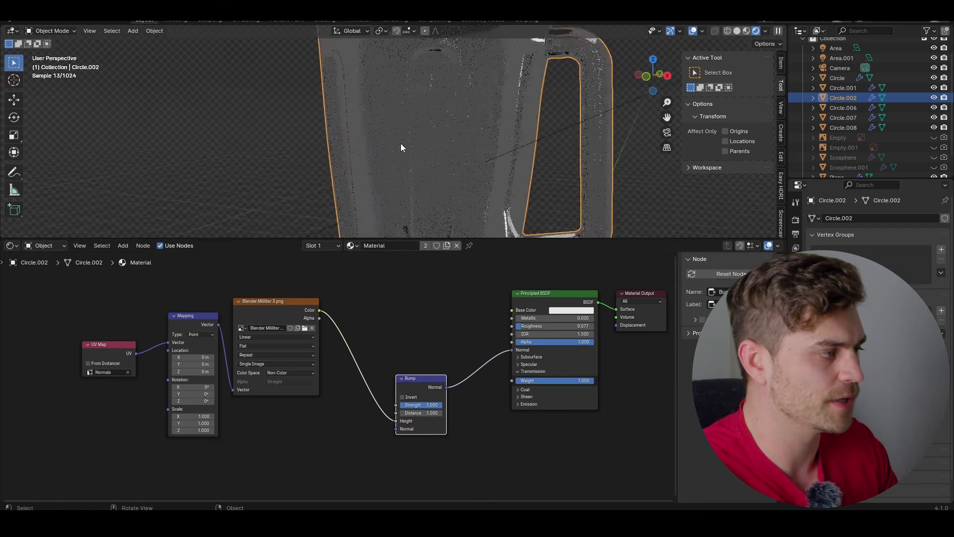
pyautogui.press('Tab')
pyautogui.moveTo(402, 141); pyautogui.dragTo(411, 128, button='middle')
pyautogui.hotkey('alt', 'a')
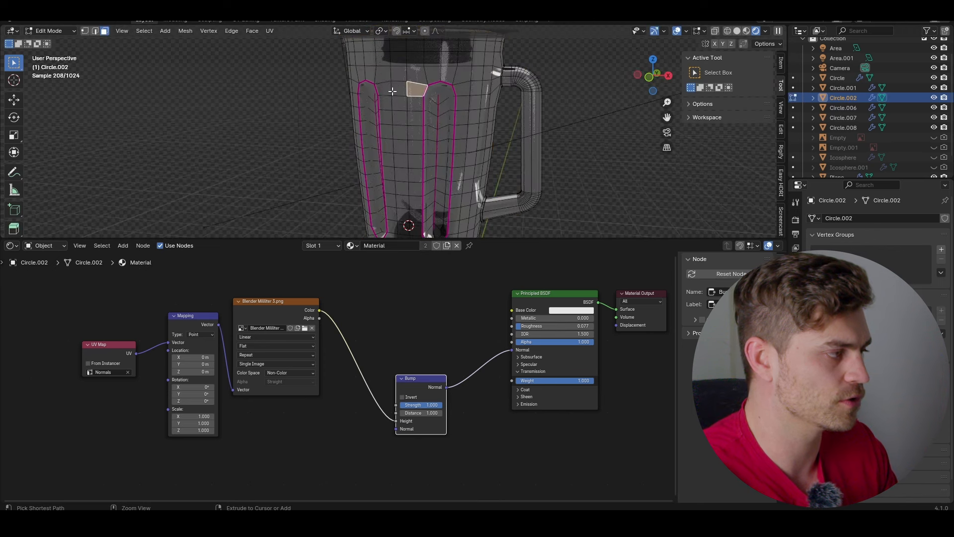
pyautogui.keyDown('ctrl'); pyautogui.click(414, 94); pyautogui.keyUp('ctrl')
pyautogui.moveTo(414, 94); pyautogui.dragTo(417, 157, button='middle')
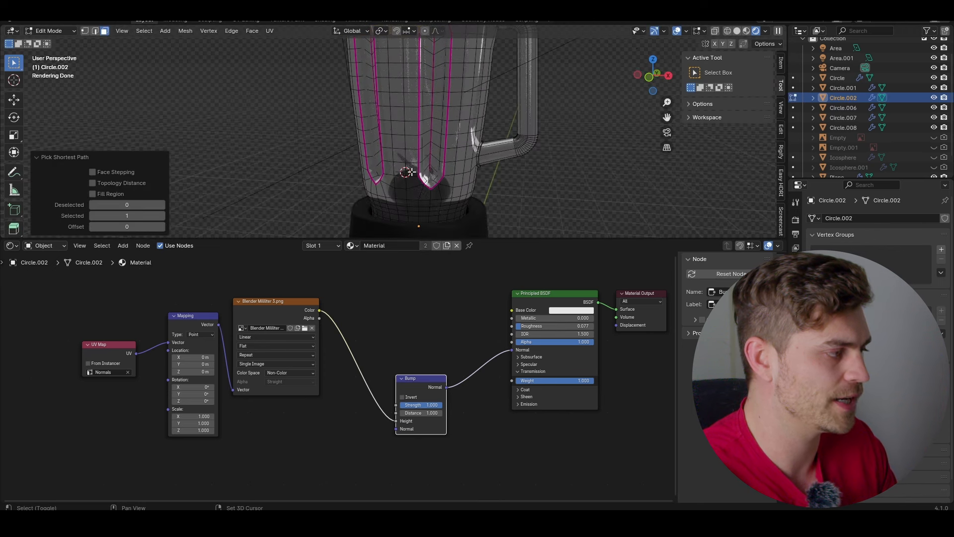
pyautogui.keyDown('ctrl'); pyautogui.keyDown('shift'); pyautogui.click(410, 172); pyautogui.keyUp('shift'); pyautogui.keyUp('ctrl')
pyautogui.keyDown('shift'); pyautogui.scroll(5, 397, 166); pyautogui.keyUp('shift')
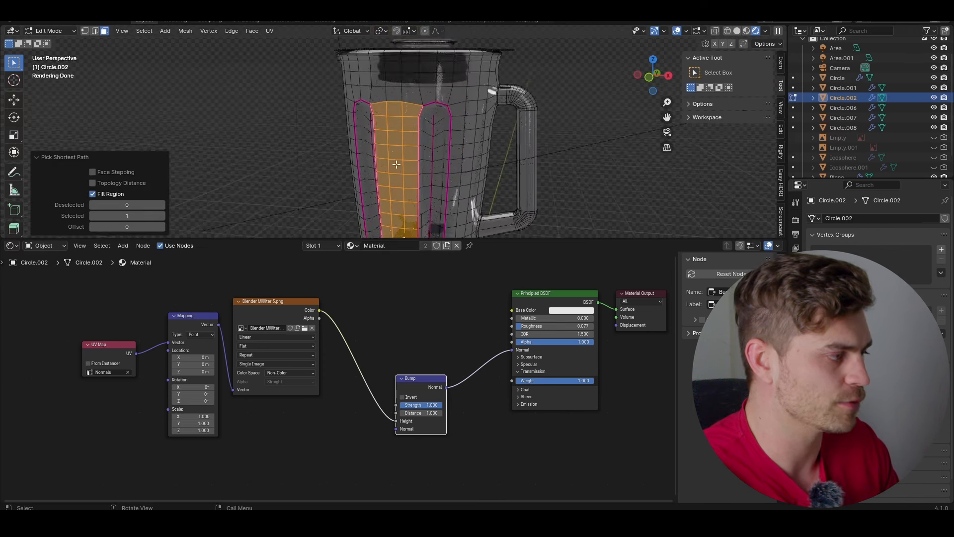
# Unwrap the selected panel faces and display Blender Mililiter 3.png behind their UVs in the UV Editor
pyautogui.keyDown('shift'); pyautogui.scroll(-2, 393, 163); pyautogui.keyUp('shift')
pyautogui.press('u')
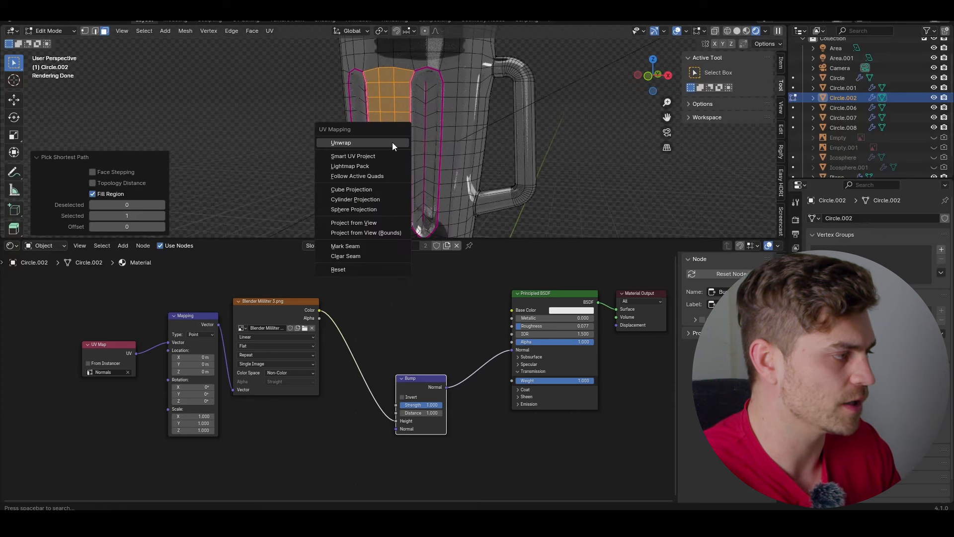
pyautogui.click(393, 145)
pyautogui.click(14, 246)
pyautogui.click(46, 299)
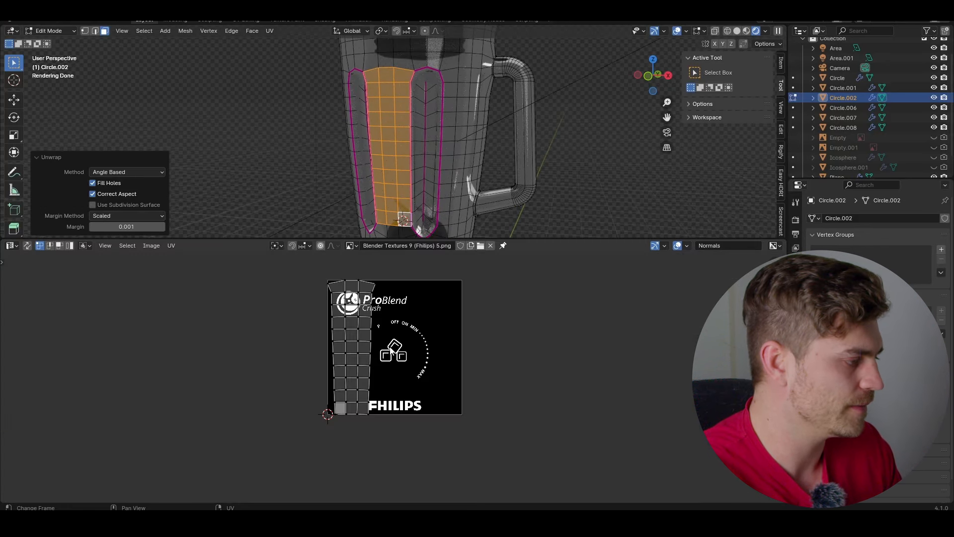
pyautogui.scroll(6, 384, 393)
pyautogui.scroll(-6, 384, 393)
pyautogui.click(350, 246)
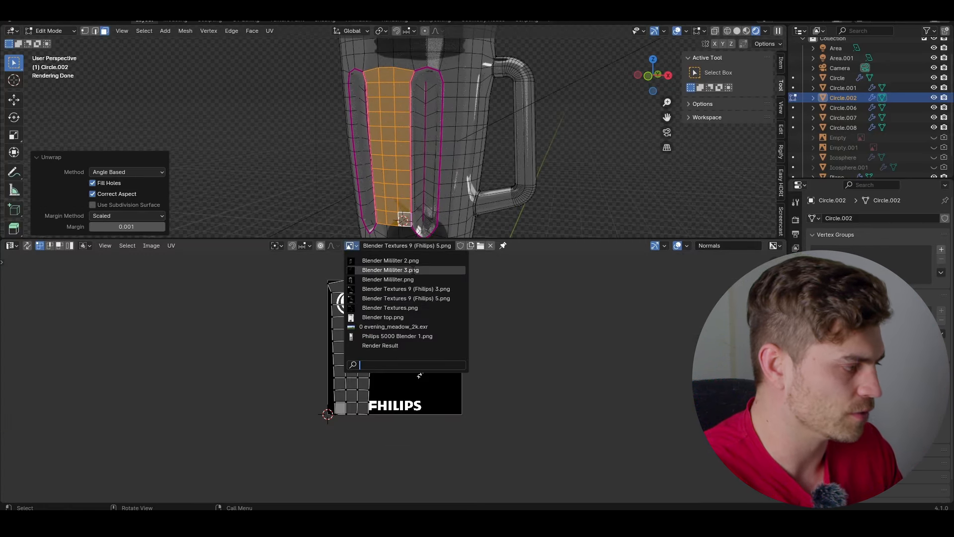
pyautogui.click(390, 270)
# Move all the panel's UVs over the measuring scale, about 0.27 along X, and widen them along X
pyautogui.moveTo(426, 310); pyautogui.dragTo(410, 313, button='middle')
pyautogui.press('a')
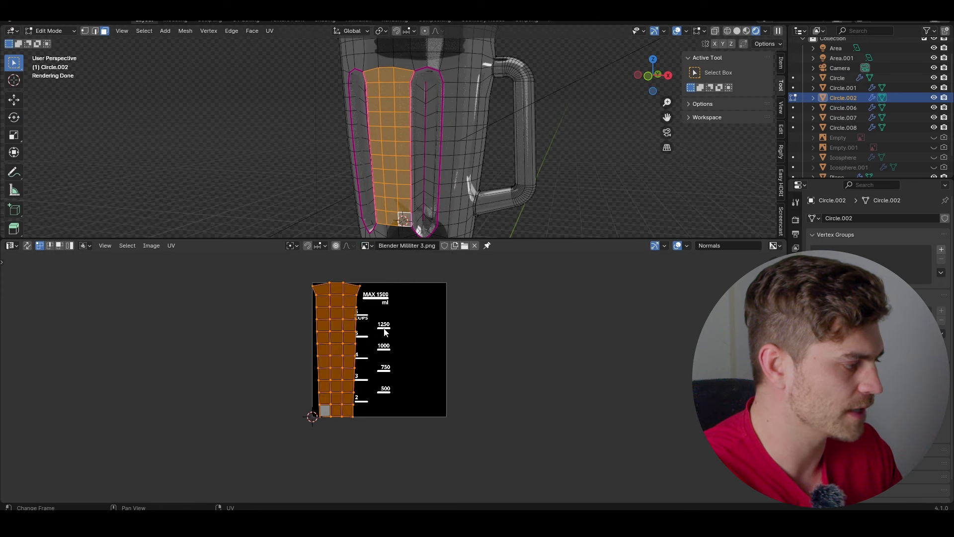
pyautogui.press('g')
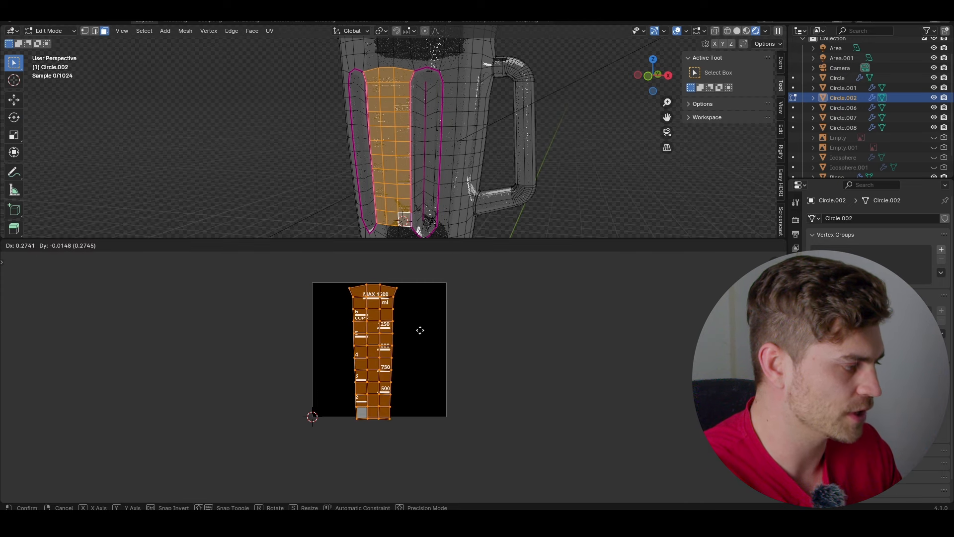
pyautogui.click(419, 330)
pyautogui.scroll(5, 418, 146)
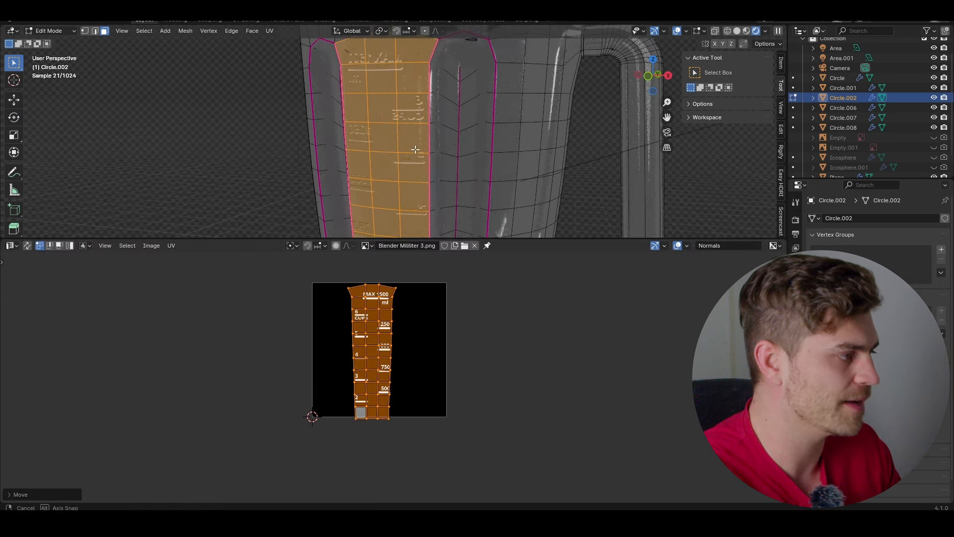
pyautogui.scroll(2, 435, 162)
pyautogui.press('s')
pyautogui.press('x')
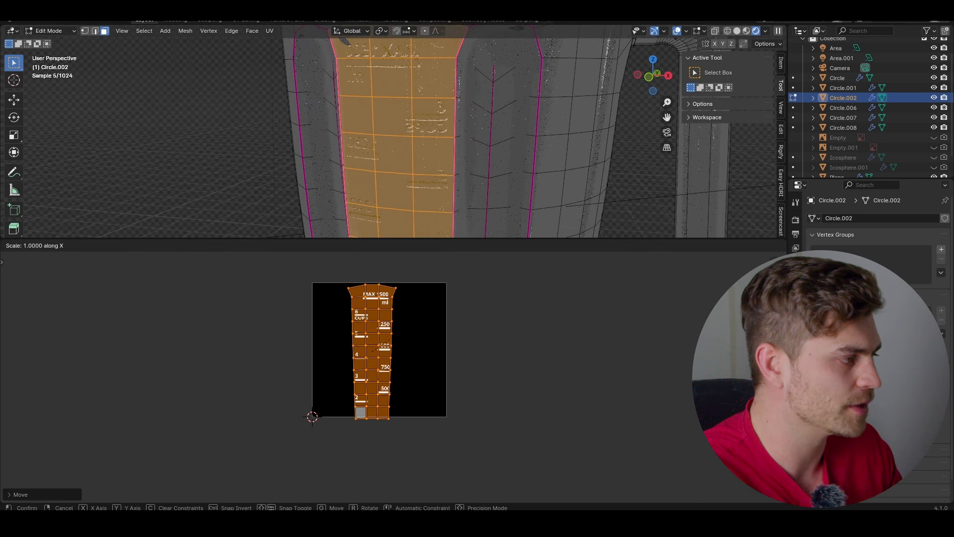
pyautogui.click(421, 280)
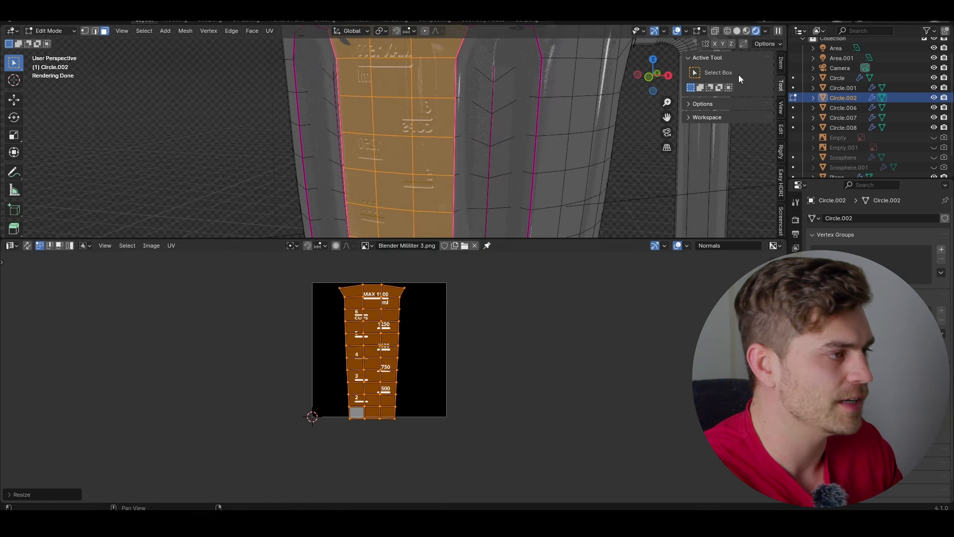
# Hide the viewport overlays, mirror the panel's UVs along X, and realign them over the measuring scale
pyautogui.click(680, 32)
pyautogui.moveTo(448, 124)
pyautogui.mouseDown(button='middle')
pyautogui.moveTo(455, 162)
pyautogui.moveTo(449, 136)
pyautogui.moveTo(460, 120)
pyautogui.moveTo(464, 130)
pyautogui.mouseUp(button='middle')
pyautogui.scroll(4, 459, 121)
pyautogui.scroll(3, 464, 129)
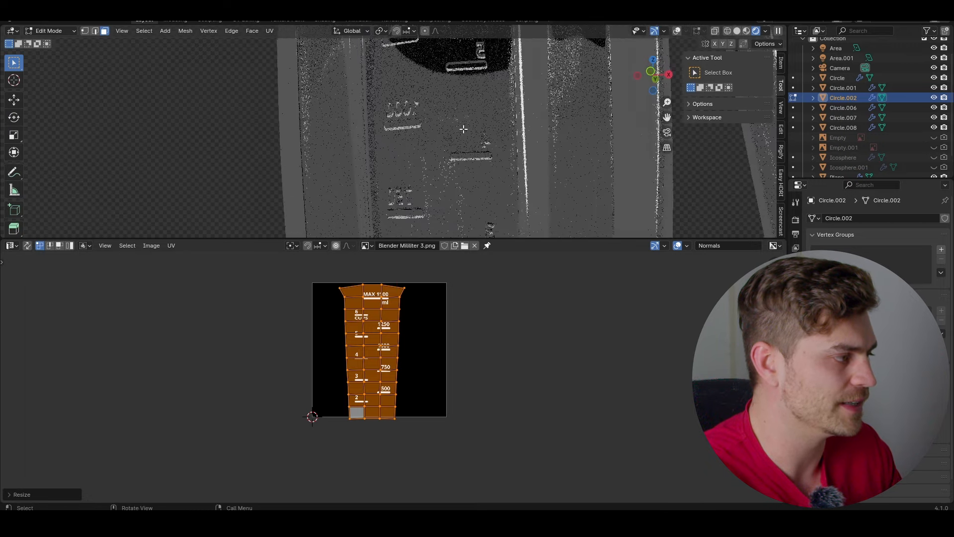
pyautogui.rightClick(381, 356)
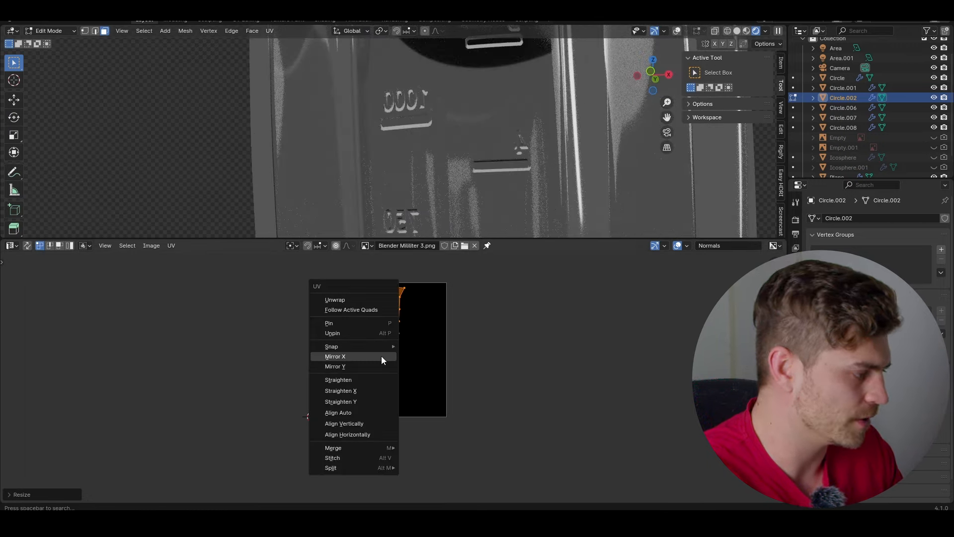
pyautogui.click(381, 355)
pyautogui.scroll(-6, 473, 166)
pyautogui.moveTo(475, 154)
pyautogui.mouseDown(button='middle')
pyautogui.moveTo(483, 121)
pyautogui.moveTo(480, 166)
pyautogui.mouseUp(button='middle')
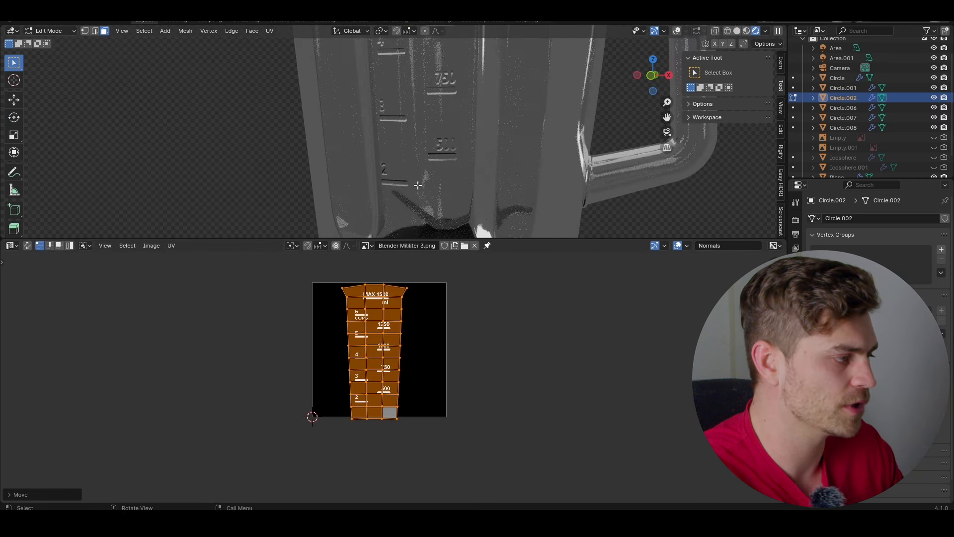
pyautogui.keyDown('shift'); pyautogui.moveTo(424, 173); pyautogui.dragTo(422, 229, button='middle'); pyautogui.keyUp('shift')
pyautogui.scroll(-5, 418, 162)
pyautogui.keyDown('shift'); pyautogui.moveTo(417, 111); pyautogui.dragTo(413, 143, button='middle'); pyautogui.keyUp('shift')
pyautogui.scroll(3, 398, 133)
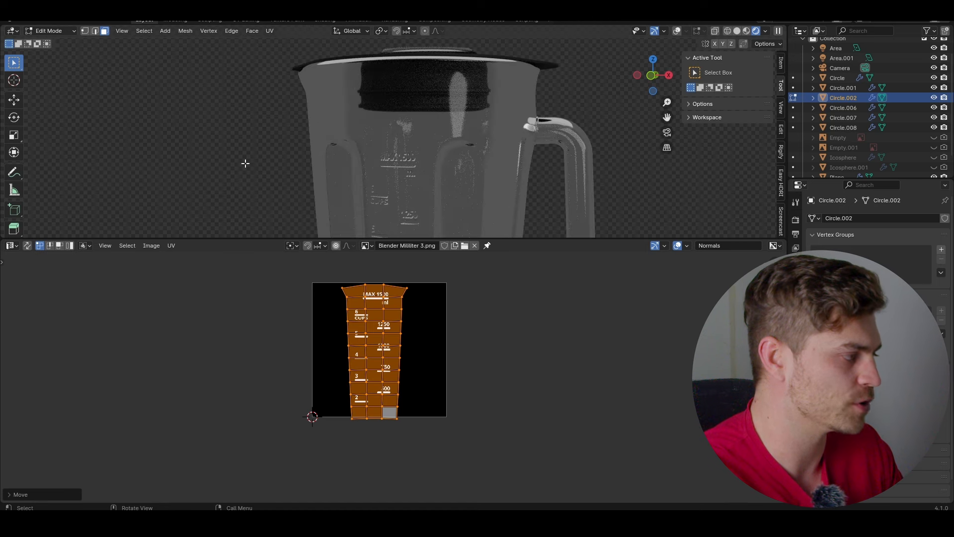
# Back in the Shader Editor, duplicate the UV Map, Mapping and Image Texture nodes below the originals and use the Brandname UV map
pyautogui.click(11, 245)
pyautogui.click(67, 341)
pyautogui.scroll(-2, 299, 368)
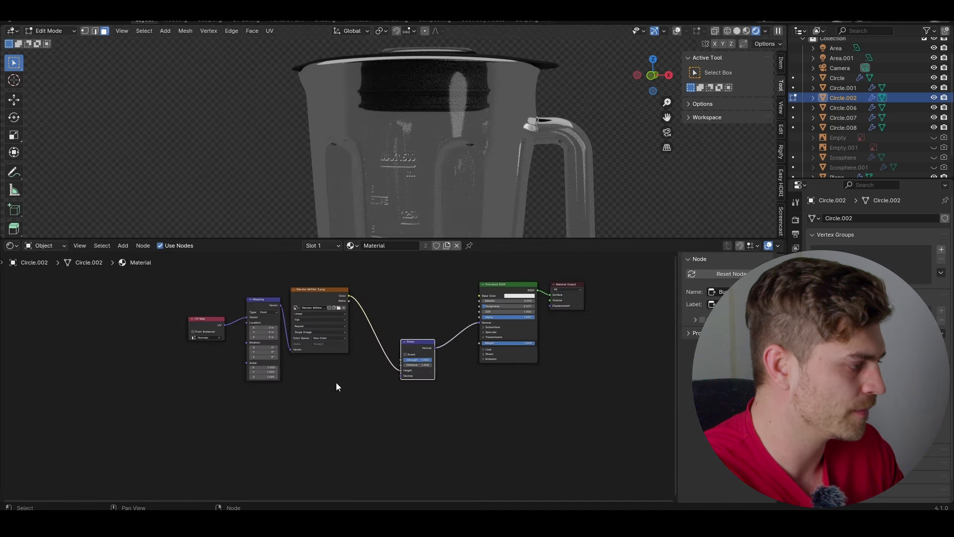
pyautogui.moveTo(356, 415); pyautogui.dragTo(212, 320)
pyautogui.hotkey('shift', 'd')
pyautogui.click(210, 453)
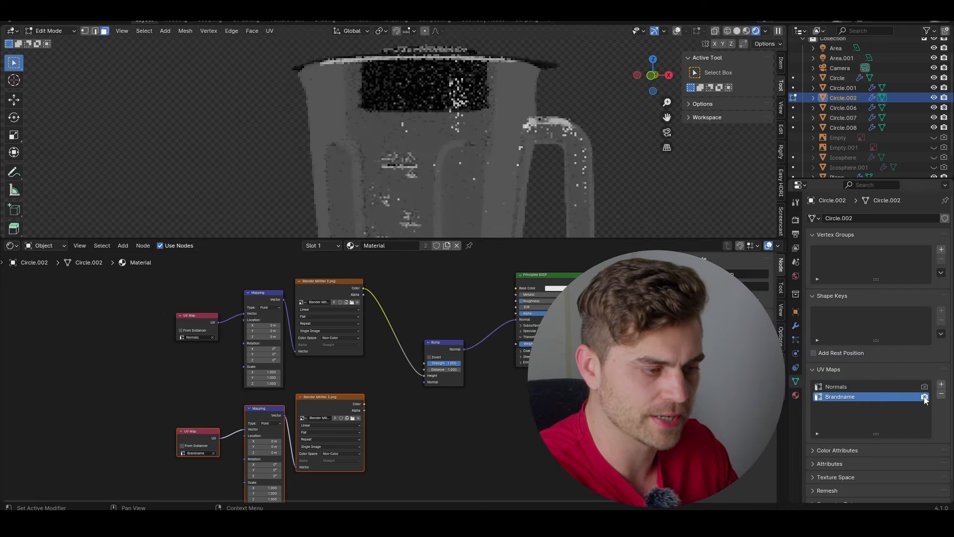
# Show the overlays again, select two adjacent faces above the jug's MAX 1500 marking, and unwrap them in the Brandname UV map
pyautogui.scroll(3, 405, 154)
pyautogui.hotkey('shift', 'alt', 'z')
pyautogui.scroll(2, 405, 154)
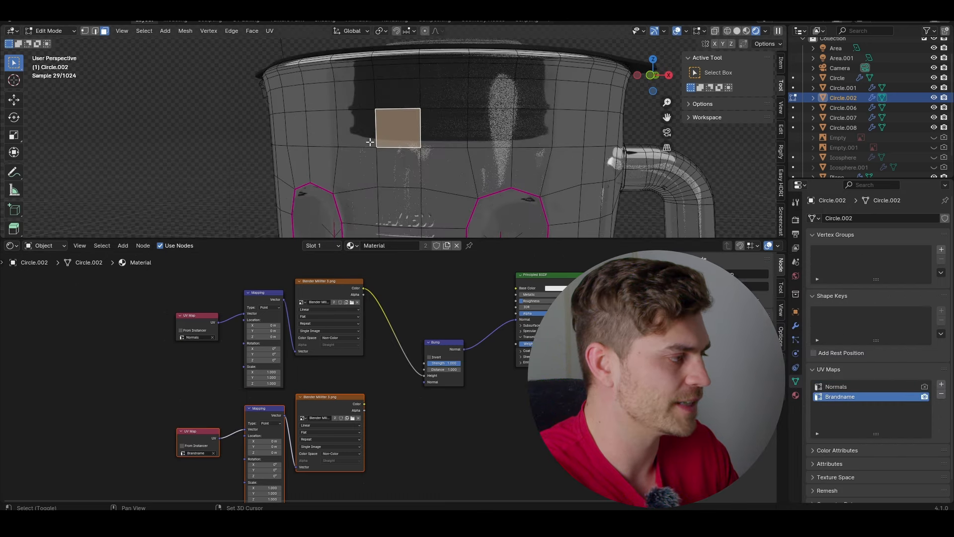
pyautogui.keyDown('shift'); pyautogui.click(359, 128); pyautogui.keyUp('shift')
pyautogui.press('u')
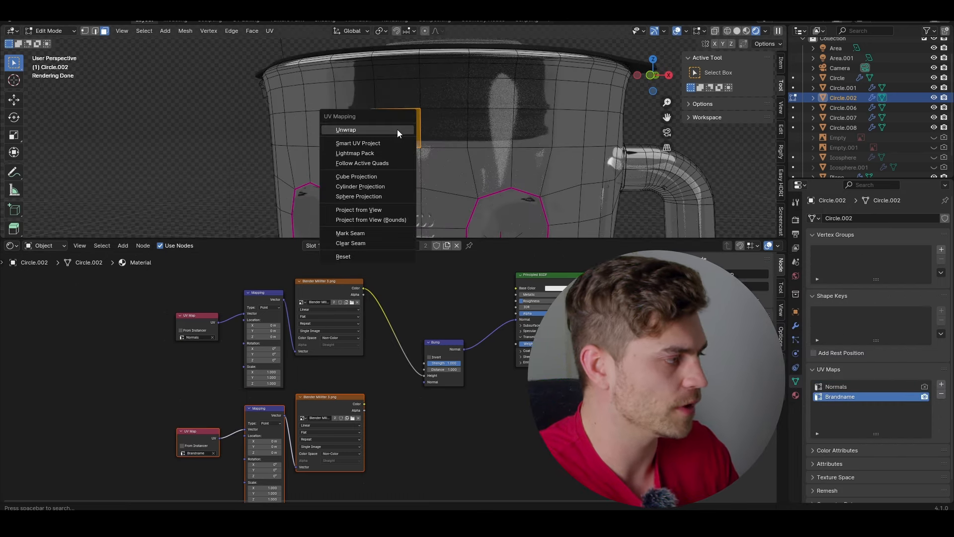
pyautogui.click(396, 130)
# Duplicate the Bump node, insert the copy before the Principled BSDF, and feed the lower Image Texture's Color into its Height
pyautogui.scroll(-2, 412, 126)
pyautogui.scroll(3, 418, 125)
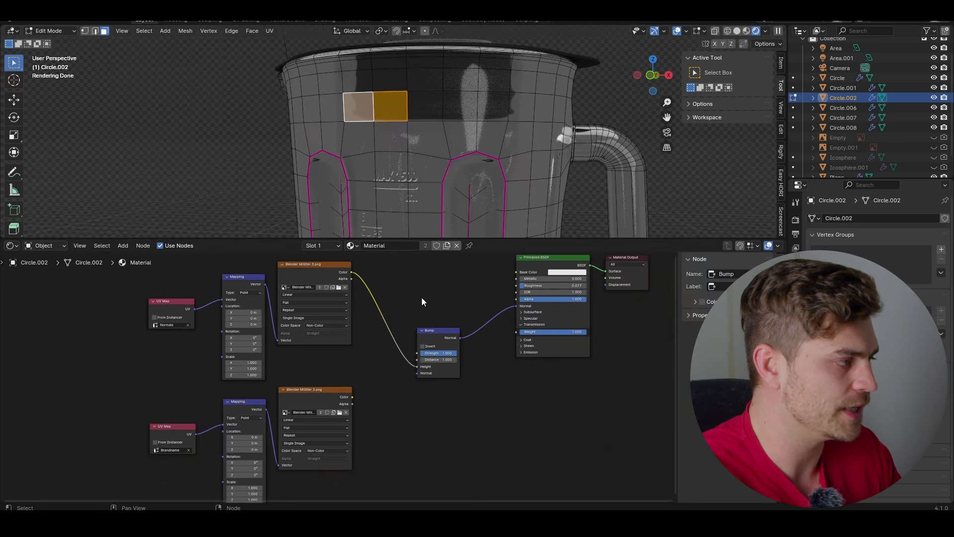
pyautogui.click(437, 332)
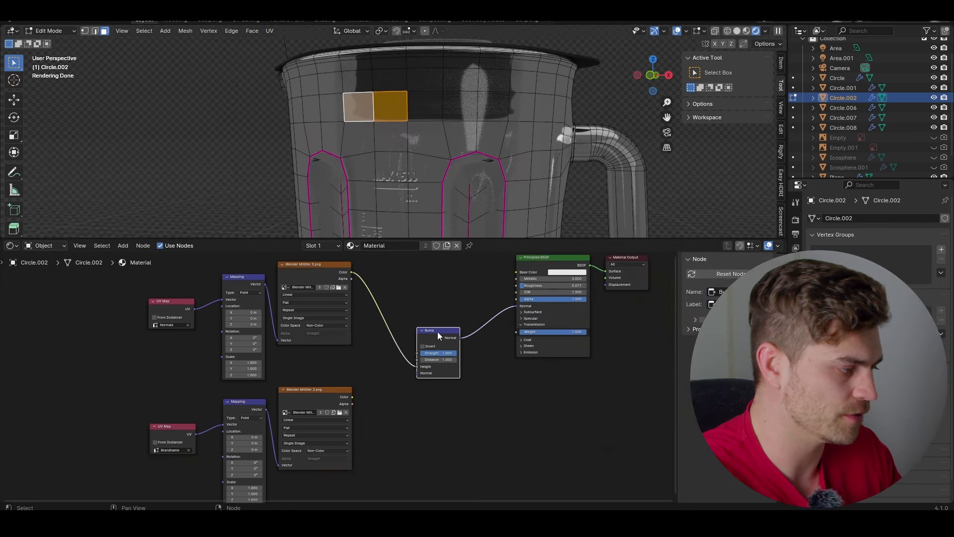
pyautogui.hotkey('shift', 'd')
pyautogui.click(543, 340)
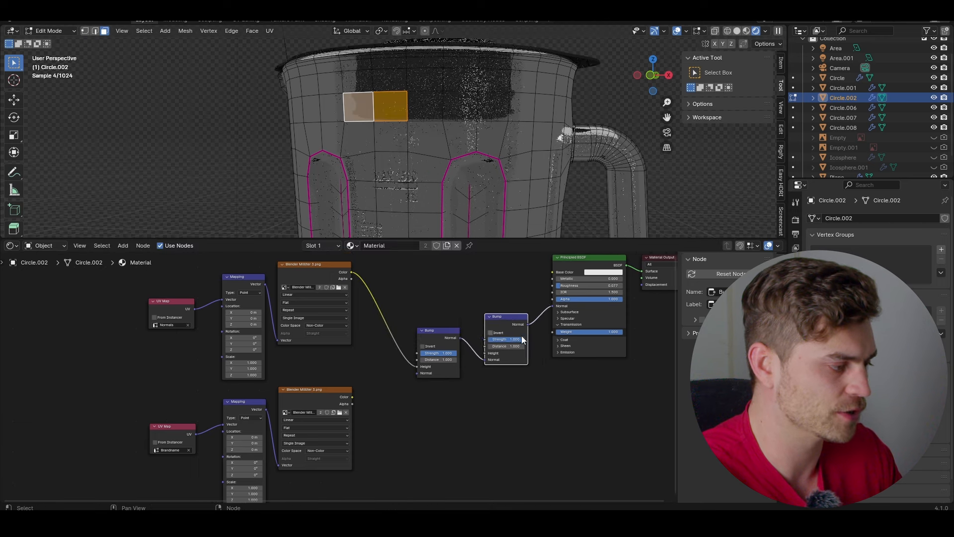
pyautogui.scroll(3, 520, 340)
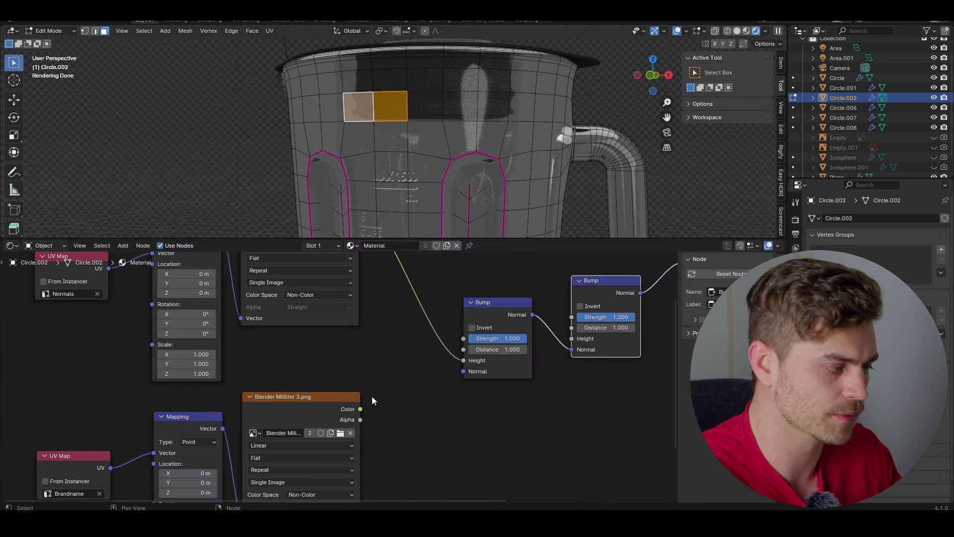
pyautogui.click(362, 409)
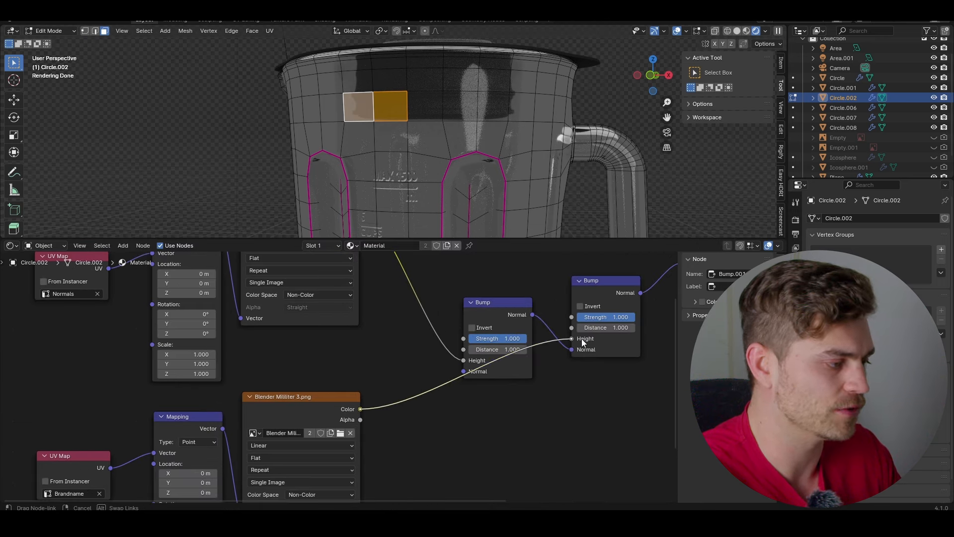
pyautogui.moveTo(582, 339); pyautogui.dragTo(581, 338)
# Search the Pictures folder for "phil" and load Blender Textures 9 (Fhilips) 5.png into the lower Image Texture node
pyautogui.scroll(-2, 512, 372)
pyautogui.click(325, 450)
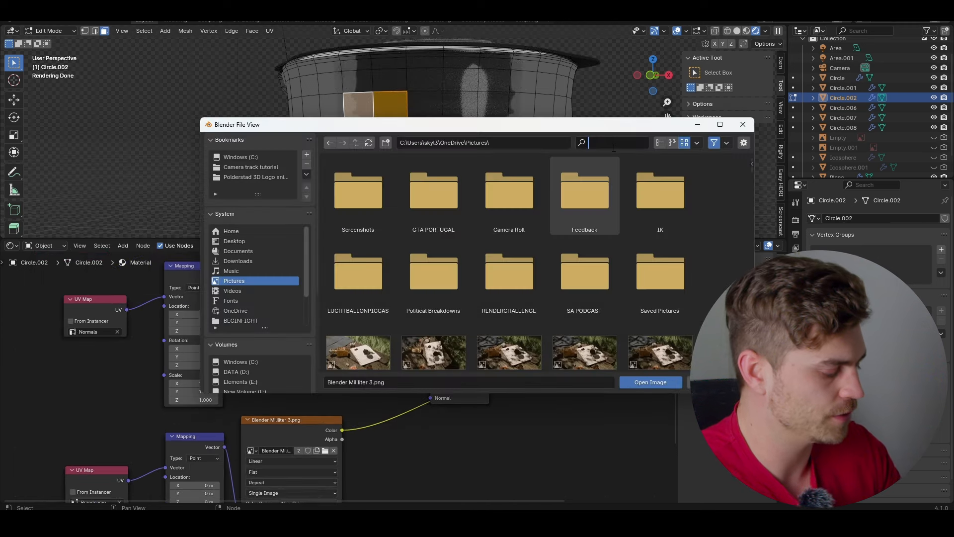
pyautogui.write('phil')
pyautogui.doubleClick(509, 192)
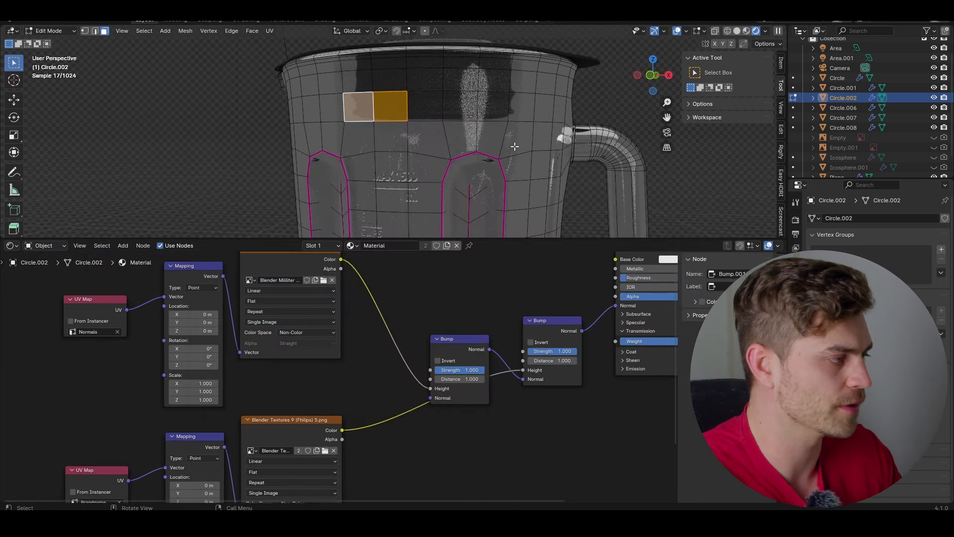
# Unwrap the two selected faces above the MAX 1500 marking again in the Brandname UV map
pyautogui.press('u')
pyautogui.click(374, 172)
pyautogui.scroll(3, 355, 121)
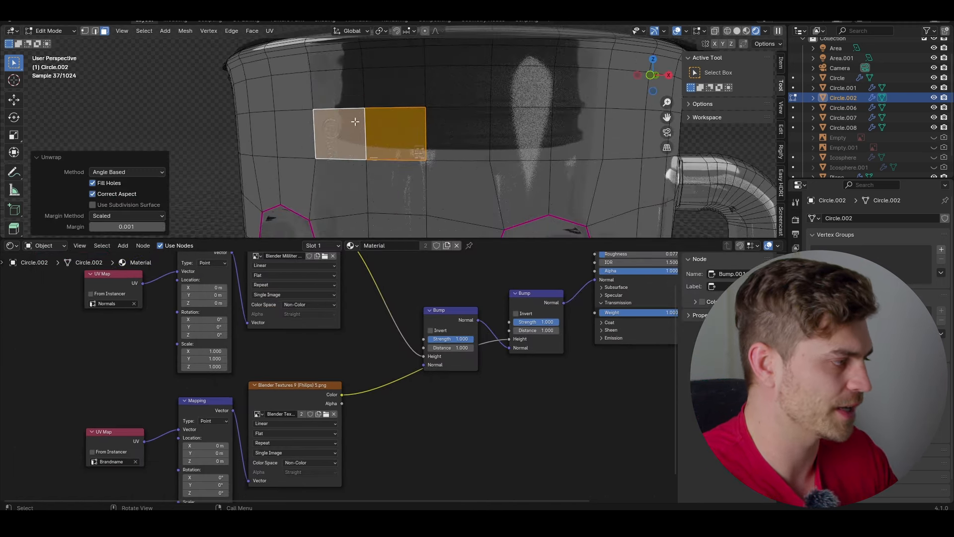
# Switch the lower area to the UV Editor and display Blender Textures 9 (Fhilips) 5.png behind the UVs
pyautogui.click(11, 245)
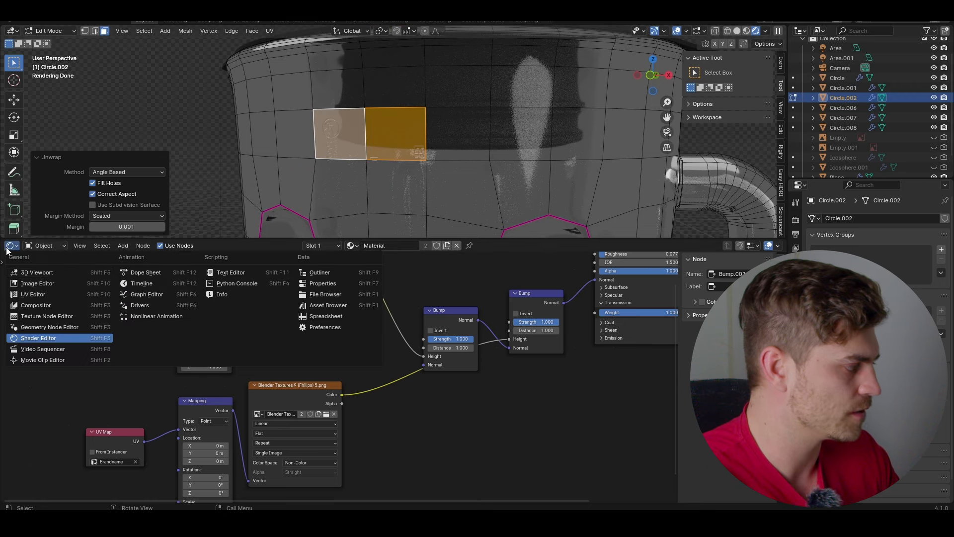
pyautogui.click(33, 294)
pyautogui.scroll(2, 360, 329)
pyautogui.click(370, 245)
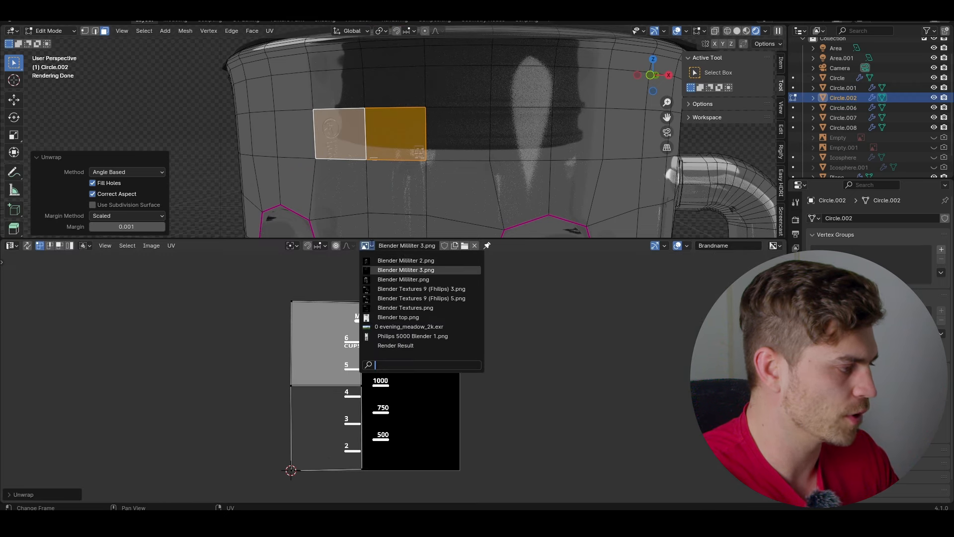
pyautogui.click(441, 289)
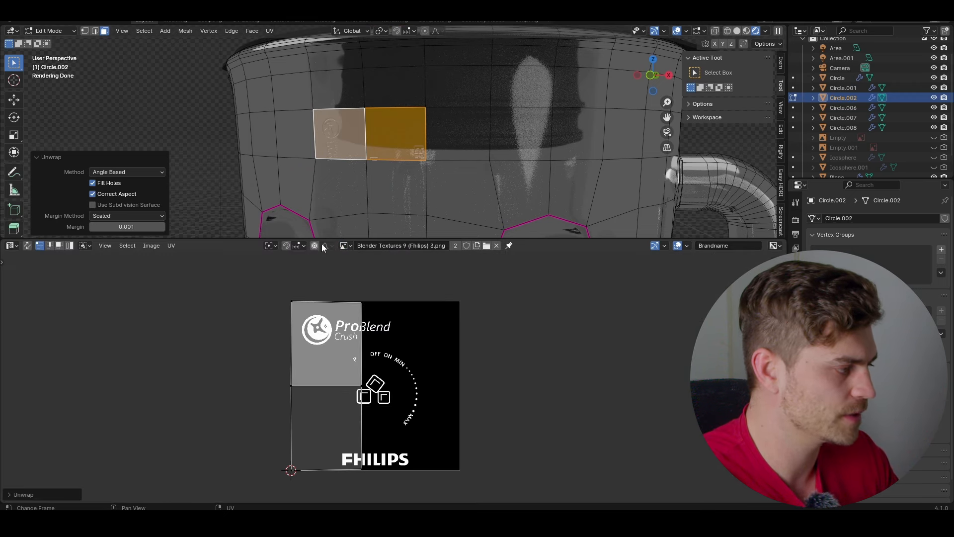
pyautogui.click(343, 246)
pyautogui.click(422, 298)
pyautogui.moveTo(382, 354); pyautogui.dragTo(374, 332, button='middle')
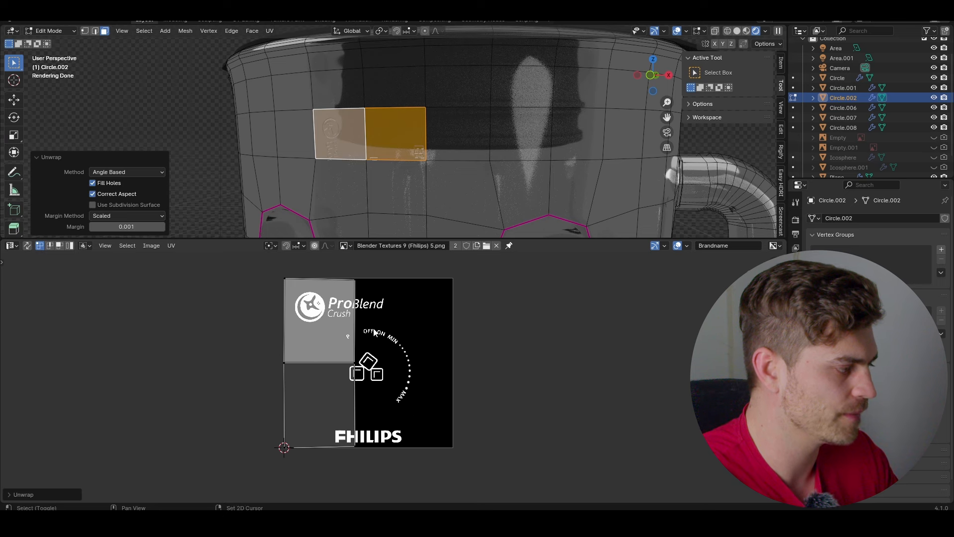
# Move both faces' UVs down onto the FHILIPS lettering and rotate them 90°
pyautogui.press('a')
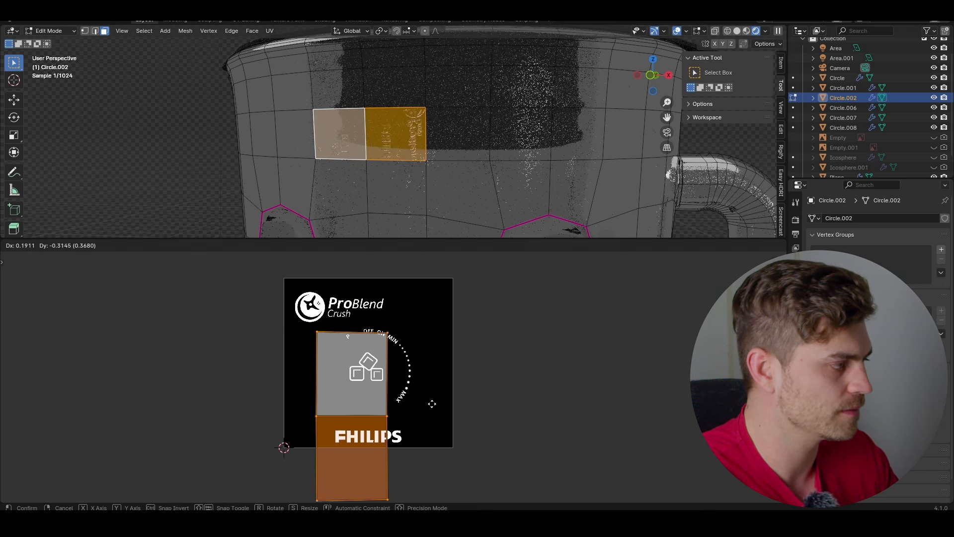
pyautogui.click(431, 385)
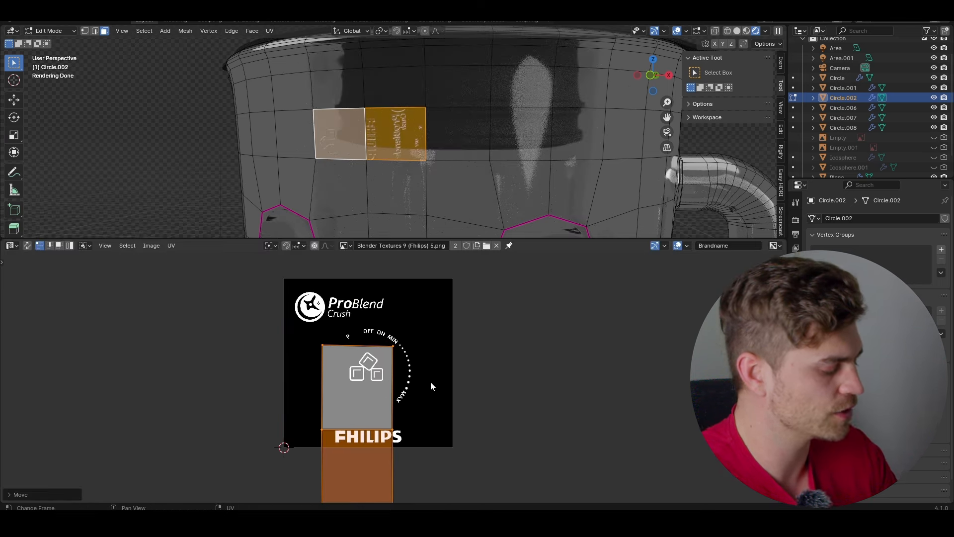
pyautogui.write('r90')
pyautogui.press('Return')
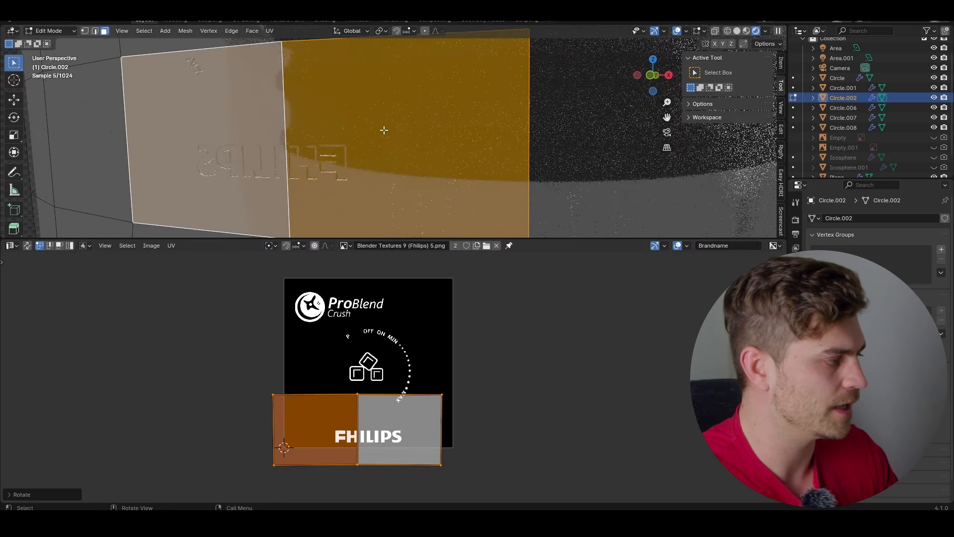
pyautogui.press('KP_Decimal')
# Mirror the two faces' UVs along X so the FHILIPS lettering reads correctly on the jug
pyautogui.click(354, 440)
pyautogui.press('a')
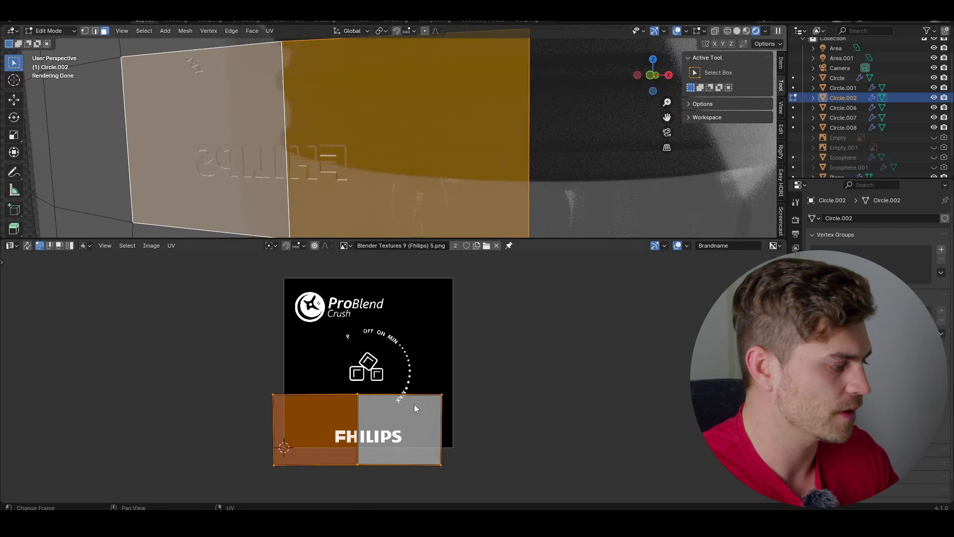
pyautogui.press('u')
pyautogui.click(395, 391)
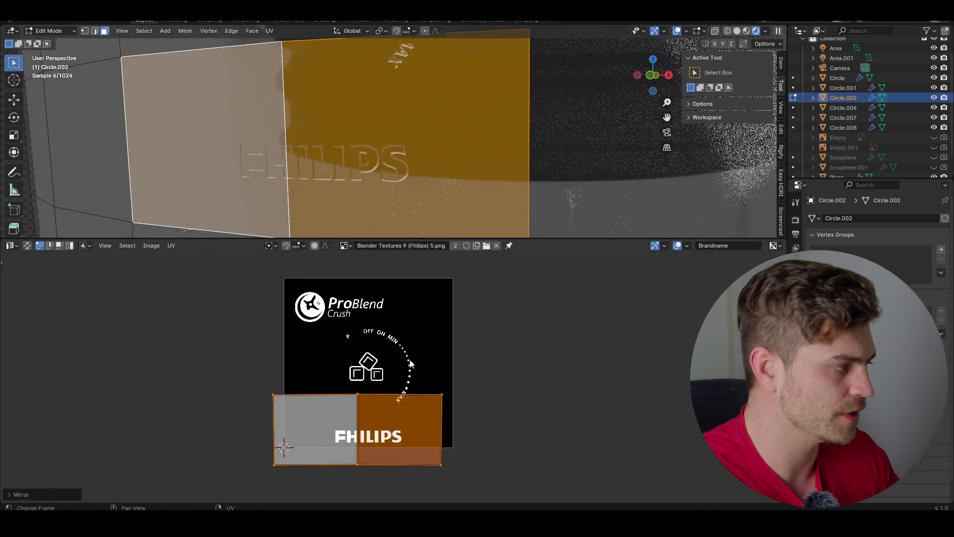
# Scale the two faces' UVs to about 0.8 and center them around the FHILIPS lettering
pyautogui.scroll(-2, 410, 359)
pyautogui.scroll(2, 440, 407)
pyautogui.press('g')
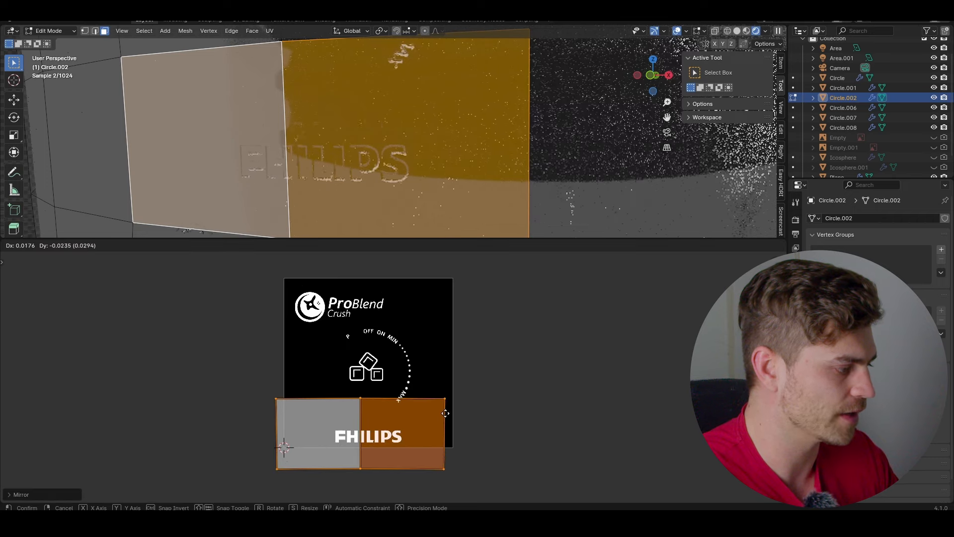
pyautogui.click(450, 421)
pyautogui.press('s')
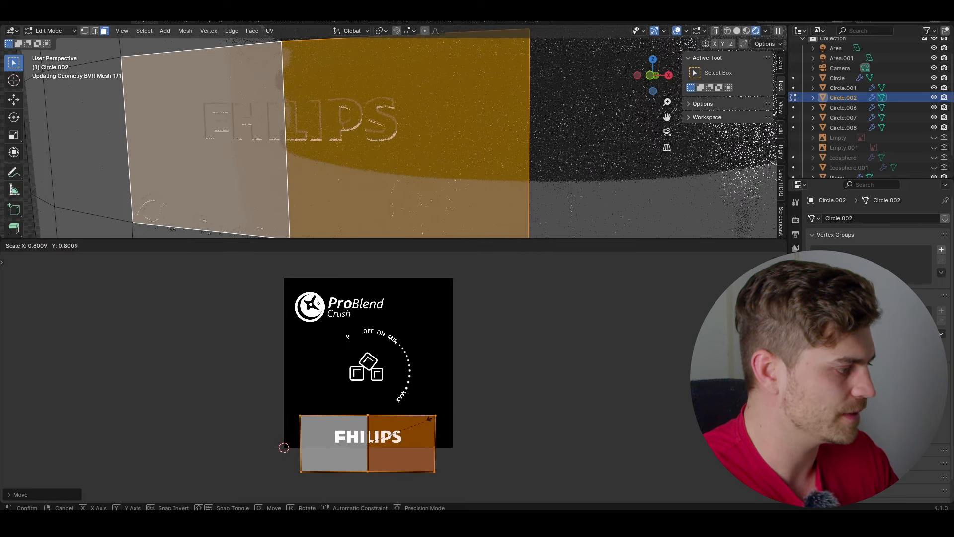
pyautogui.click(432, 421)
pyautogui.press('g')
pyautogui.click(431, 419)
pyautogui.scroll(-6, 335, 145)
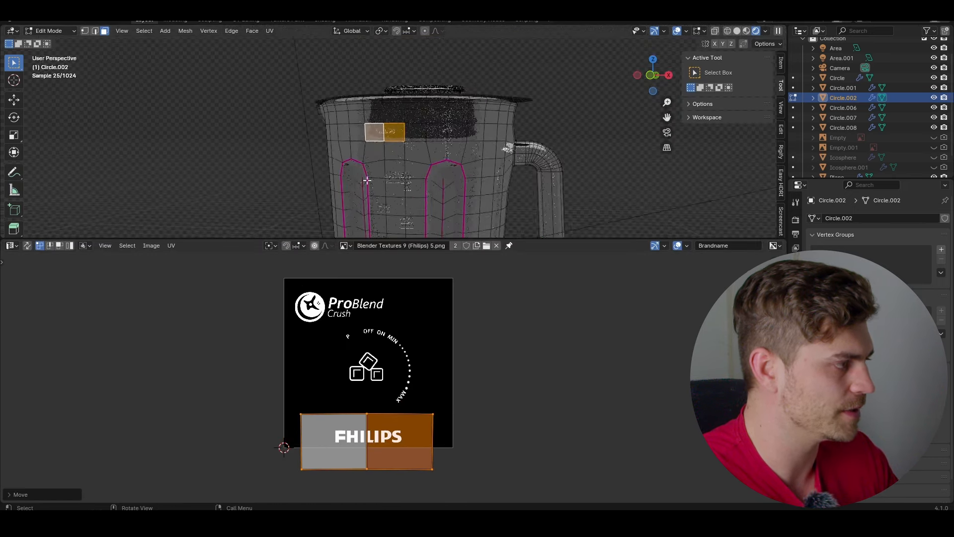
# Inspect the embossed brand name on the jug with and without overlays, including the lower edge of its faces
pyautogui.click(677, 31)
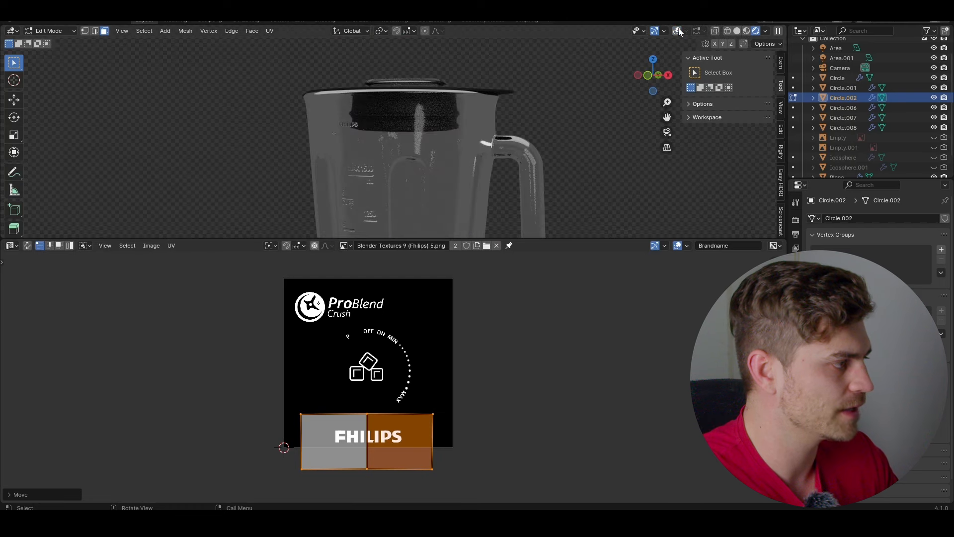
pyautogui.click(677, 31)
pyautogui.scroll(6, 328, 124)
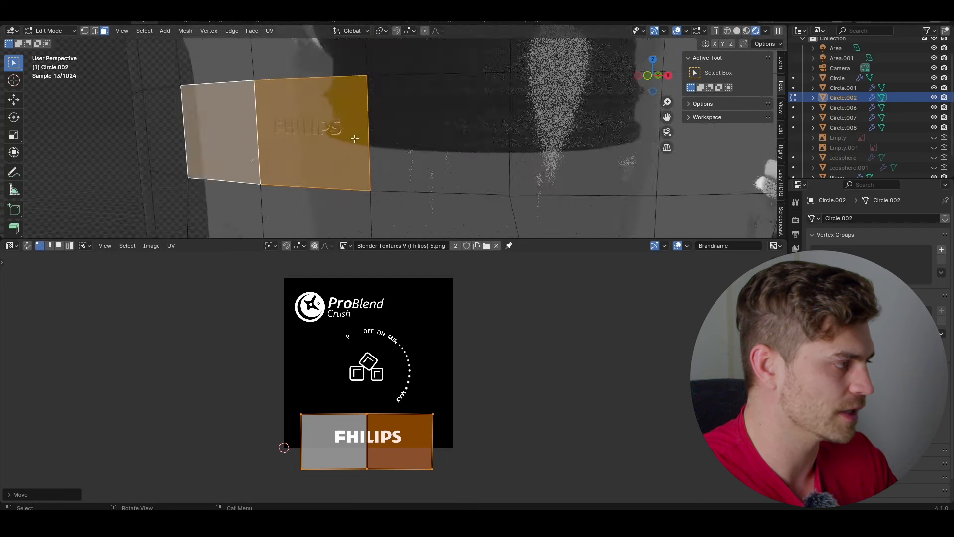
pyautogui.scroll(3, 365, 144)
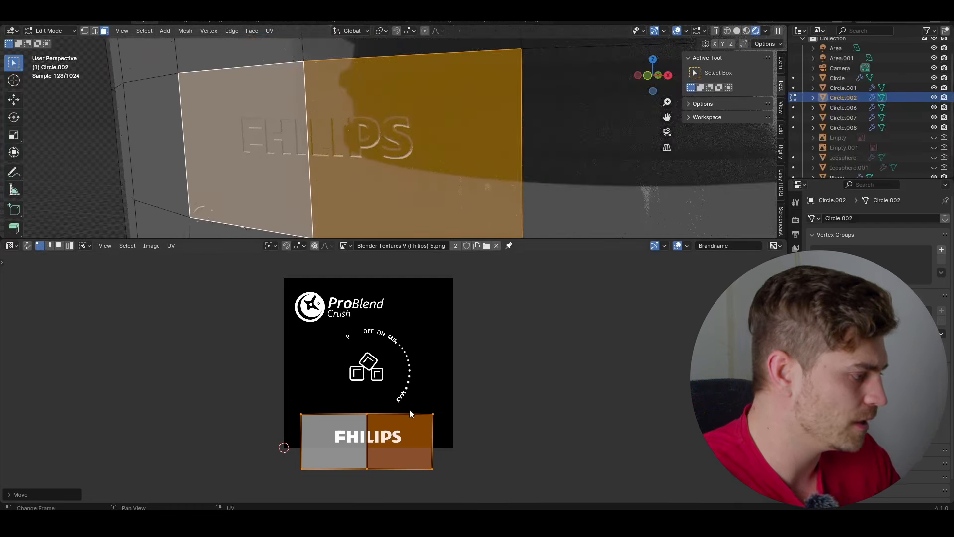
pyautogui.scroll(-5, 384, 209)
pyautogui.scroll(1, 390, 208)
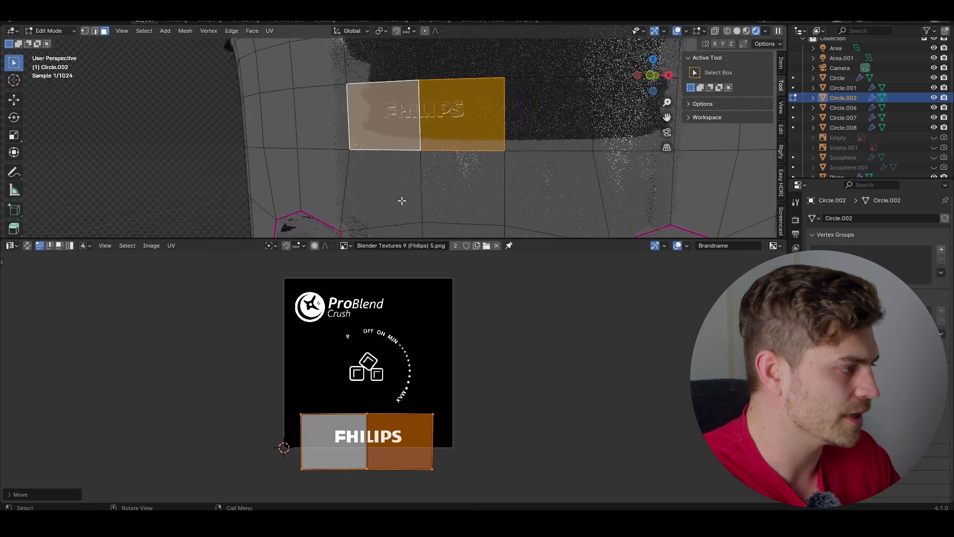
pyautogui.scroll(4, 401, 200)
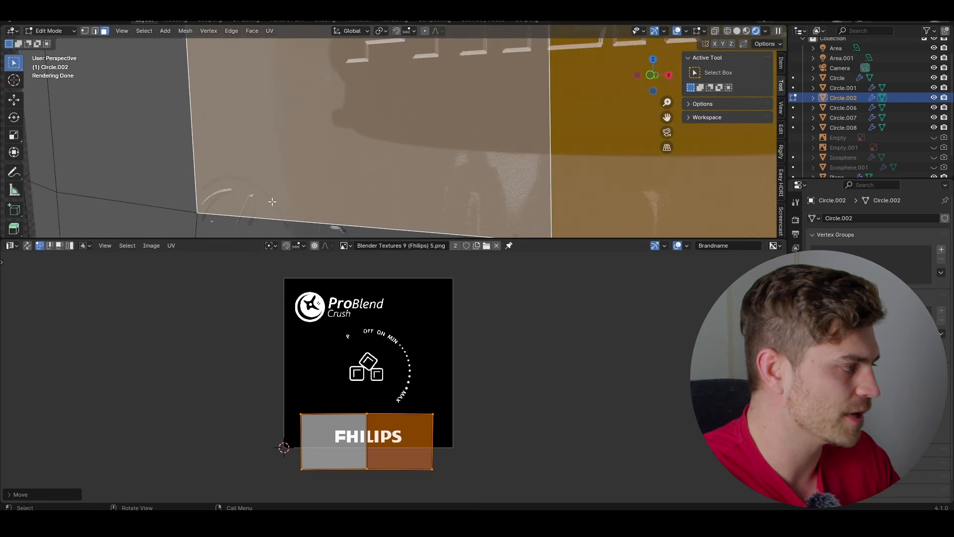
# Back in the Shader Editor, set the brand-name Image Texture node's extension to Extend
pyautogui.click(12, 246)
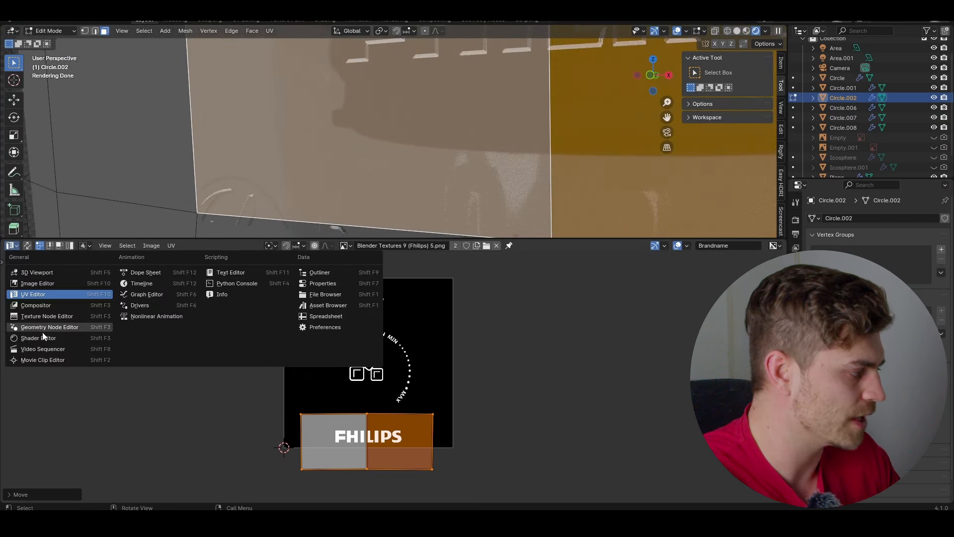
pyautogui.click(43, 337)
pyautogui.scroll(5, 249, 415)
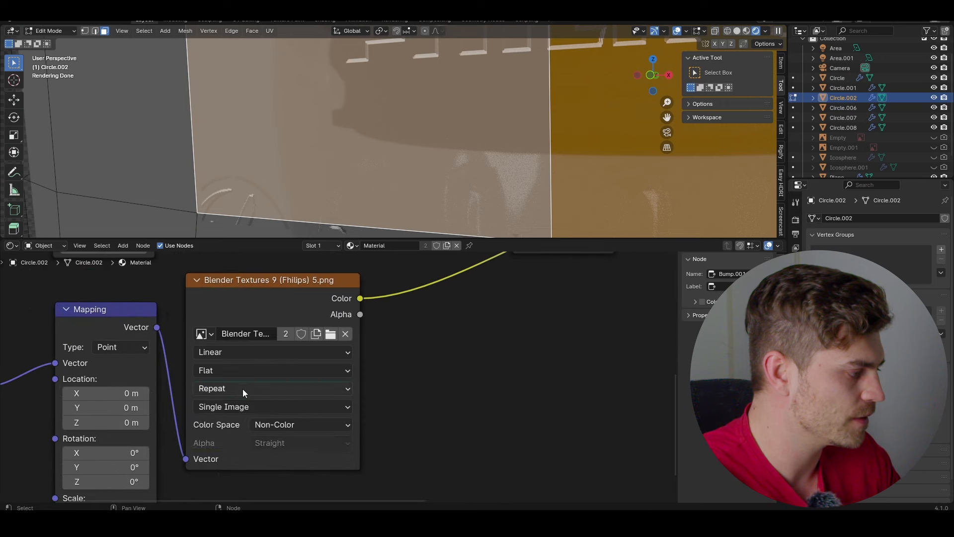
pyautogui.click(243, 389)
pyautogui.click(237, 441)
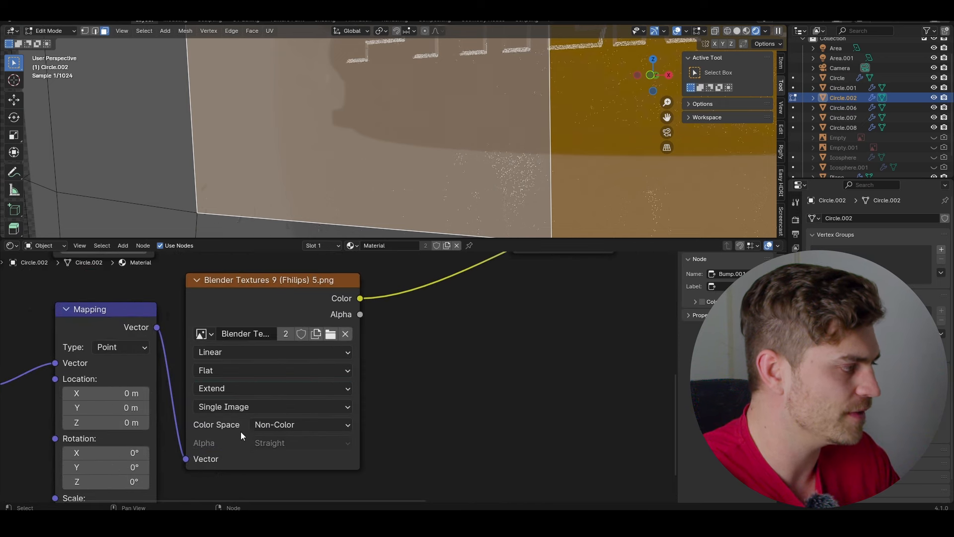
pyautogui.scroll(-8, 389, 139)
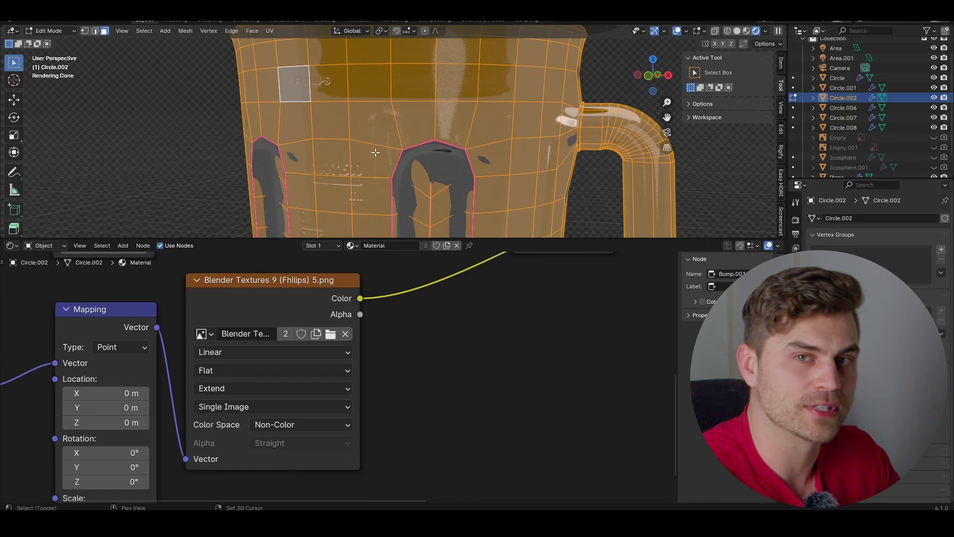
# Exclude the two brand-name faces from the jug's face selection, check the remaining UVs in the UV Editor, and return to the Shader Editor
pyautogui.keyDown('shift'); pyautogui.moveTo(375, 152); pyautogui.dragTo(382, 155, button='middle'); pyautogui.keyUp('shift')
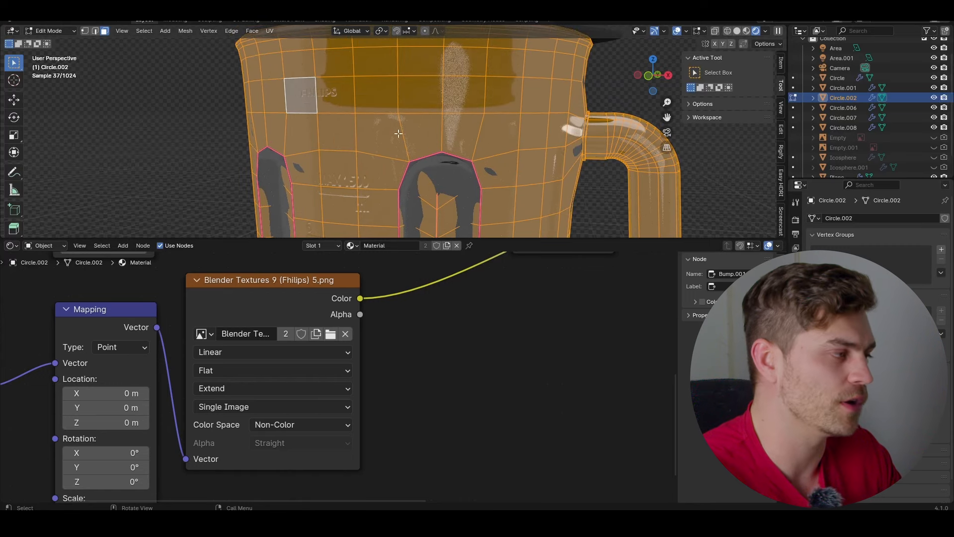
pyautogui.click(11, 245)
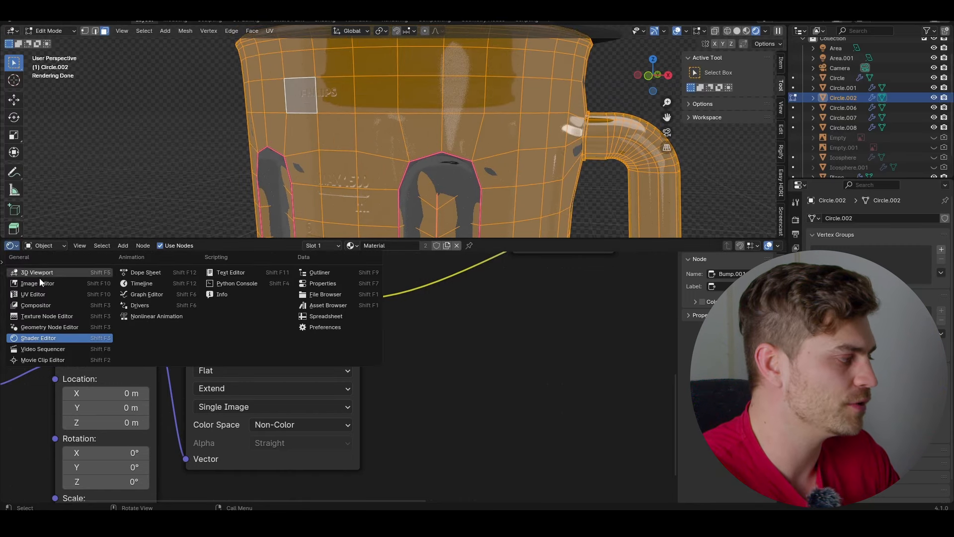
pyautogui.click(54, 294)
pyautogui.scroll(-3, 323, 145)
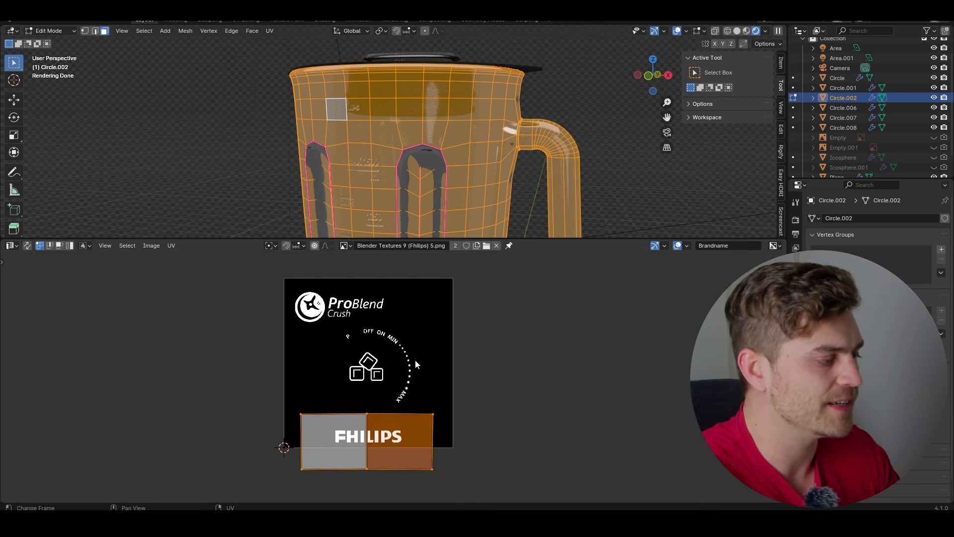
pyautogui.keyDown('shift'); pyautogui.click(356, 112); pyautogui.keyUp('shift')
pyautogui.keyDown('shift'); pyautogui.click(339, 110); pyautogui.keyUp('shift')
pyautogui.scroll(2, 364, 169)
pyautogui.keyDown('shift'); pyautogui.moveTo(342, 139); pyautogui.dragTo(384, 175, button='middle'); pyautogui.keyUp('shift')
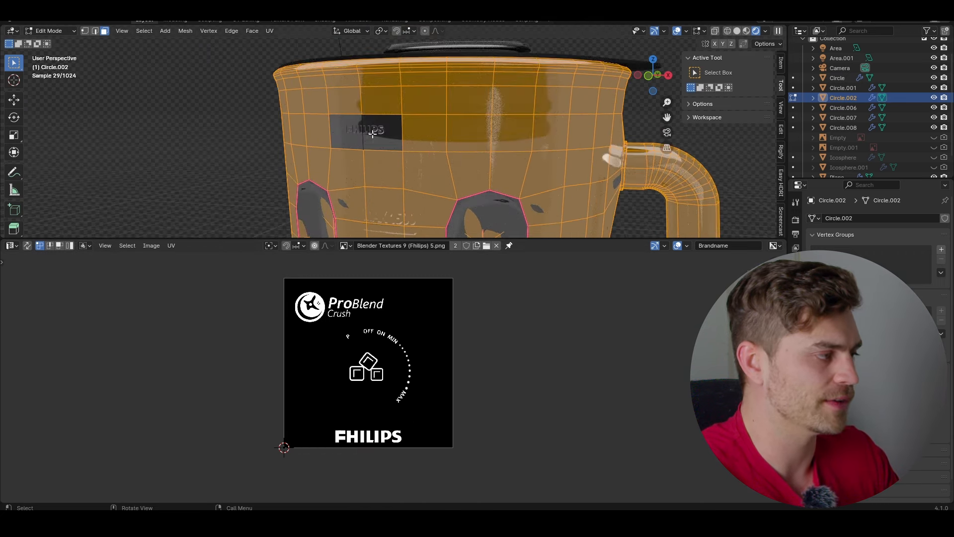
pyautogui.scroll(-3, 413, 162)
pyautogui.keyDown('shift'); pyautogui.moveTo(448, 134); pyautogui.dragTo(437, 94, button='middle'); pyautogui.keyUp('shift')
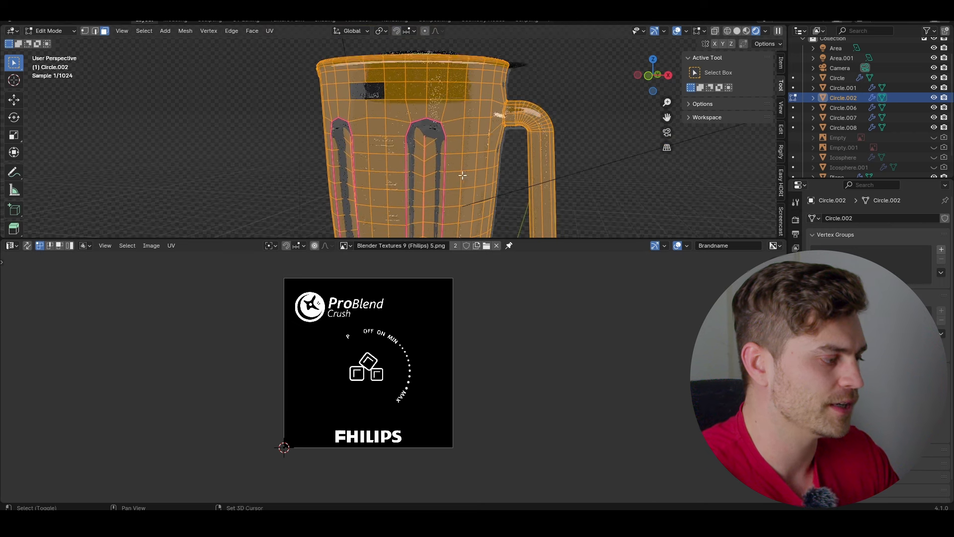
pyautogui.click(11, 246)
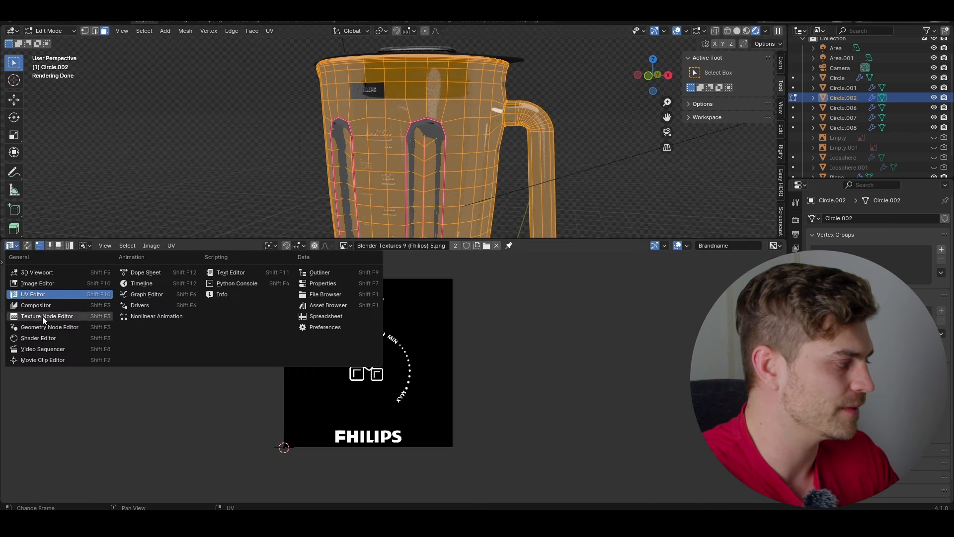
pyautogui.click(75, 340)
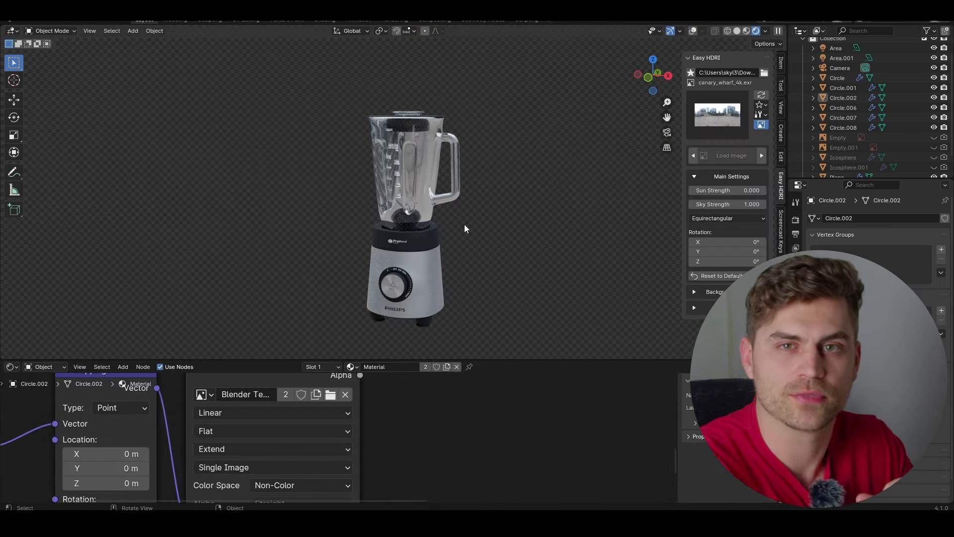